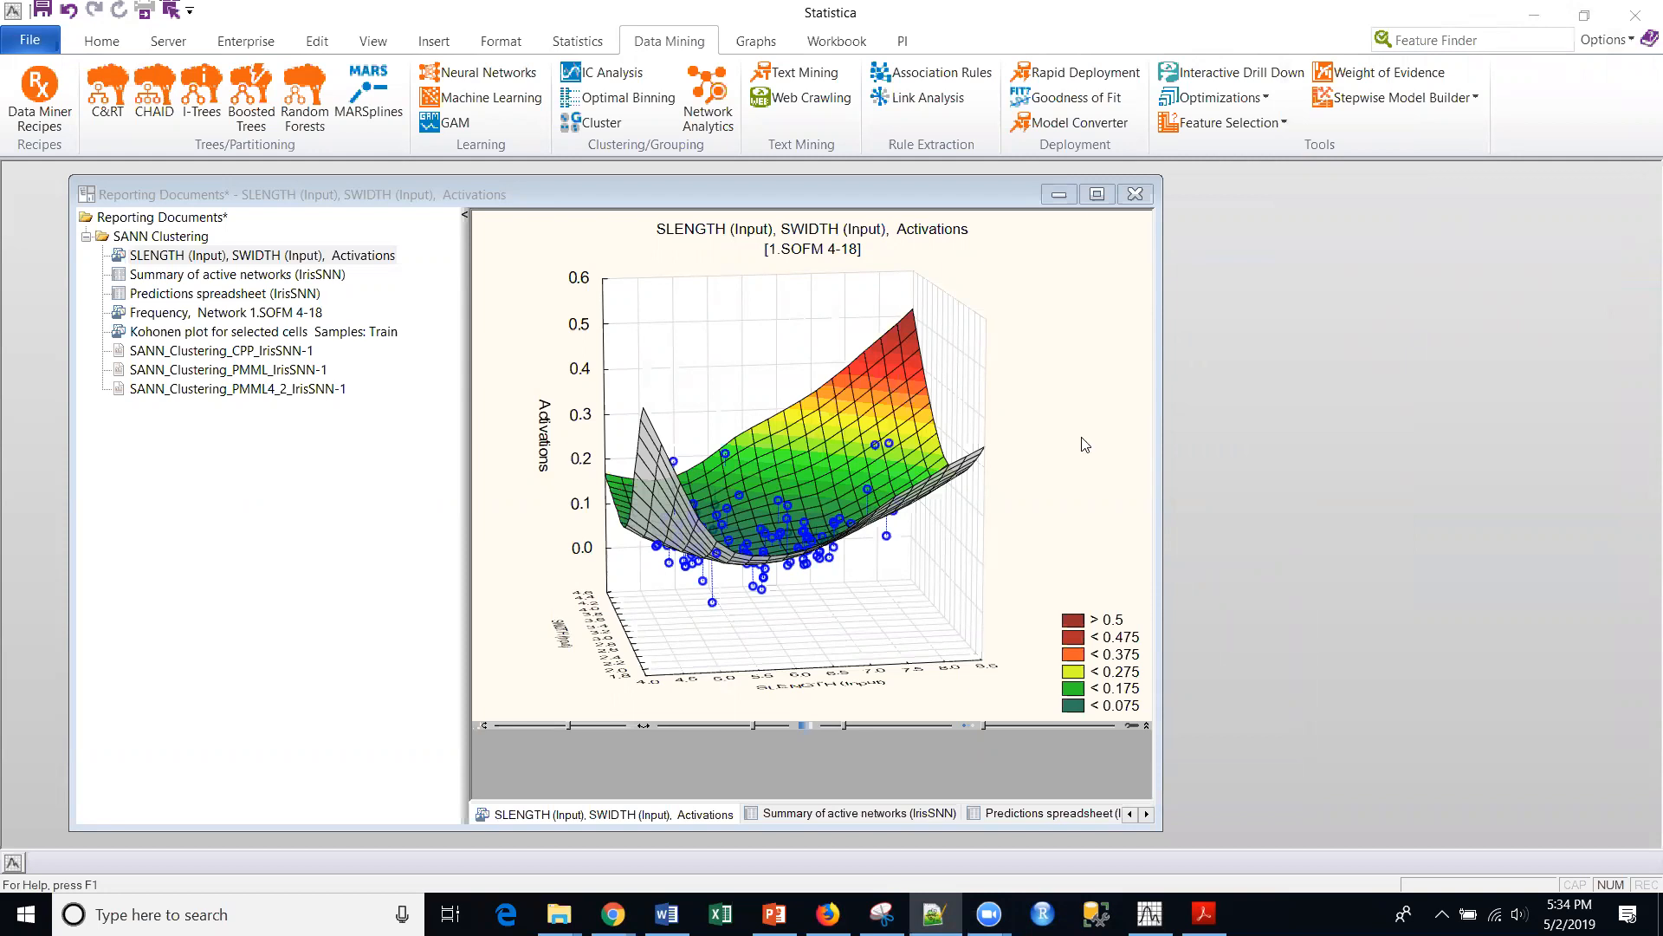
Minimize the Reporting Documents workbook, launch Network Analytics in the browser and keep a single maximized login page
{"action": "left_click", "coordinate": [1049, 196]}
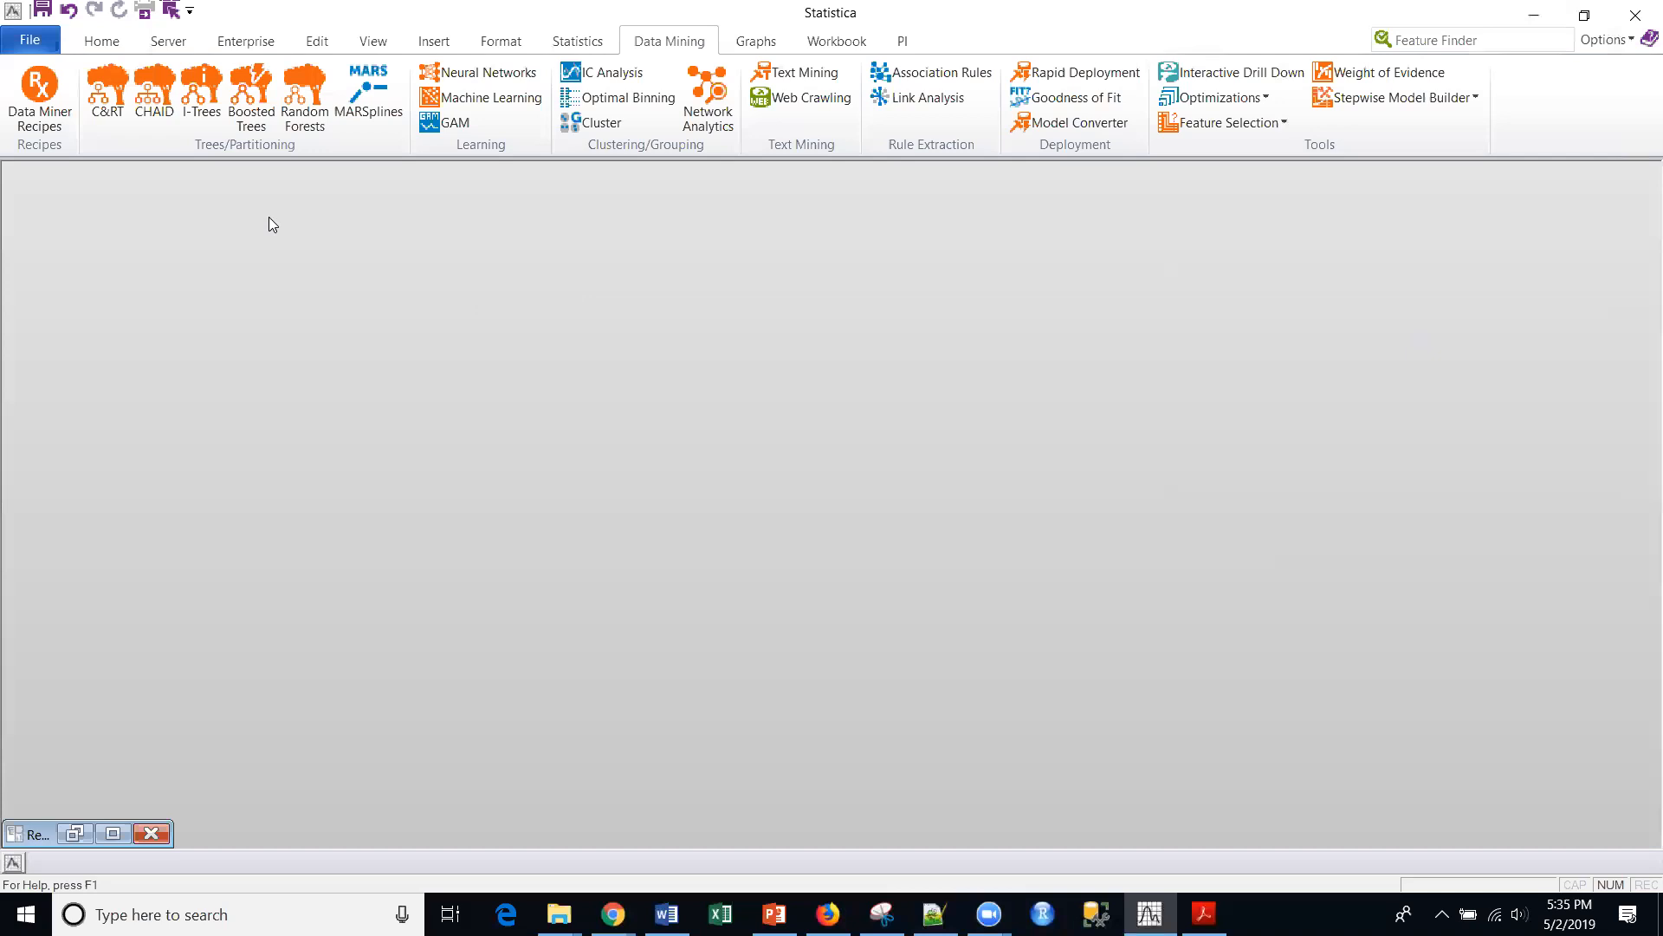
{"action": "left_click", "coordinate": [707, 94]}
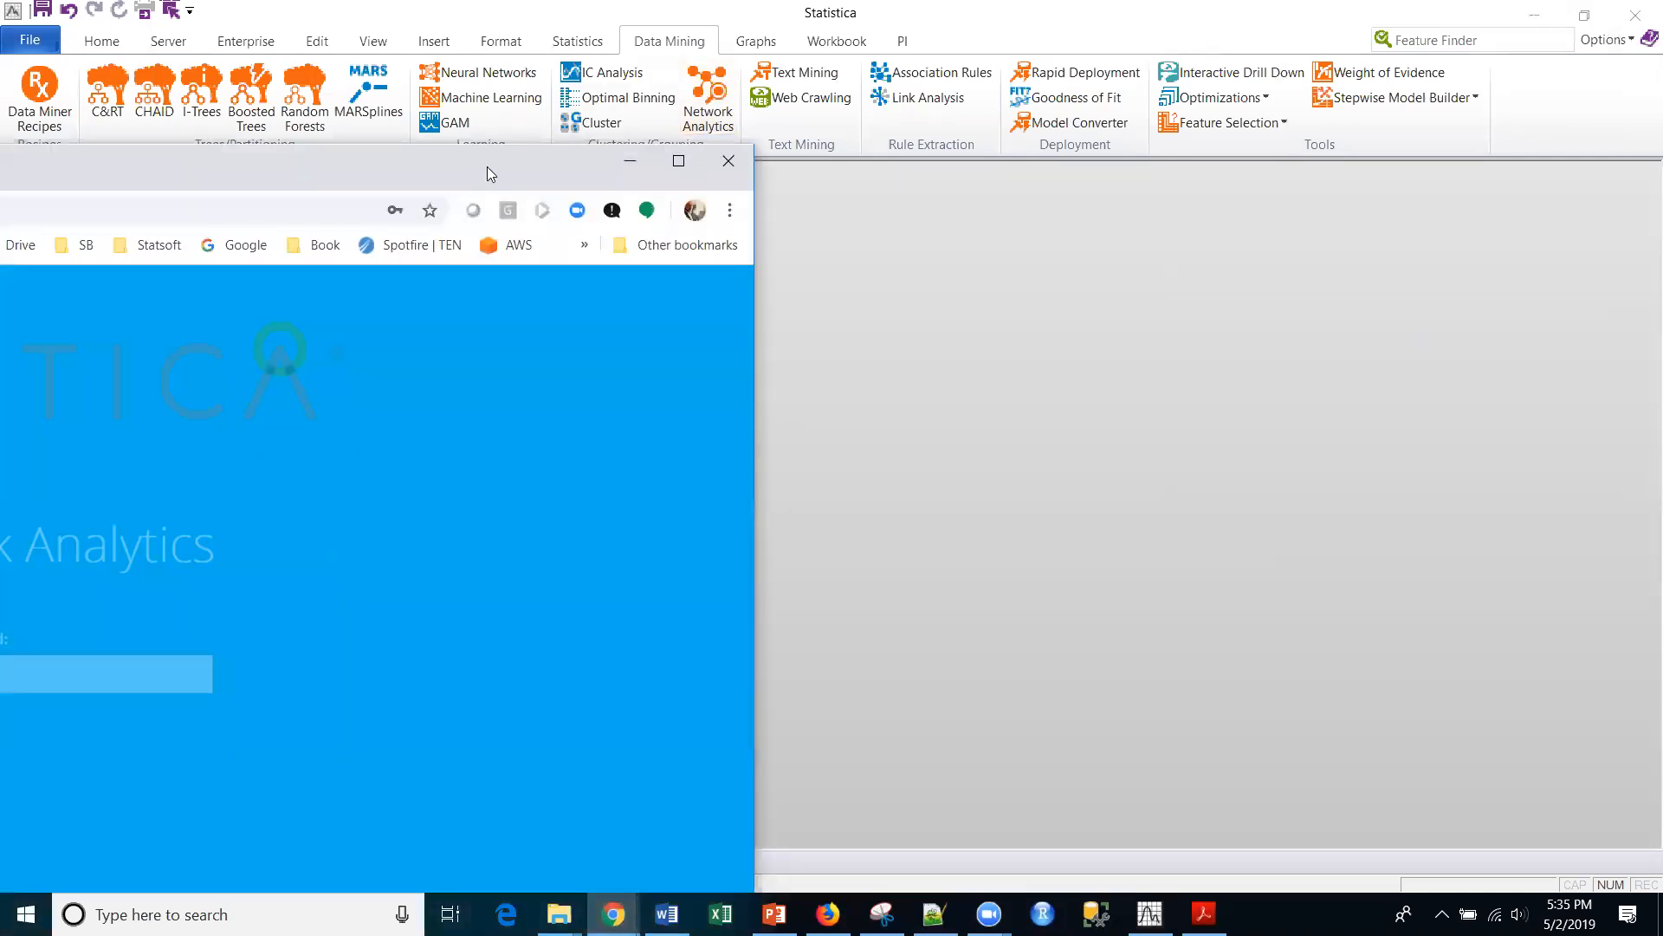
{"action": "double_click", "coordinate": [486, 166]}
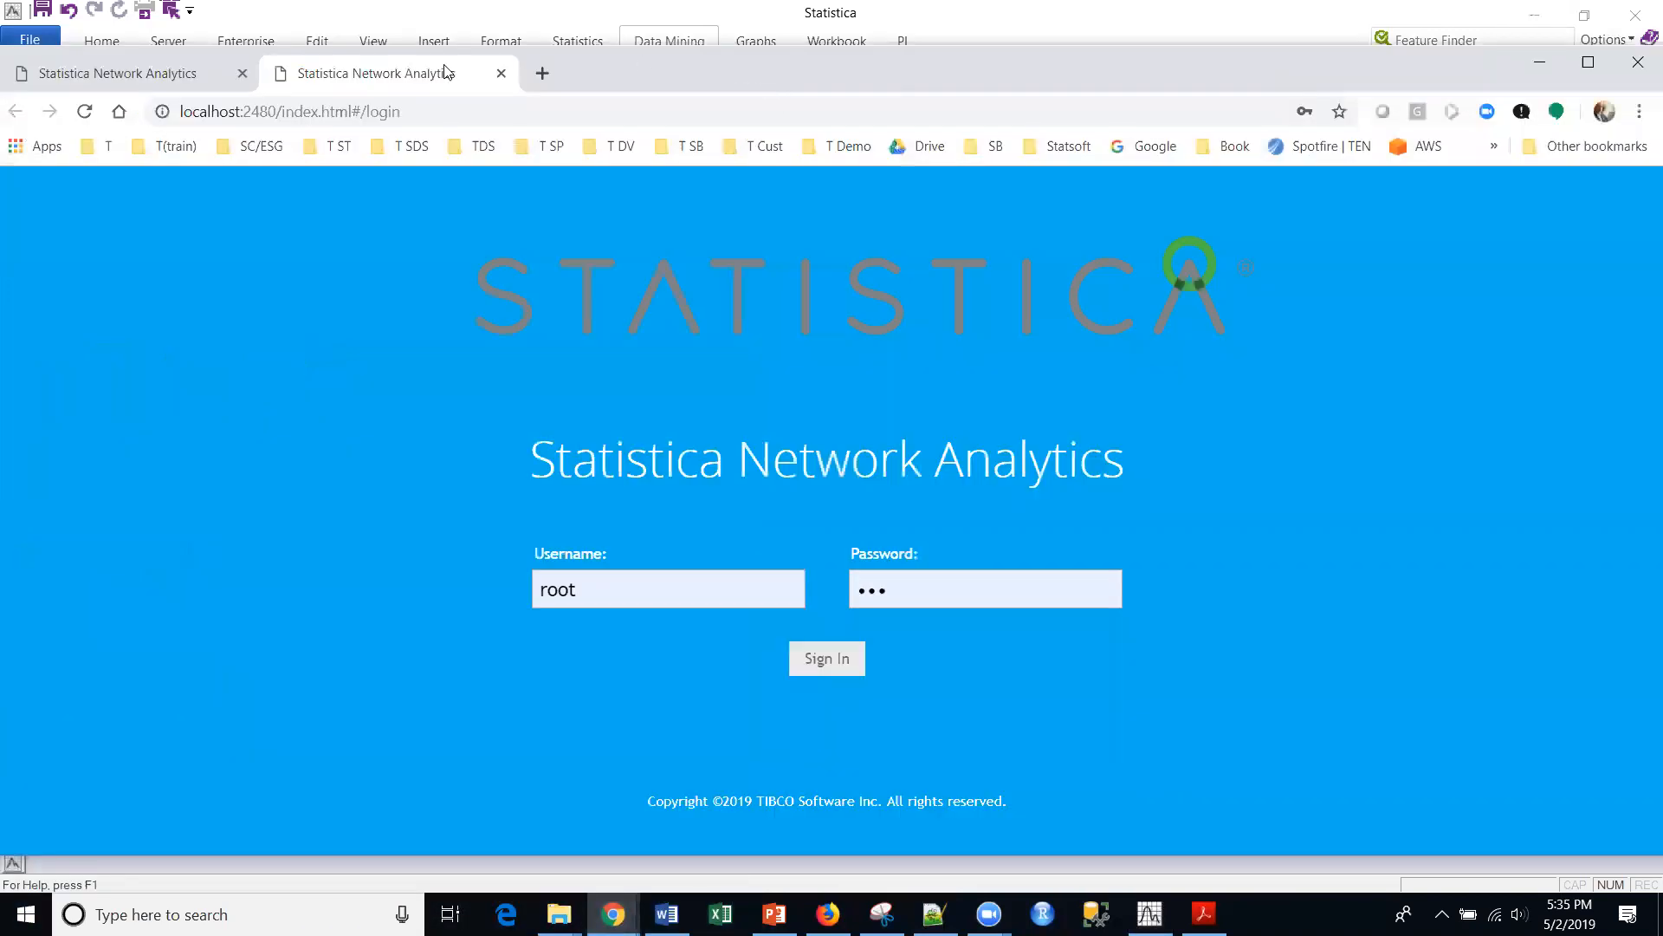
{"action": "left_click", "coordinate": [242, 74]}
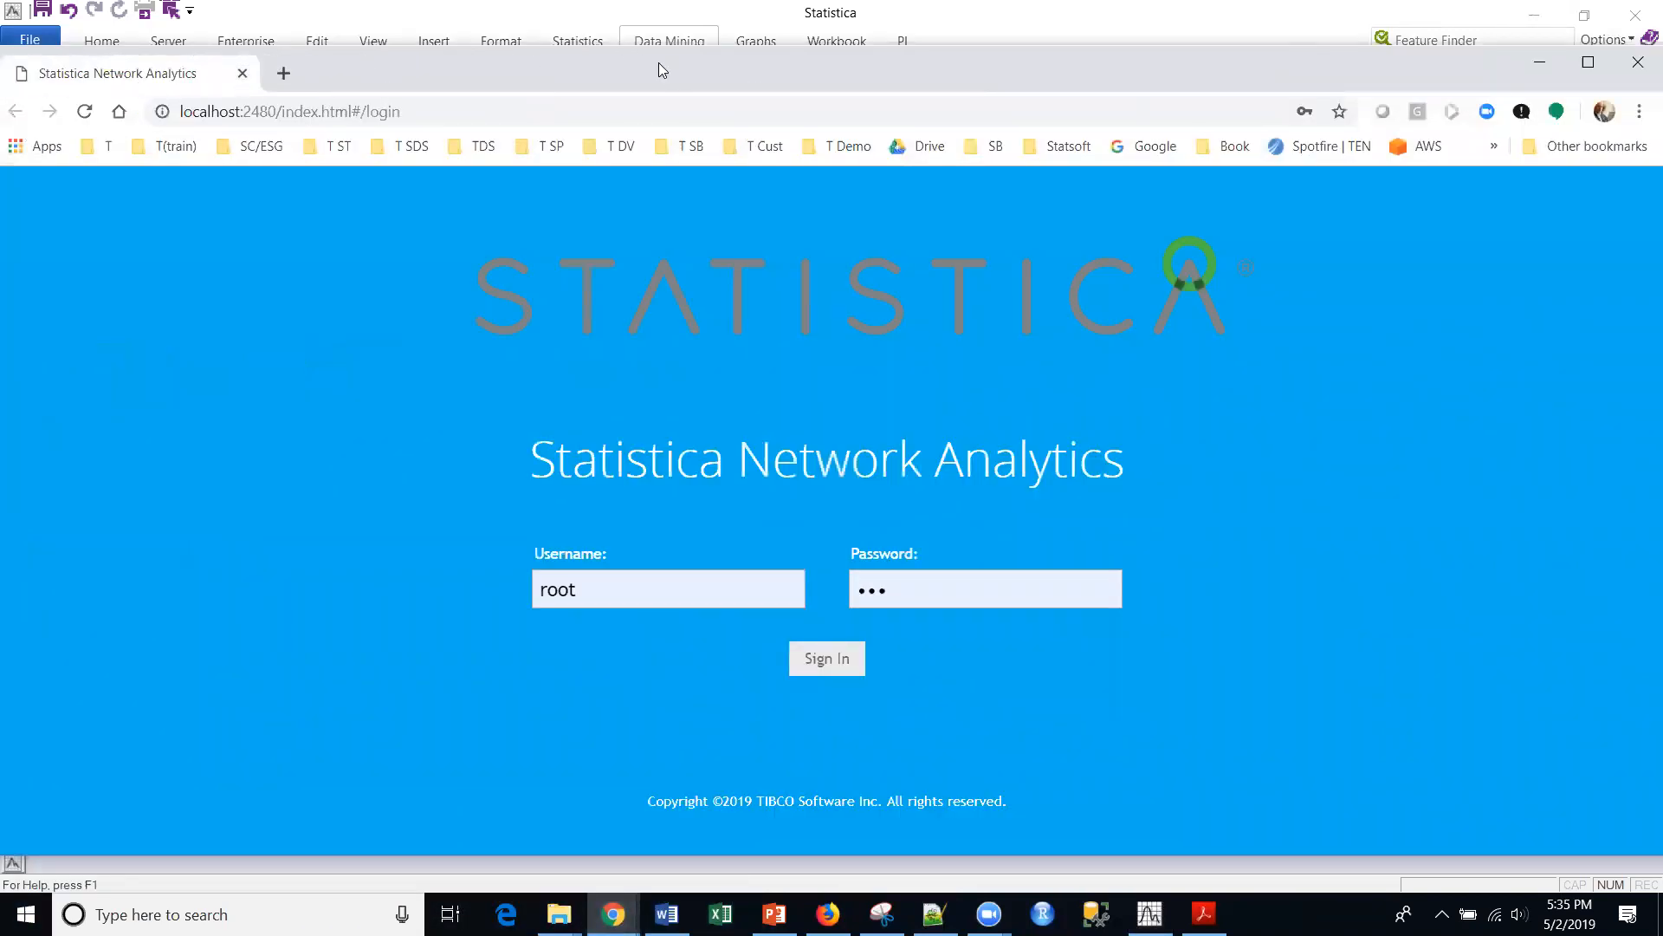
{"action": "left_click_drag", "start_coordinate": [677, 40], "coordinate": [672, 3]}
Sign in to Statistica Network Analytics as root with the prefilled password
{"action": "left_click", "coordinate": [674, 590]}
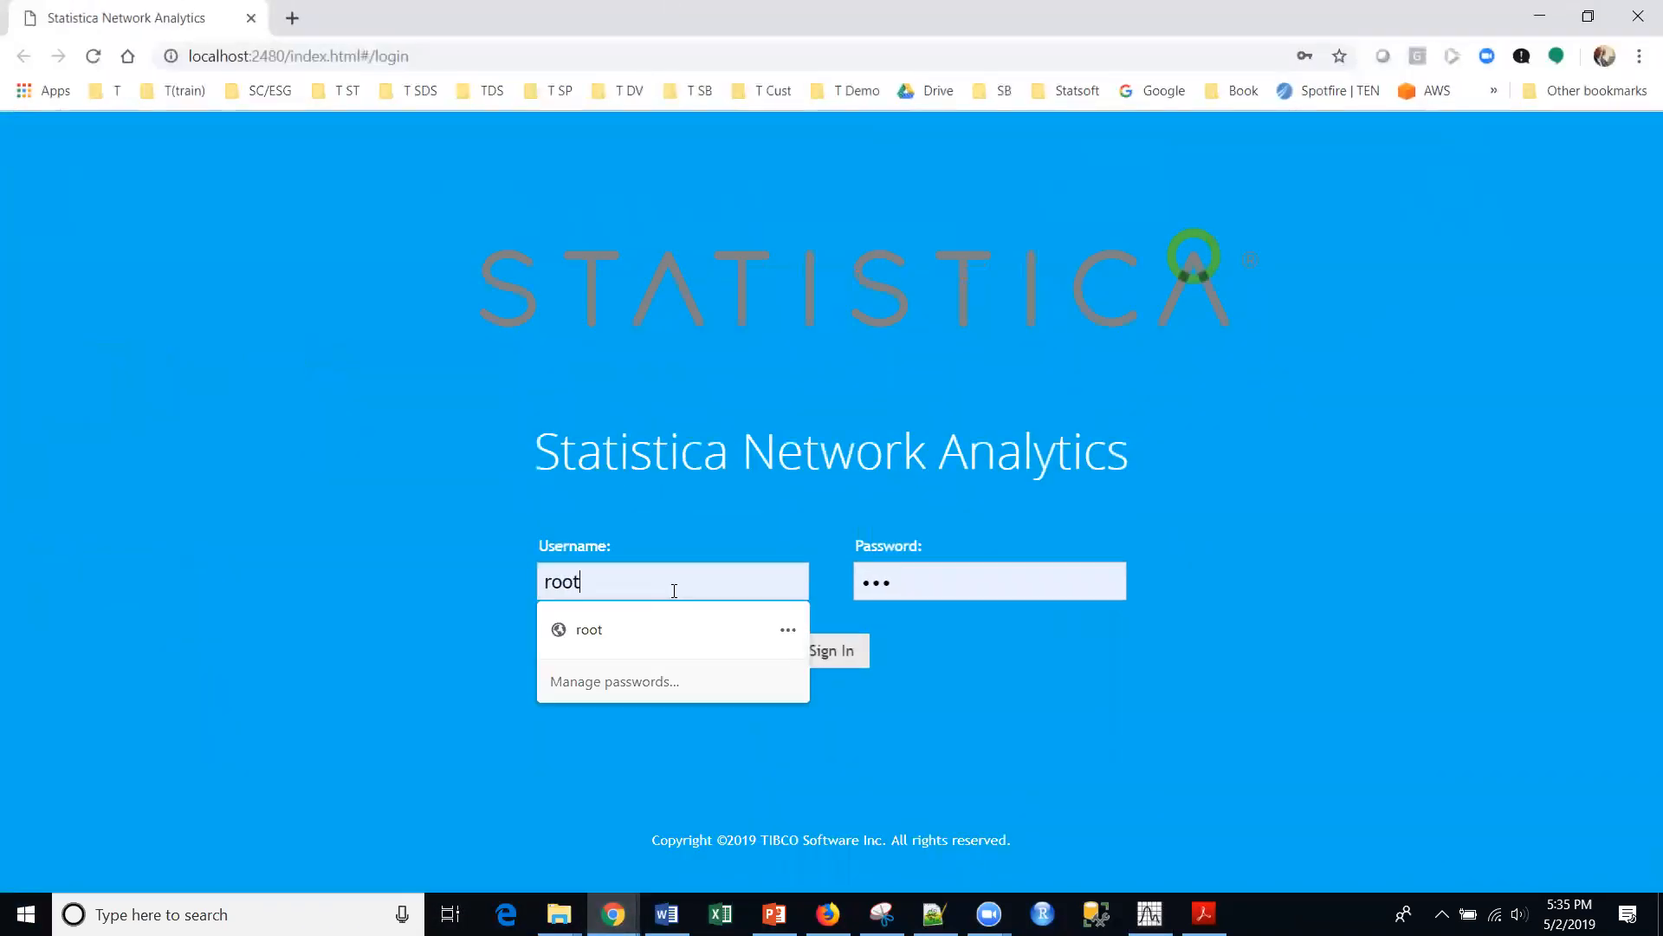
{"action": "left_click", "coordinate": [974, 589]}
{"action": "left_click", "coordinate": [835, 650]}
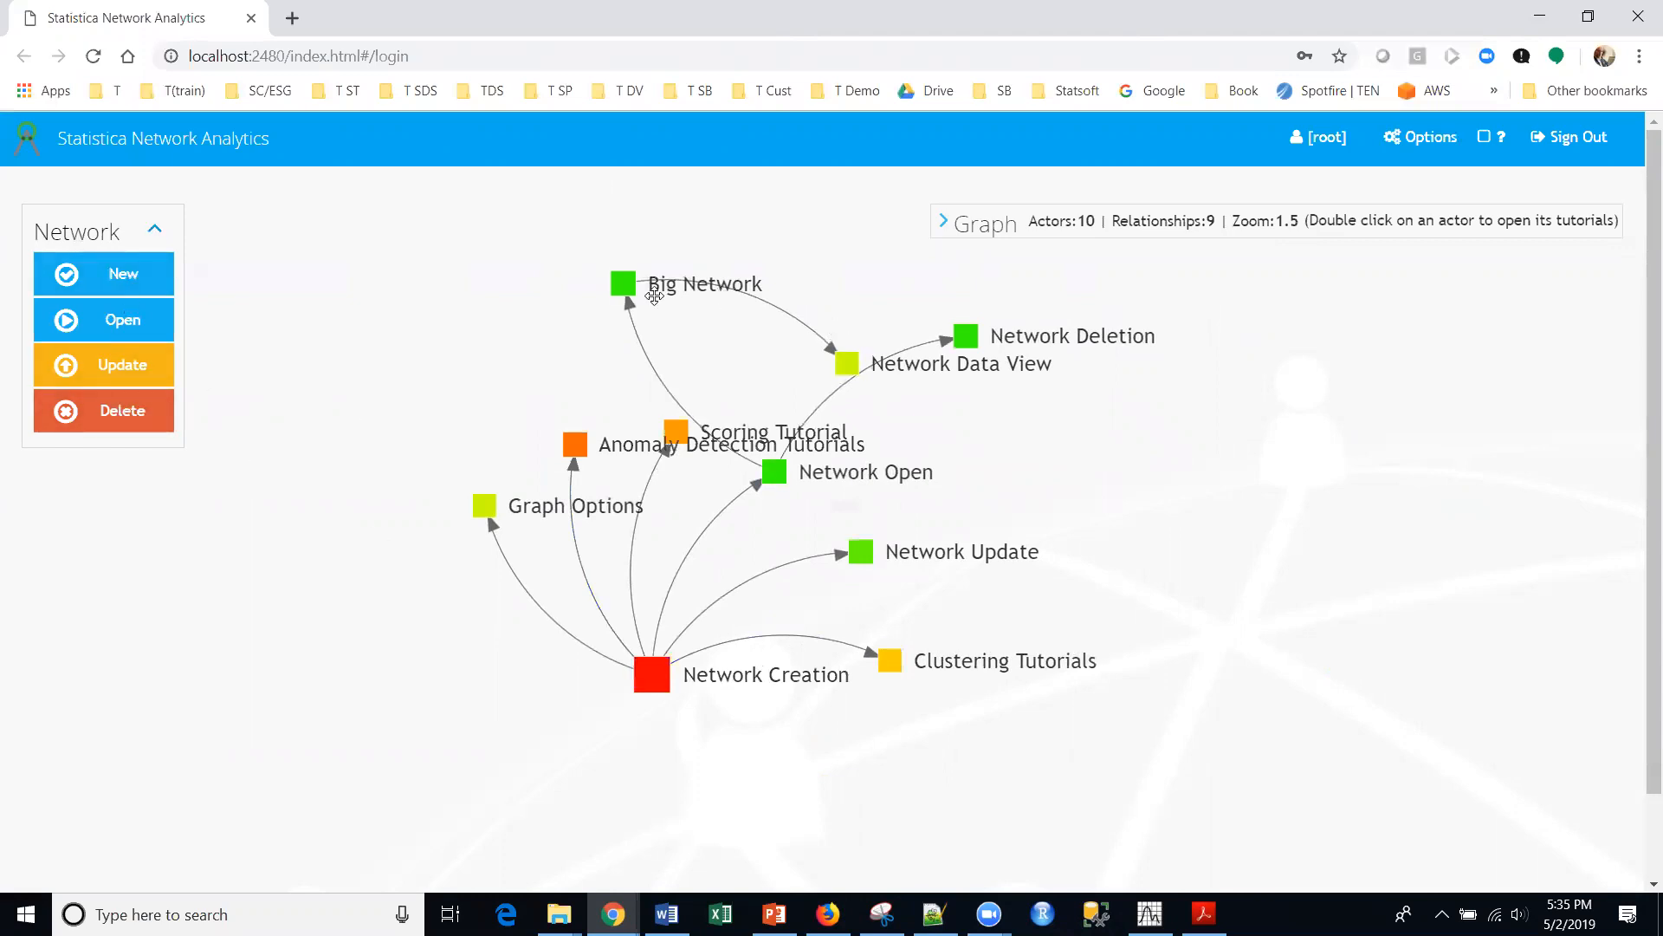
Start creating a new network with a plain text data source in edge-list format
{"action": "left_click", "coordinate": [130, 276]}
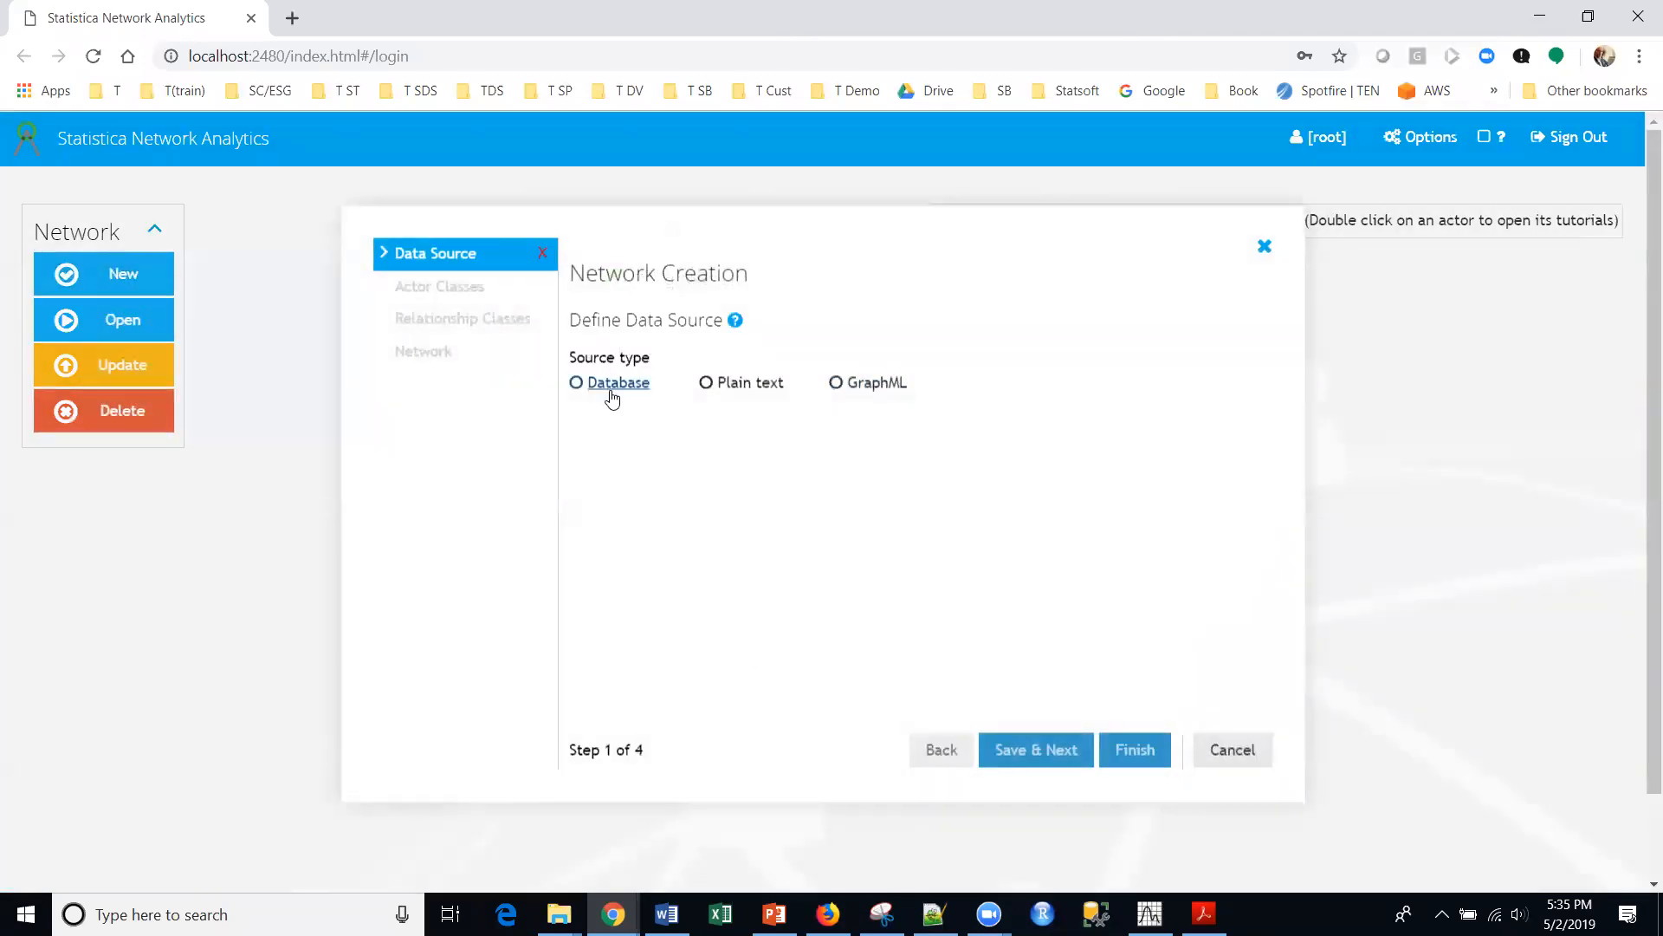
{"action": "left_click", "coordinate": [706, 382]}
{"action": "left_click", "coordinate": [577, 432]}
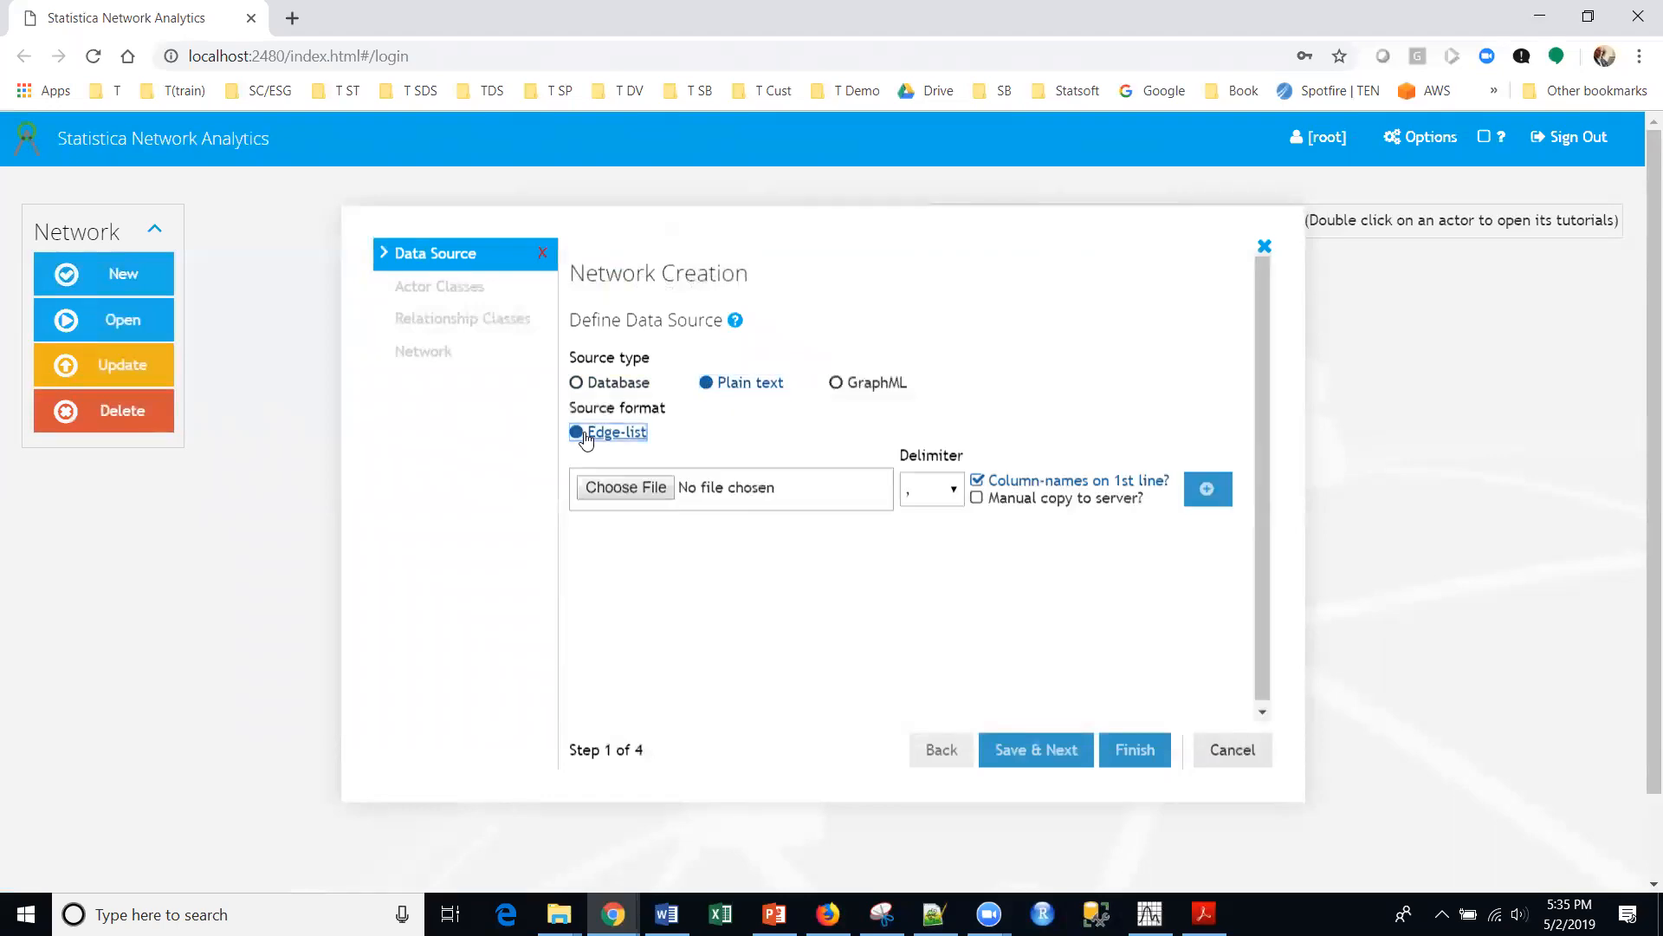
Add RestaurantInfluencers.csv as the comma-delimited source with column names on the first line, and save the data source definition
{"action": "left_click", "coordinate": [650, 490]}
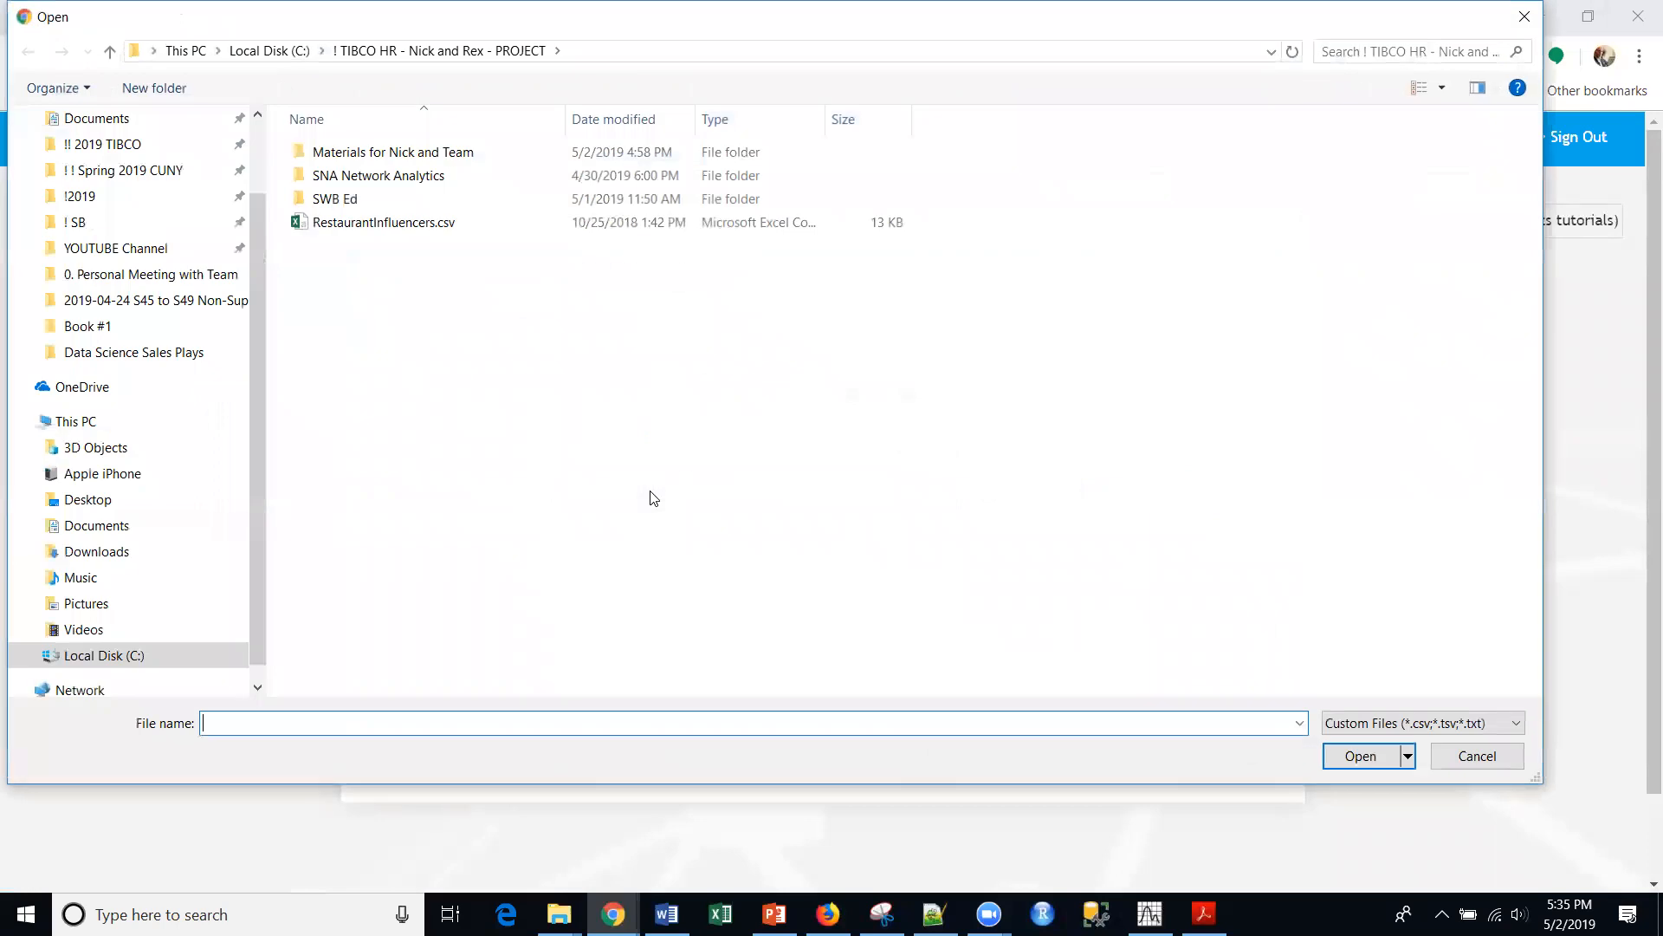
{"action": "left_click", "coordinate": [357, 227]}
{"action": "double_click", "coordinate": [357, 227]}
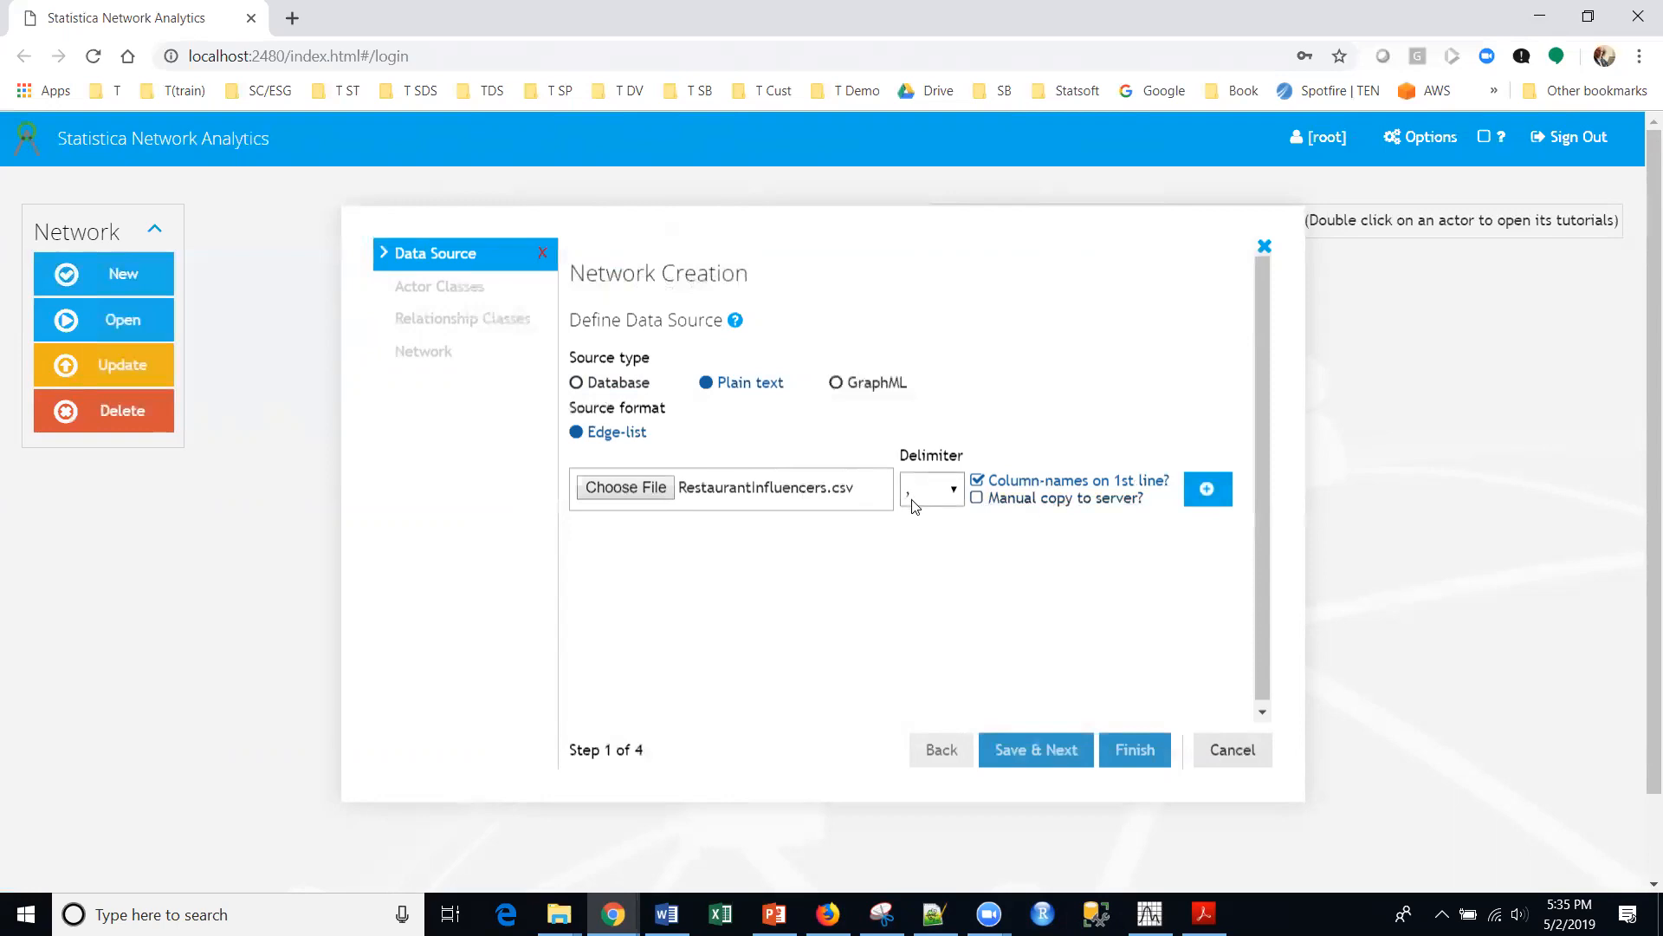
{"action": "left_click", "coordinate": [1211, 491]}
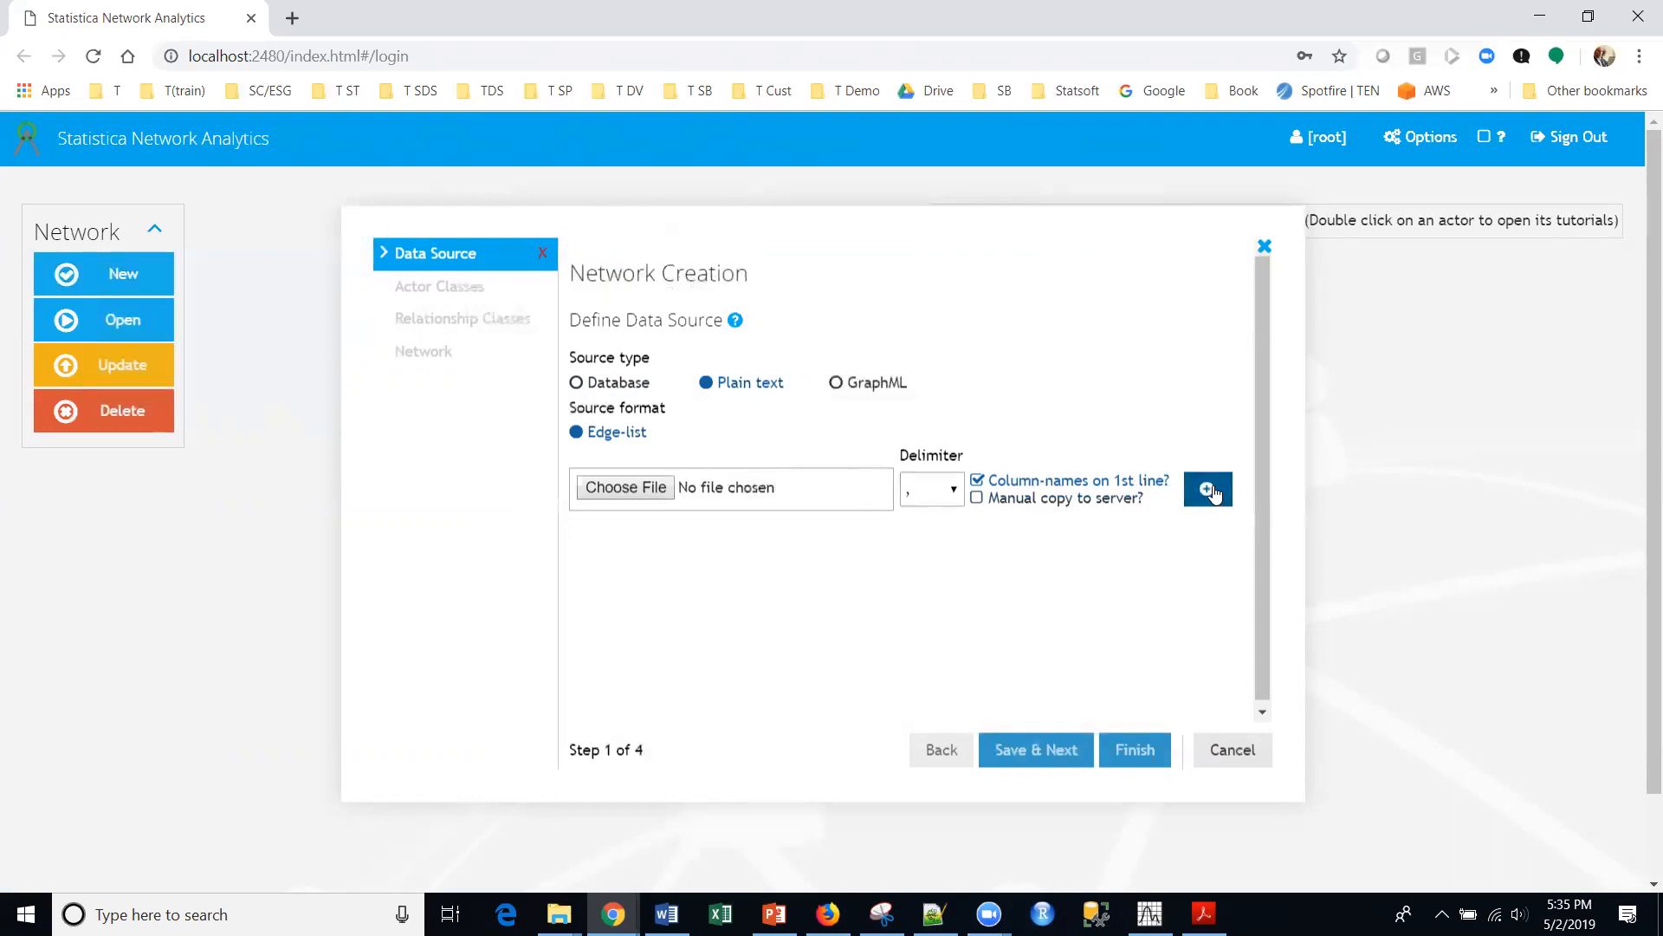
{"action": "left_click", "coordinate": [1055, 759]}
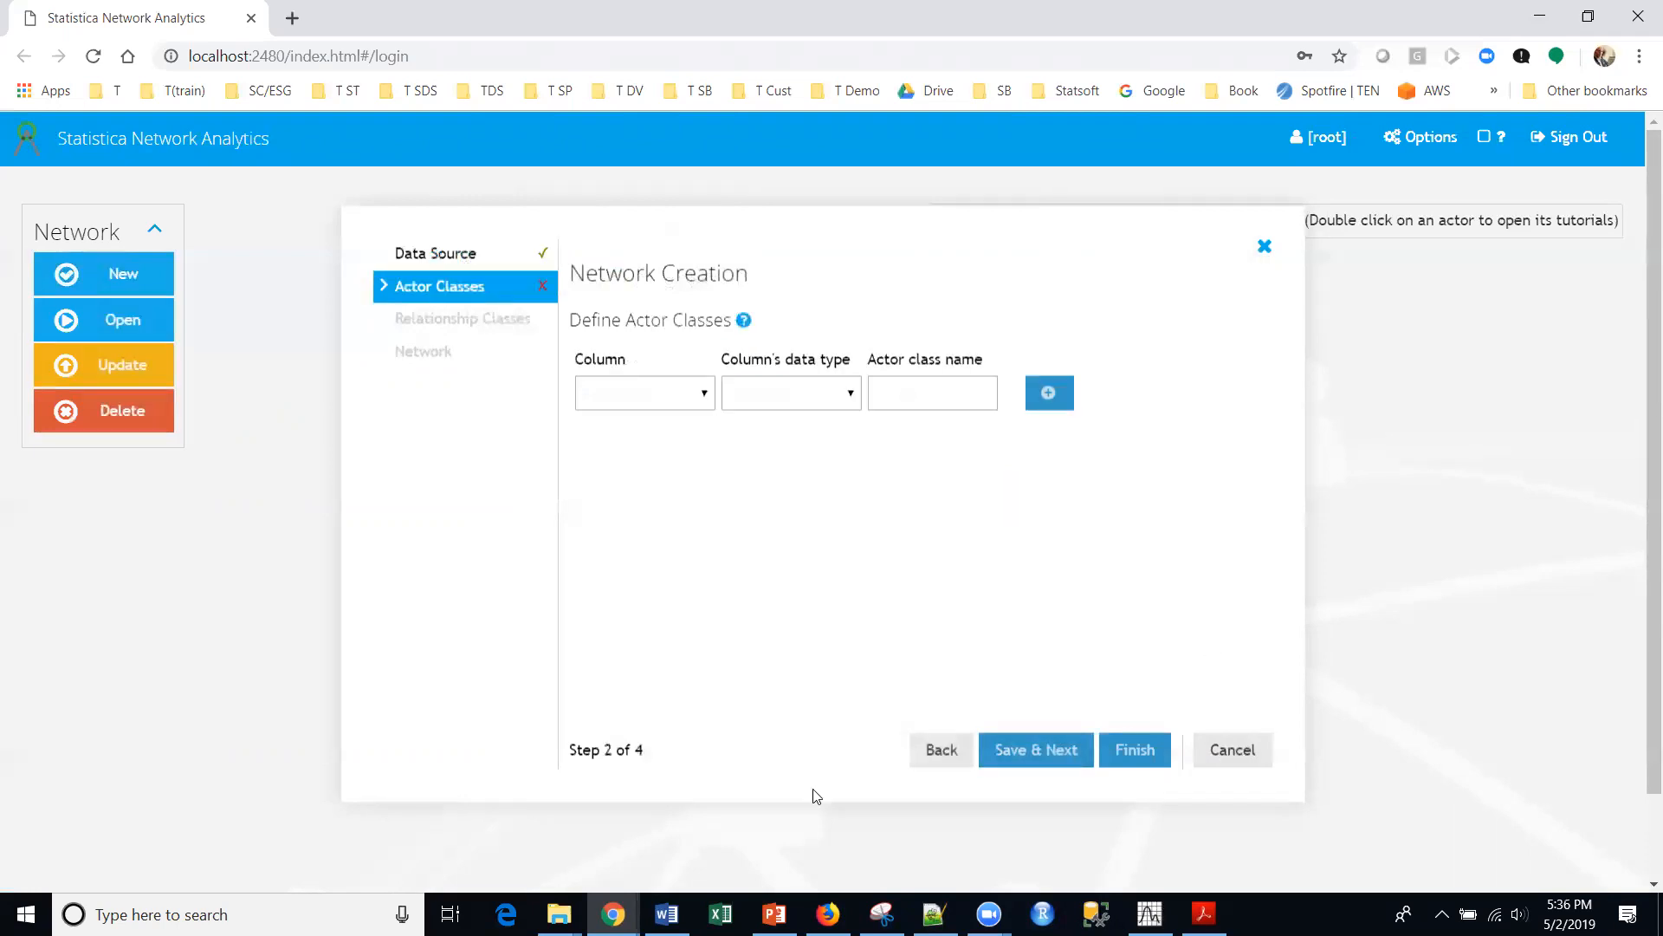
Switch to Statistica and search the Datasets folder of its examples for *.csv files, without opening any
{"action": "left_click", "coordinate": [1150, 913]}
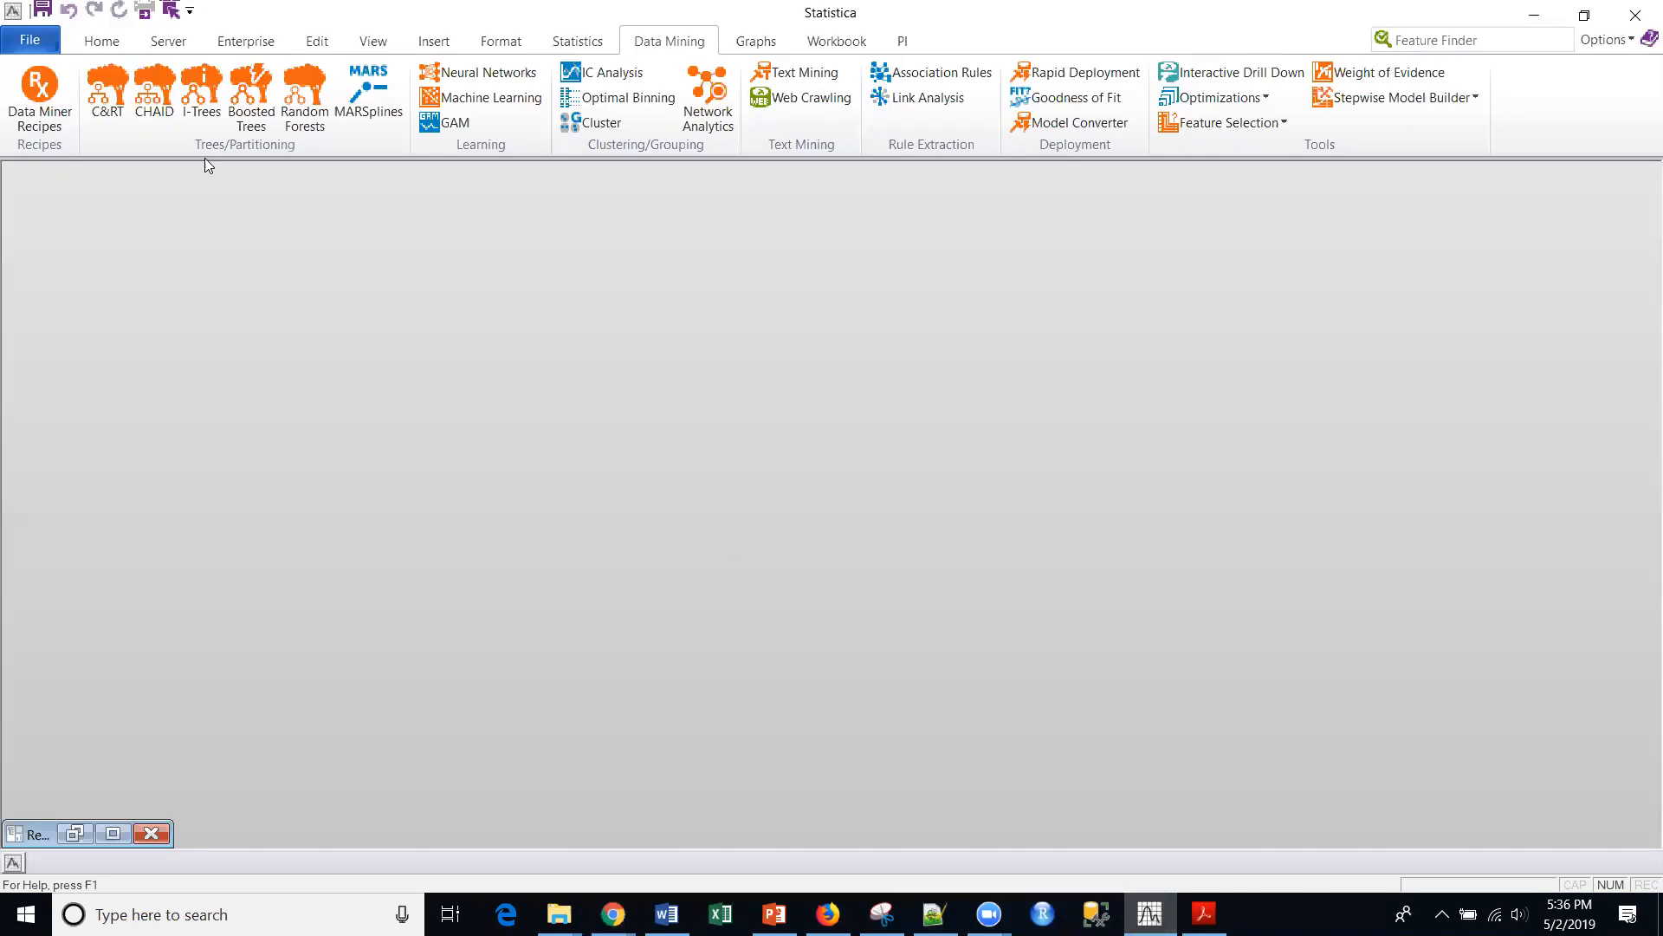
{"action": "left_click", "coordinate": [29, 40]}
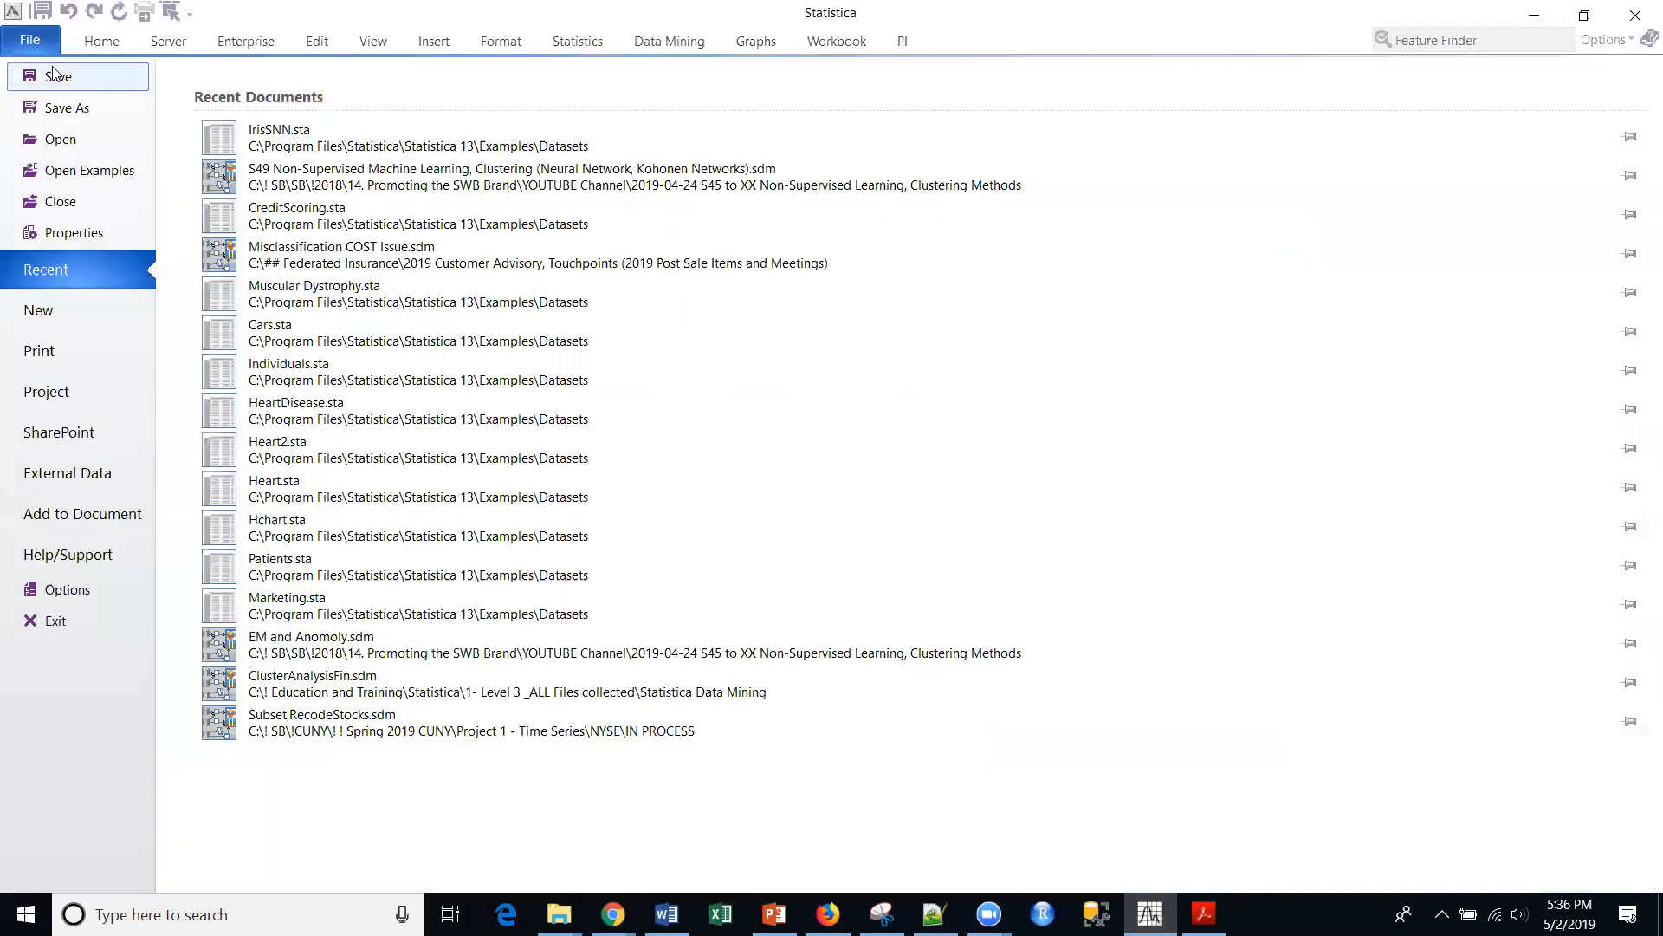
{"action": "left_click", "coordinate": [68, 169]}
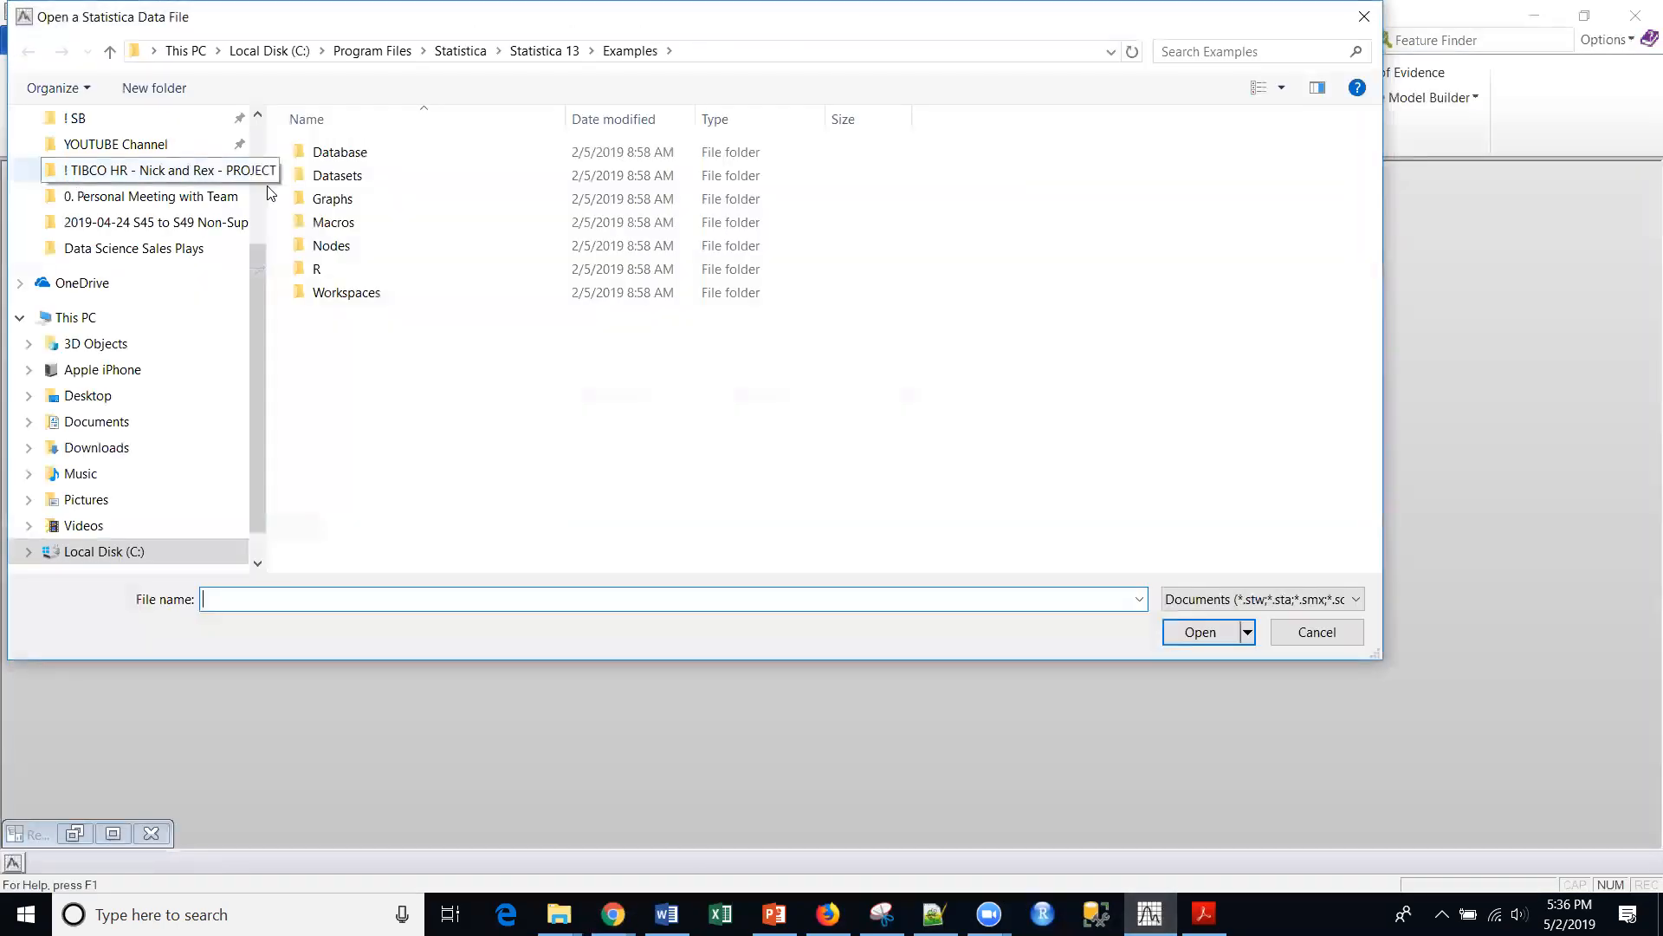
{"action": "left_click", "coordinate": [355, 182]}
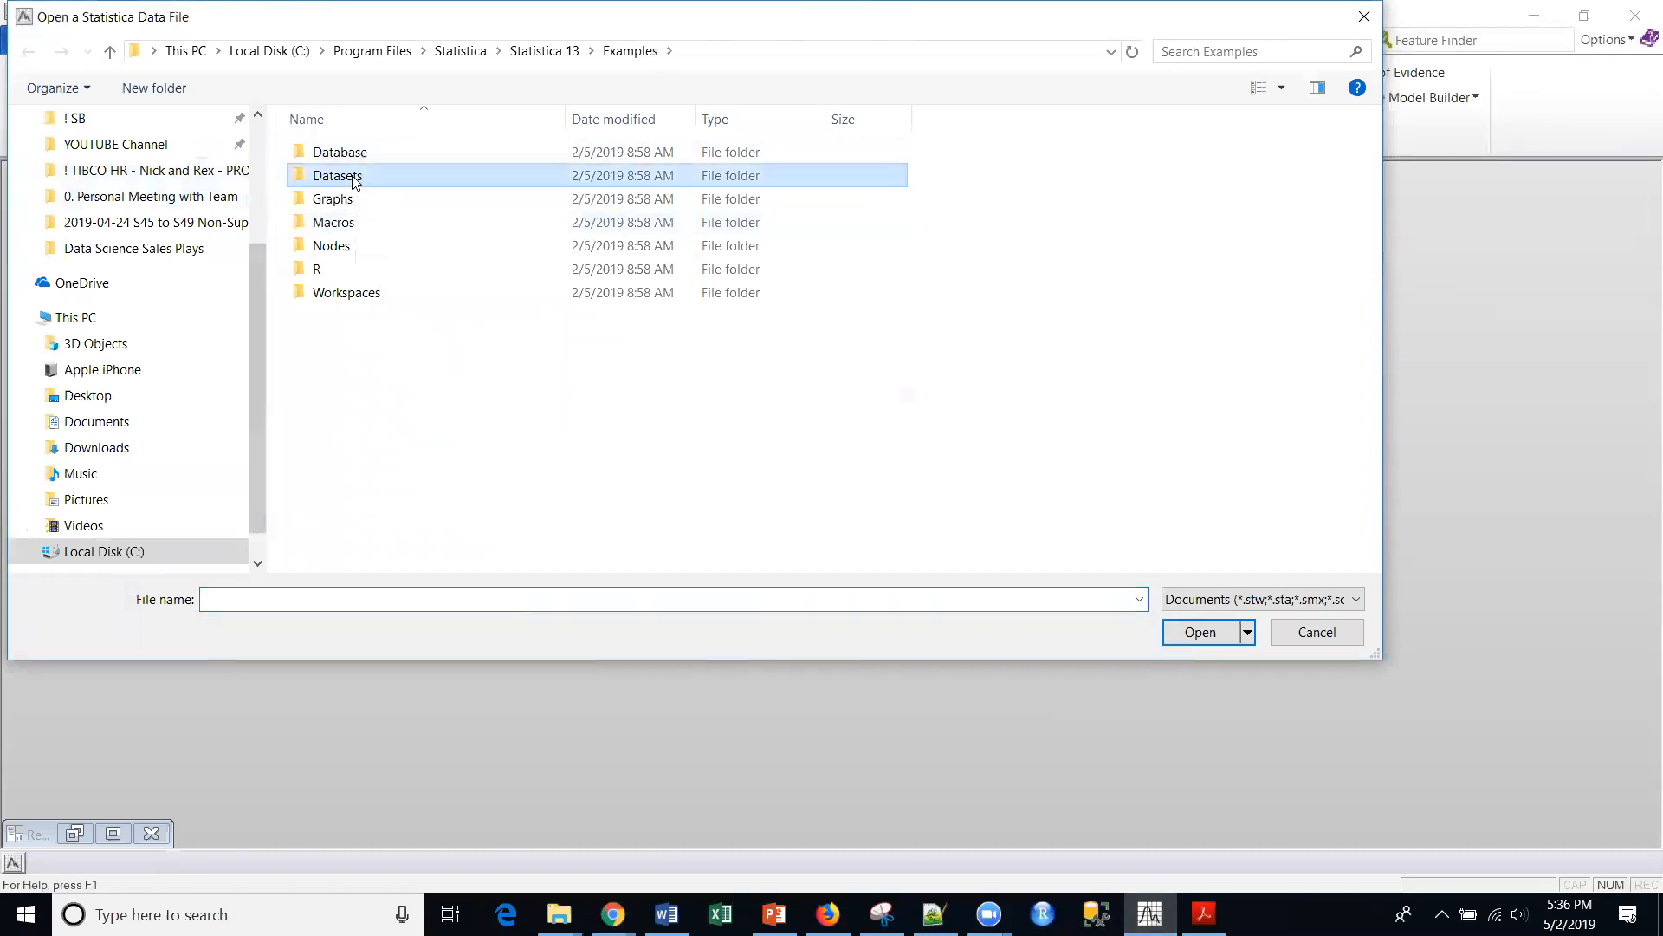
{"action": "double_click", "coordinate": [355, 178]}
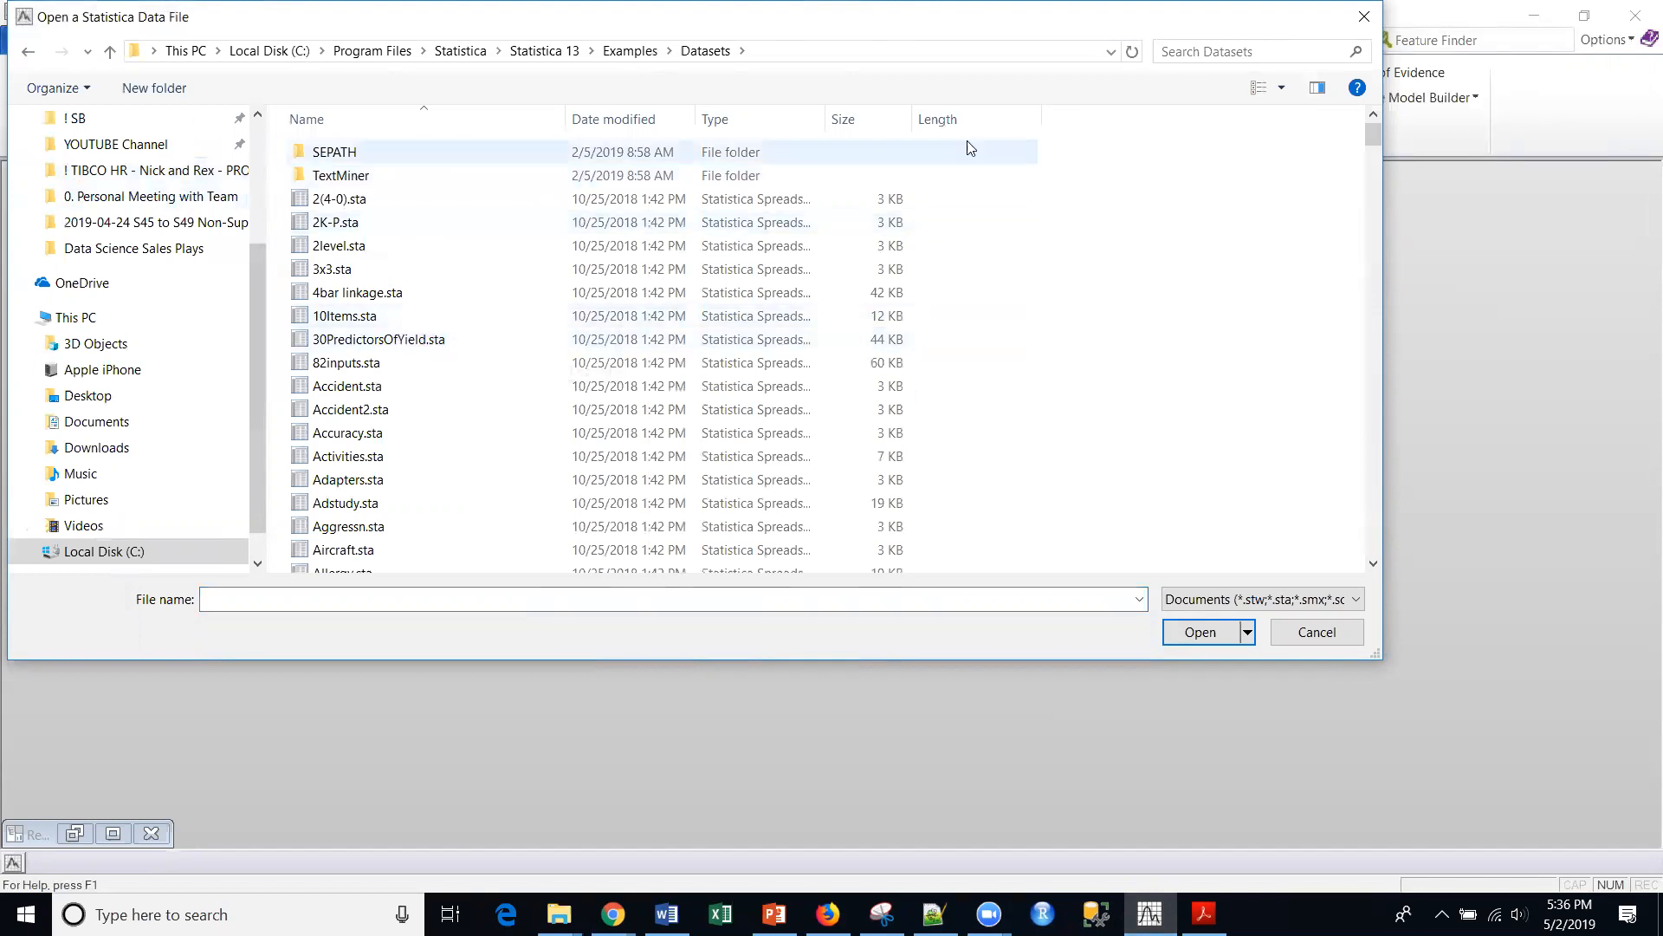
{"action": "left_click", "coordinate": [1221, 52]}
{"action": "type", "text": "*.csv"}
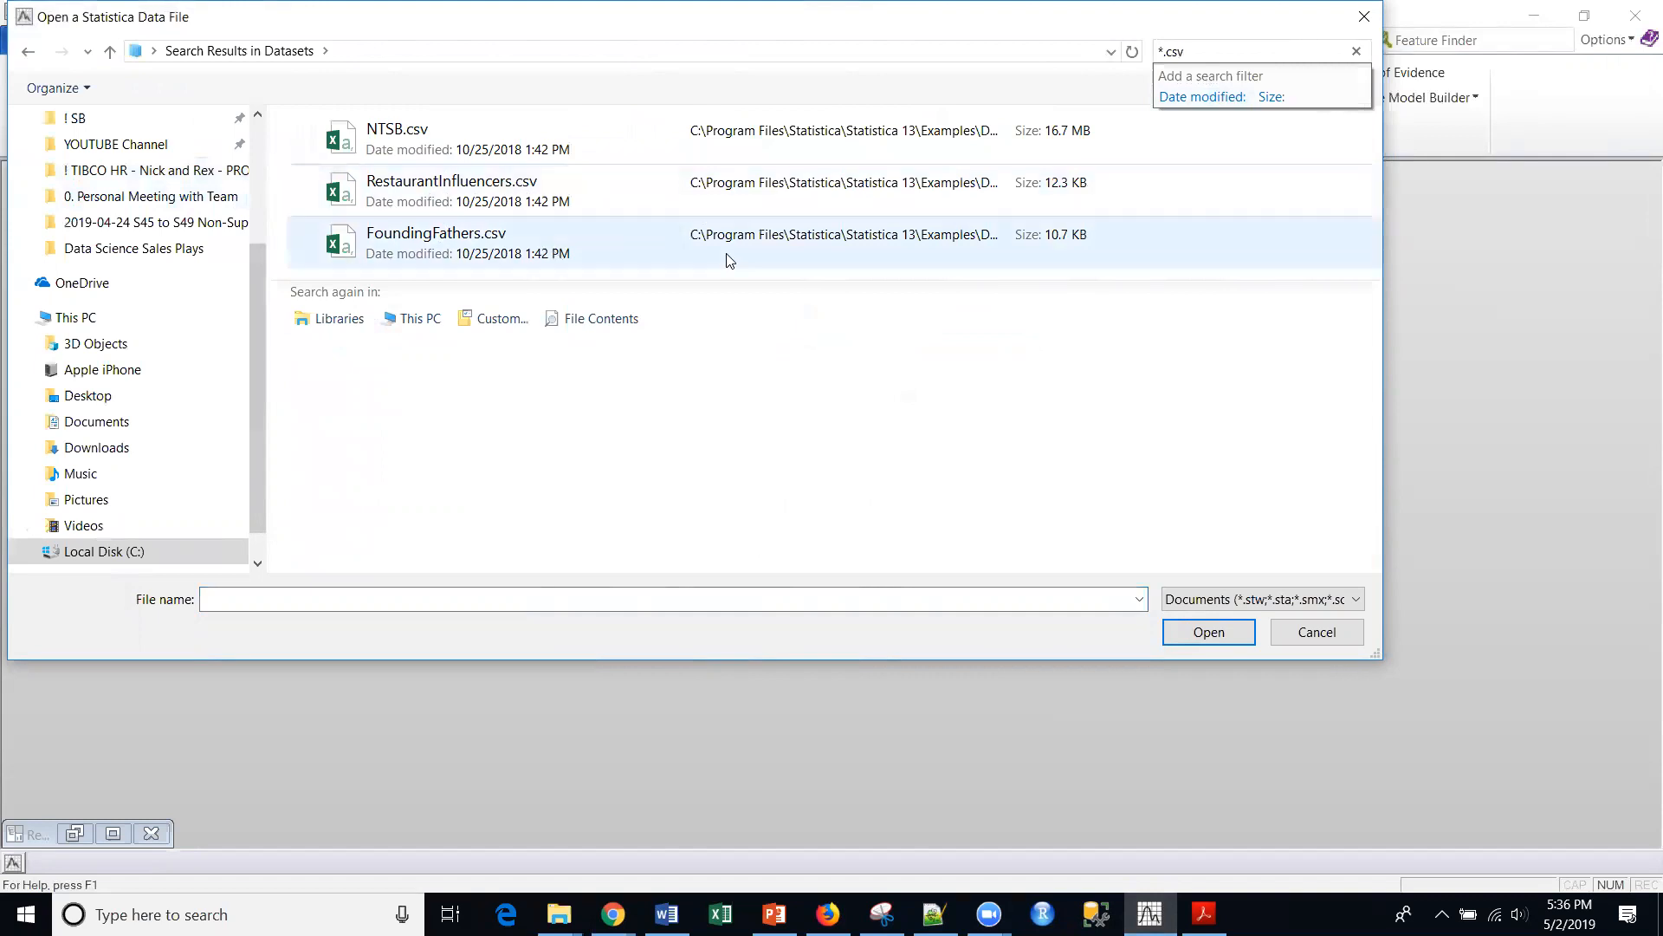
{"action": "left_click", "coordinate": [1316, 633]}
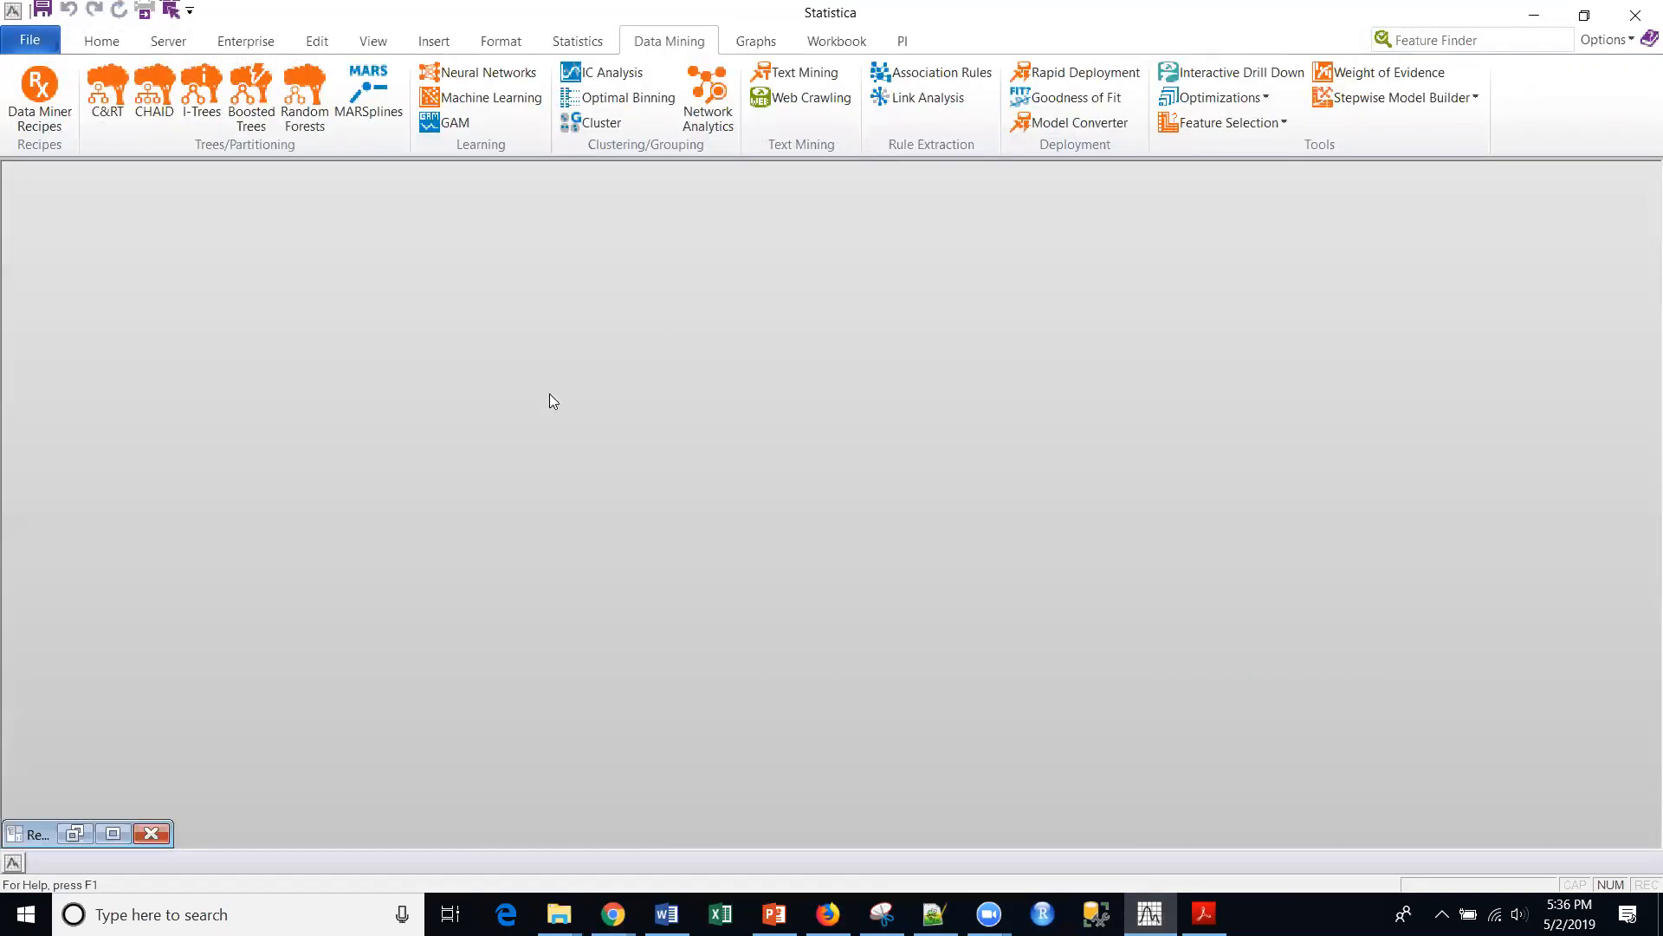
{"action": "left_click", "coordinate": [1527, 17]}
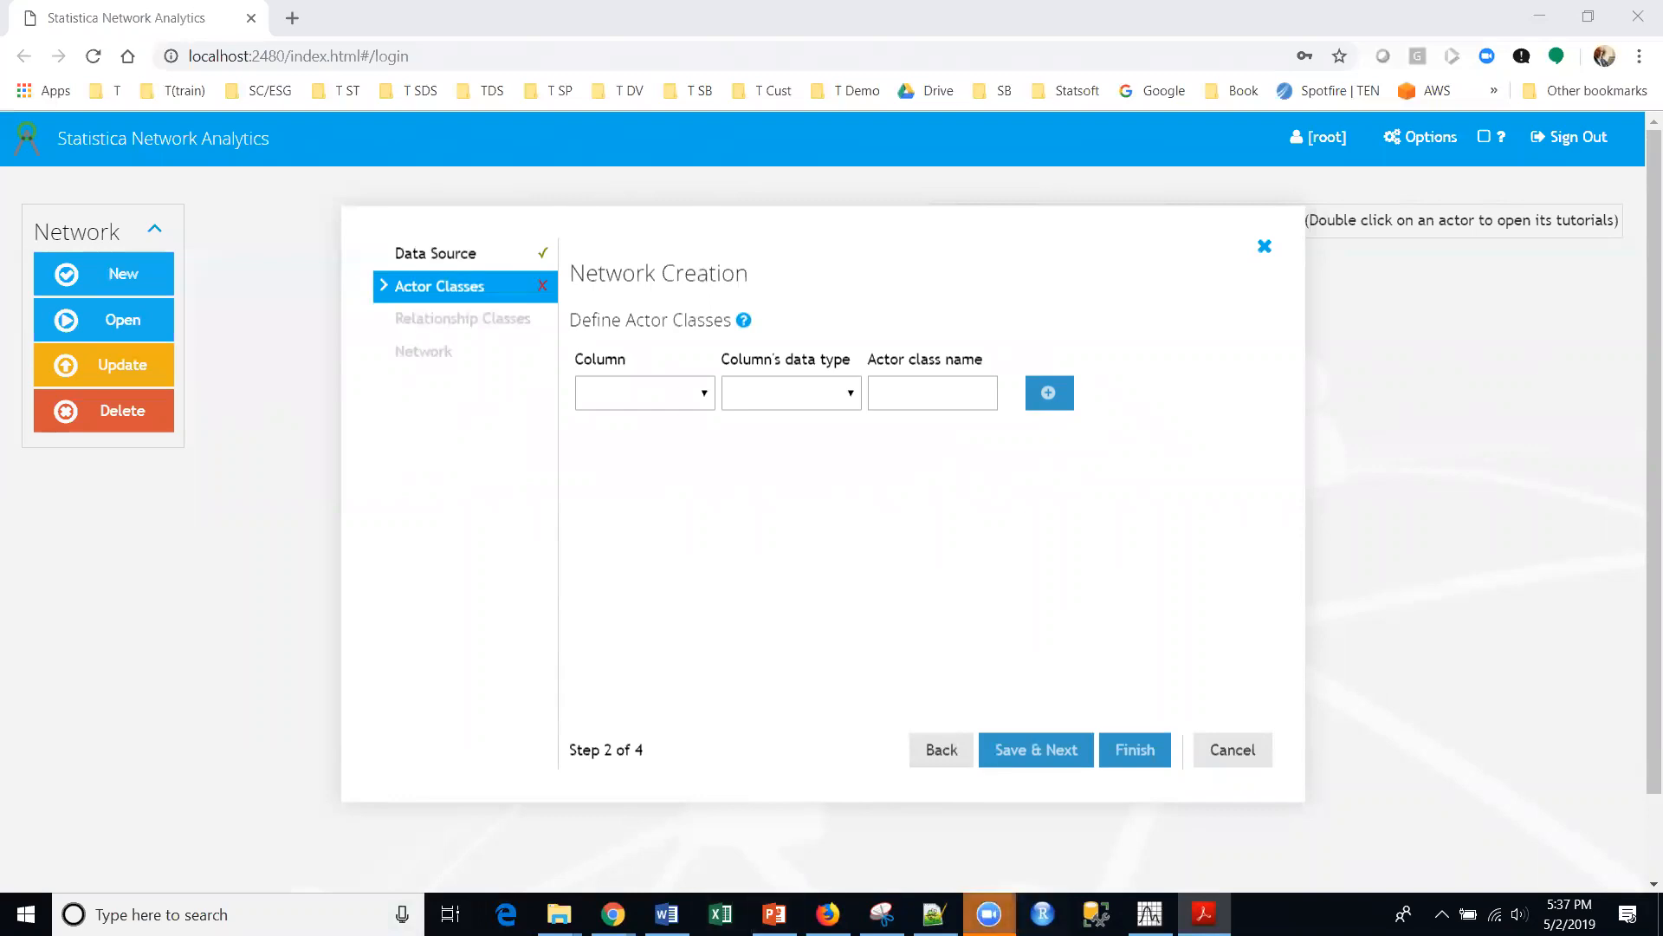
Switch to Notepad++ and look through the rows of RestaurantInfluencers.csv
{"action": "left_click", "coordinate": [934, 914]}
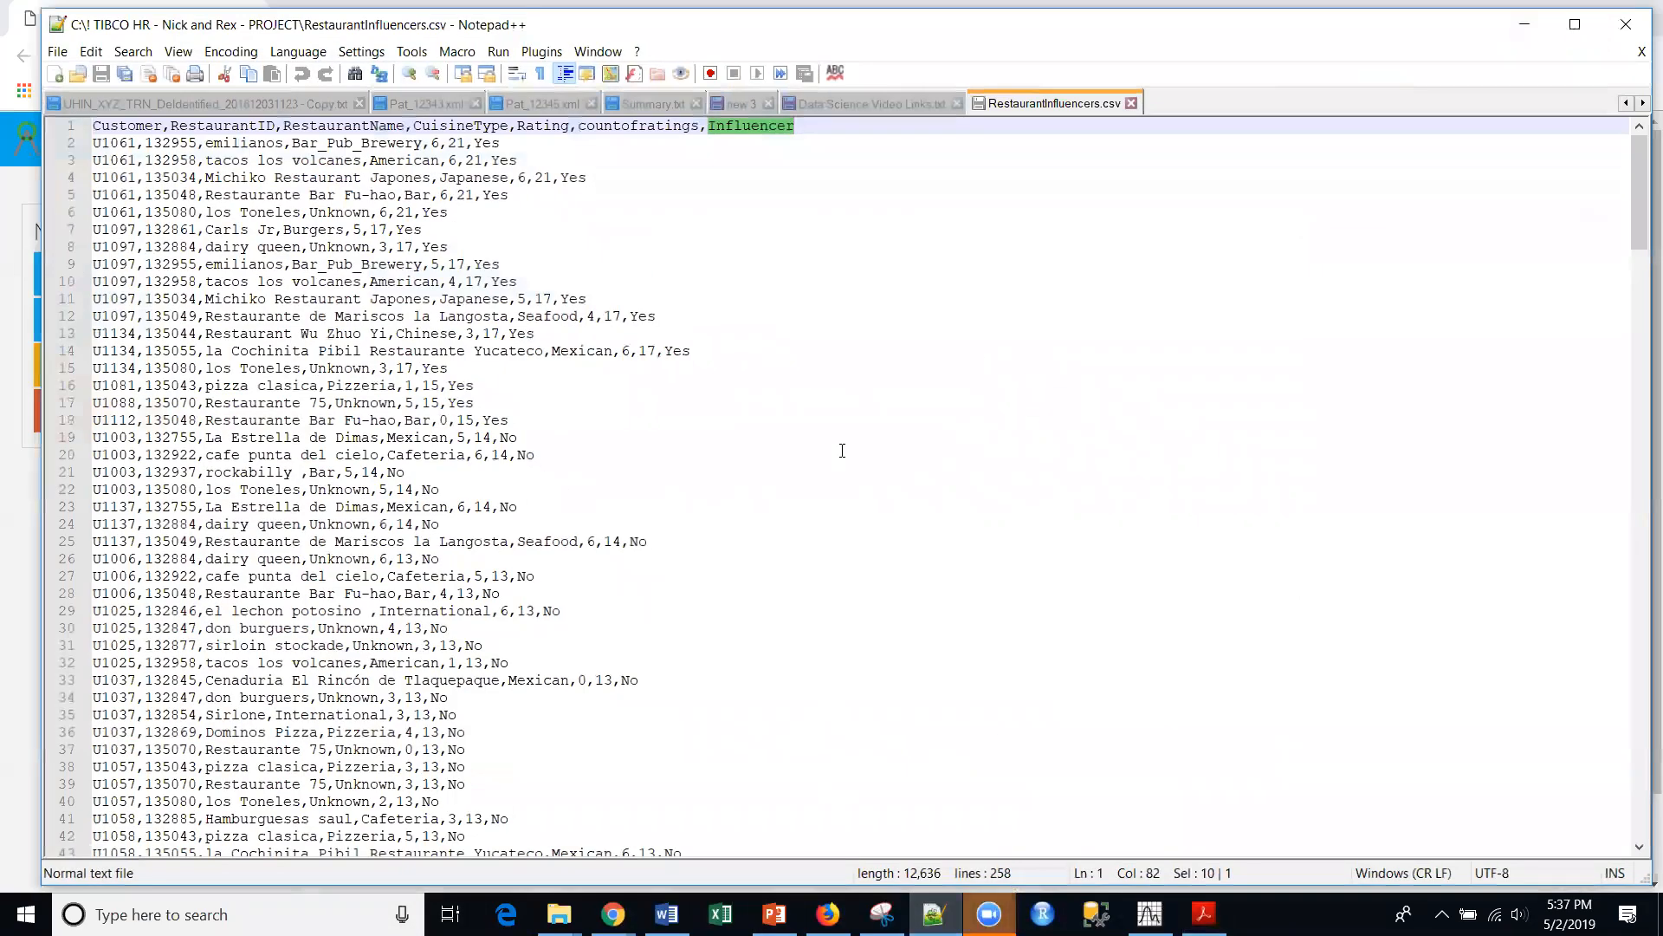
{"action": "left_click", "coordinate": [845, 454]}
{"action": "scroll", "coordinate": [364, 412], "scroll_direction": "down", "scroll_amount": 9}
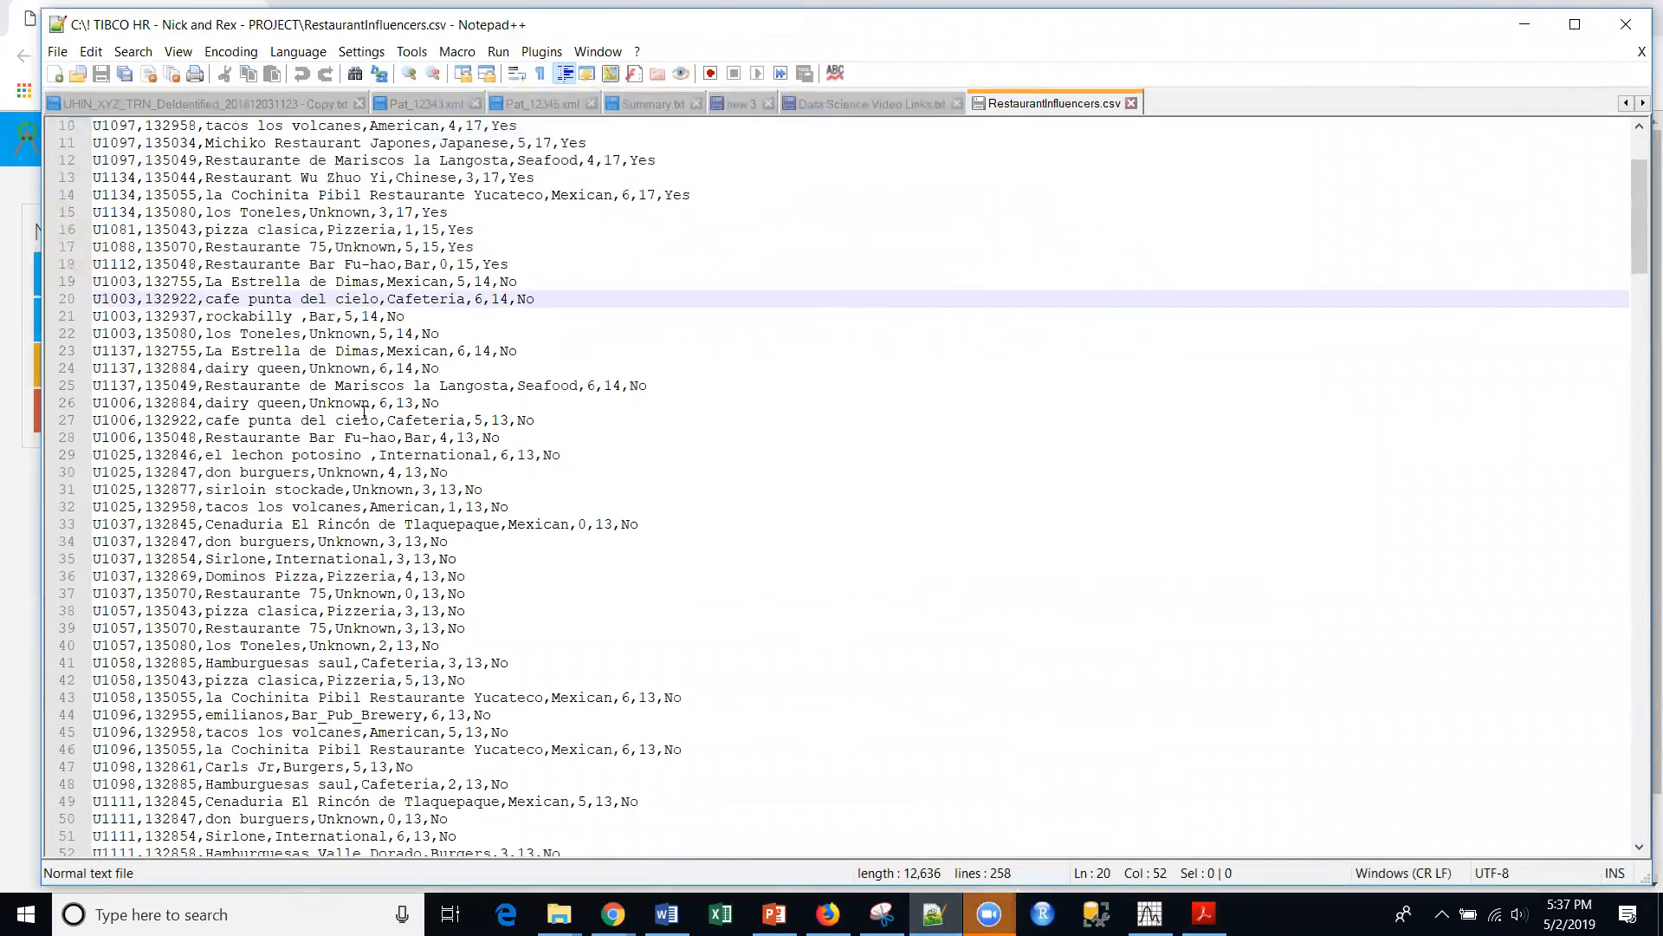
{"action": "scroll", "coordinate": [329, 392], "scroll_direction": "up", "scroll_amount": 9}
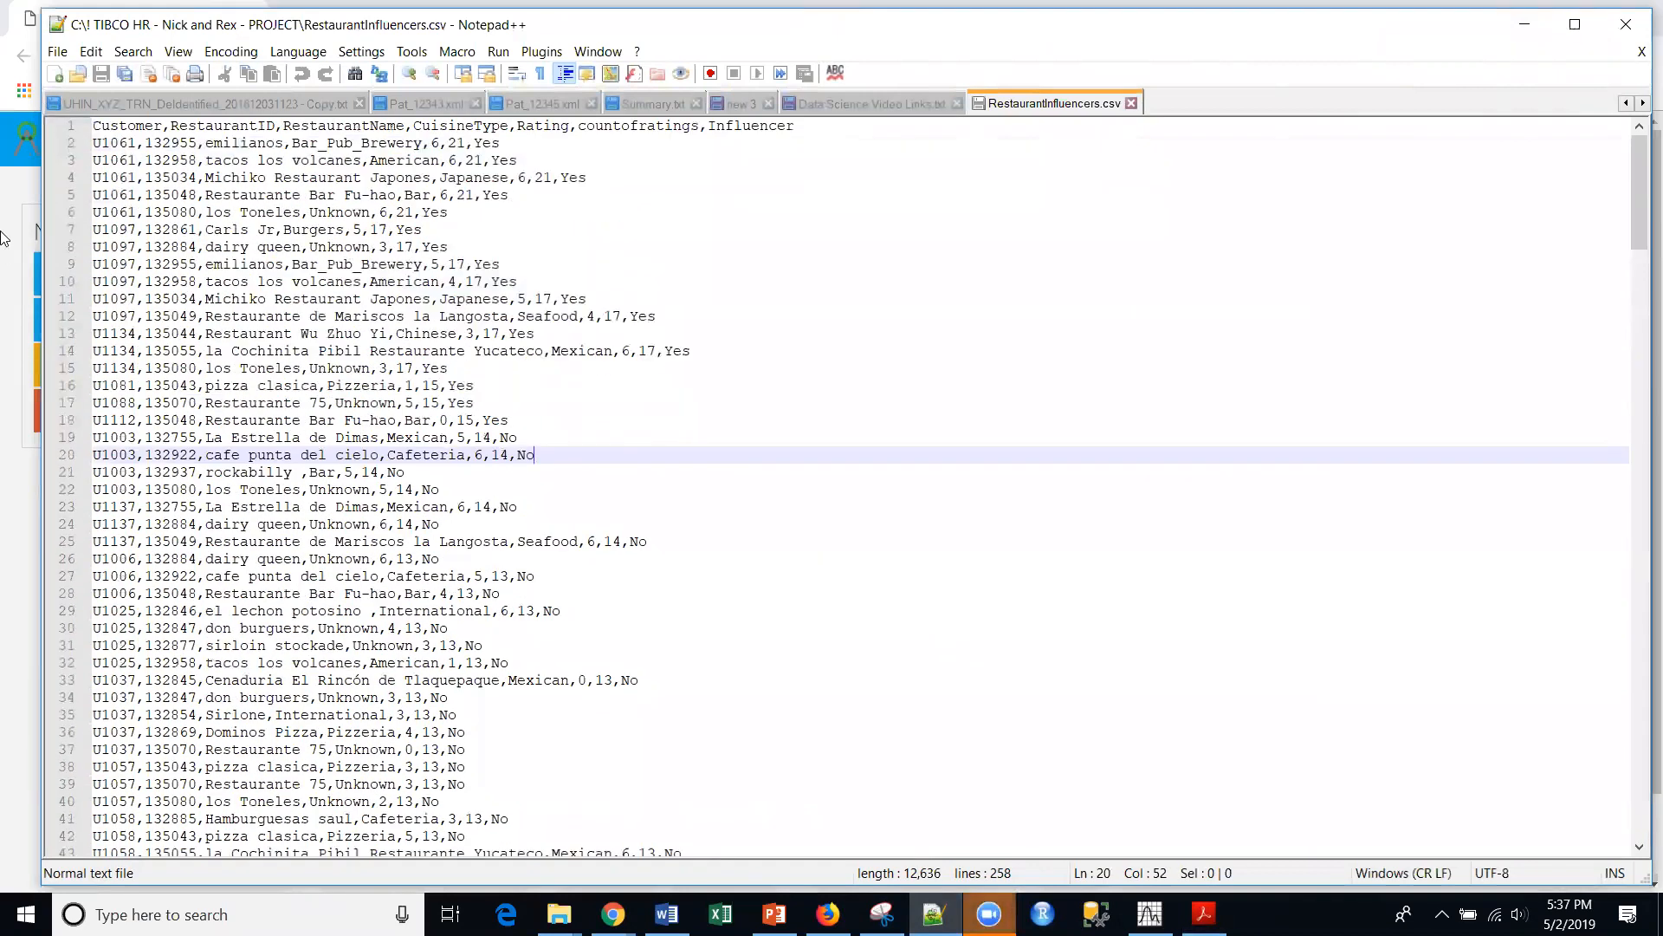
Examine the Customer header and each field of the first record, from customer code and restaurant to rating, count of ratings and influencer flag
{"action": "double_click", "coordinate": [130, 125]}
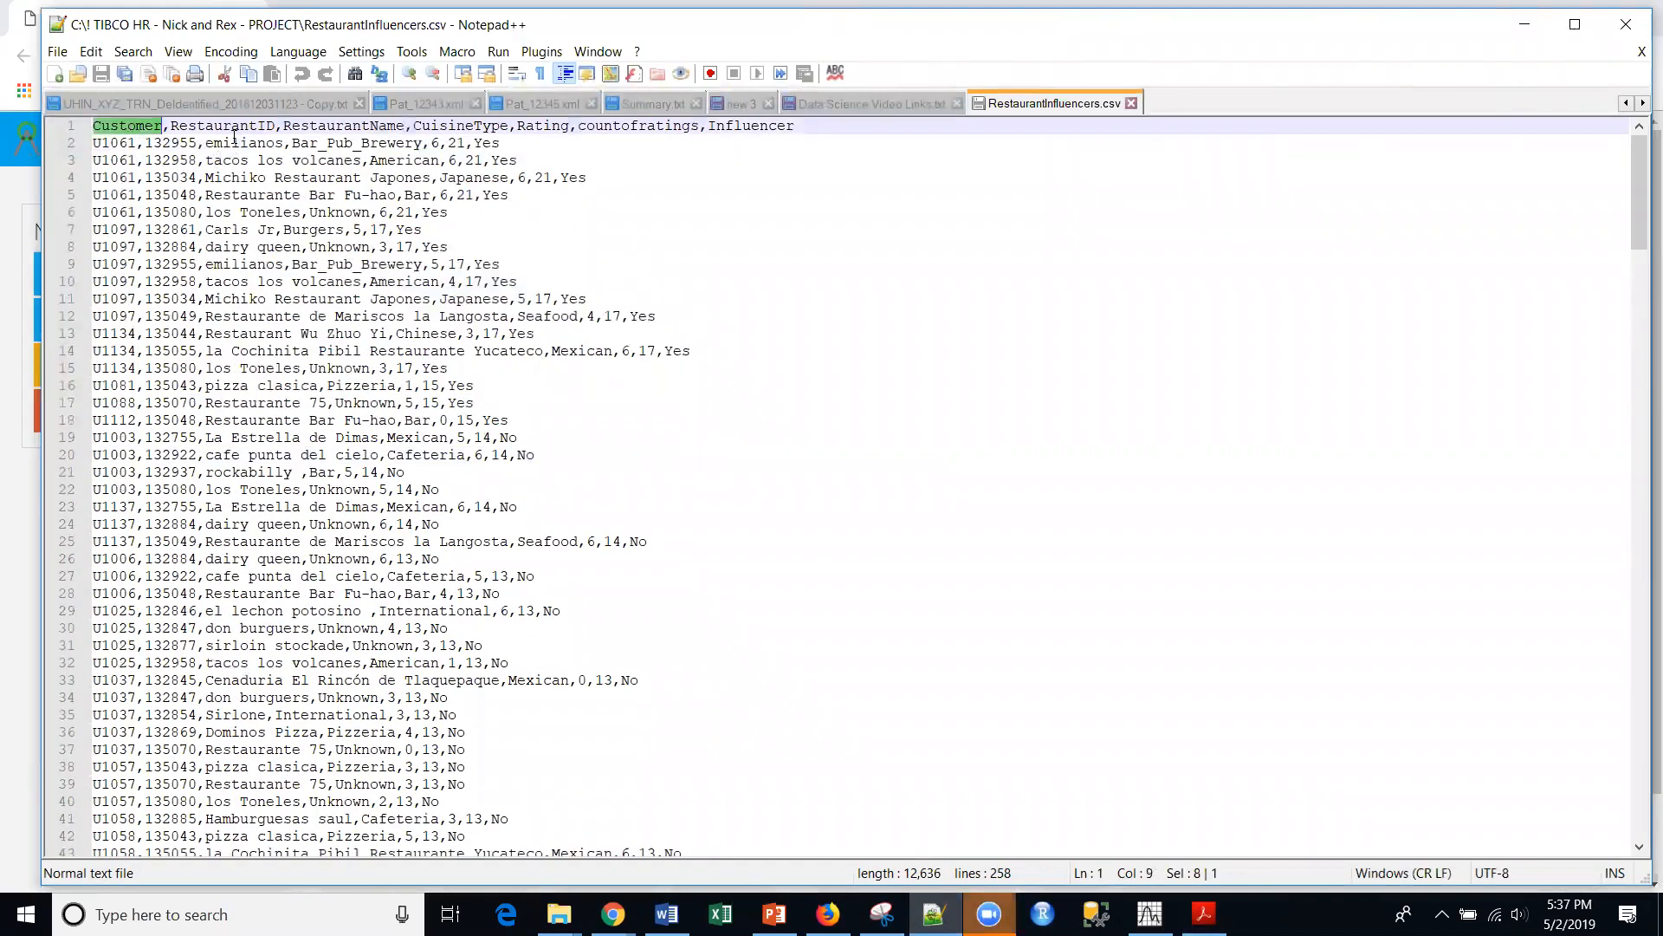
{"action": "double_click", "coordinate": [111, 144]}
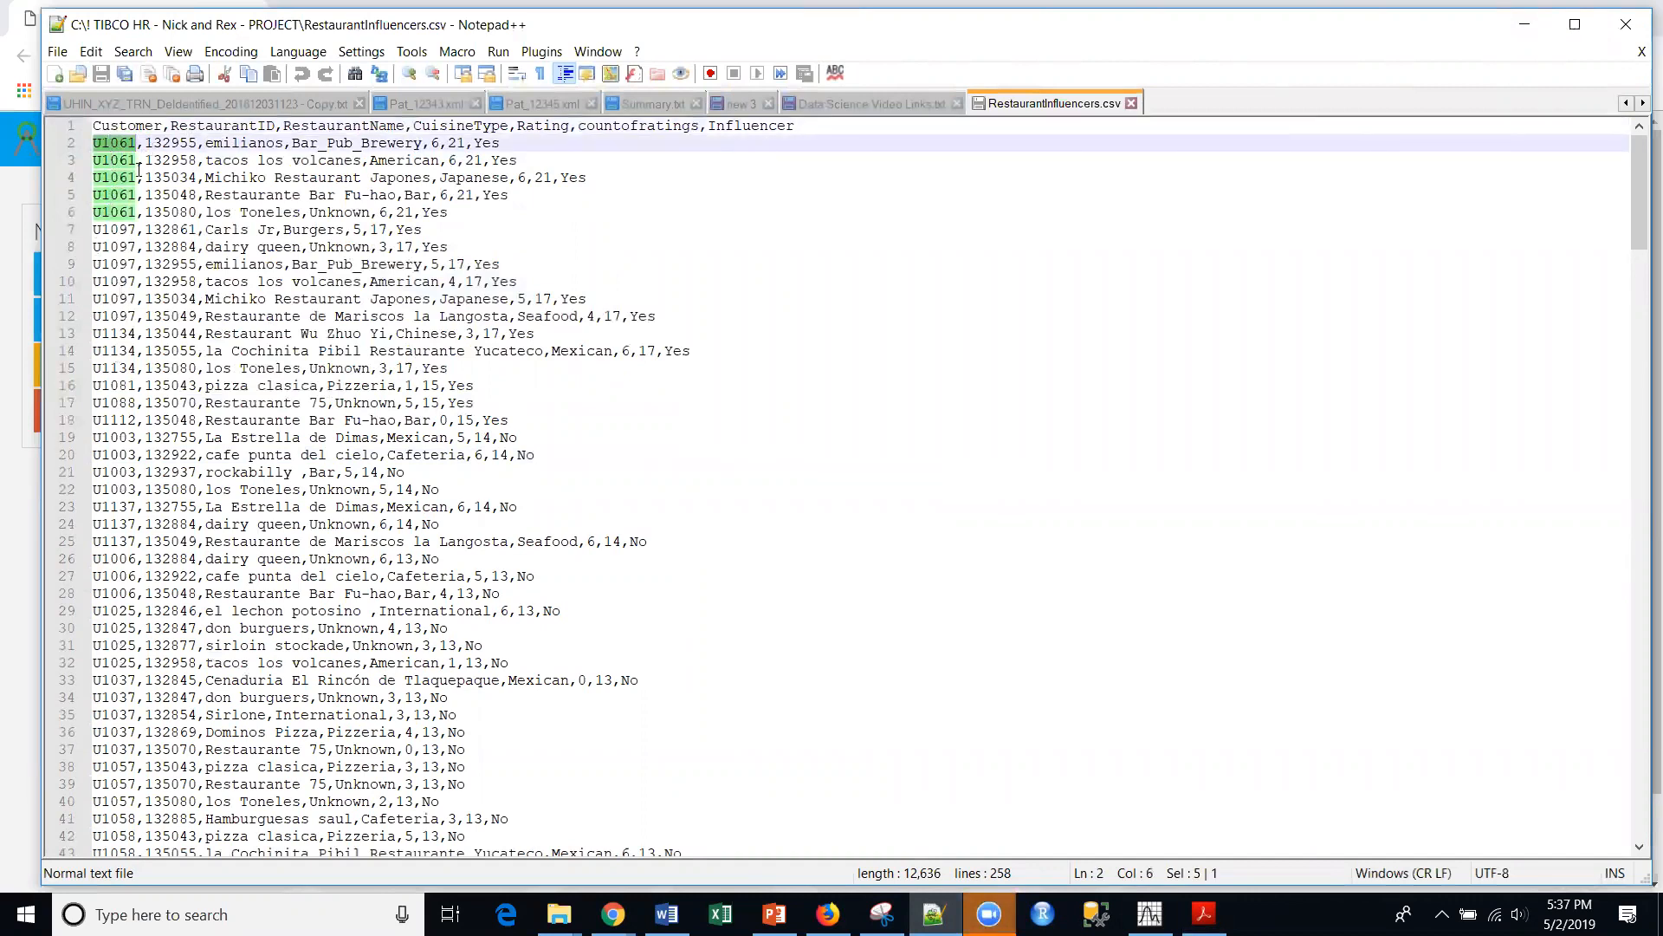
{"action": "double_click", "coordinate": [178, 143]}
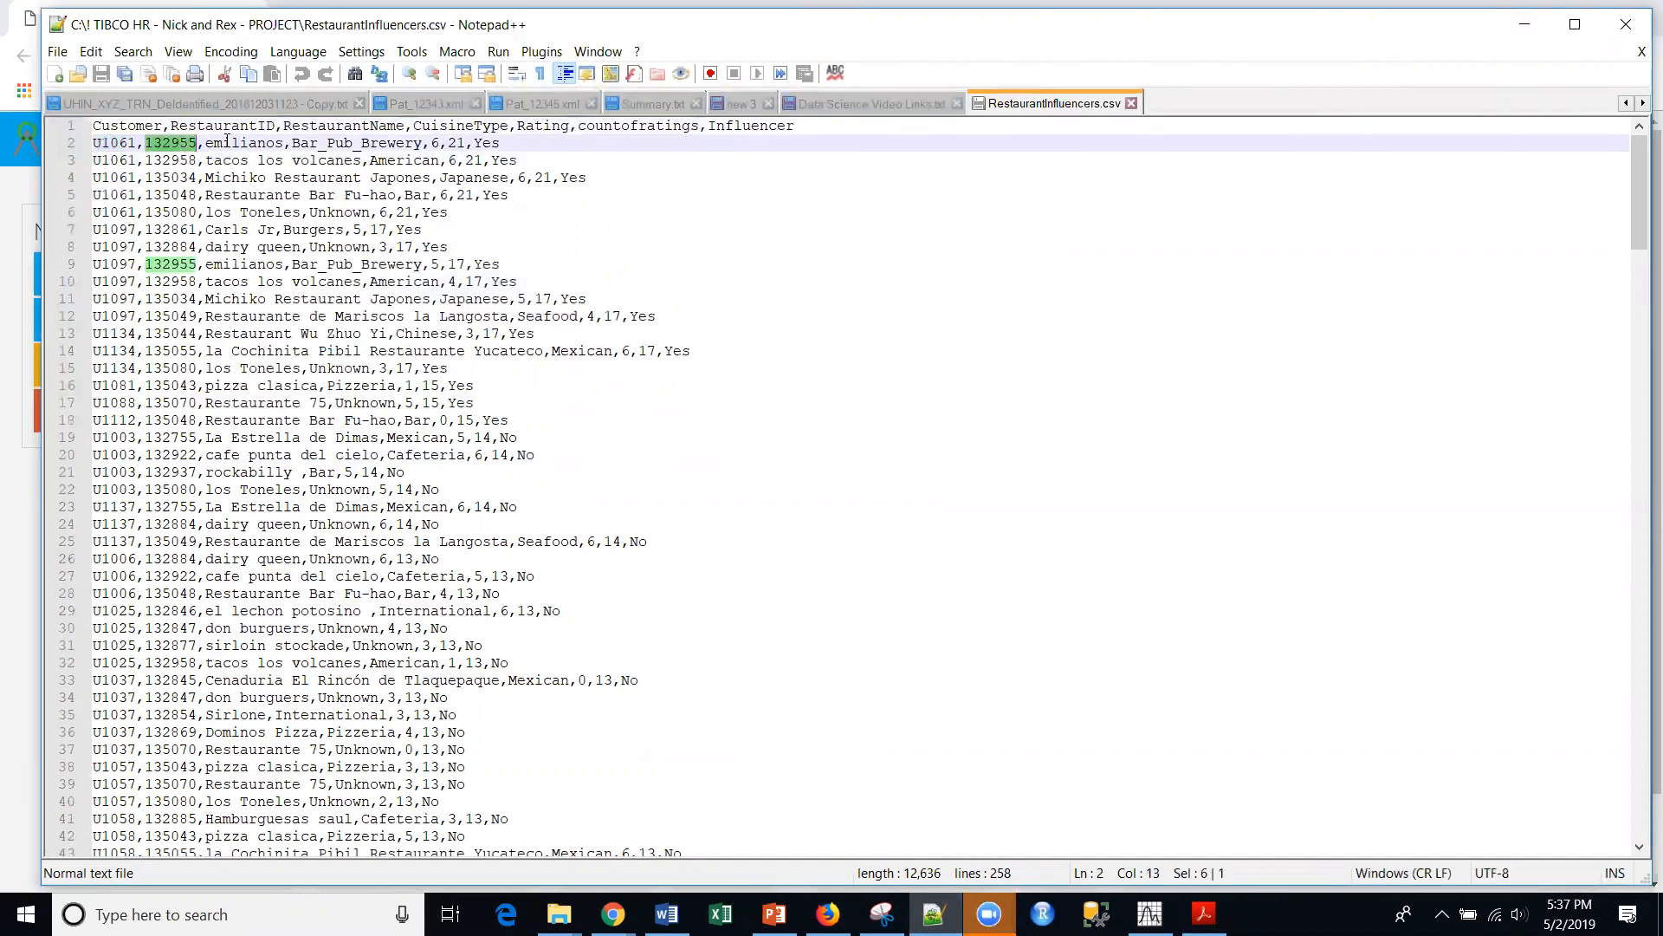
{"action": "double_click", "coordinate": [227, 143]}
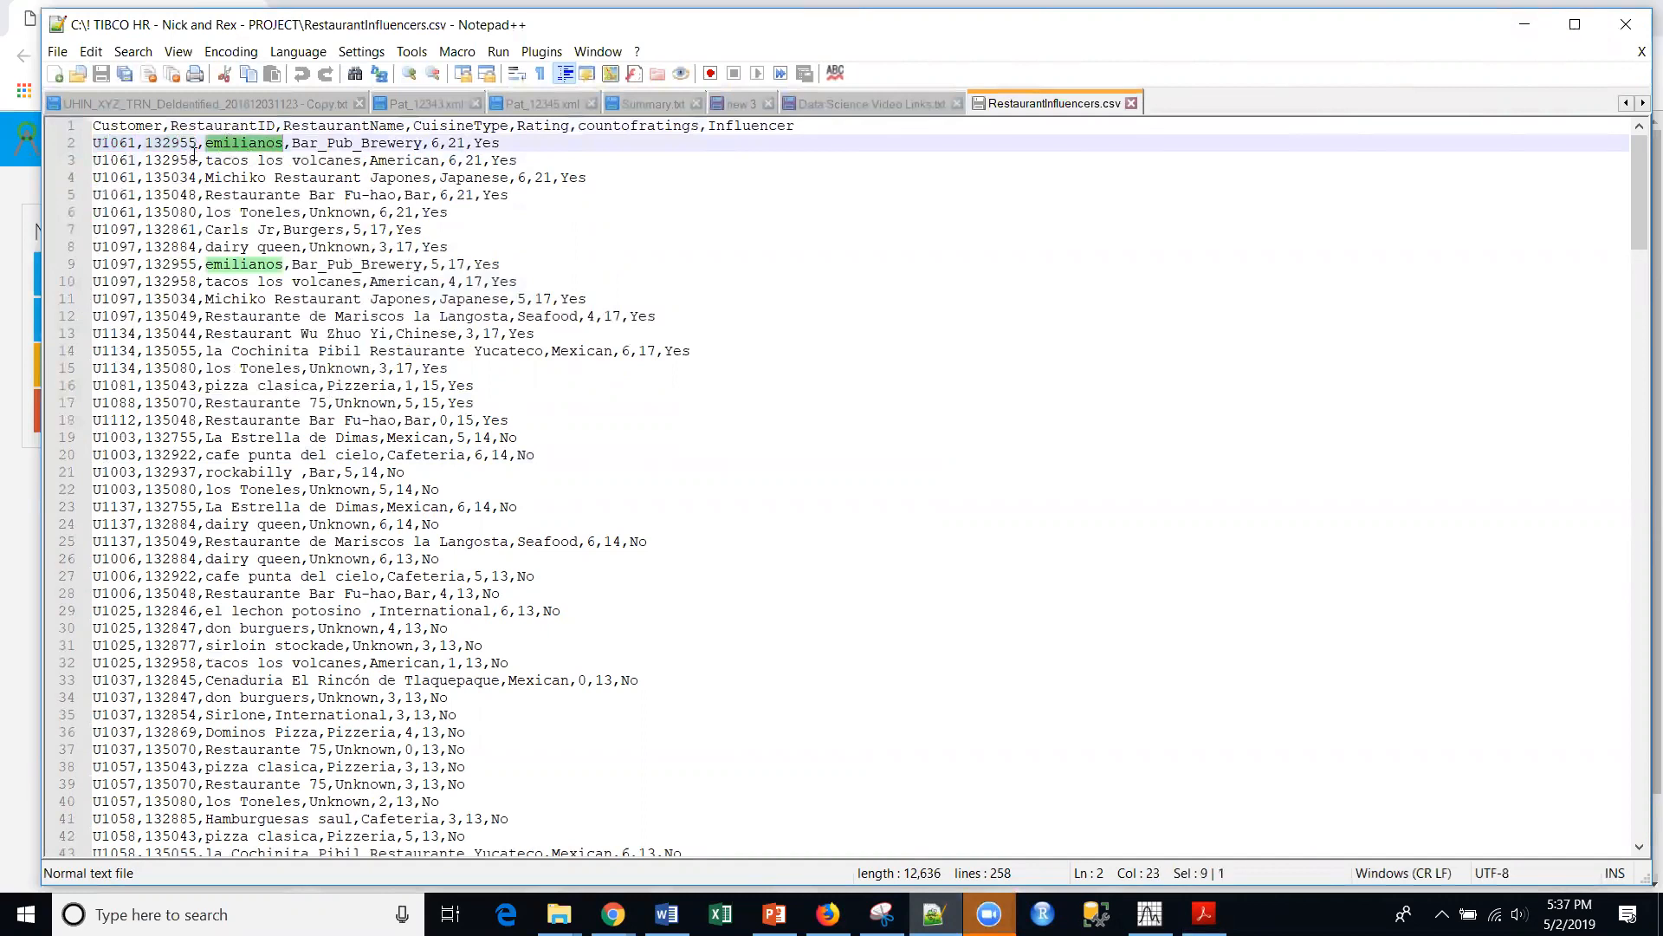
{"action": "double_click", "coordinate": [328, 143]}
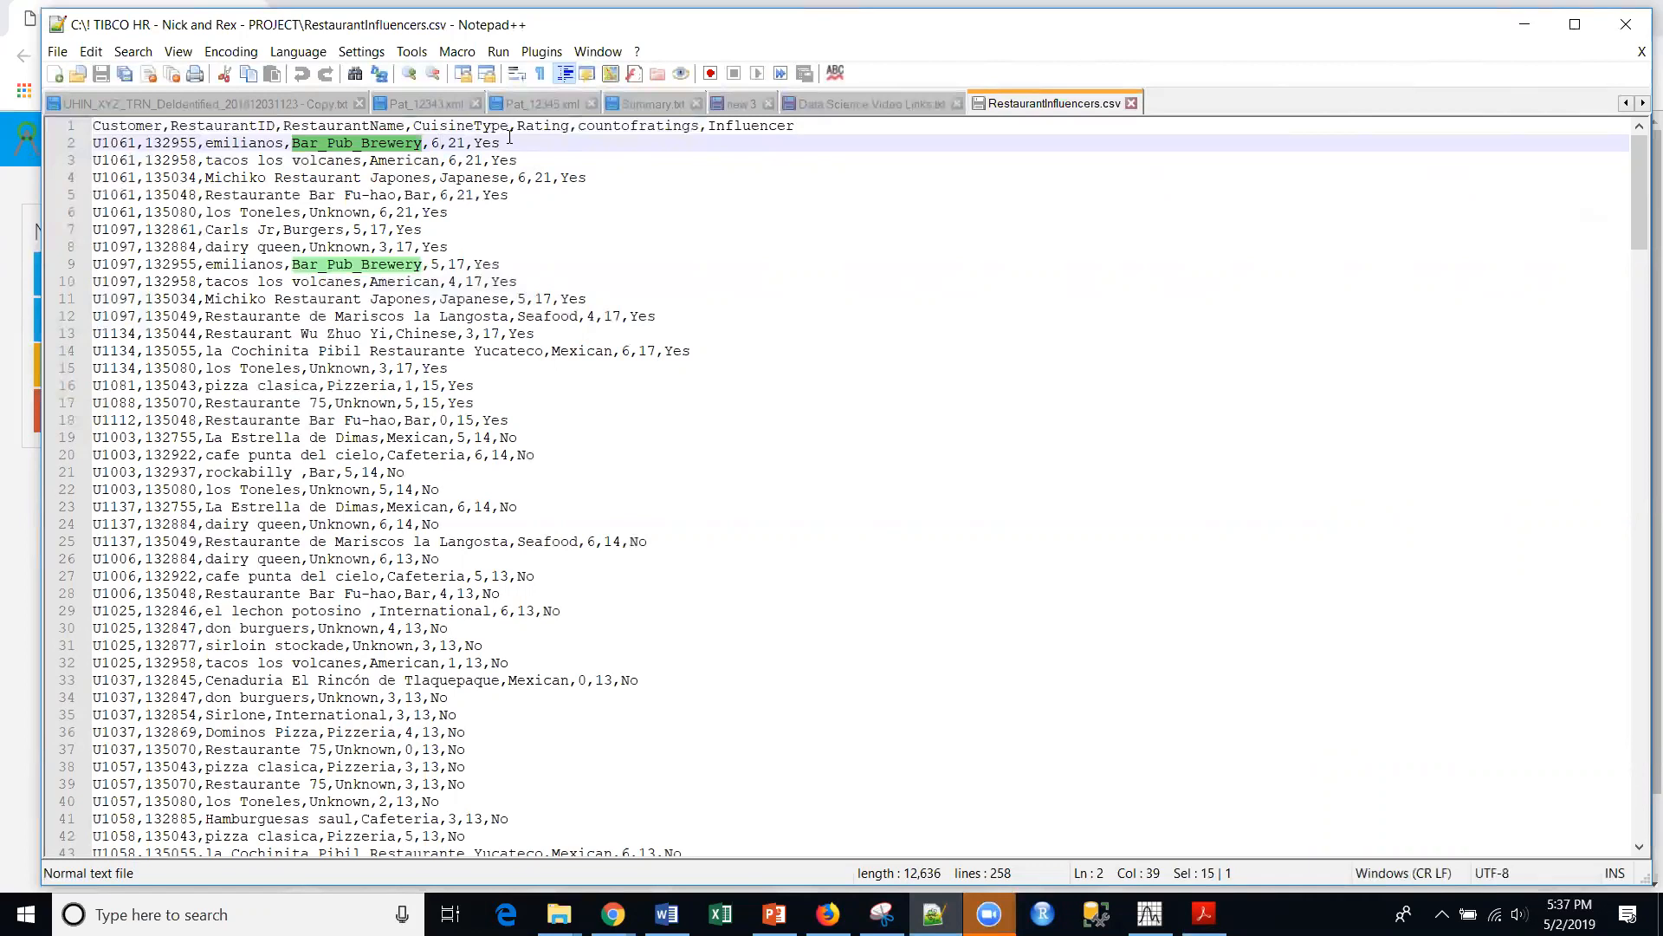
{"action": "double_click", "coordinate": [434, 144]}
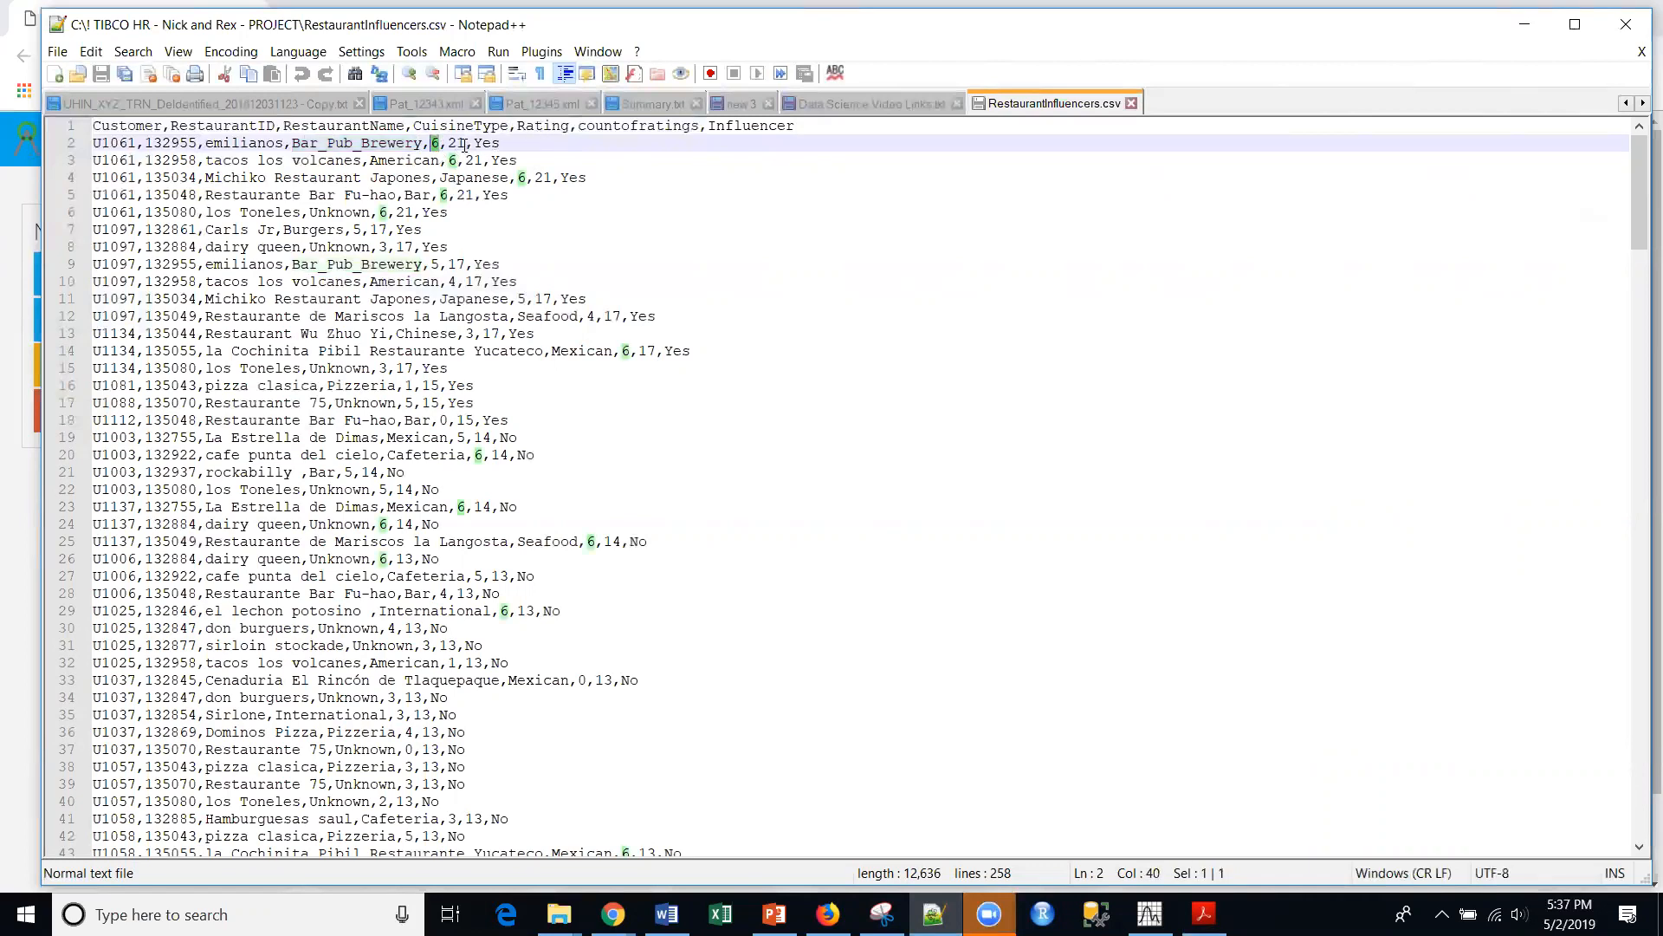
{"action": "double_click", "coordinate": [452, 142]}
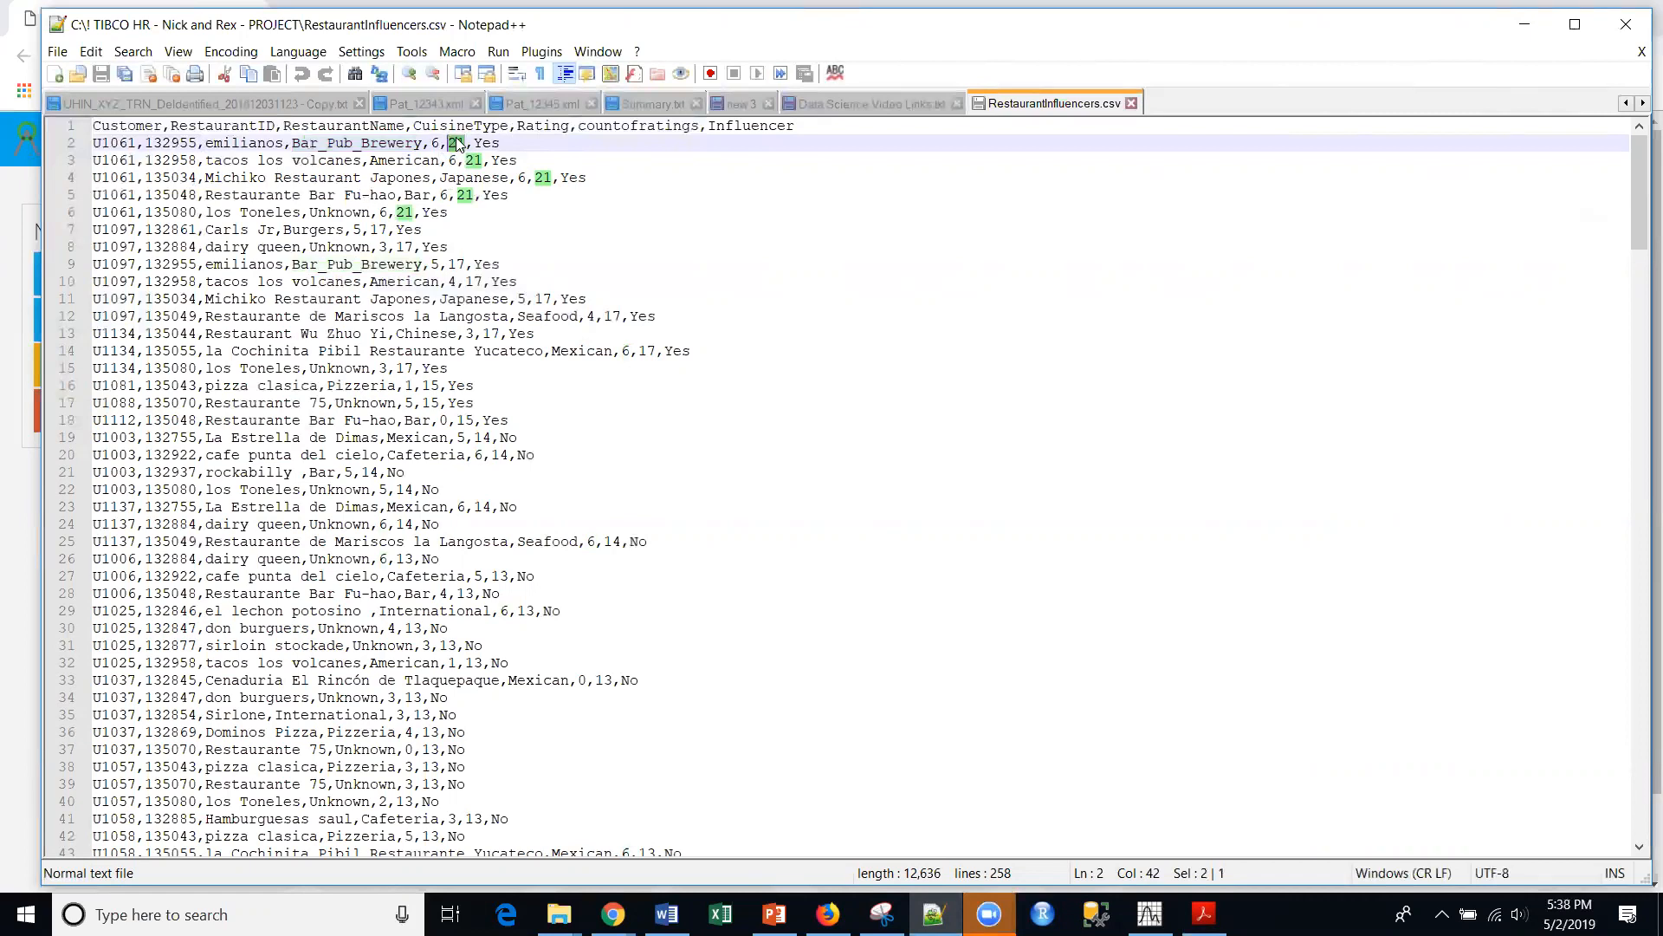
{"action": "double_click", "coordinate": [487, 143]}
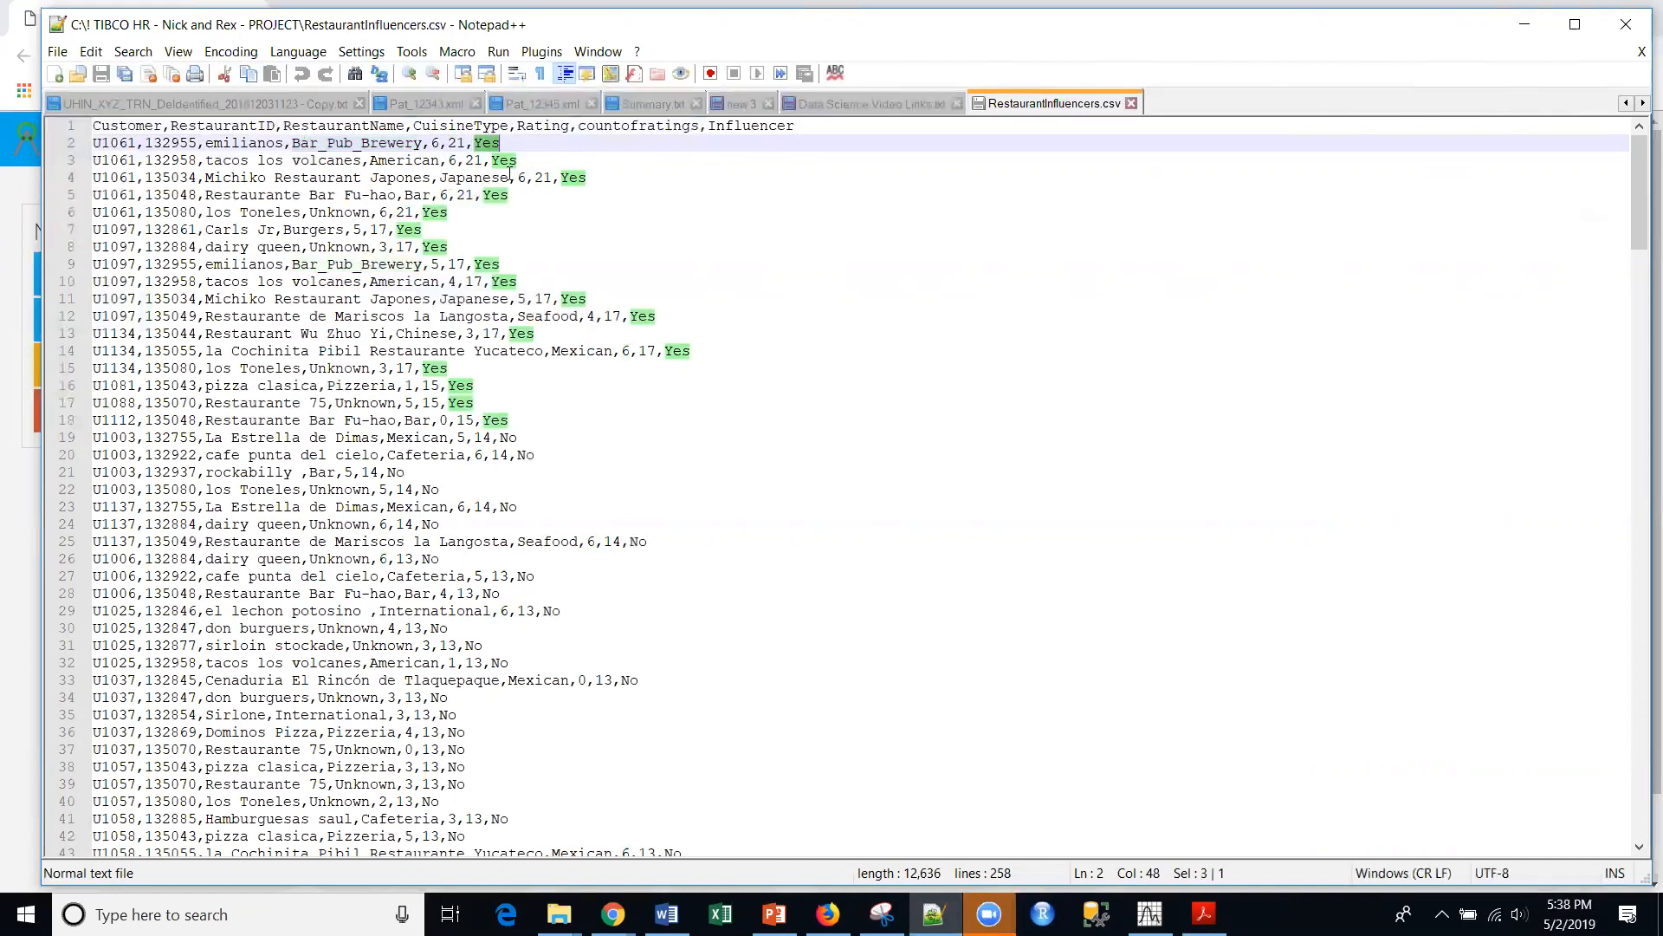
{"action": "left_click", "coordinate": [1526, 27]}
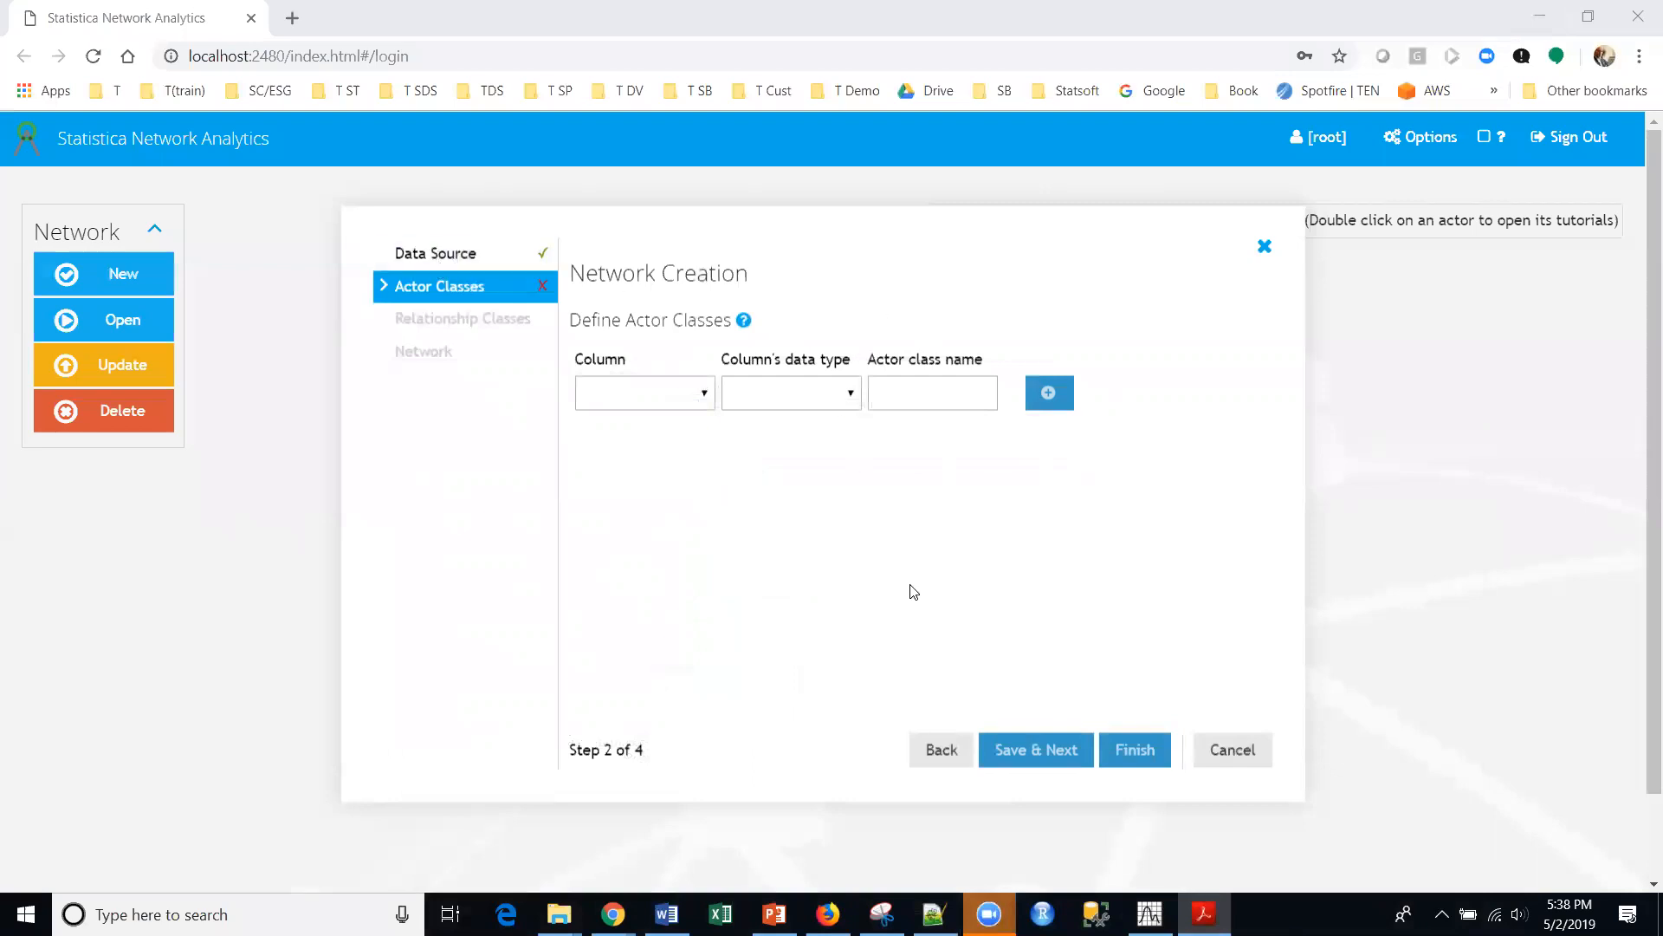
Add an actor class named Customer from the Customer column with the string data type
{"action": "left_click_drag", "start_coordinate": [435, 258], "coordinate": [451, 304]}
{"action": "left_click", "coordinate": [660, 395]}
{"action": "left_click", "coordinate": [672, 438]}
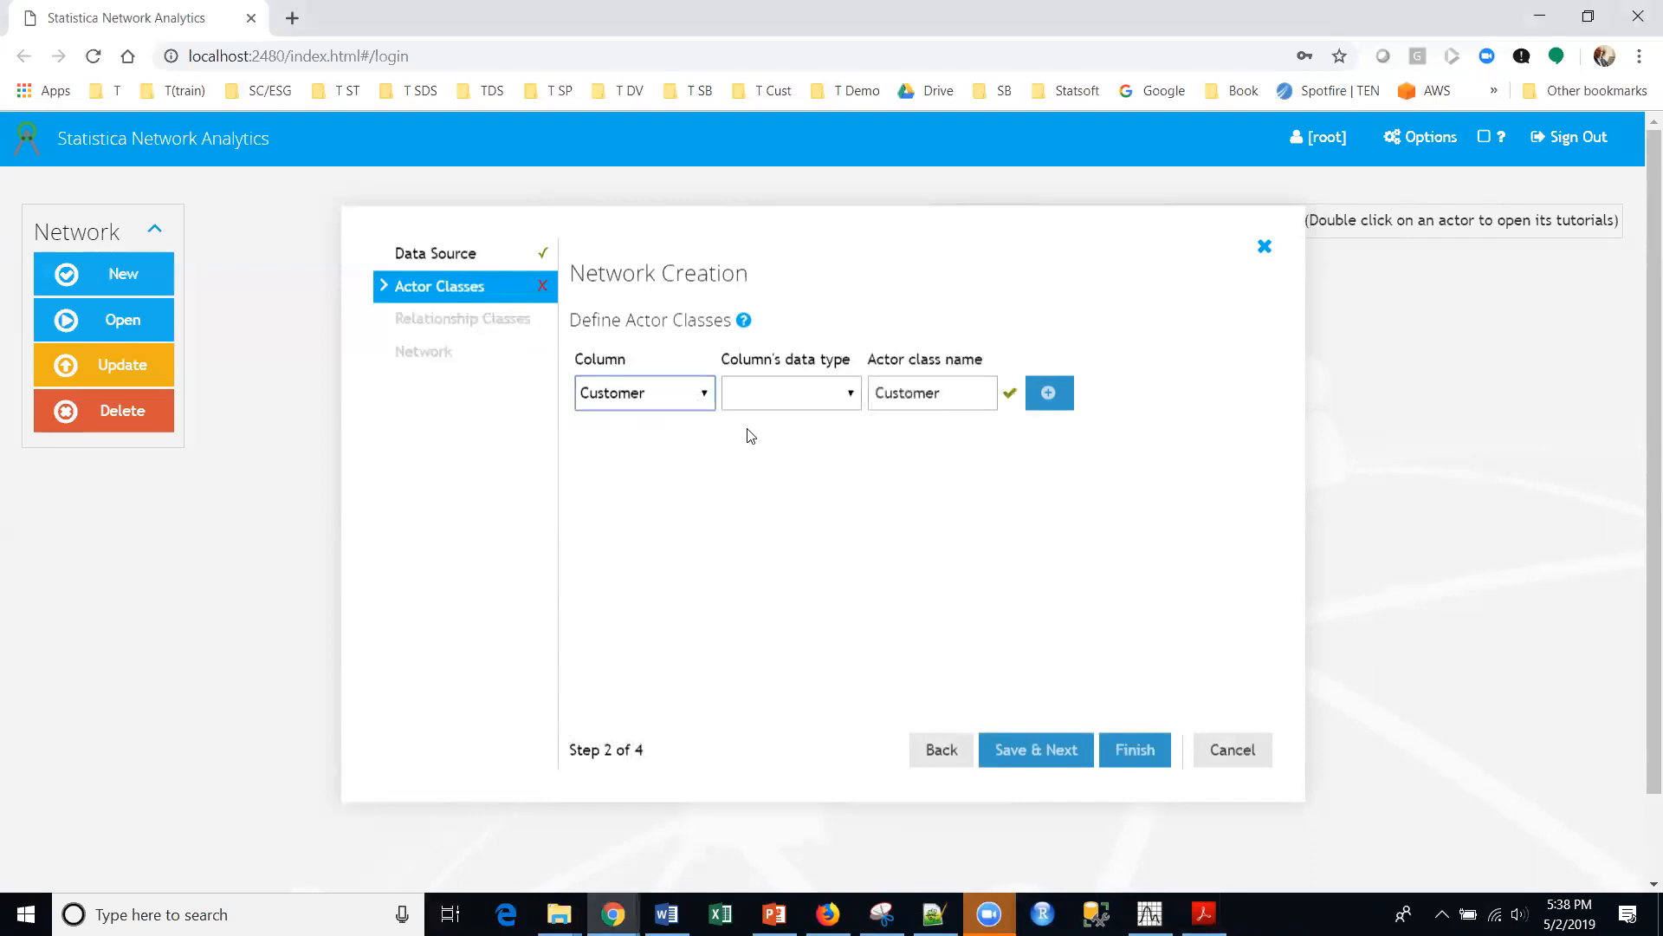
{"action": "left_click", "coordinate": [790, 397]}
{"action": "left_click", "coordinate": [767, 456]}
{"action": "left_click", "coordinate": [1050, 395]}
Add an actor class named Restaurant from the RestaurantID column with the string data type
{"action": "left_click", "coordinate": [626, 395]}
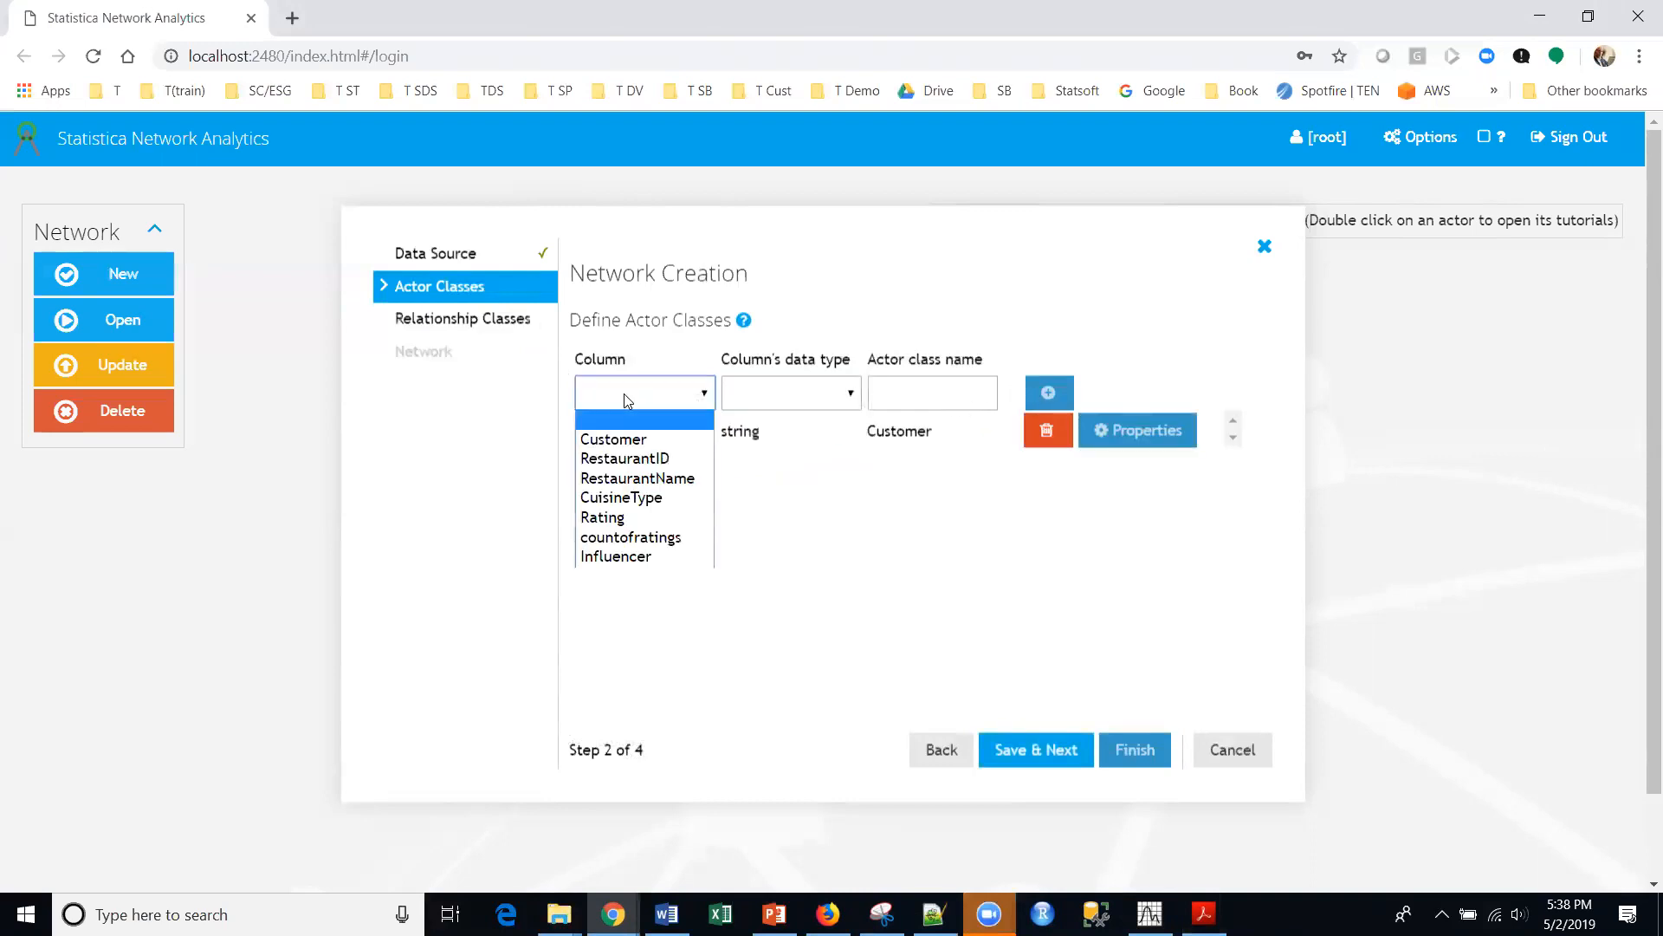
{"action": "left_click", "coordinate": [642, 459]}
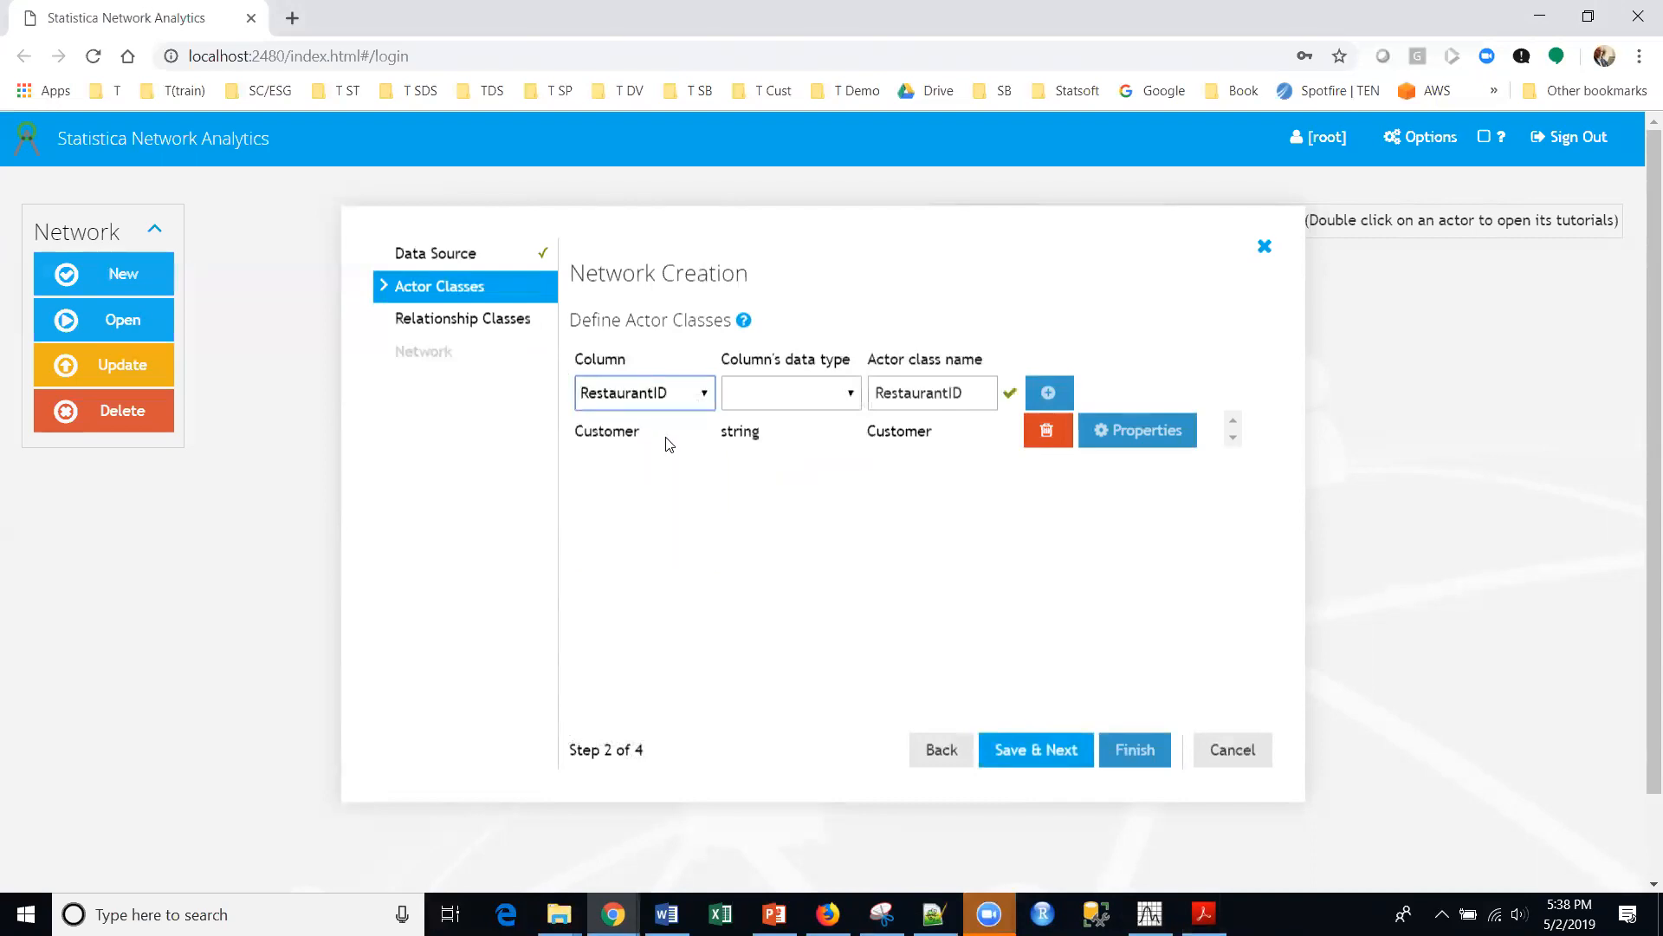
{"action": "left_click", "coordinate": [967, 393]}
{"action": "key", "text": "BackSpace"}
{"action": "key", "text": "BackSpace"}
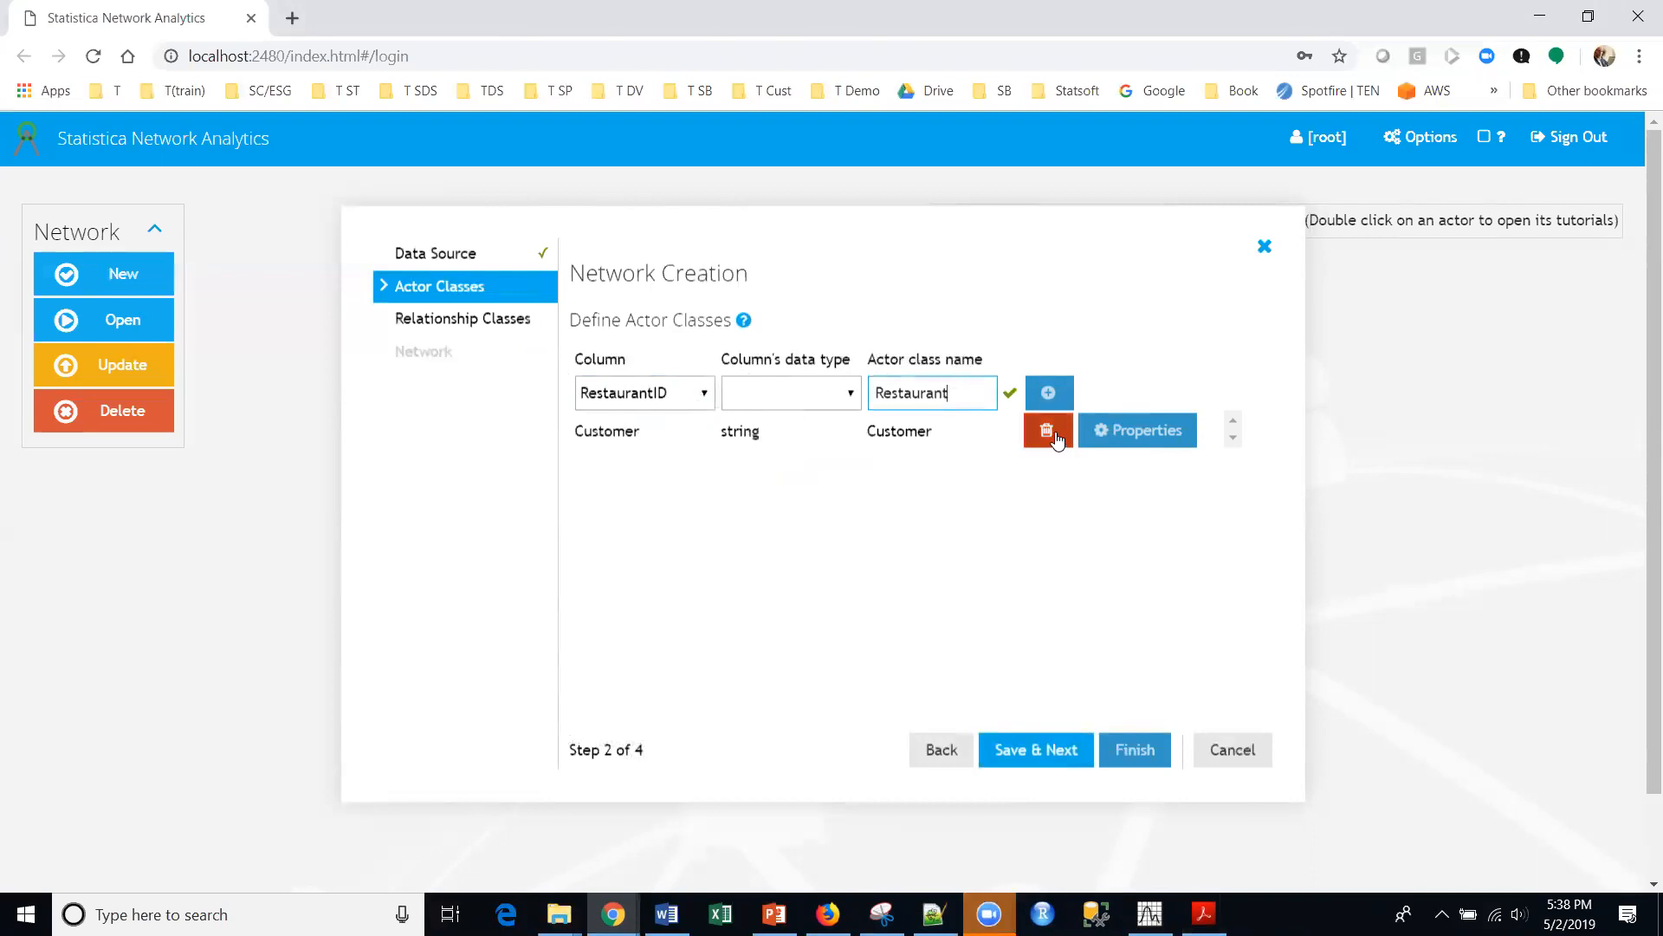
{"action": "left_click", "coordinate": [998, 440]}
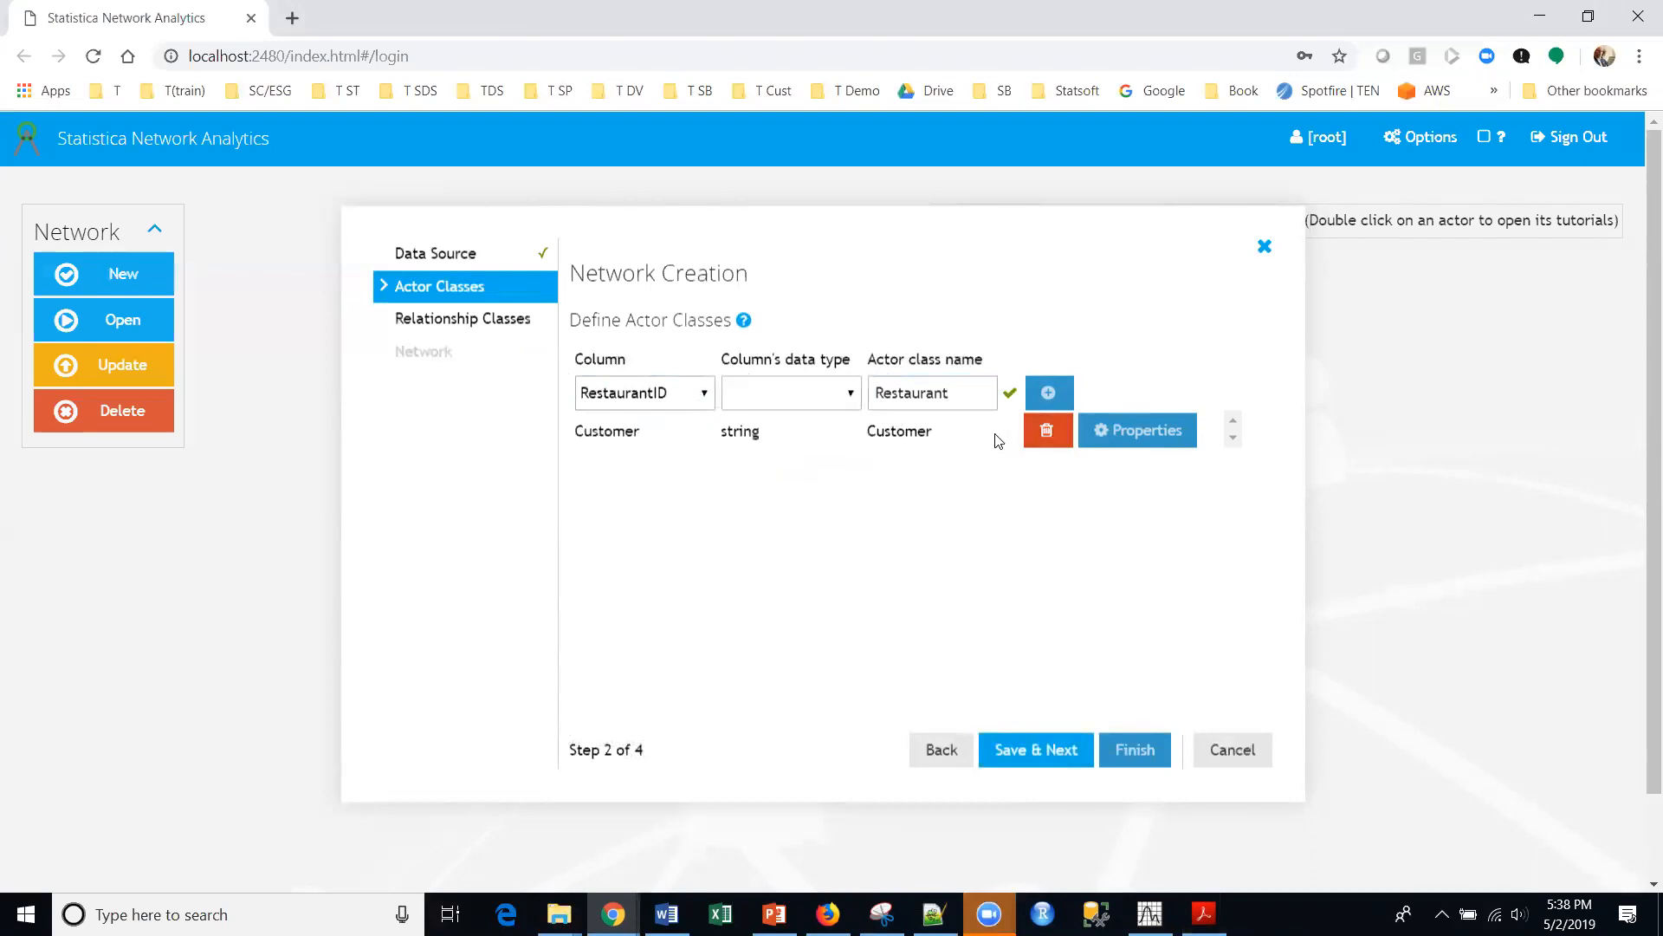
{"action": "left_click", "coordinate": [944, 393]}
{"action": "left_click", "coordinate": [1066, 301]}
{"action": "left_click", "coordinate": [803, 404]}
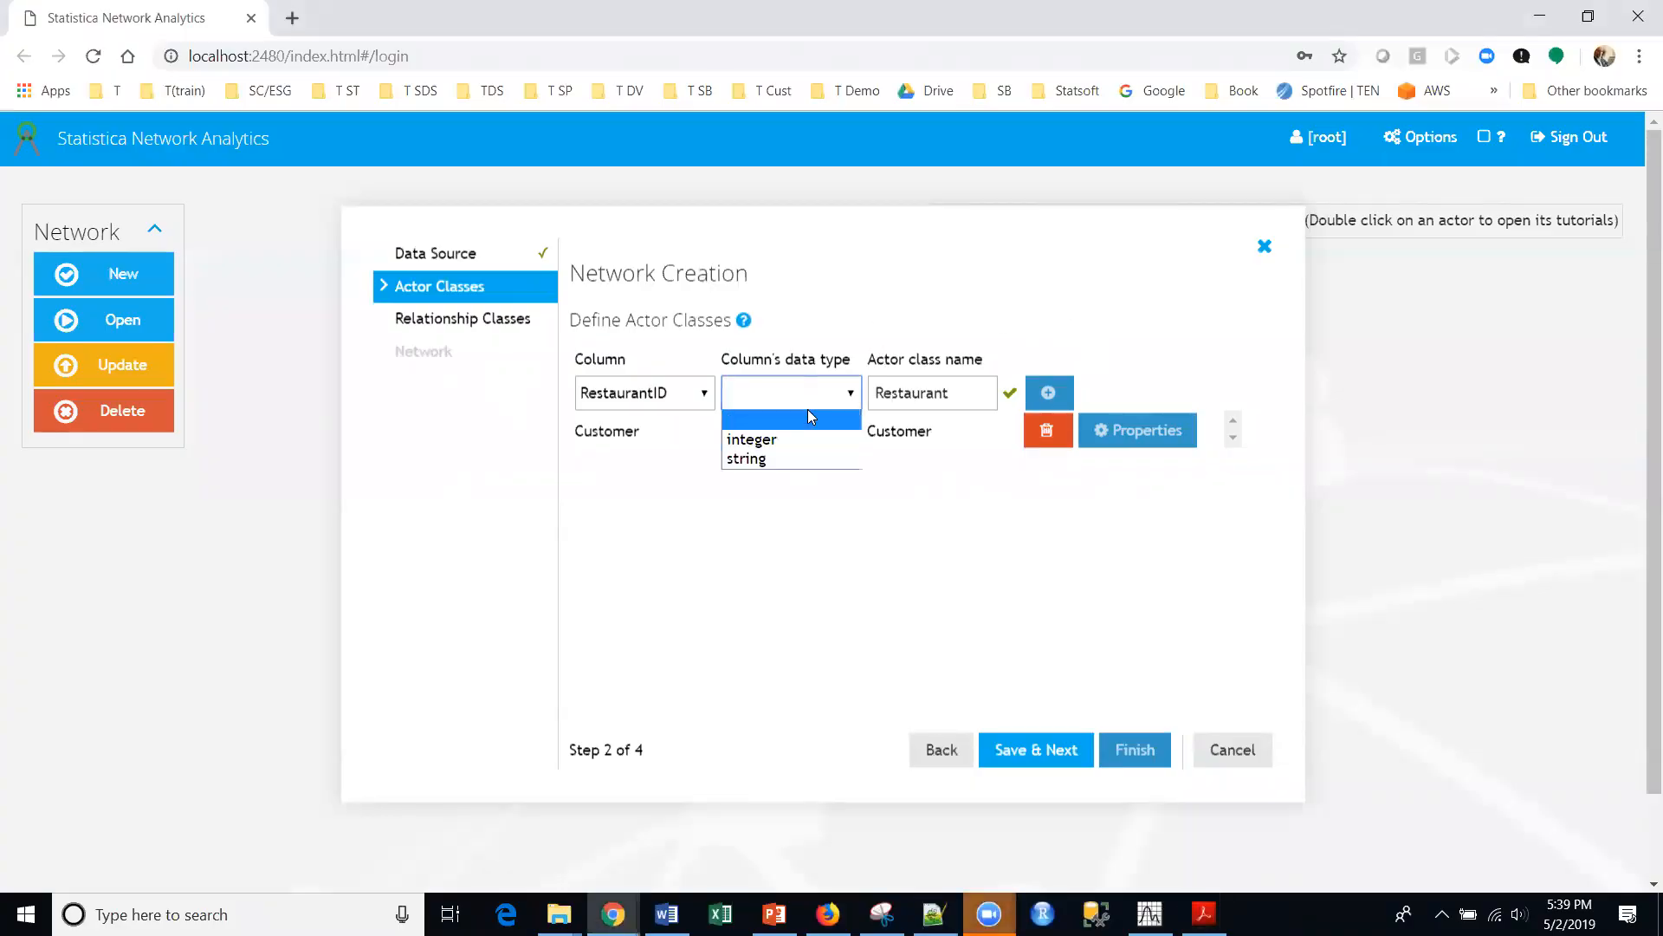
{"action": "left_click", "coordinate": [804, 461]}
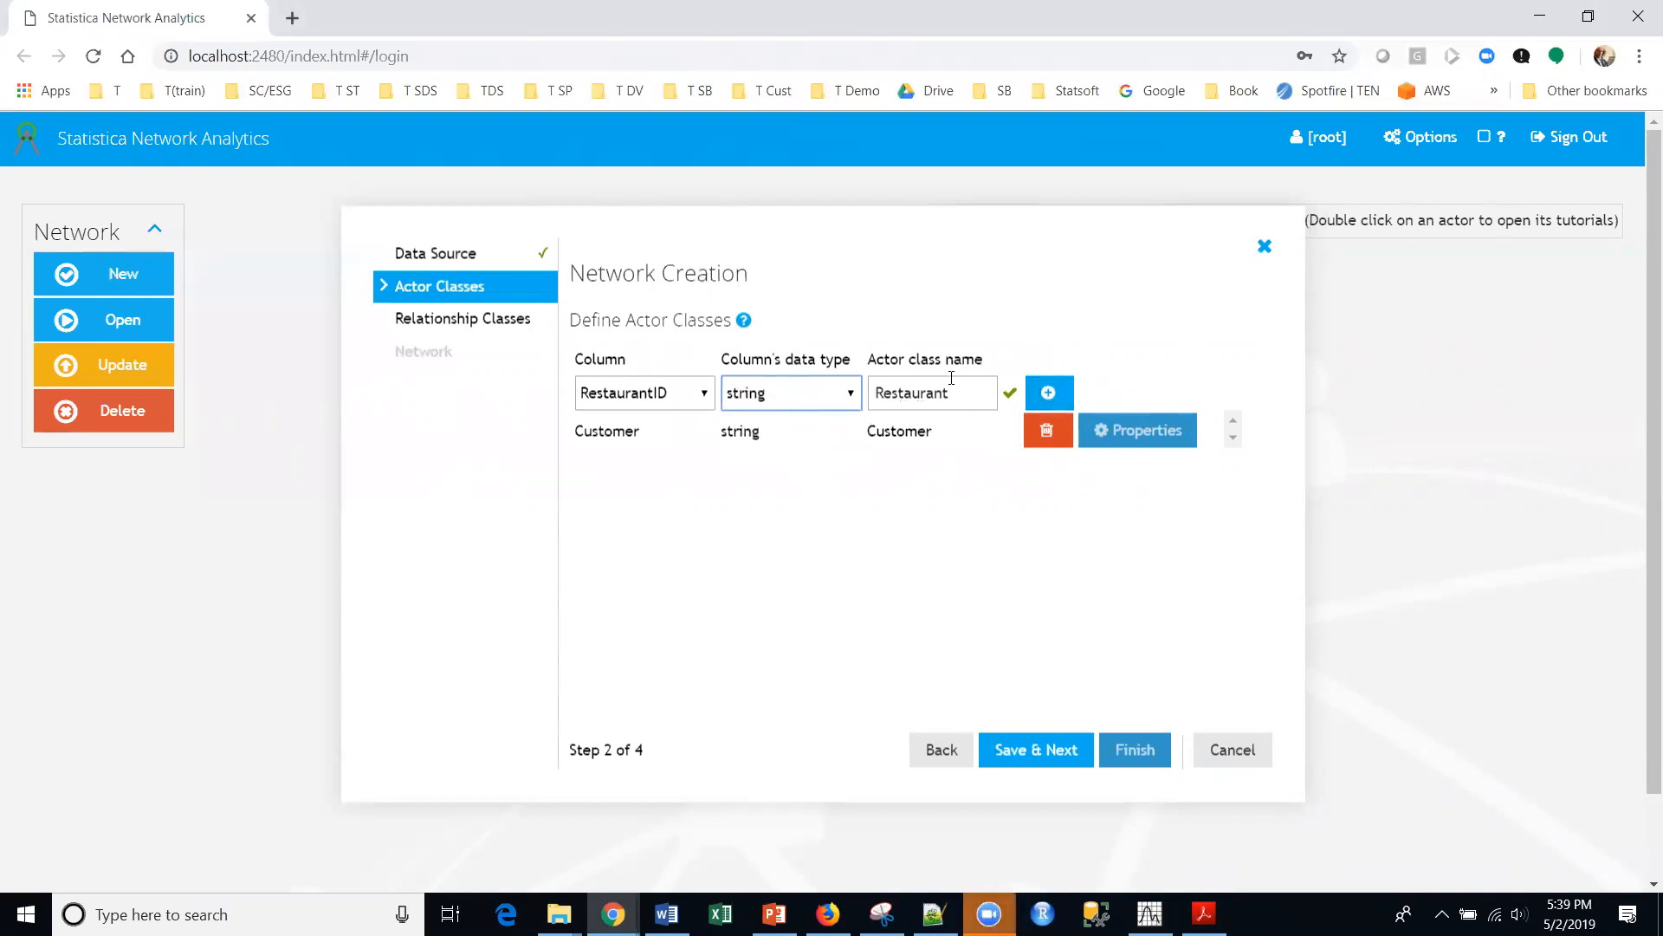
{"action": "left_click", "coordinate": [1050, 392]}
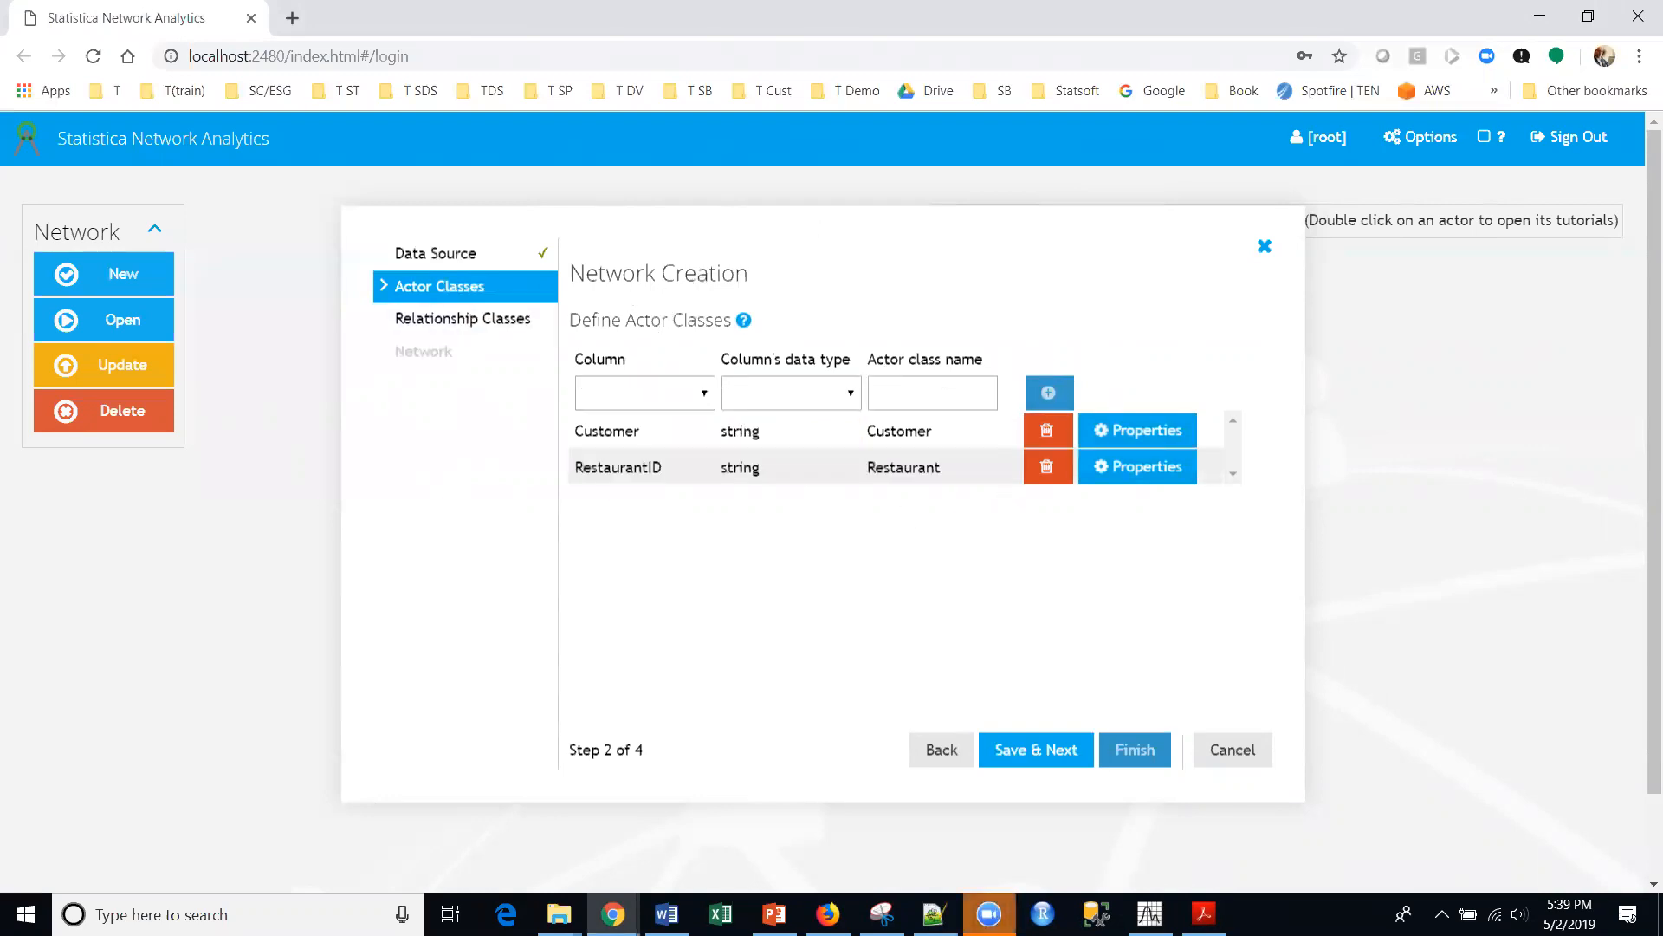
Give the Customer actor class an Influencer property with the string data type and save its properties
{"action": "key", "text": "alt+Tab"}
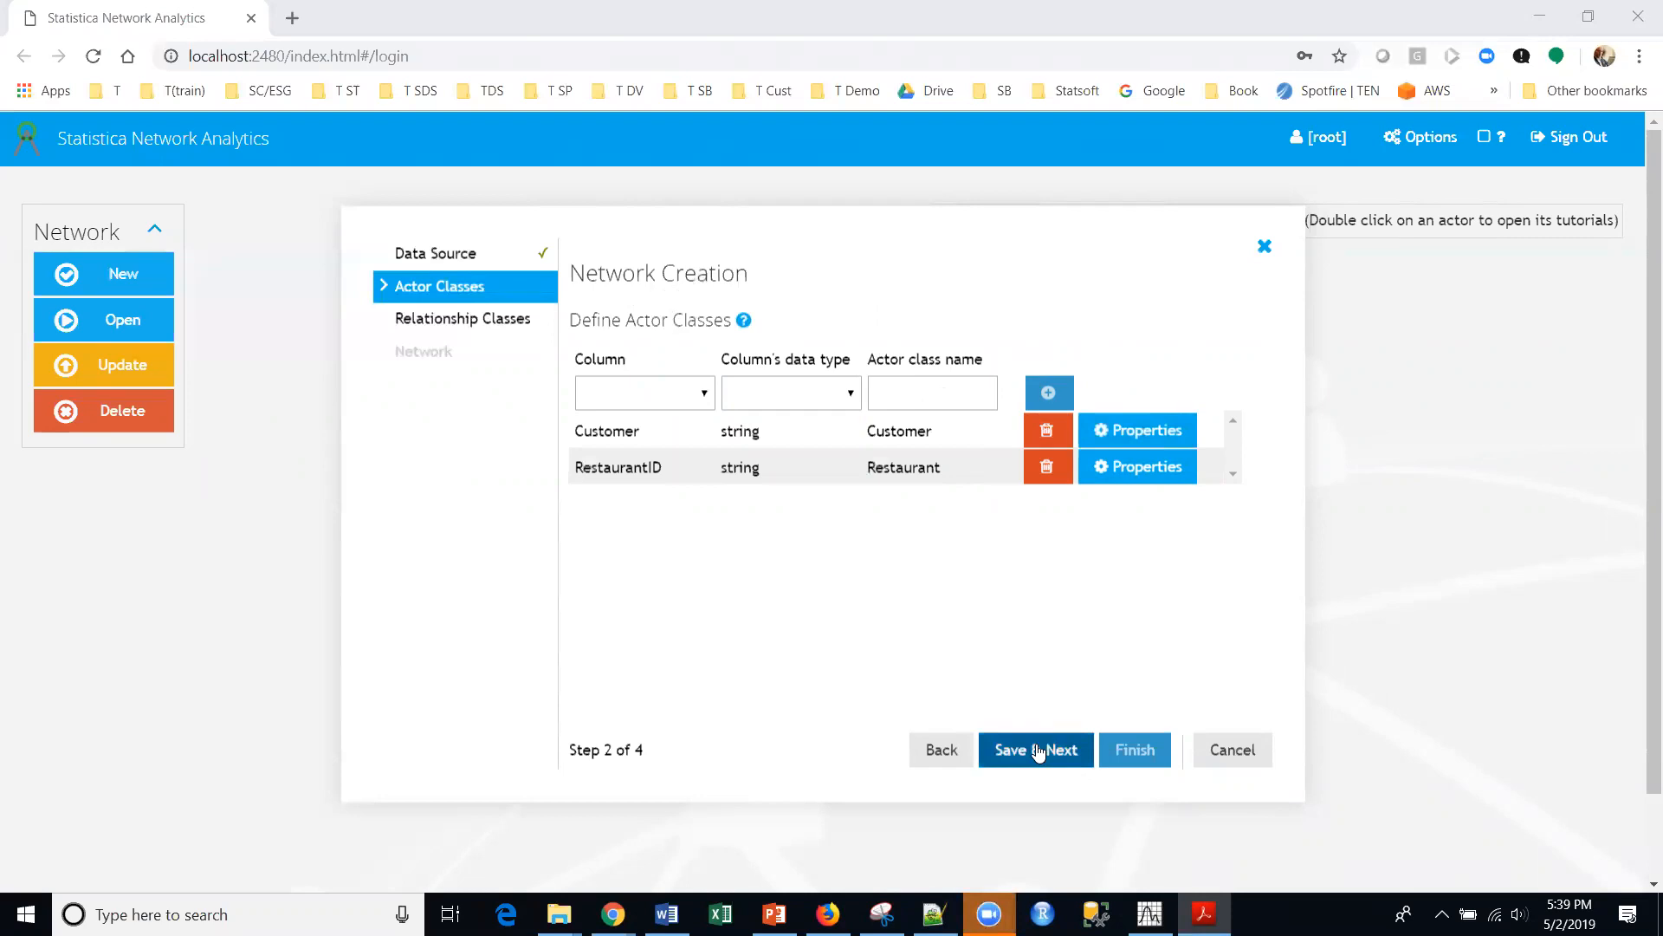
{"action": "left_click", "coordinate": [1131, 433]}
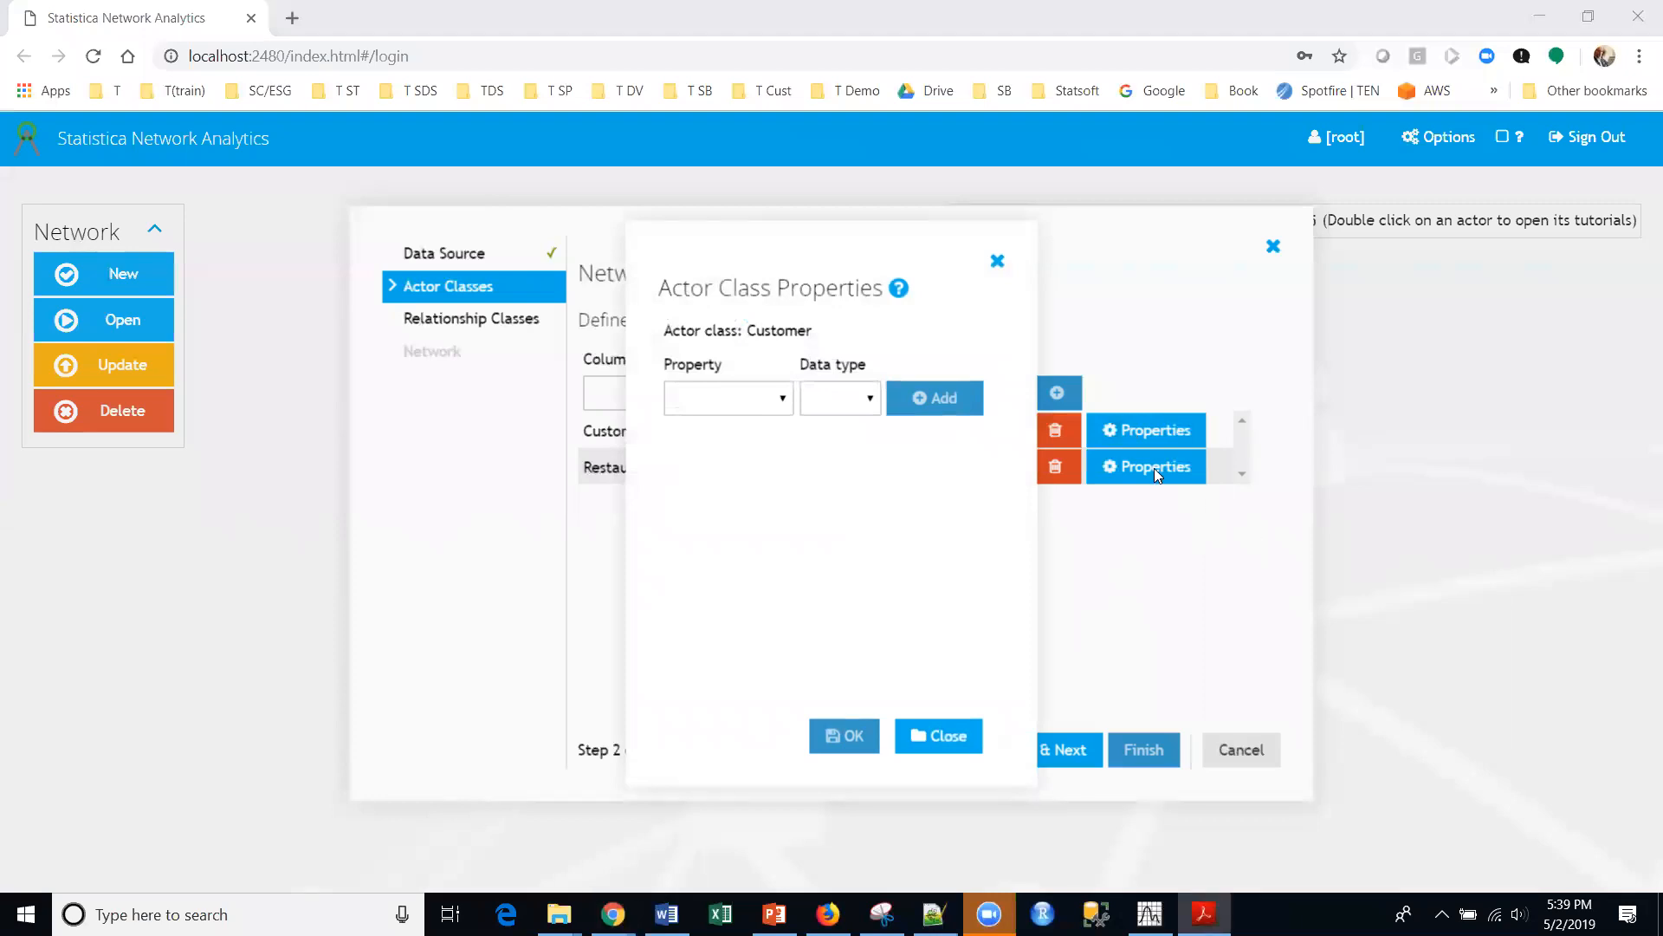
{"action": "left_click", "coordinate": [760, 403]}
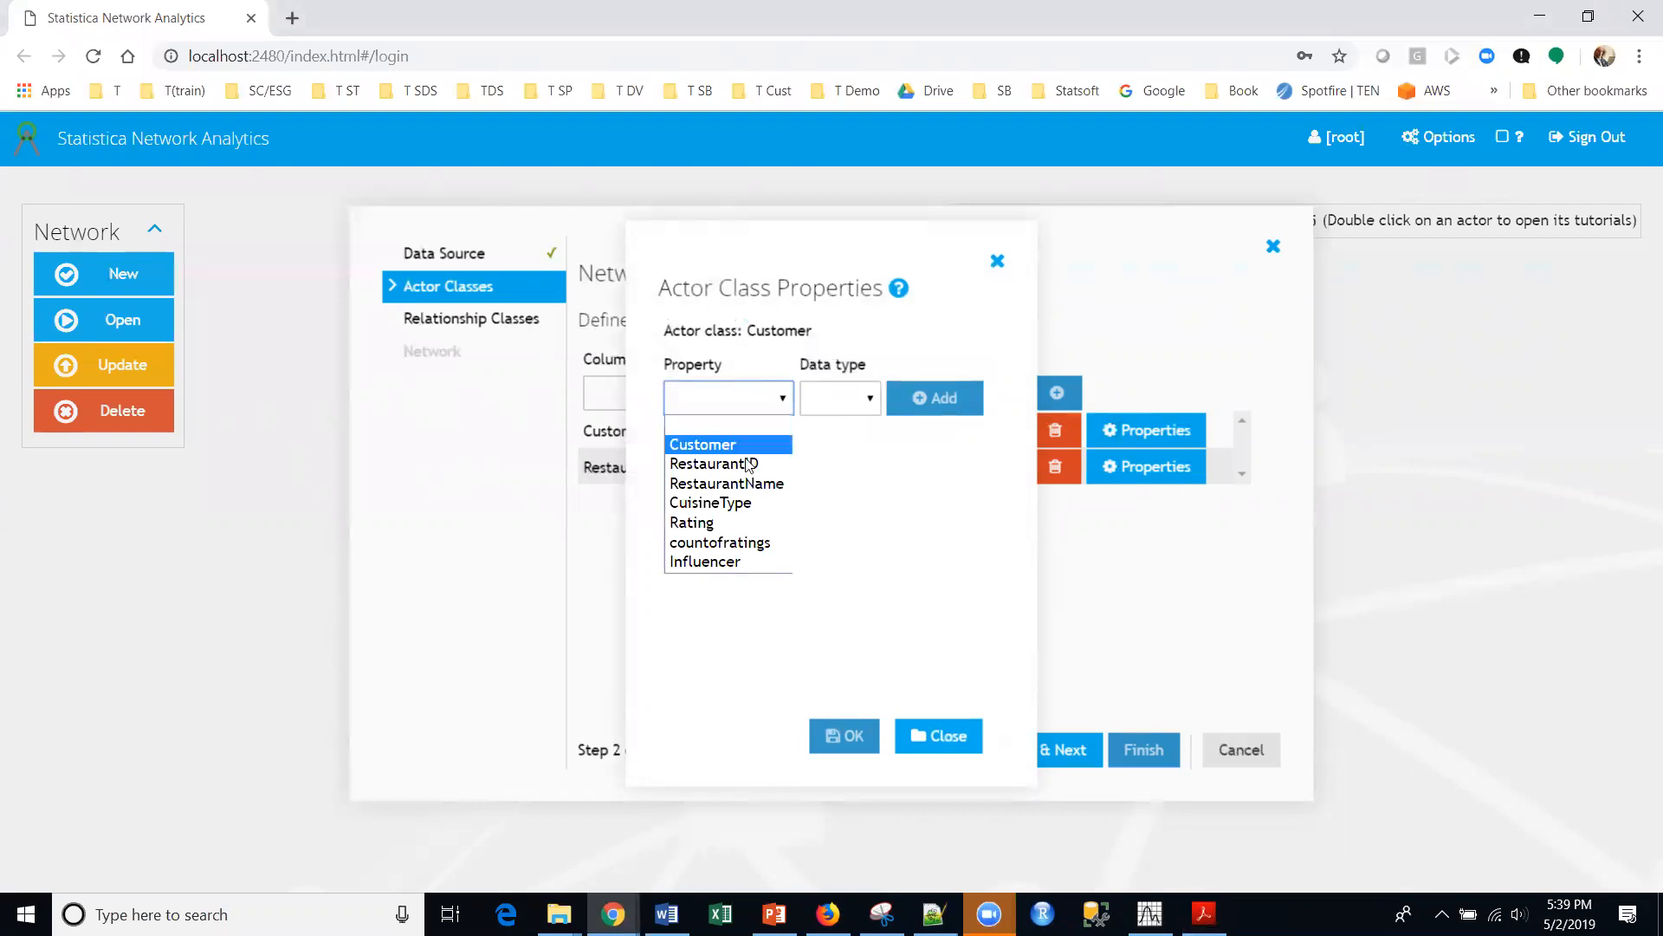
{"action": "left_click", "coordinate": [730, 563]}
{"action": "left_click", "coordinate": [860, 411]}
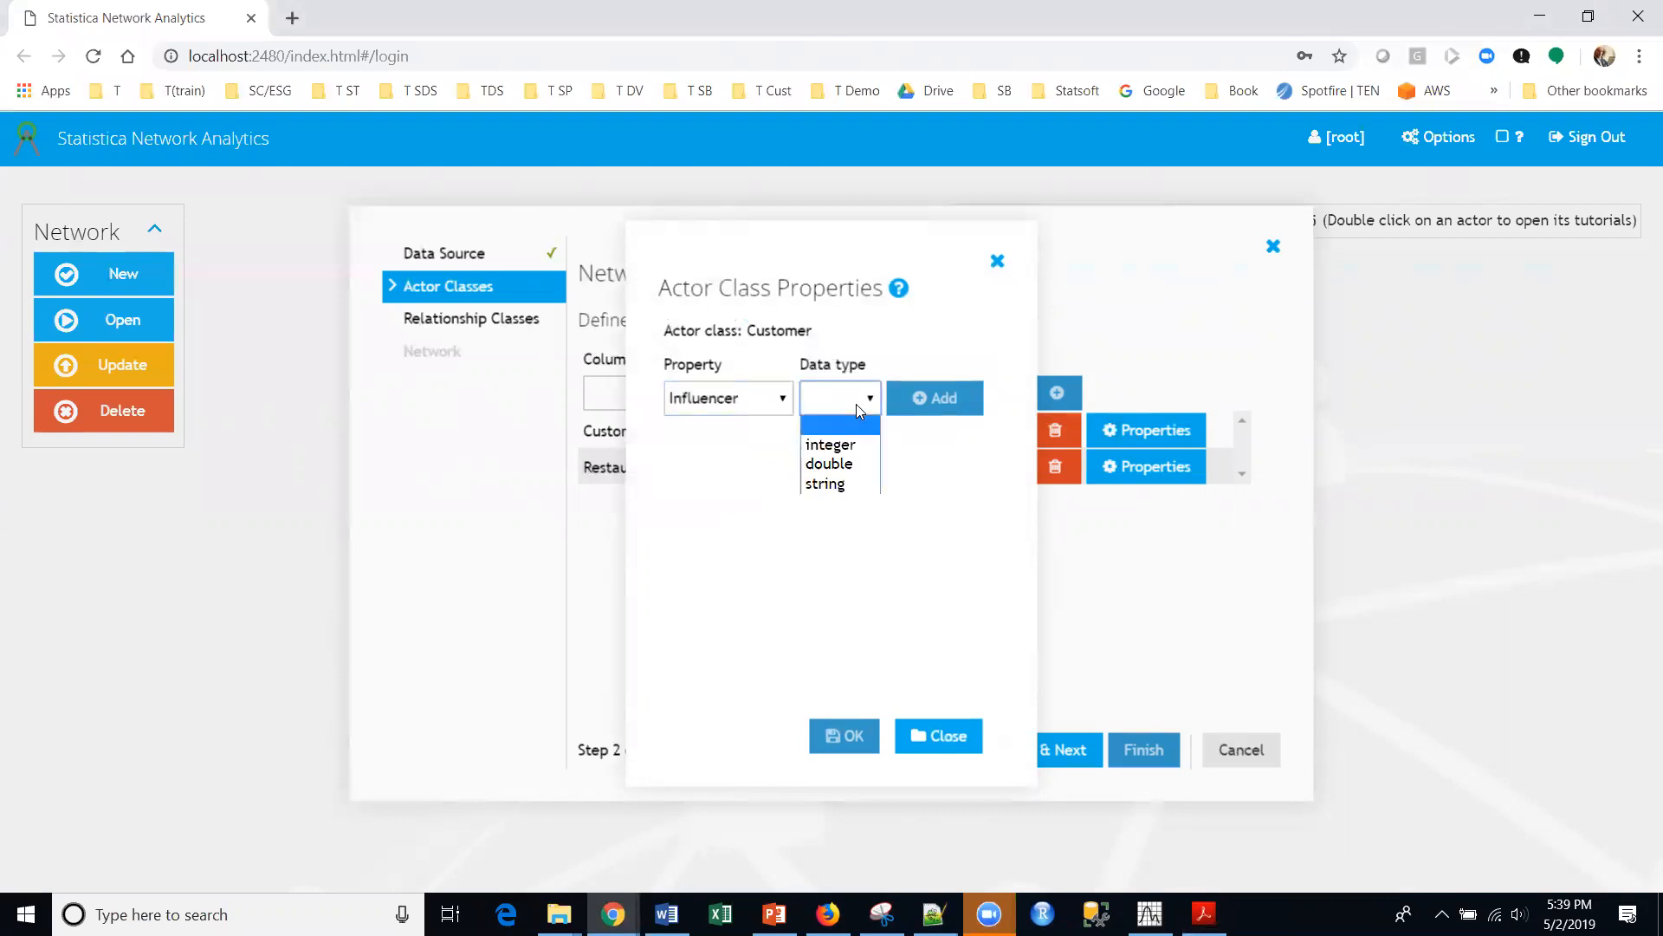
{"action": "left_click", "coordinate": [837, 482]}
{"action": "left_click", "coordinate": [953, 397]}
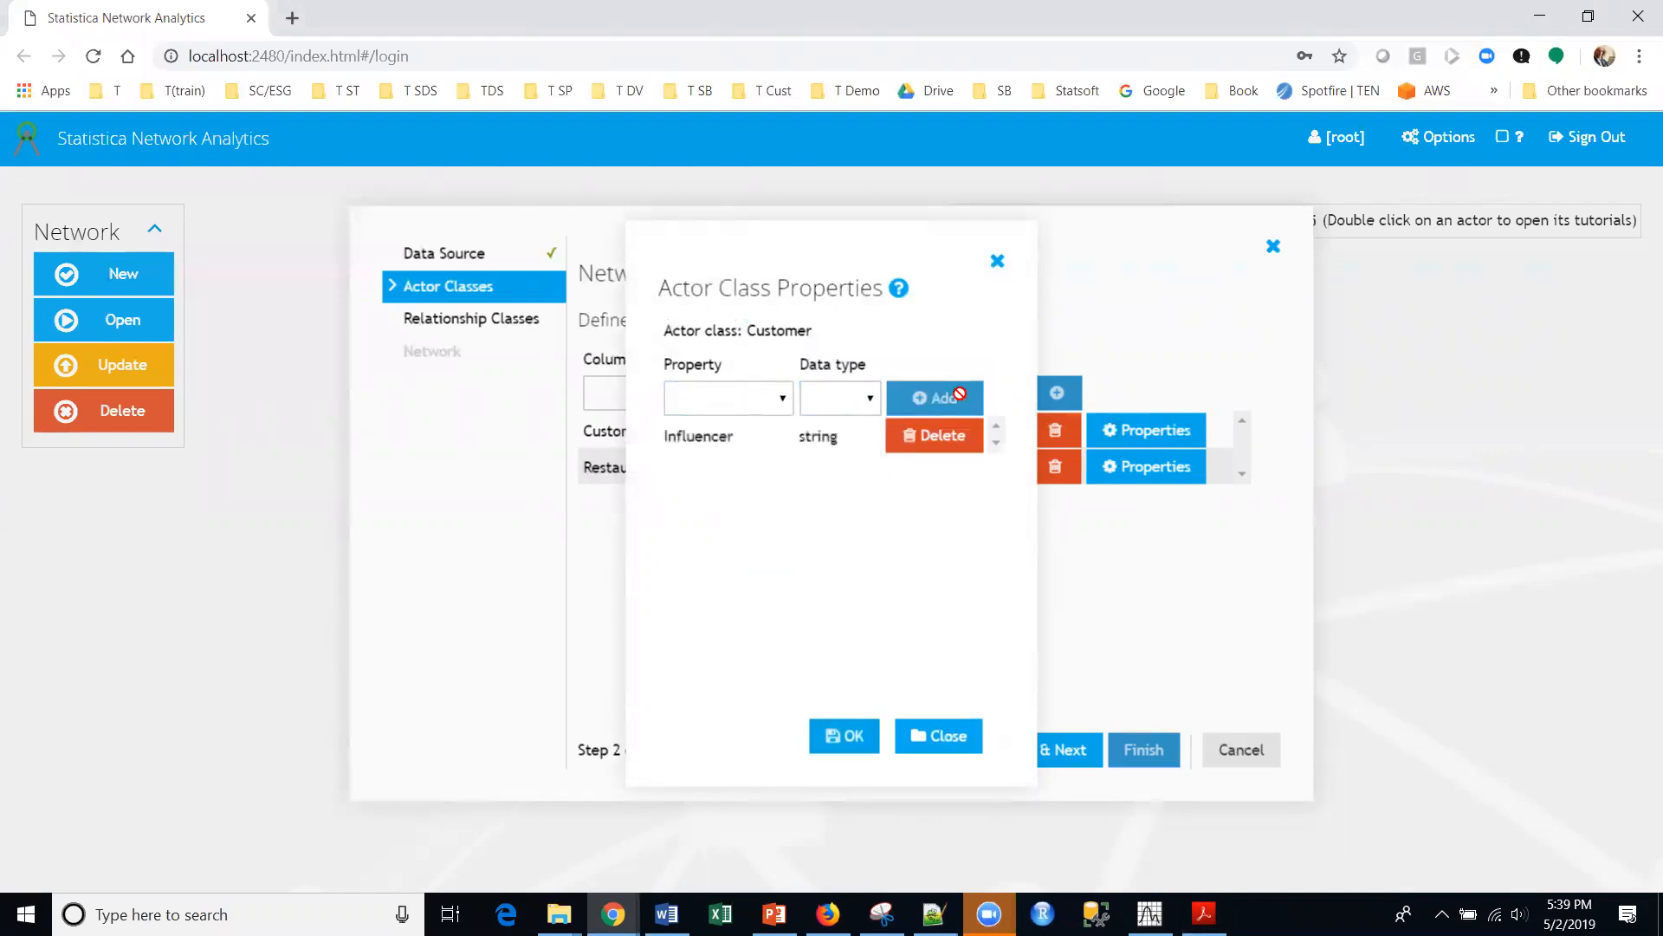
{"action": "left_click", "coordinate": [849, 737]}
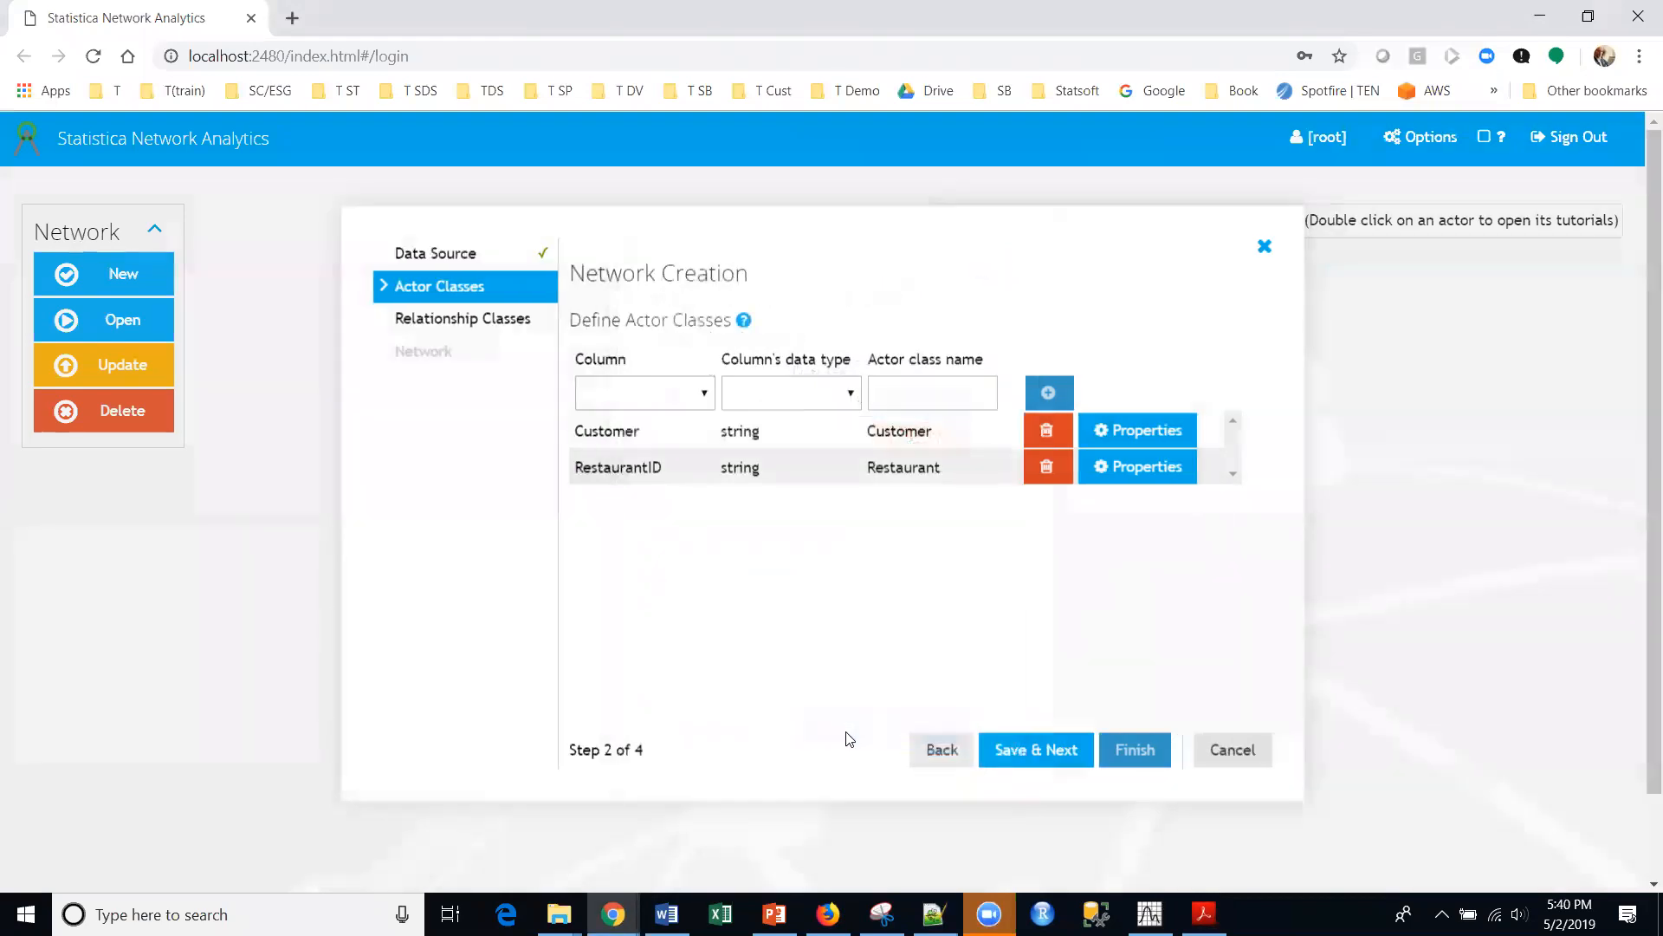
Add a RestaurantName property with the string data type to the Restaurant actor class
{"action": "left_click", "coordinate": [1118, 469]}
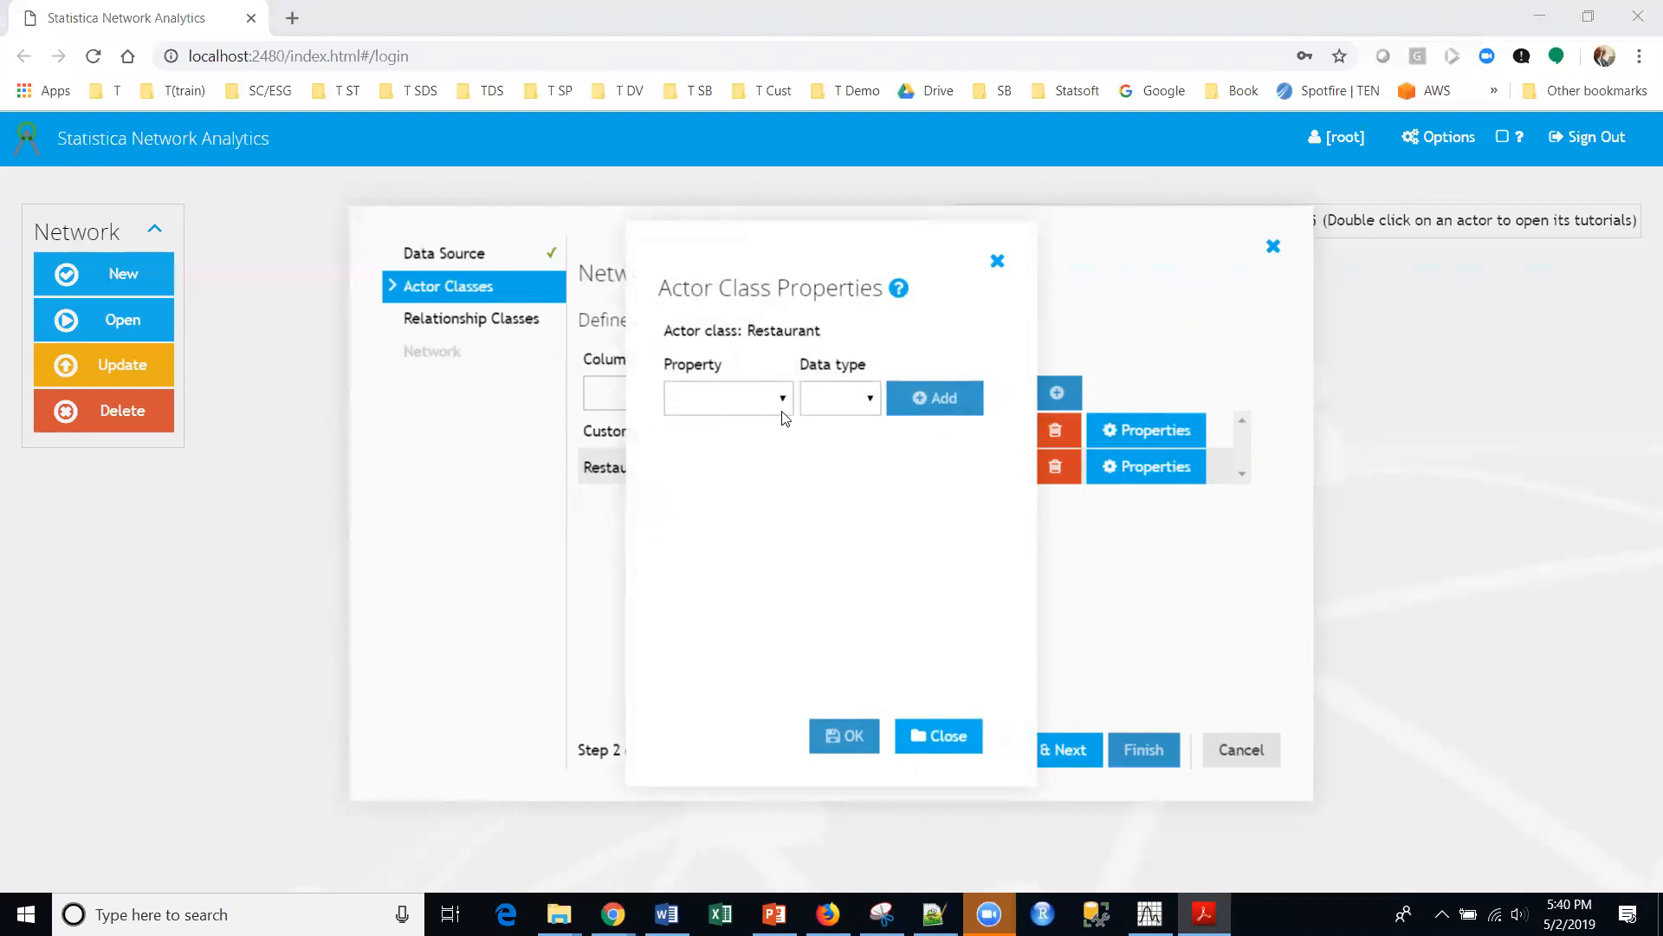
{"action": "left_click", "coordinate": [752, 407]}
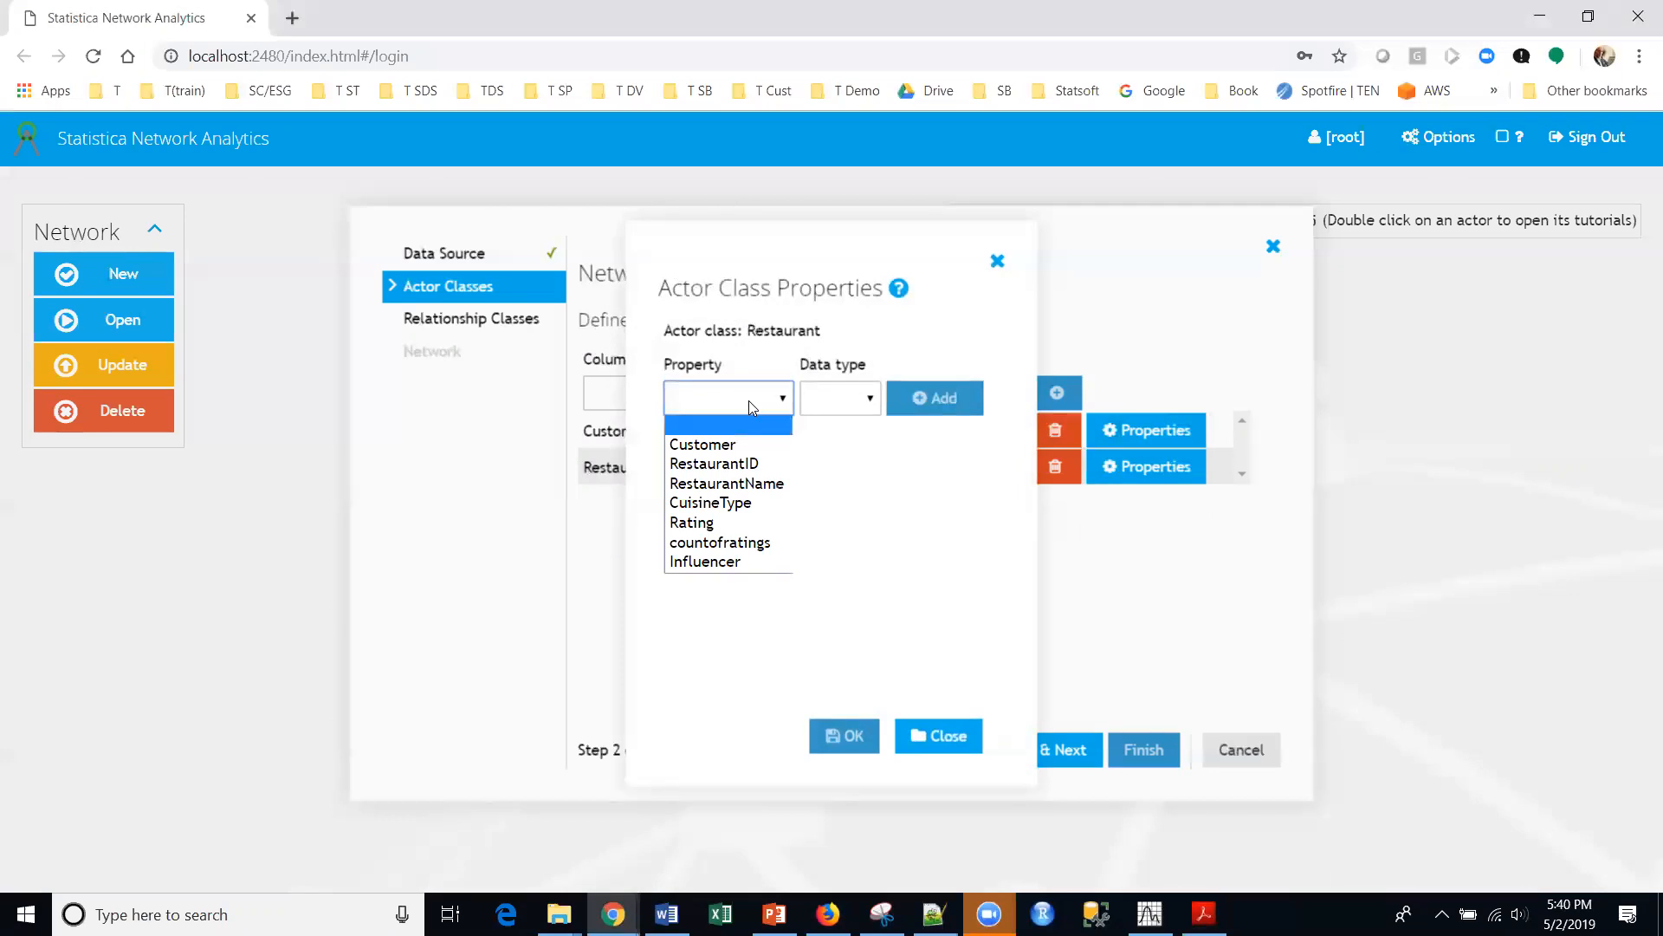
{"action": "left_click", "coordinate": [708, 484]}
{"action": "left_click", "coordinate": [863, 401]}
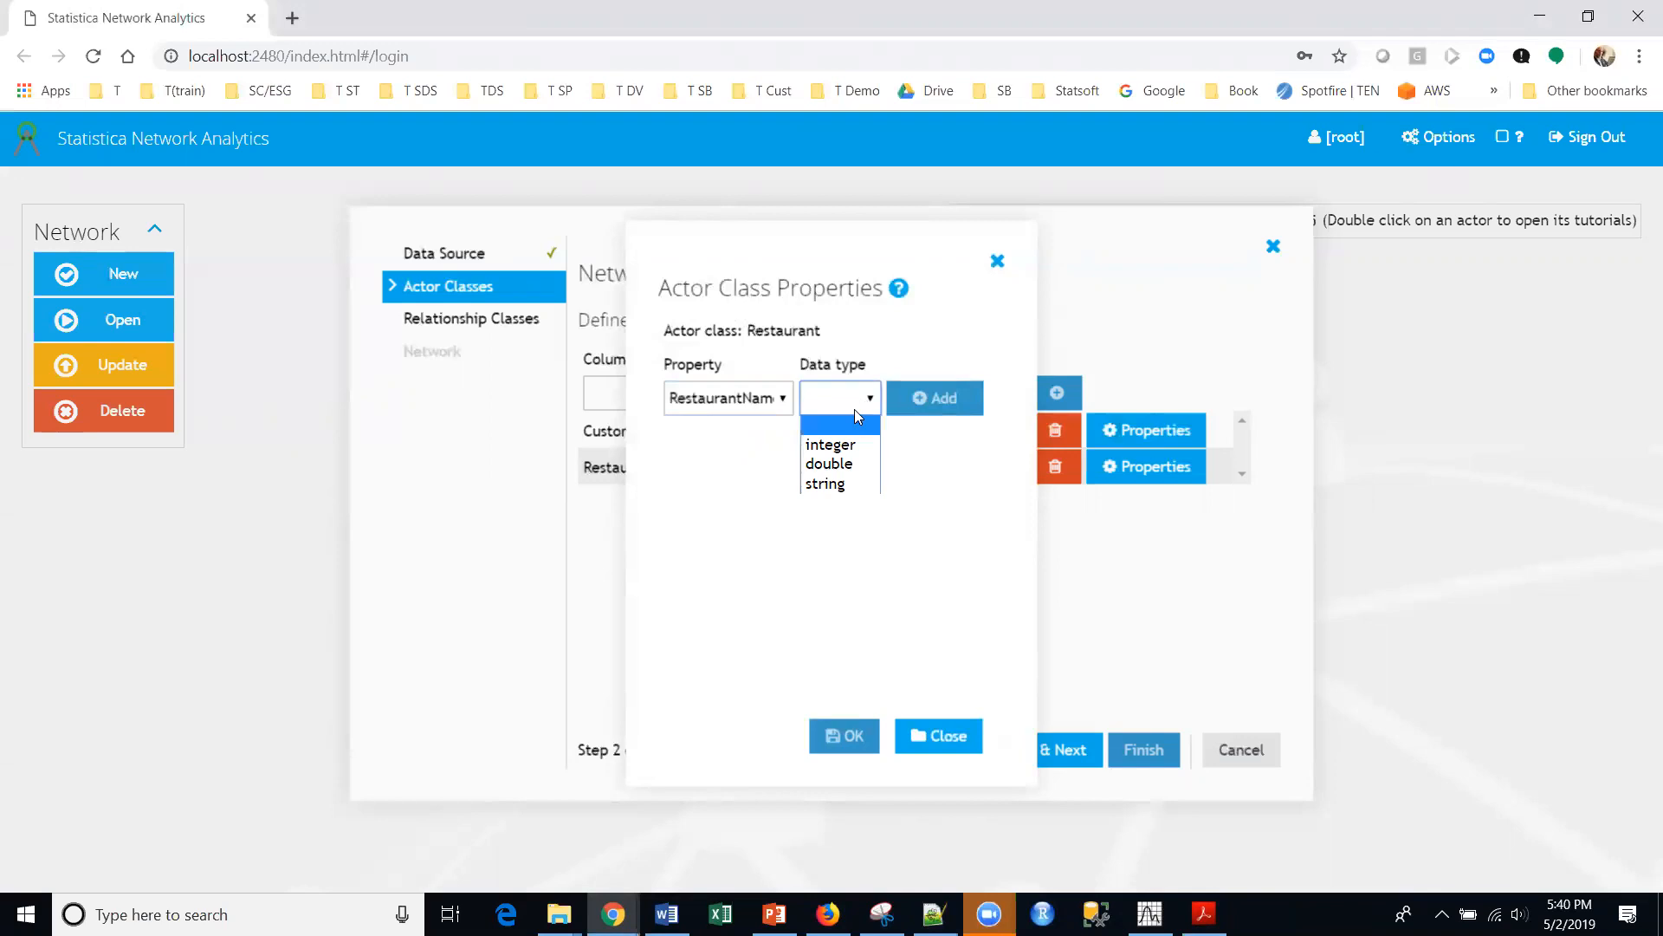
{"action": "left_click", "coordinate": [839, 479]}
{"action": "left_click", "coordinate": [936, 399]}
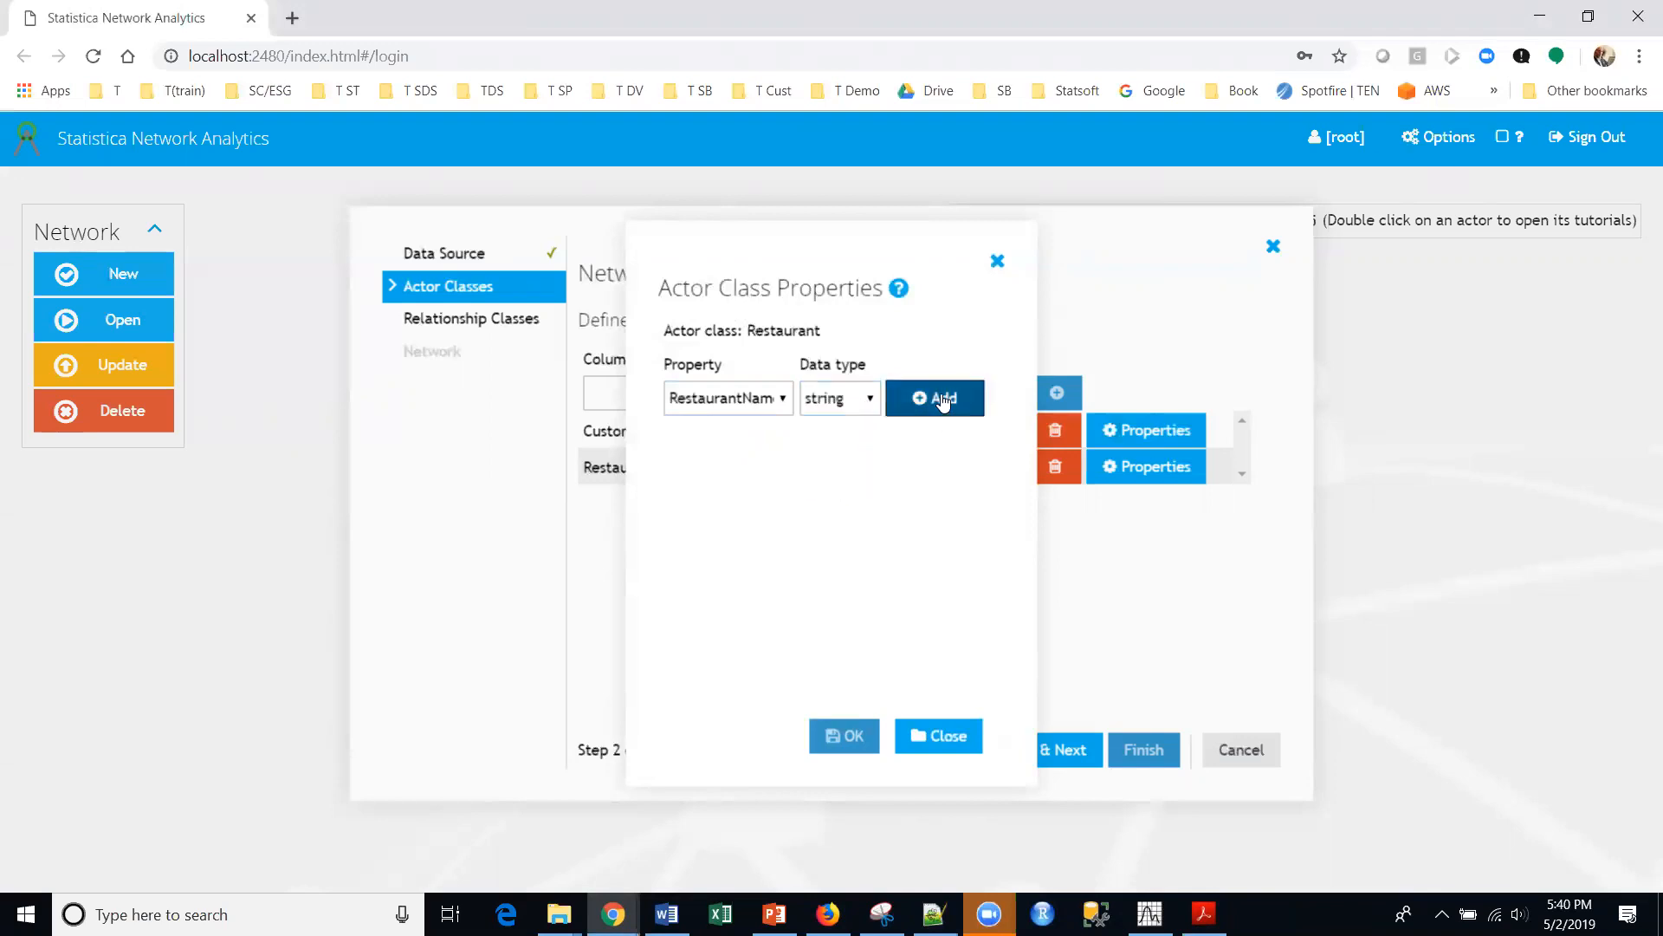
Add a CuisineType property with the string data type to the Restaurant actor class
{"action": "left_click", "coordinate": [749, 403]}
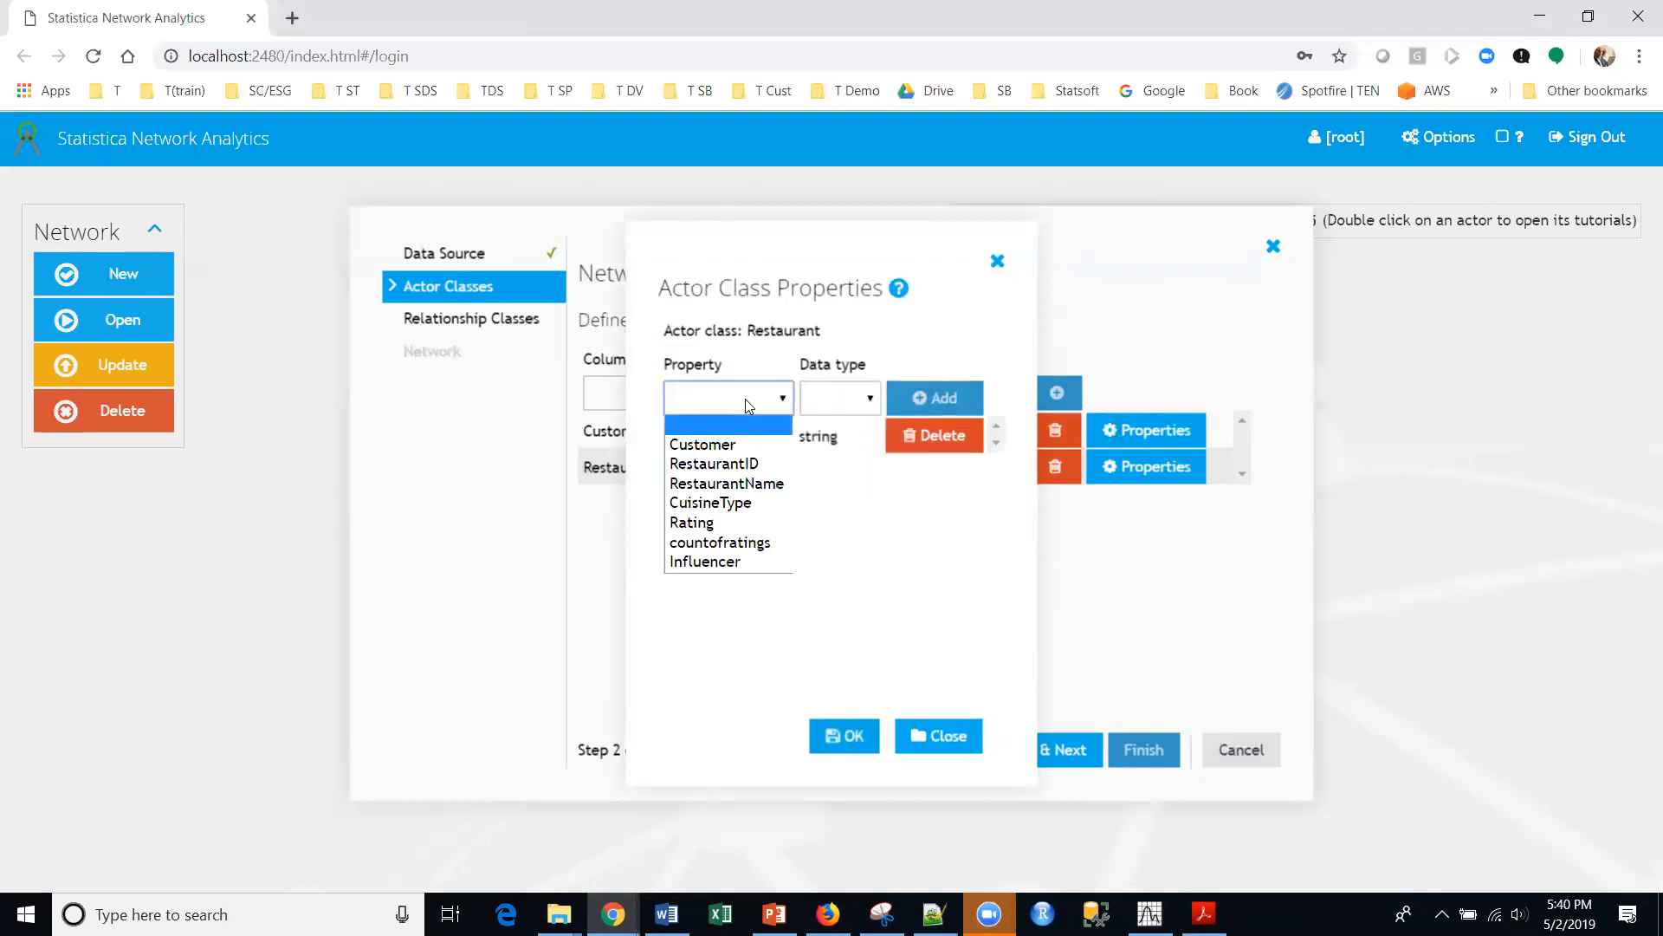
{"action": "left_click", "coordinate": [735, 503]}
{"action": "left_click", "coordinate": [864, 399]}
{"action": "left_click", "coordinate": [844, 482]}
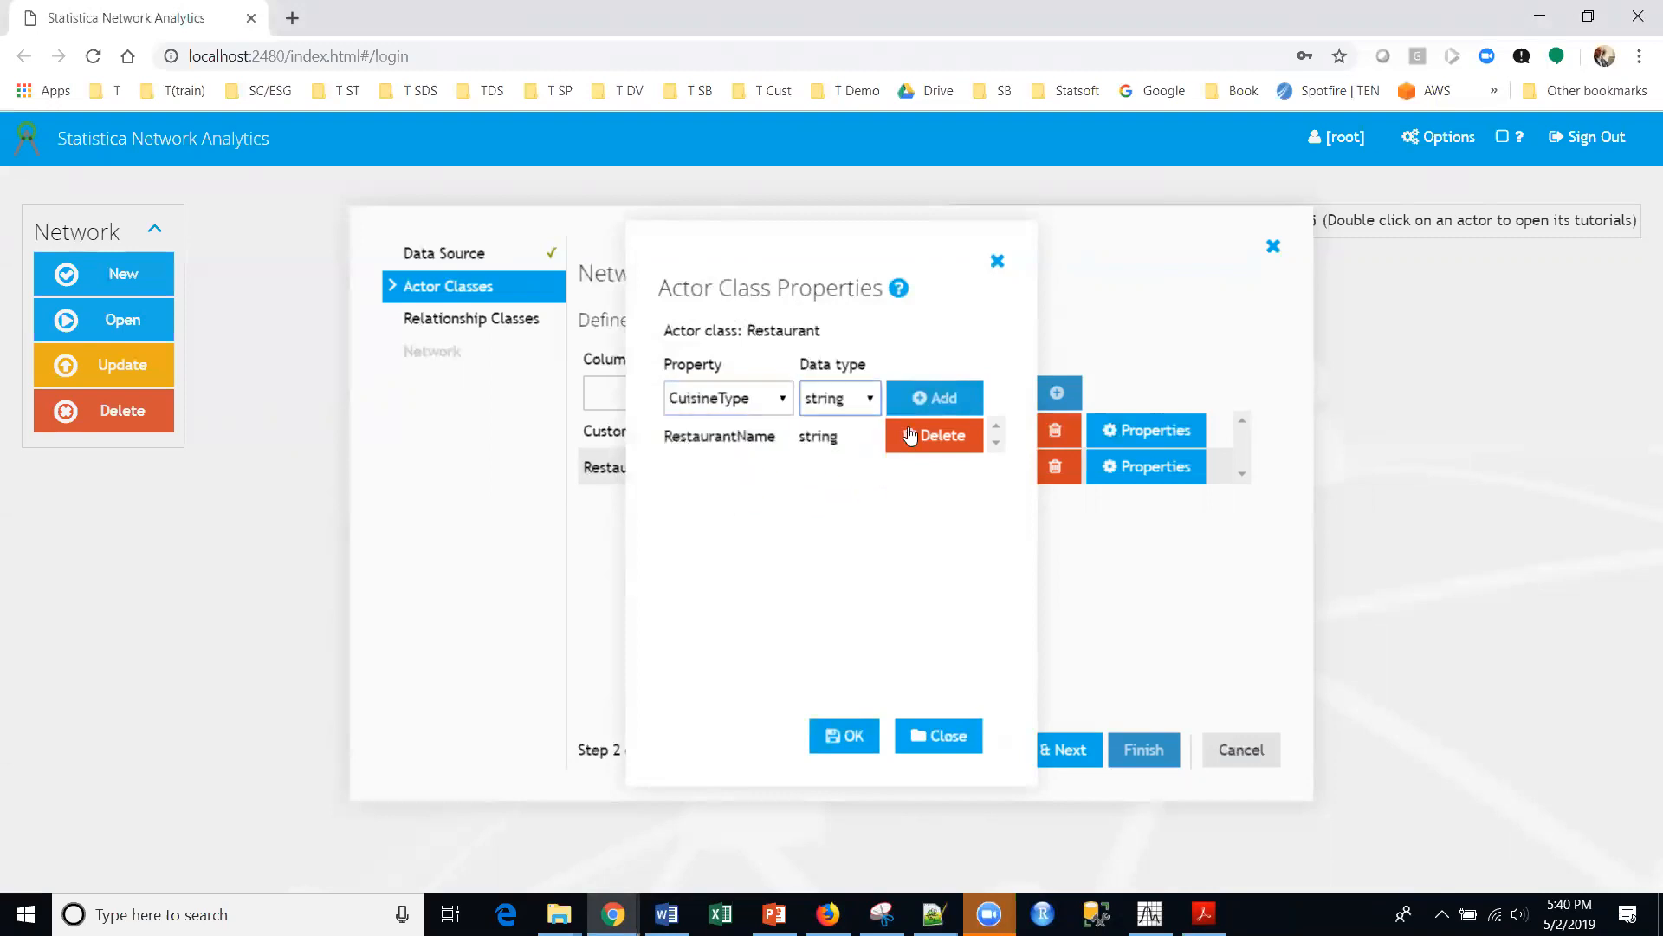
{"action": "left_click", "coordinate": [929, 397]}
Add a countofratings property with the integer data type to the Restaurant actor class and save its properties
{"action": "left_click", "coordinate": [745, 403]}
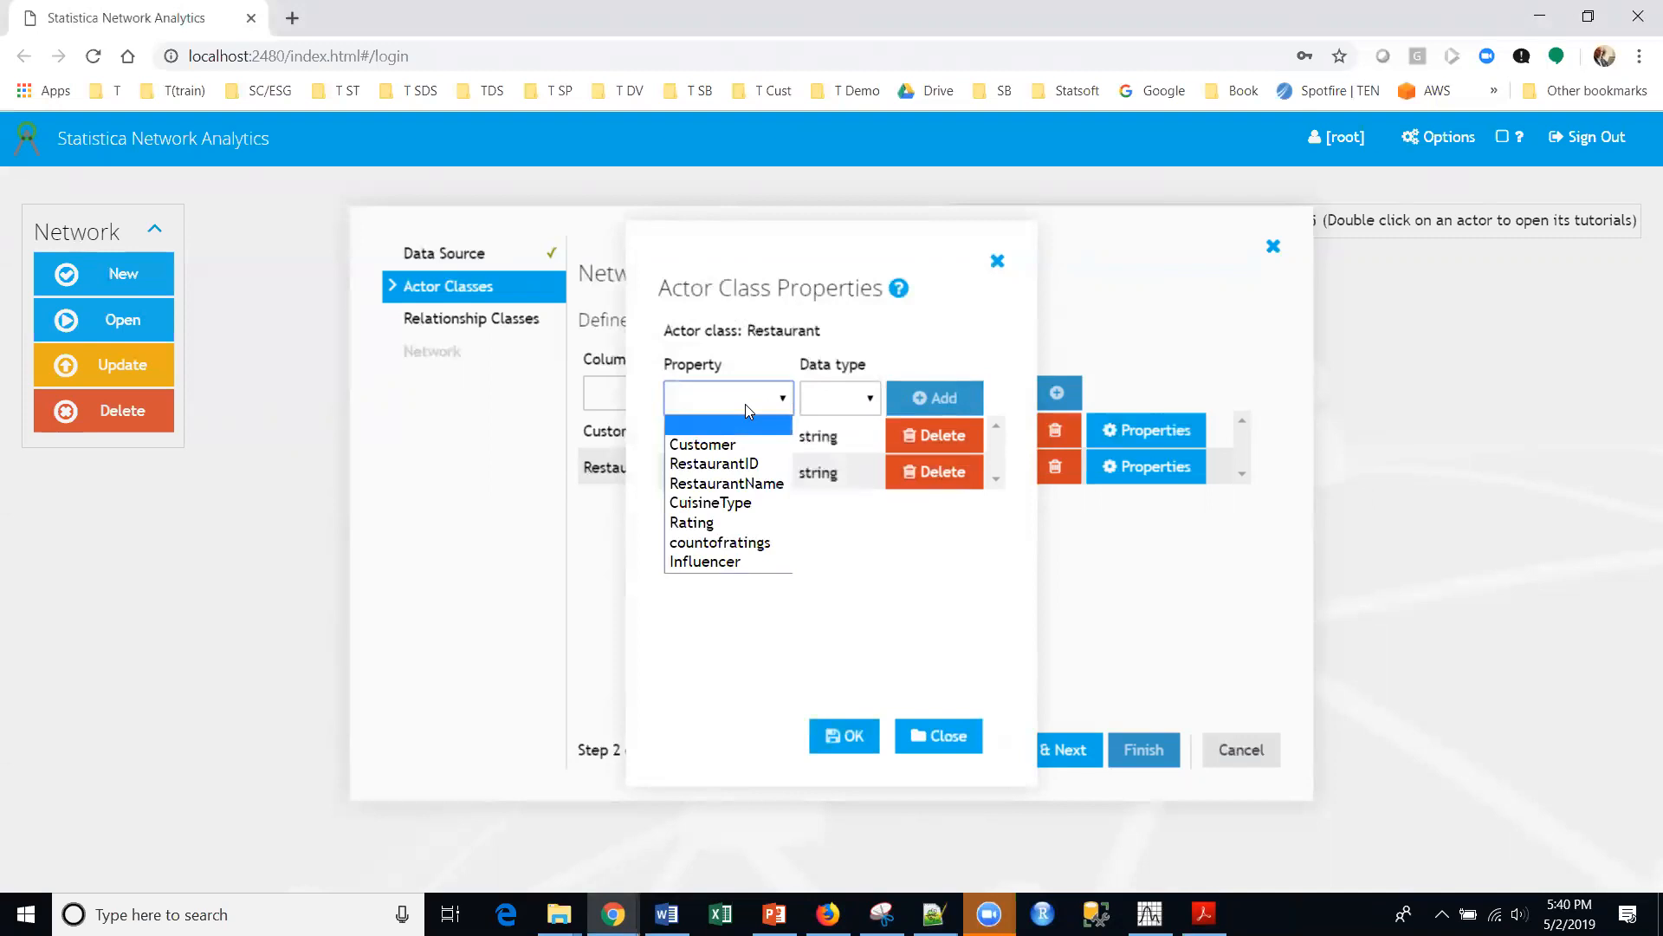
{"action": "left_click", "coordinate": [720, 544]}
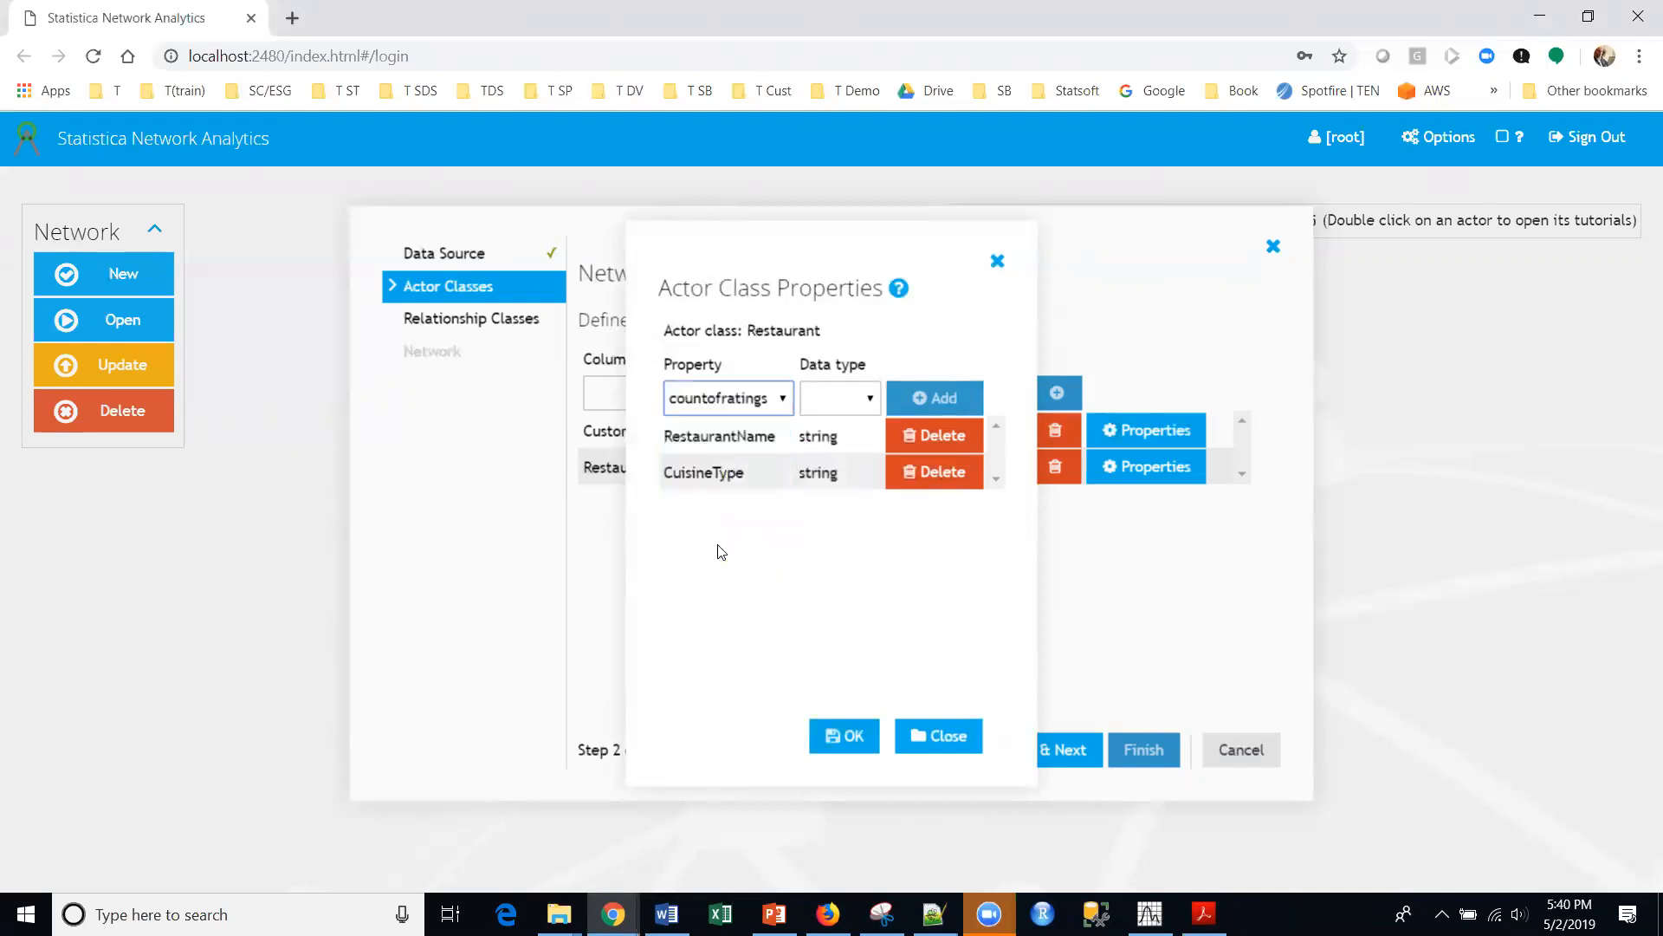
{"action": "left_click", "coordinate": [866, 398]}
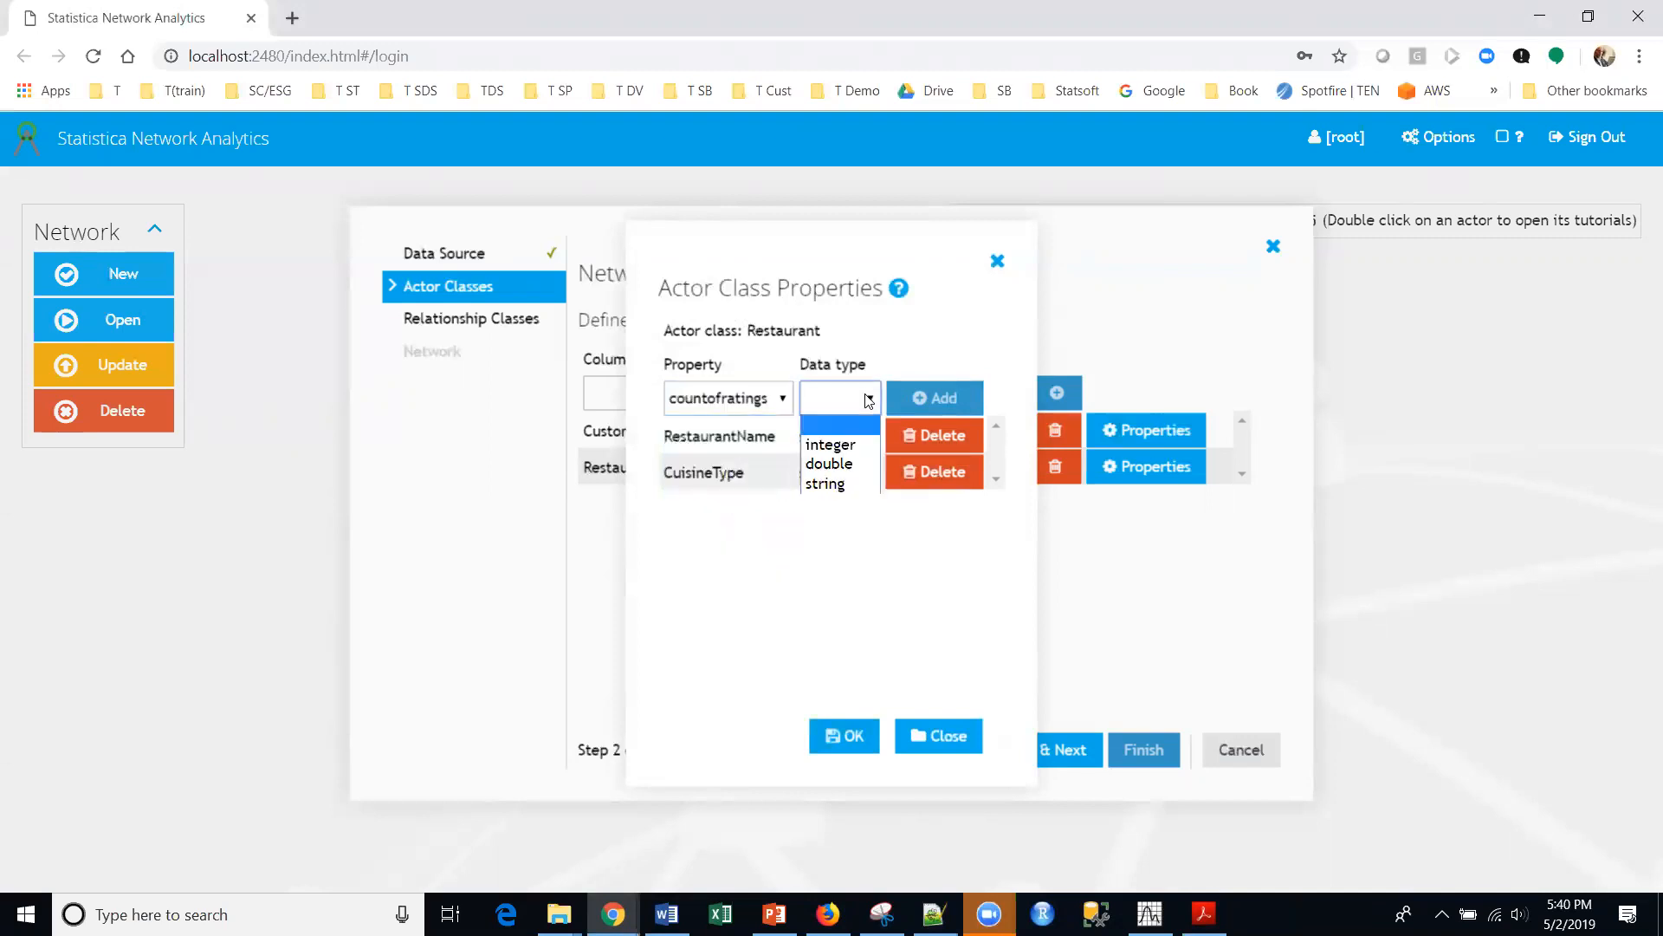
{"action": "left_click", "coordinate": [862, 445]}
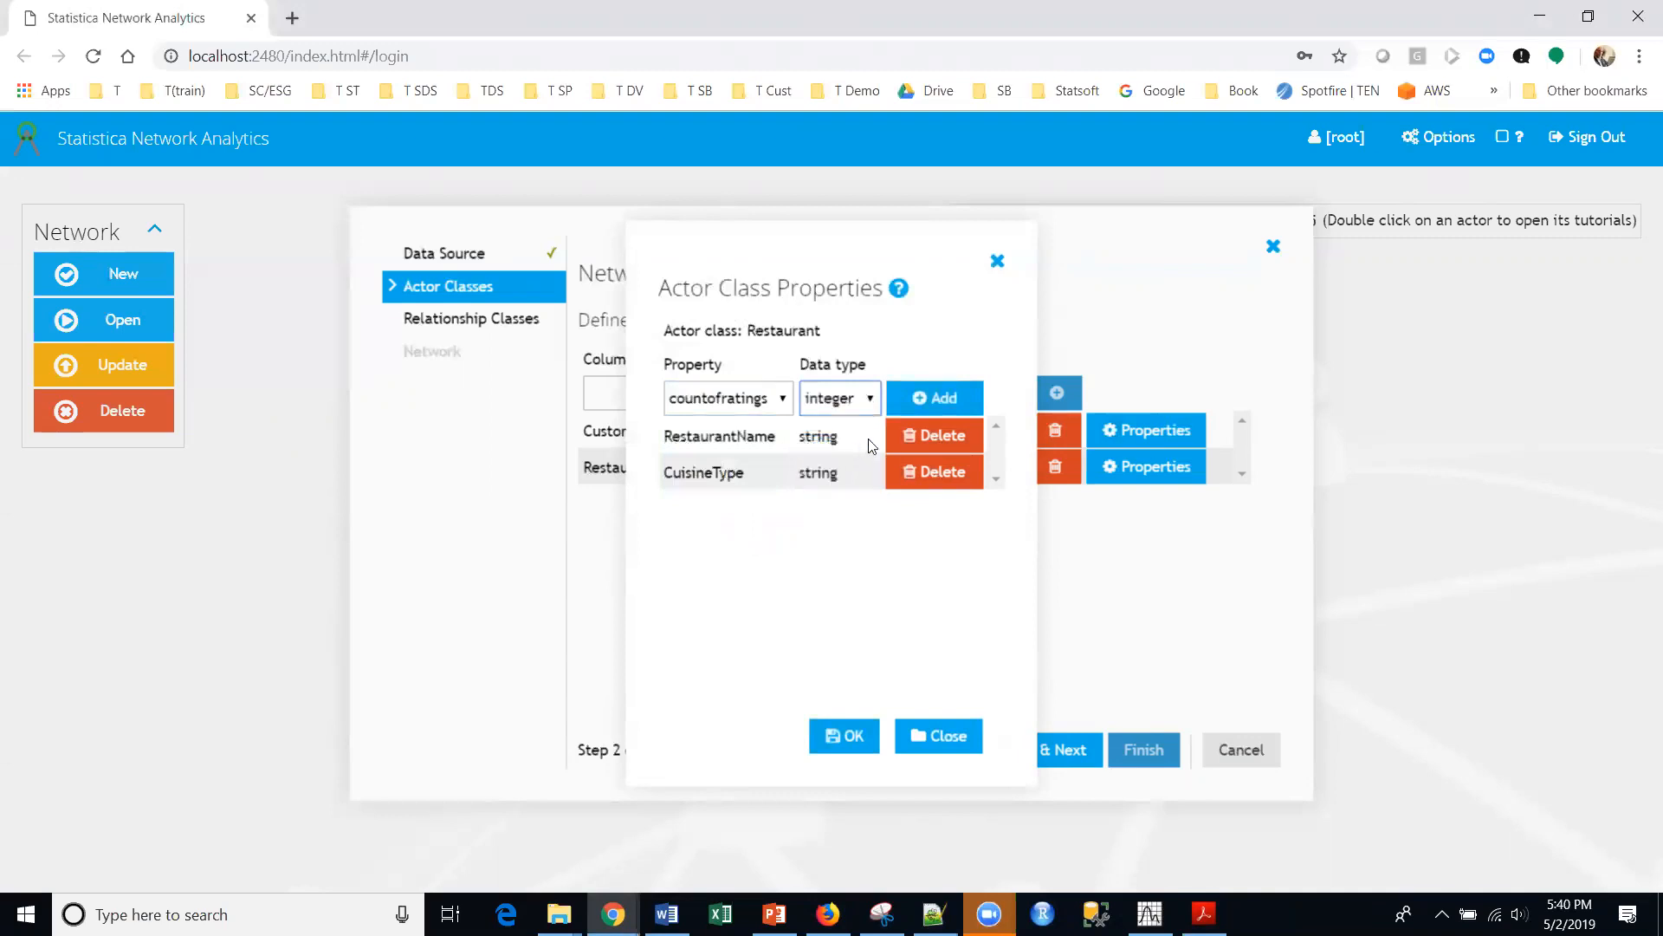
{"action": "left_click", "coordinate": [943, 396]}
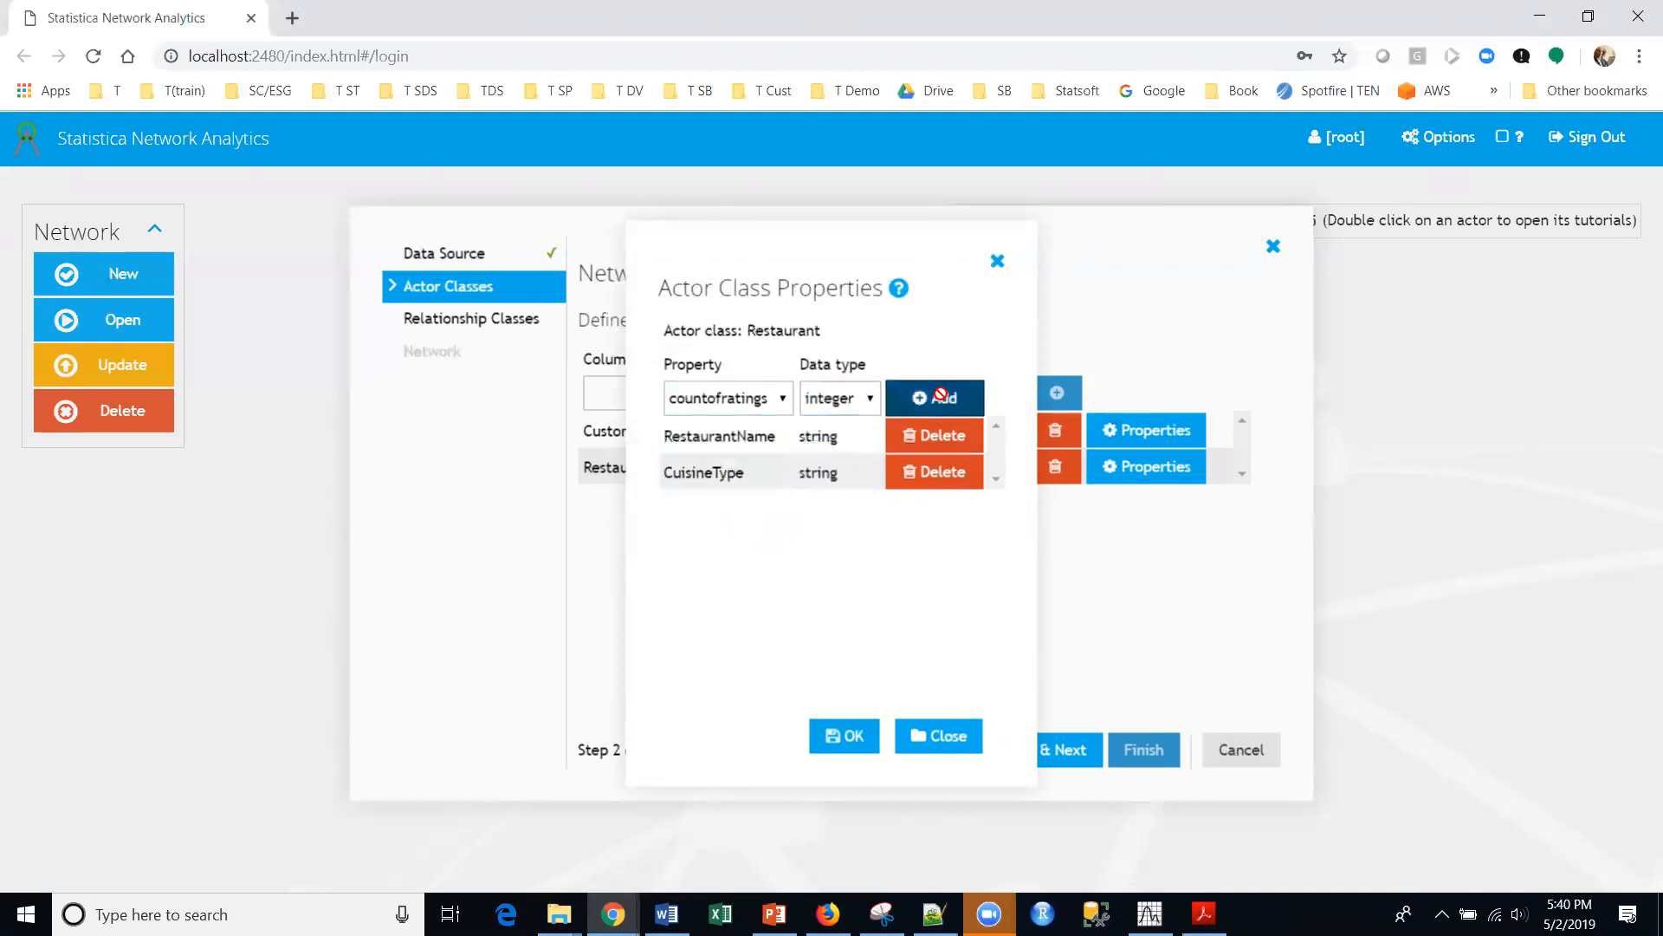
{"action": "left_click", "coordinate": [838, 735]}
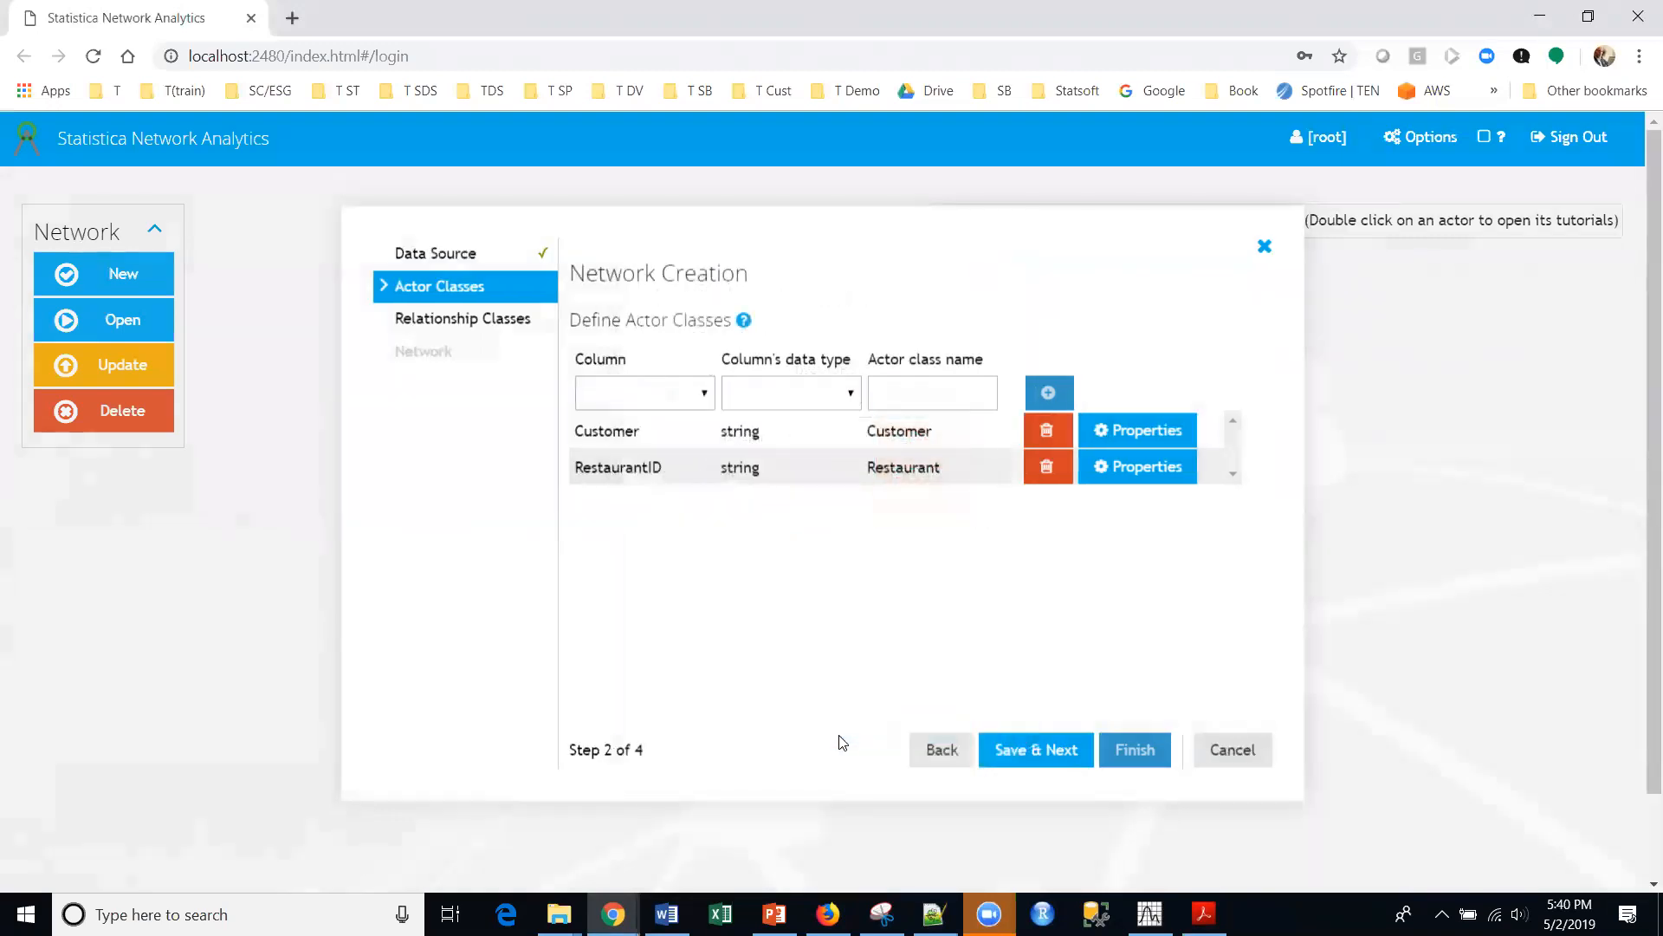
Save the actor classes and proceed to defining the relationship classes
{"action": "key", "text": "alt+Tab"}
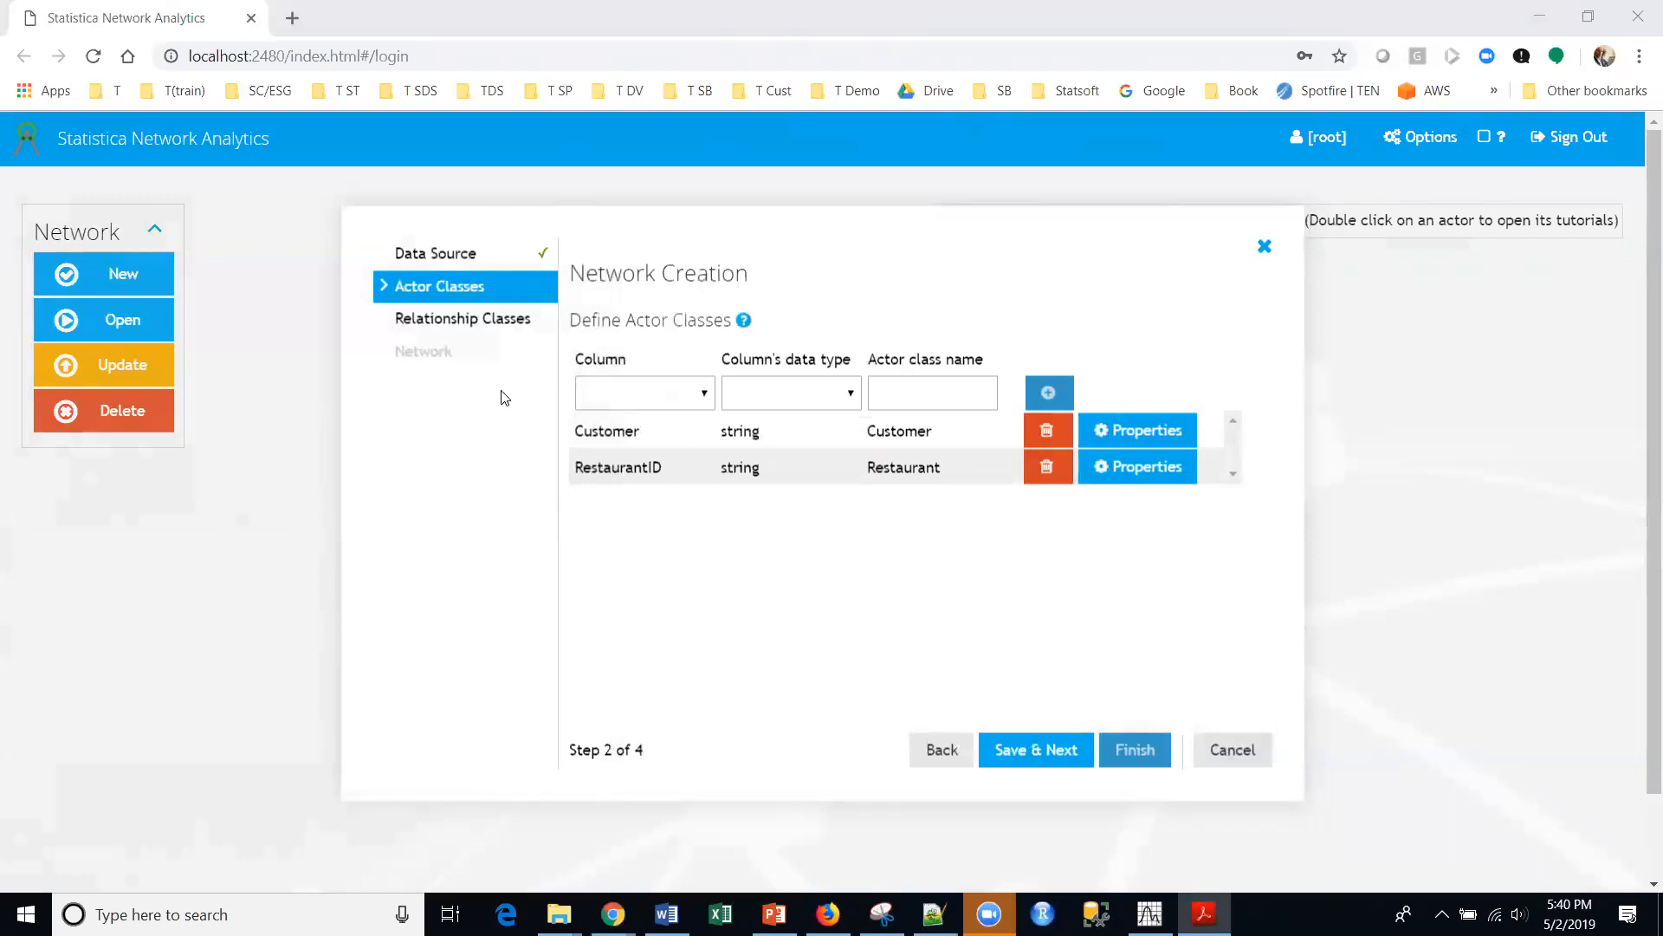
{"action": "left_click", "coordinate": [1027, 751]}
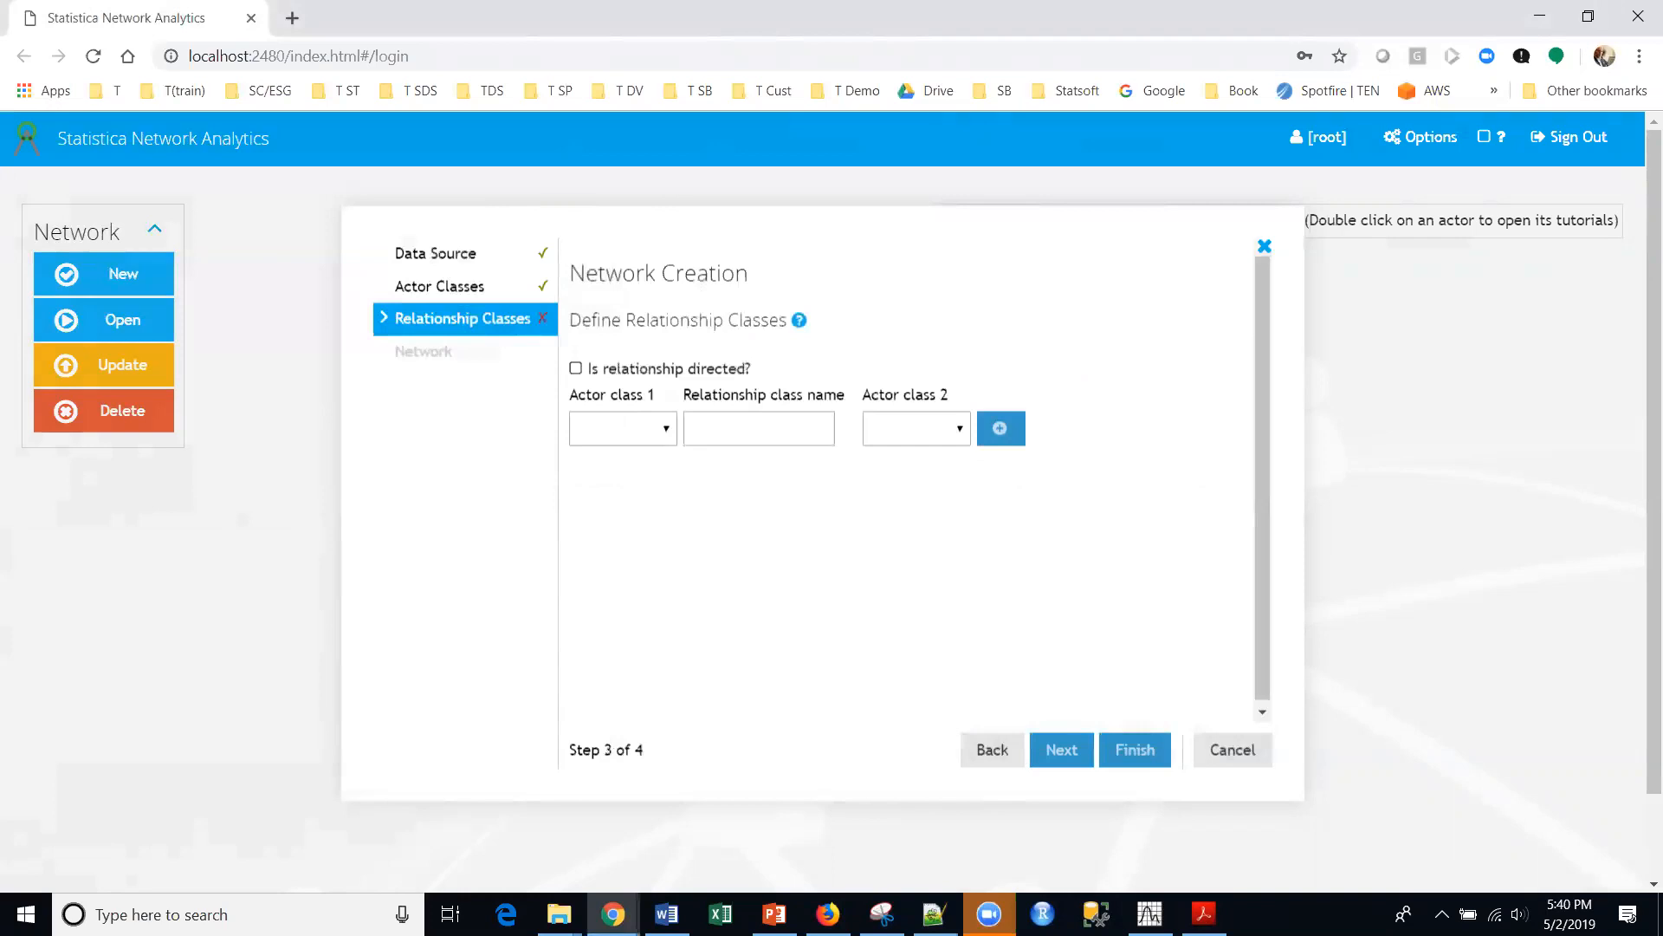
{"action": "key", "text": "alt+Tab"}
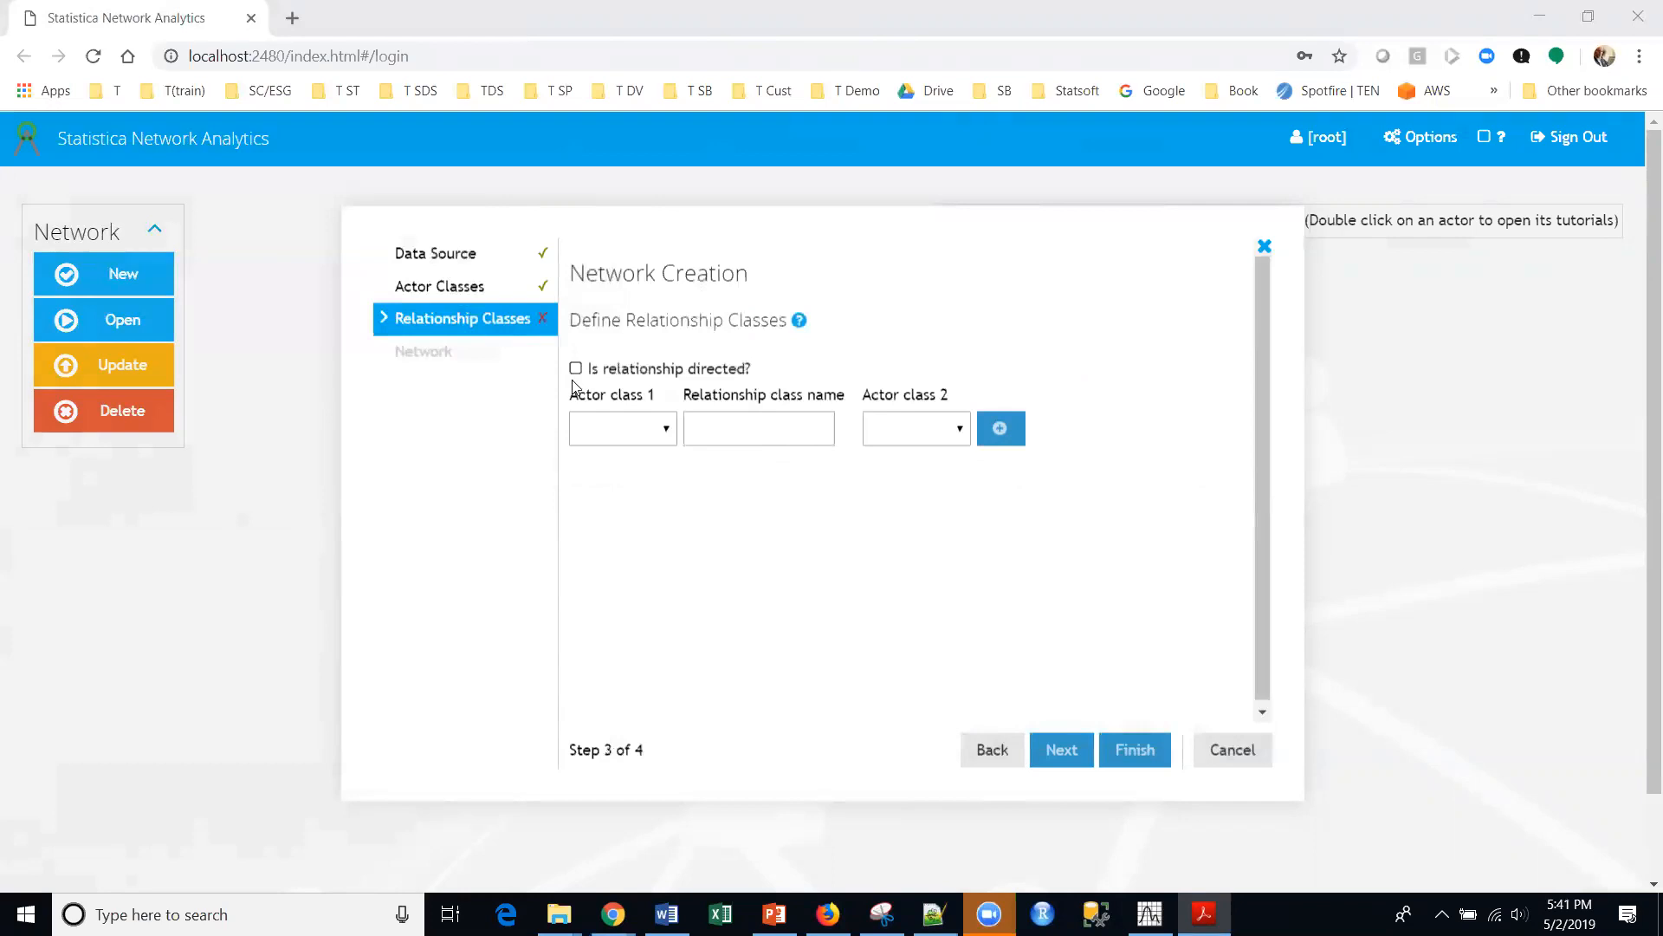
Add an undirected relationship class named Eats_at between the Customer and Restaurant actor classes
{"action": "left_click", "coordinate": [615, 437]}
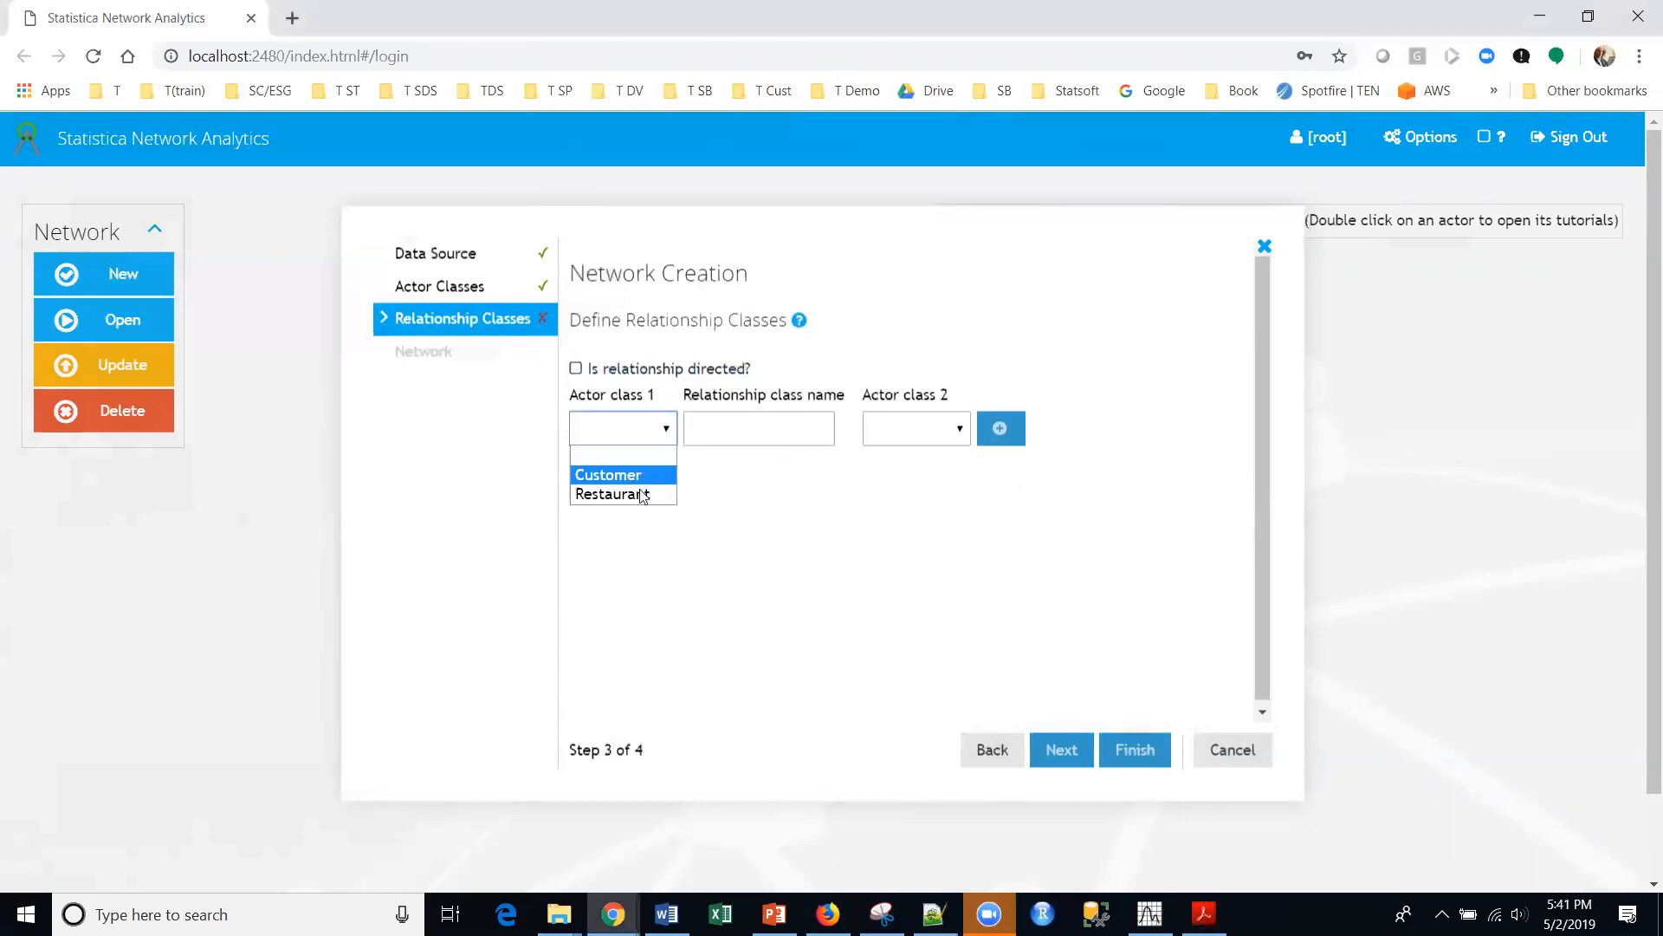
{"action": "left_click", "coordinate": [643, 474]}
{"action": "left_click", "coordinate": [730, 424]}
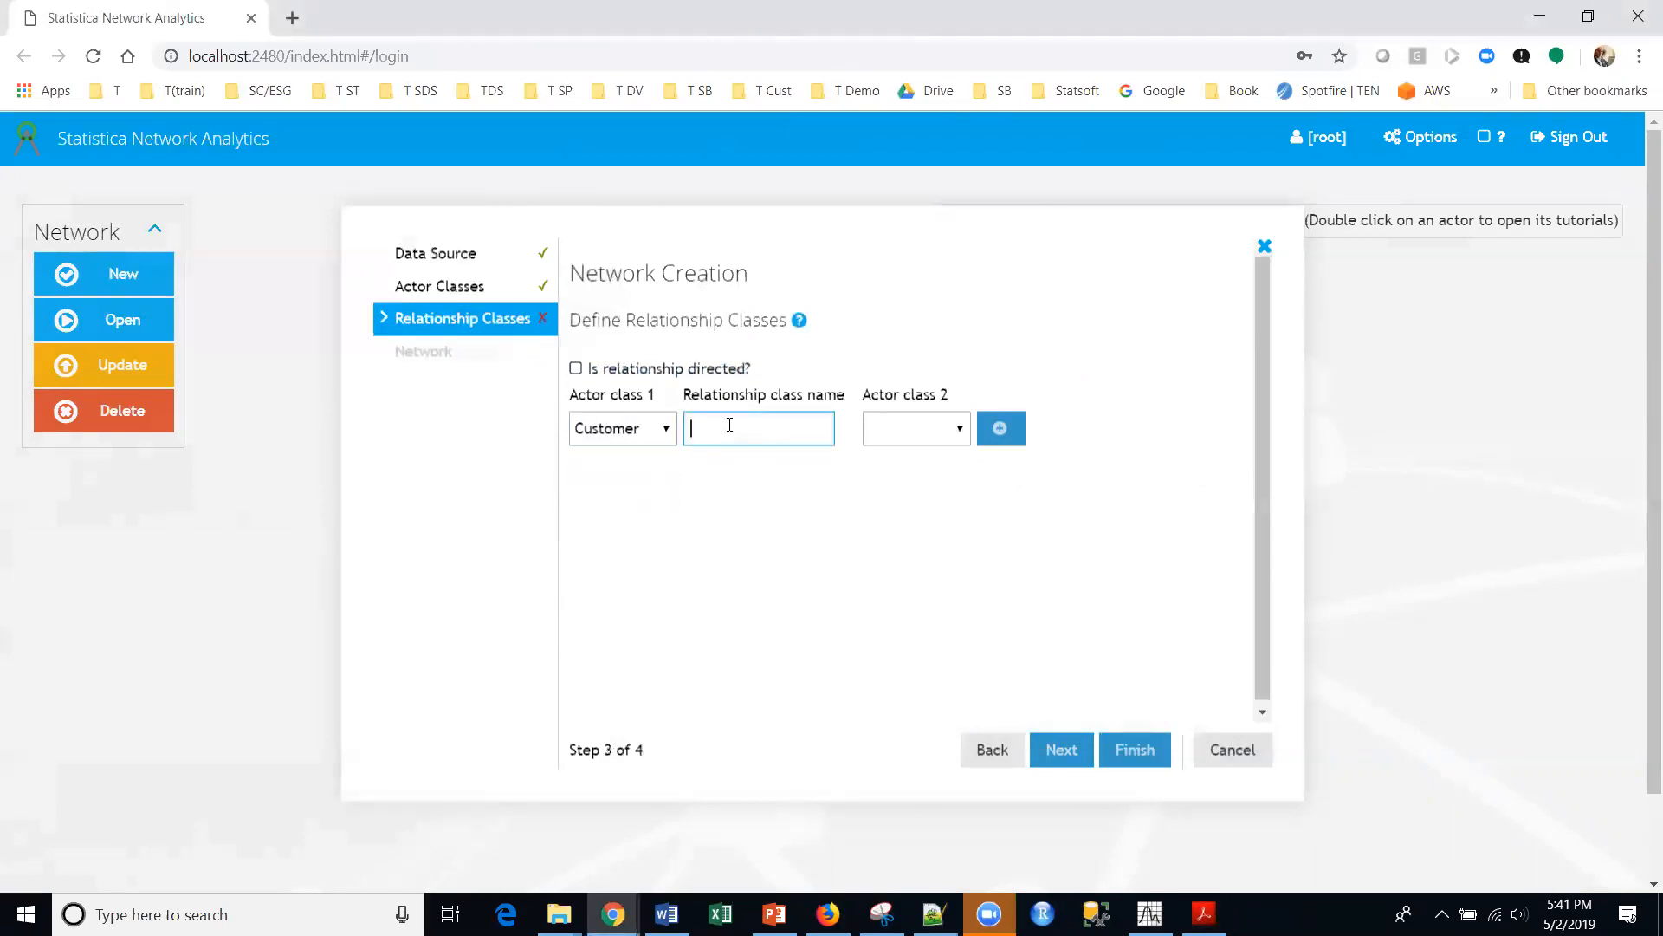
{"action": "type", "text": "Eats_at"}
{"action": "left_click", "coordinate": [948, 436]}
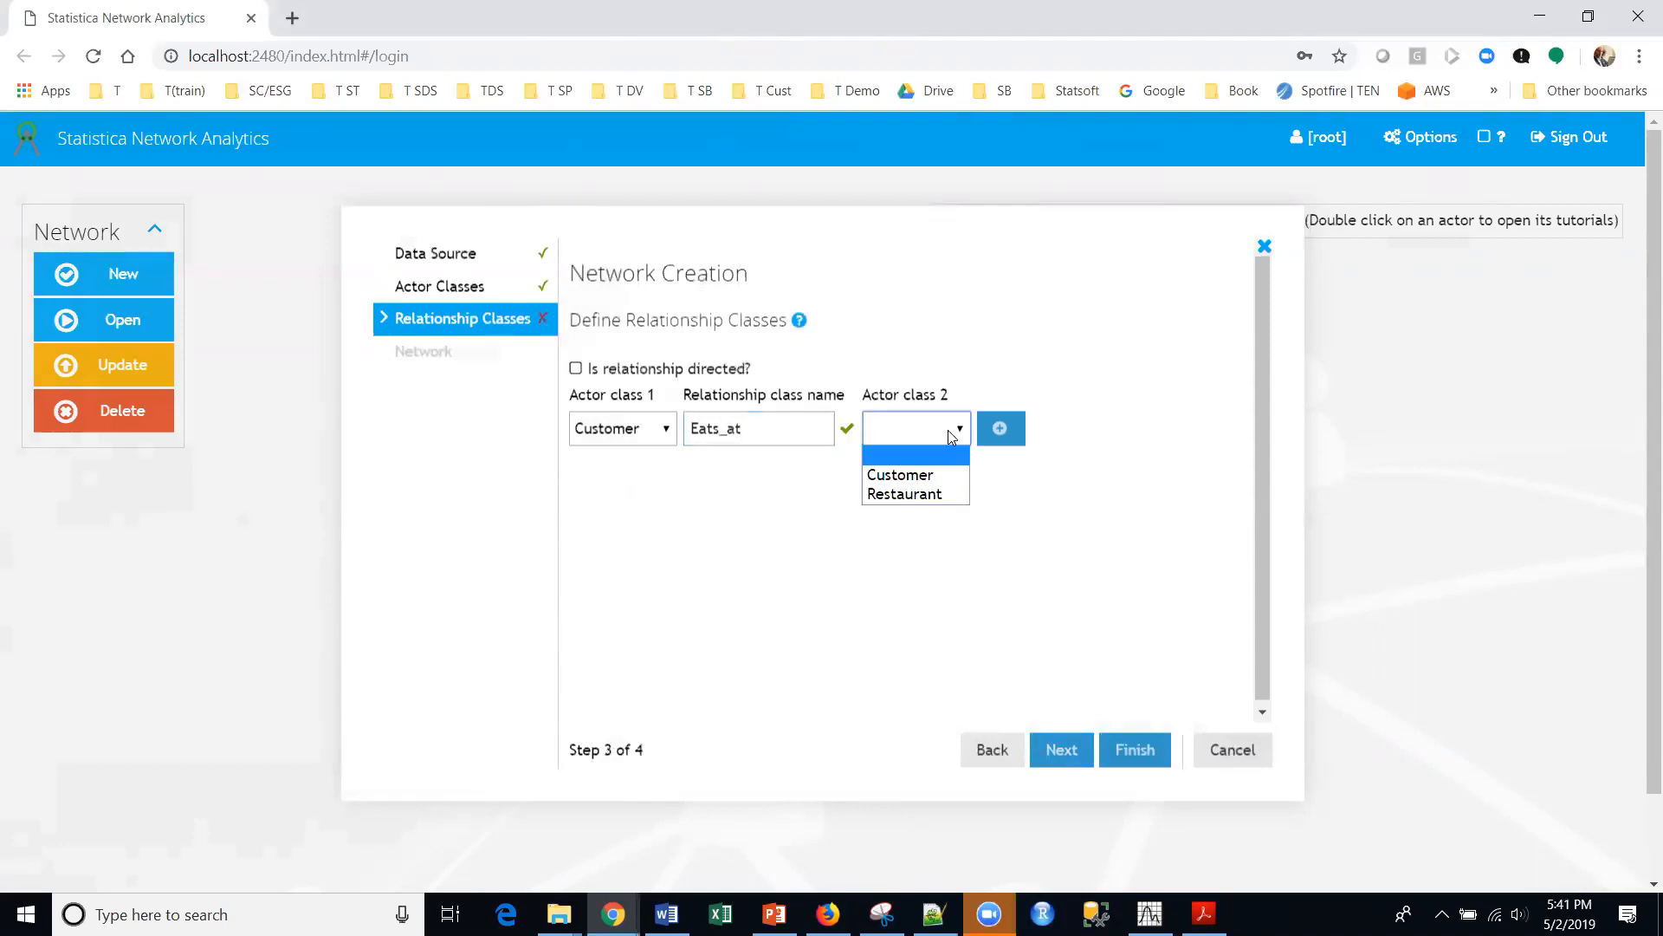
{"action": "left_click", "coordinate": [940, 496]}
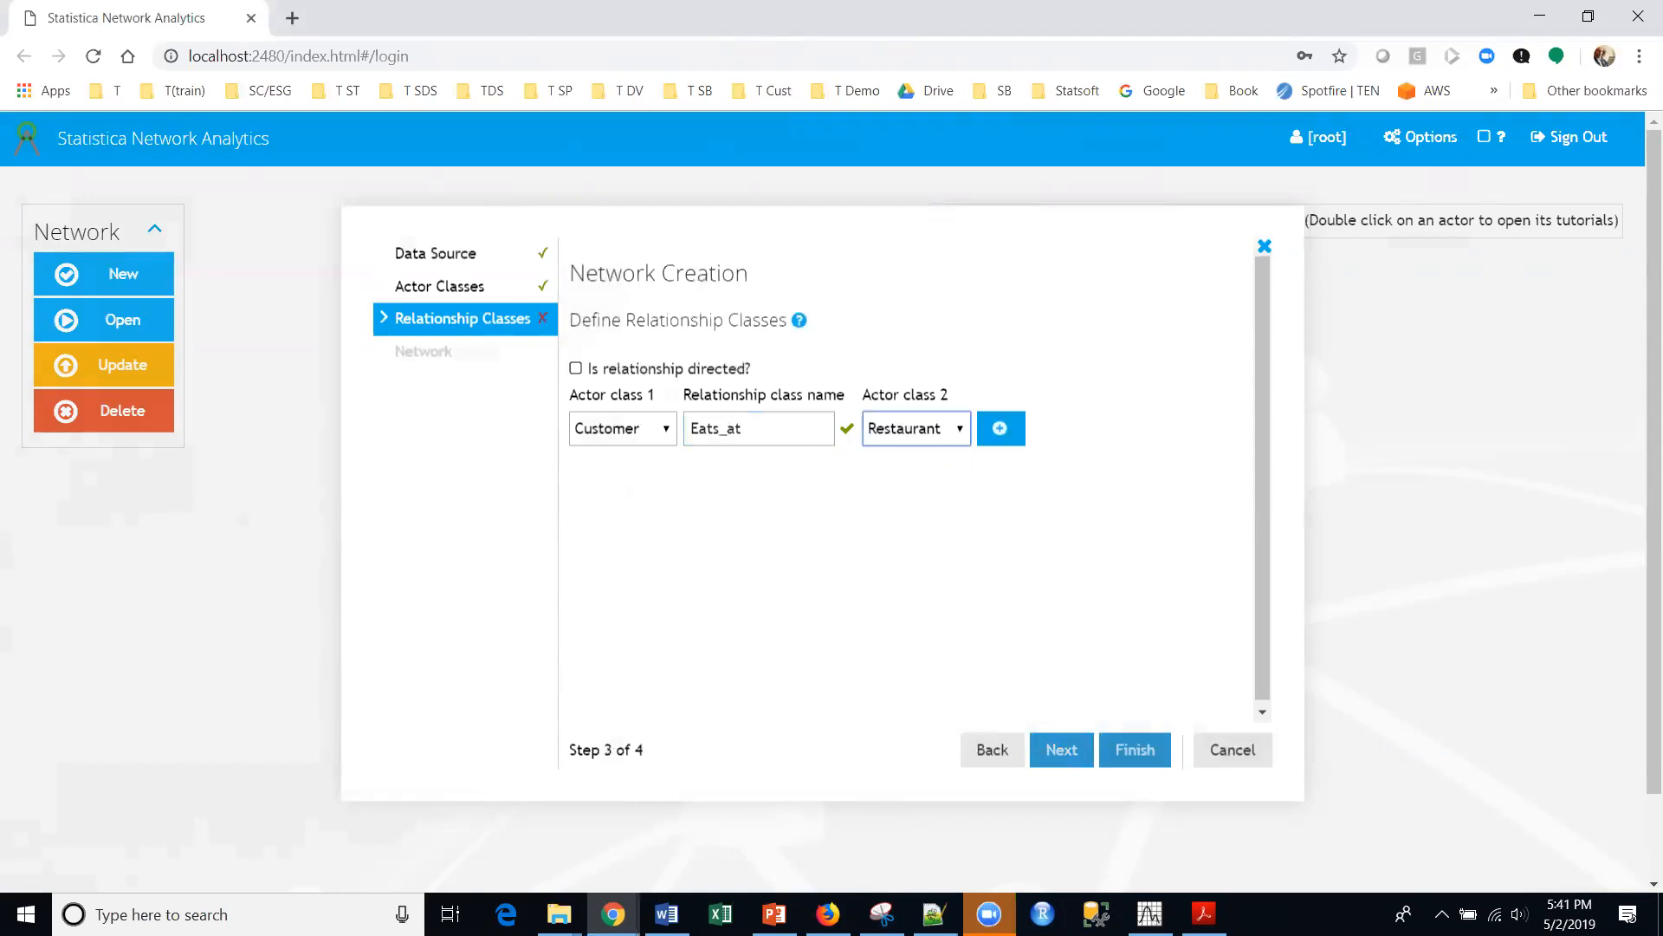
{"action": "key", "text": "alt+Tab"}
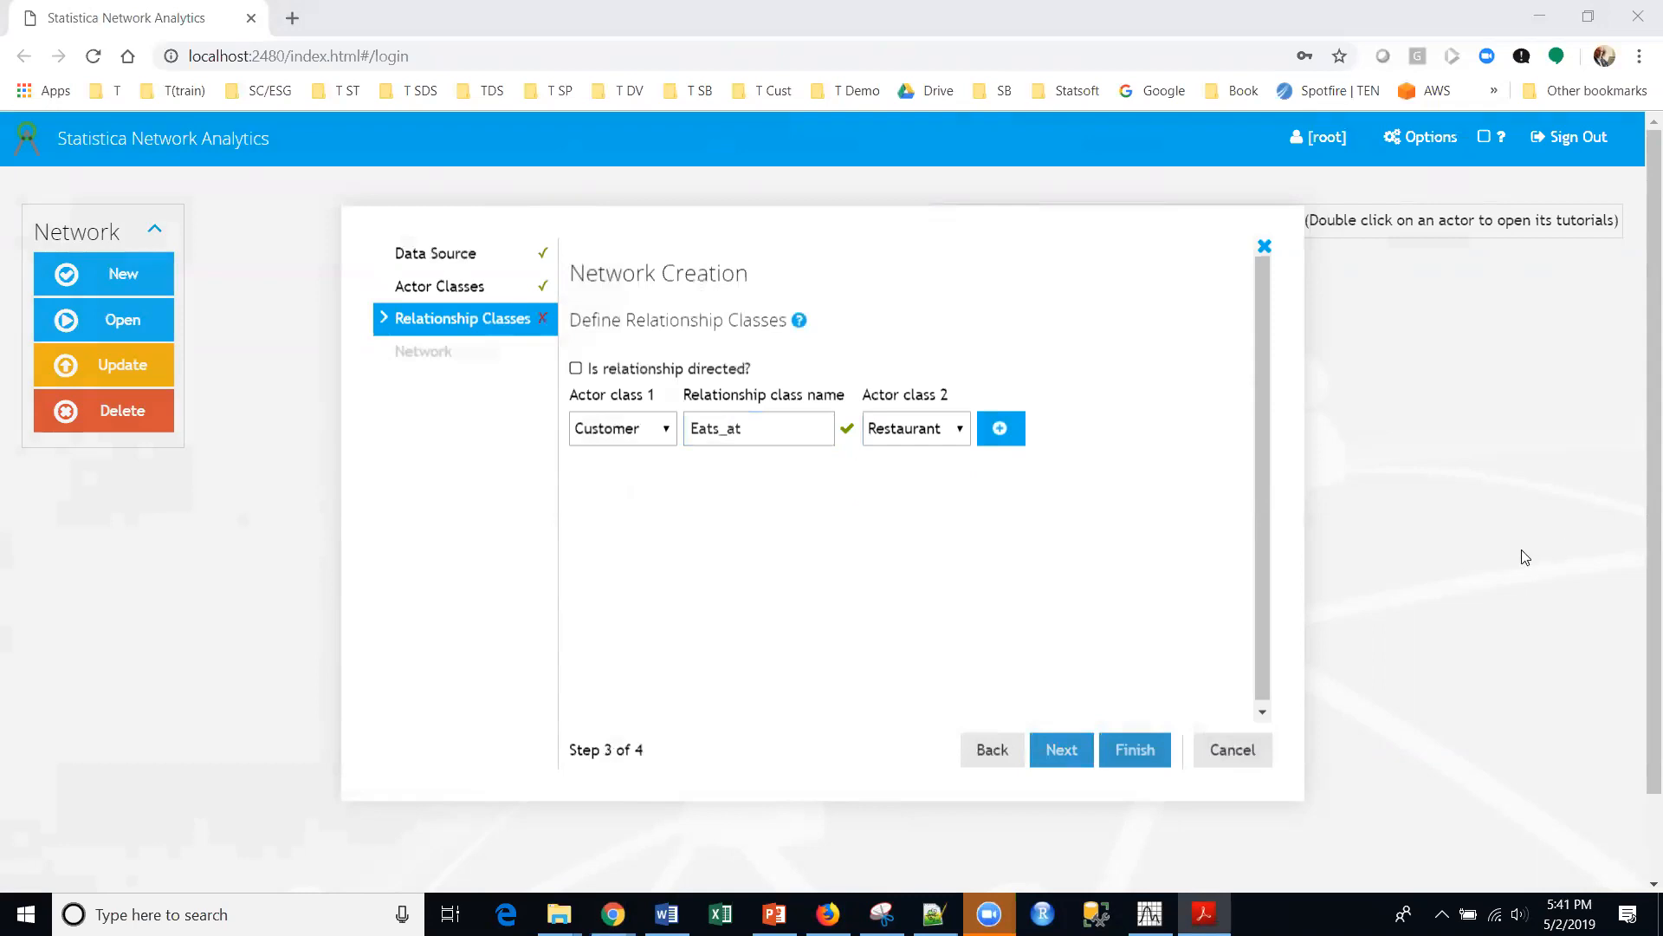
{"action": "scroll", "coordinate": [1064, 641], "scroll_direction": "down", "scroll_amount": 1}
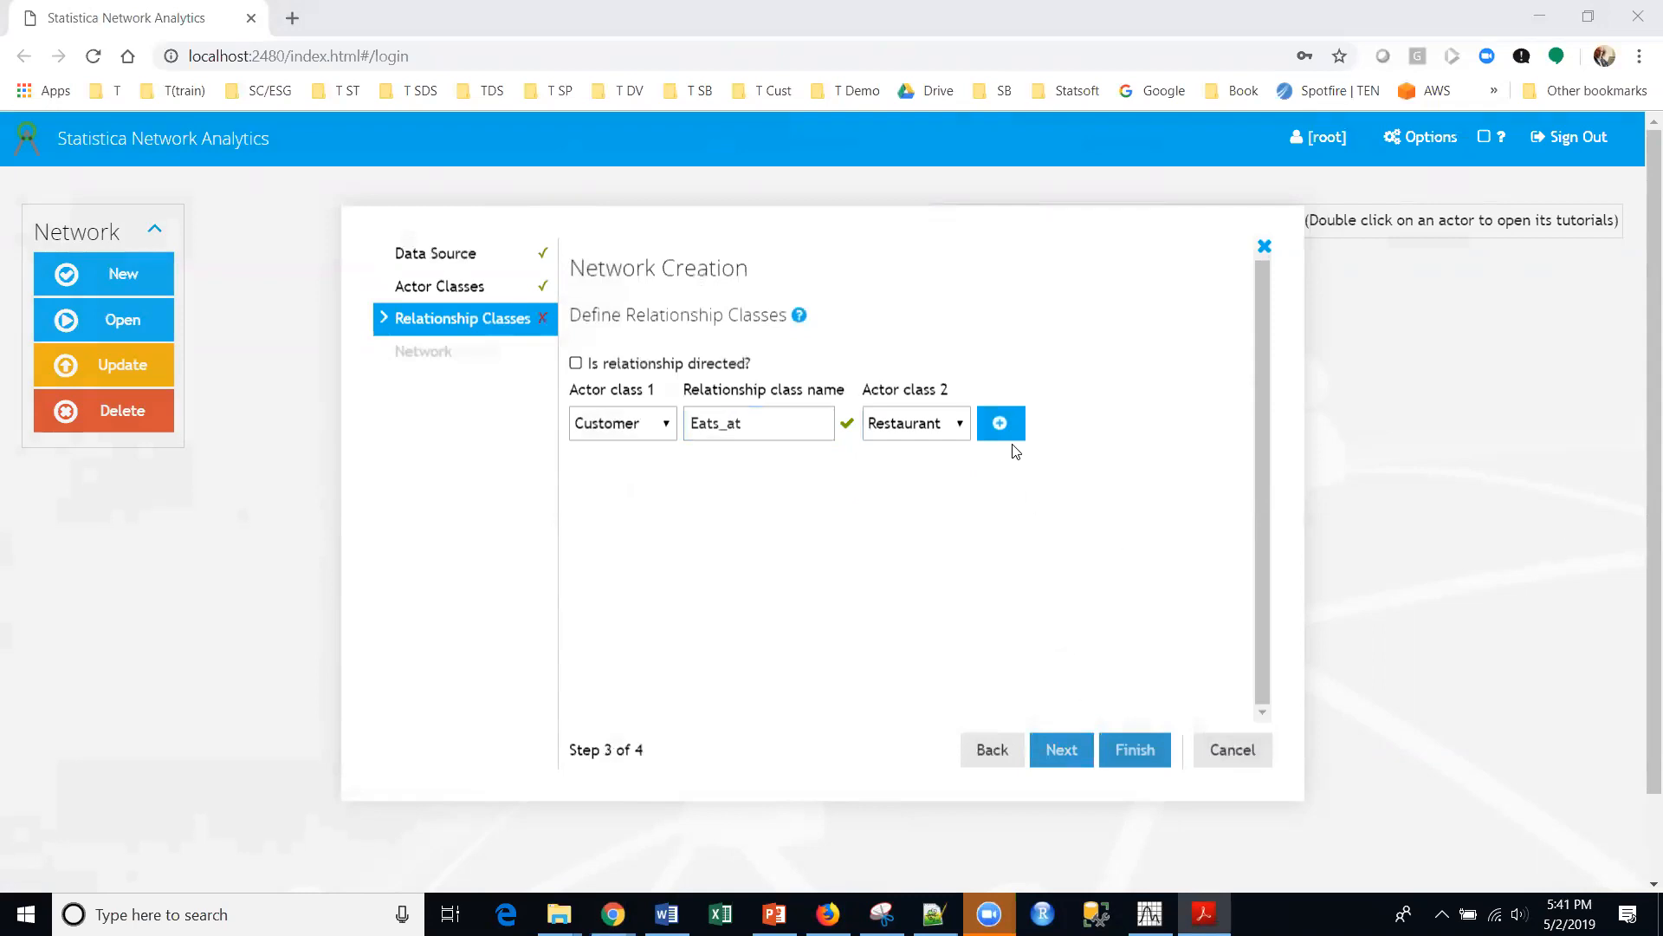
{"action": "left_click", "coordinate": [1000, 423]}
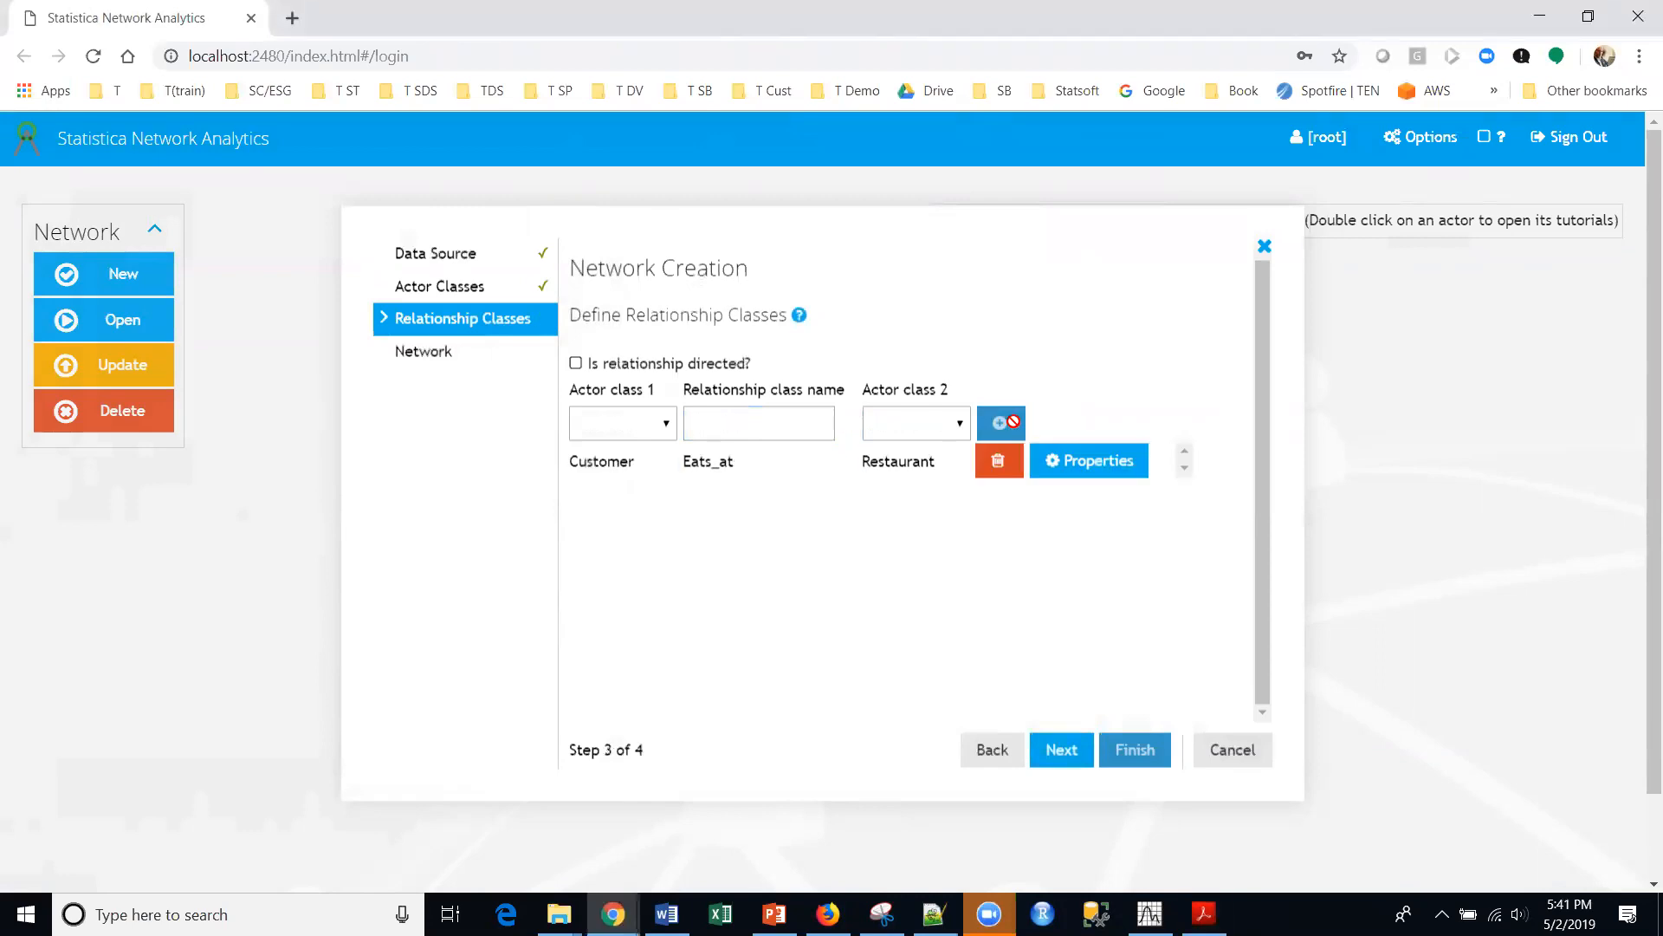
Add a Rating property with the integer data type to the Eats_at relationship class
{"action": "key", "text": "alt+Tab"}
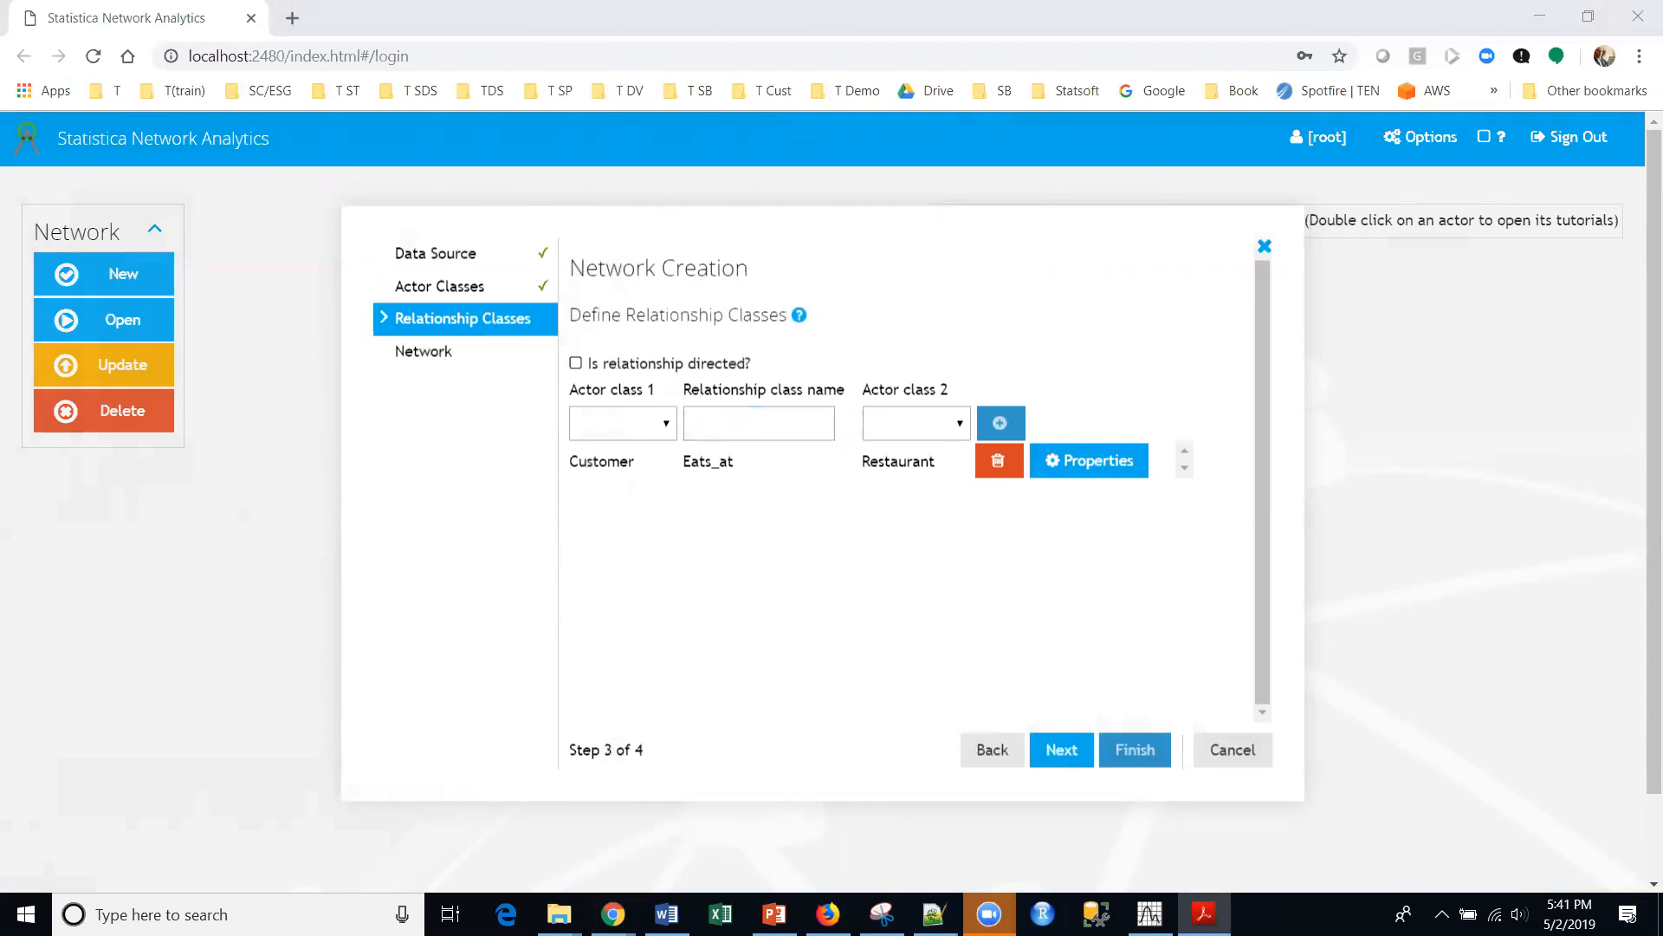
{"action": "left_click", "coordinate": [1062, 462]}
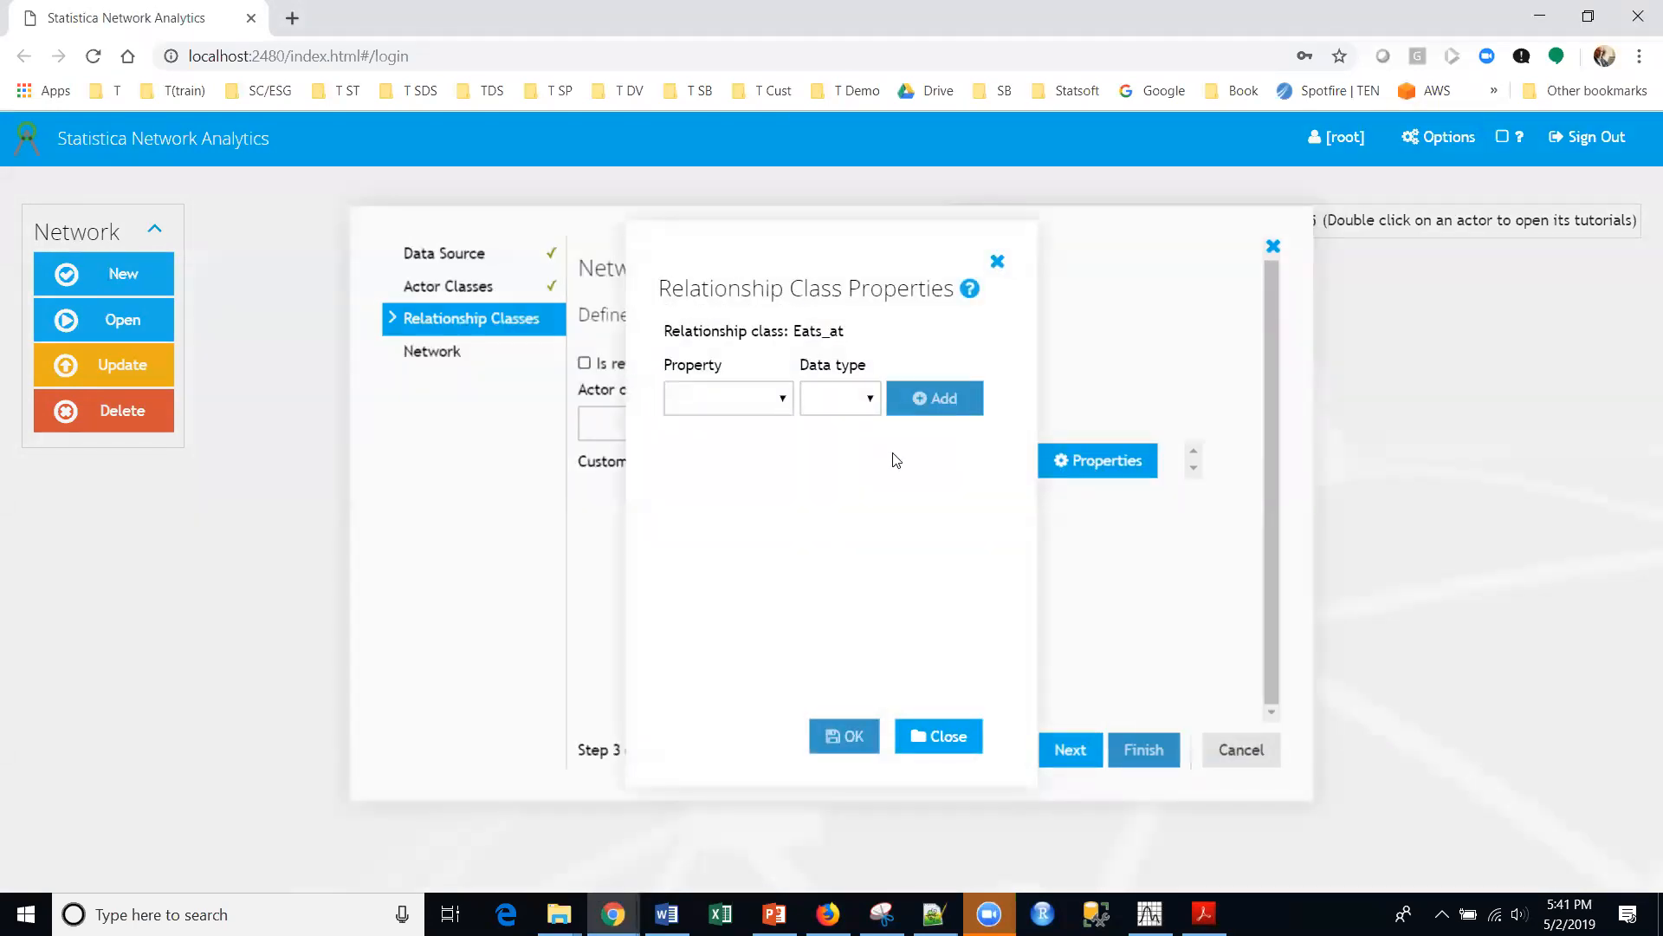
{"action": "left_click", "coordinate": [785, 403]}
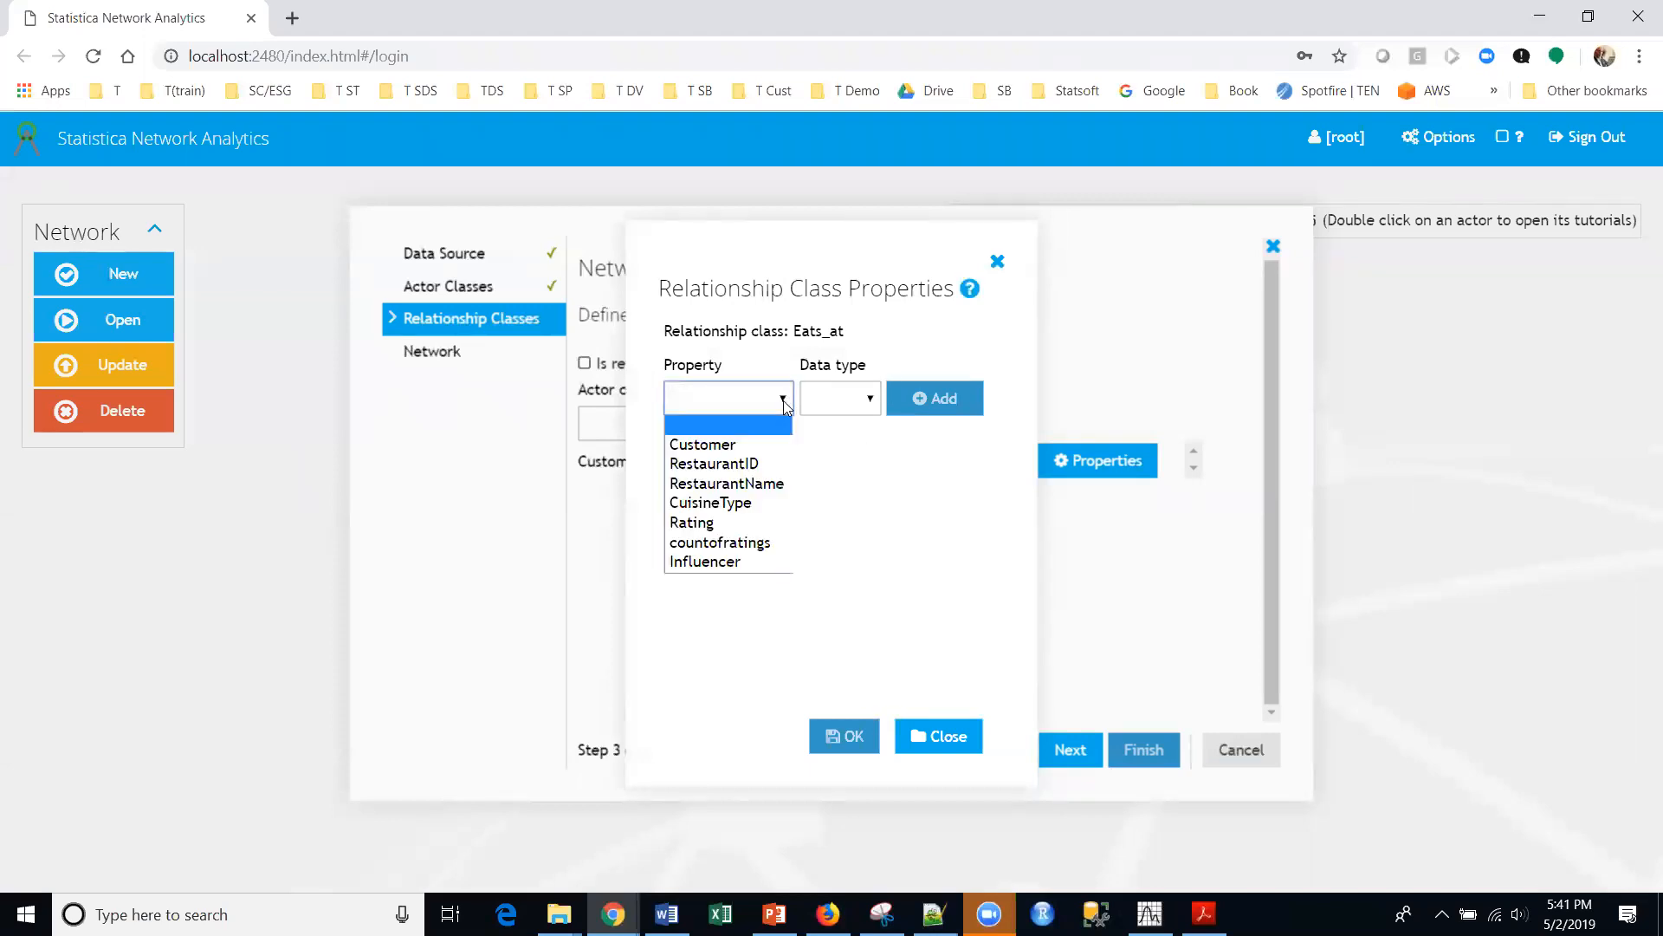
{"action": "left_click", "coordinate": [719, 523]}
{"action": "left_click", "coordinate": [857, 402]}
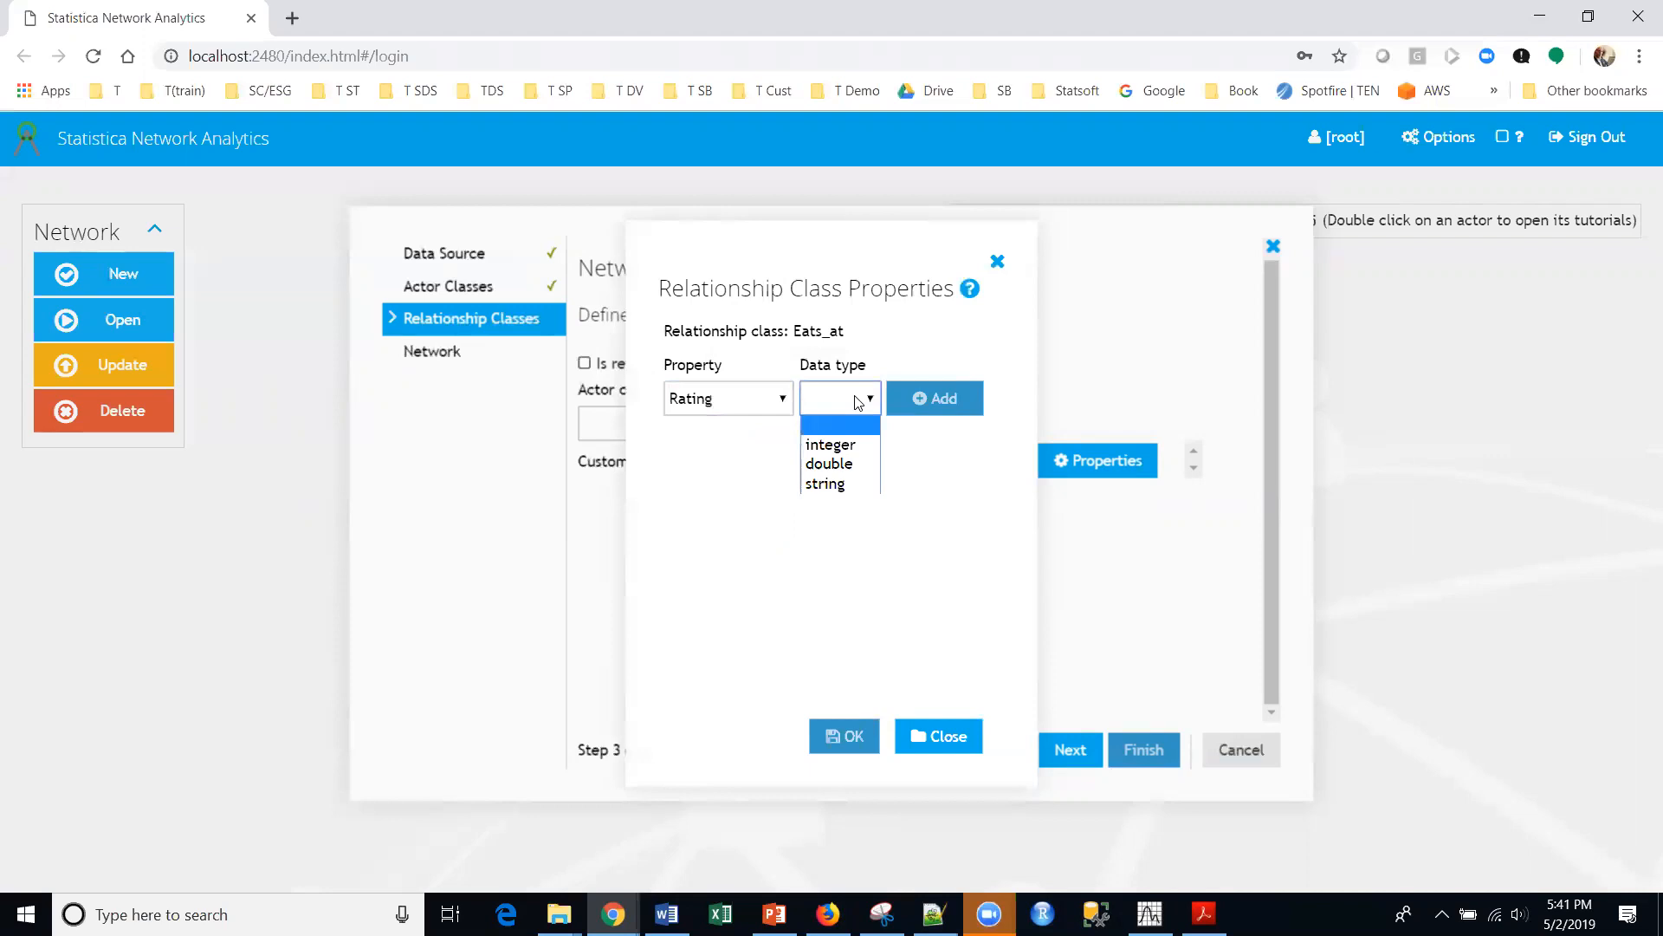
{"action": "left_click", "coordinate": [830, 444]}
{"action": "left_click", "coordinate": [924, 397]}
Save the Eats_at properties and proceed to defining the network
{"action": "key", "text": "alt+Tab"}
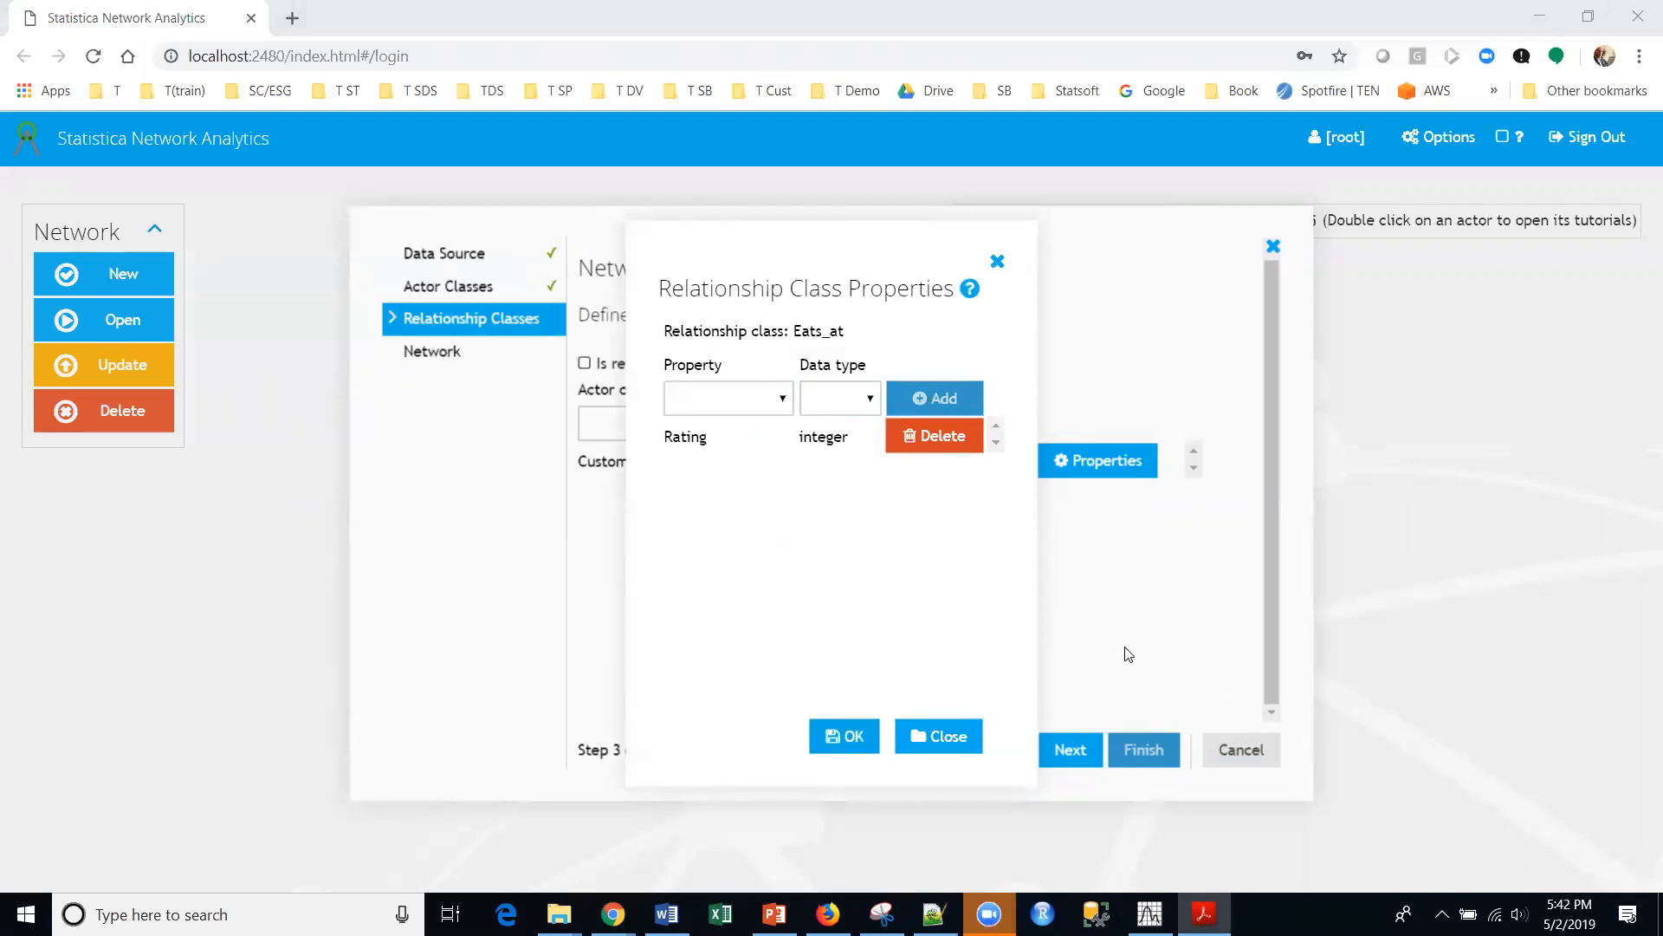
{"action": "left_click", "coordinate": [852, 737]}
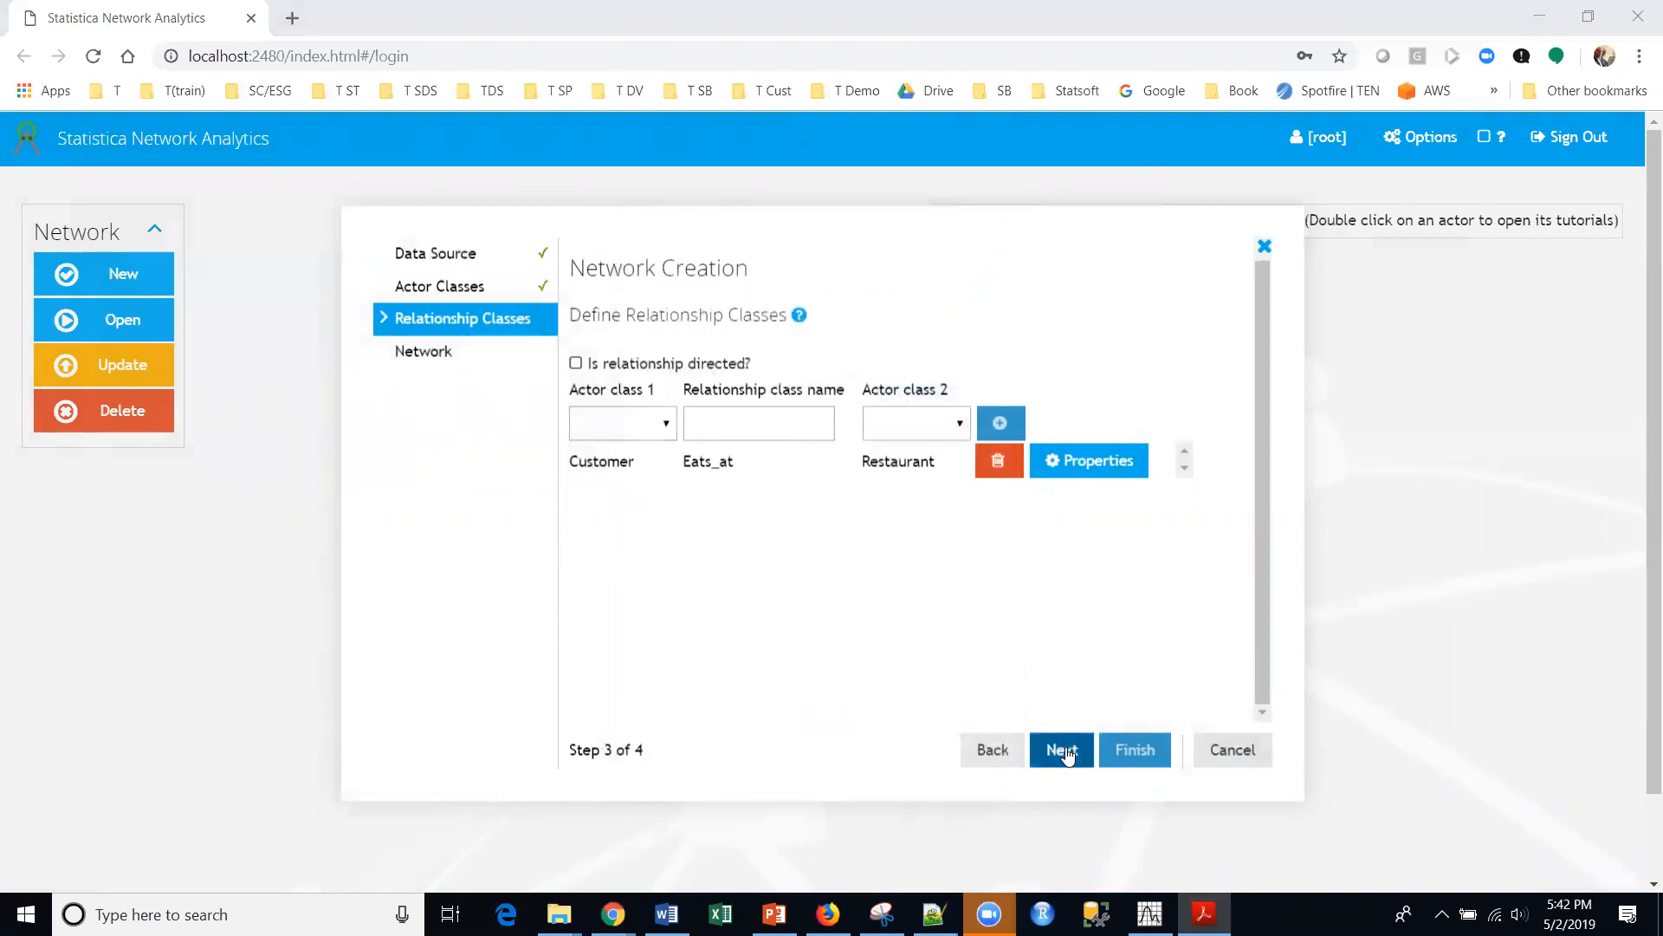
{"action": "left_click", "coordinate": [1064, 751]}
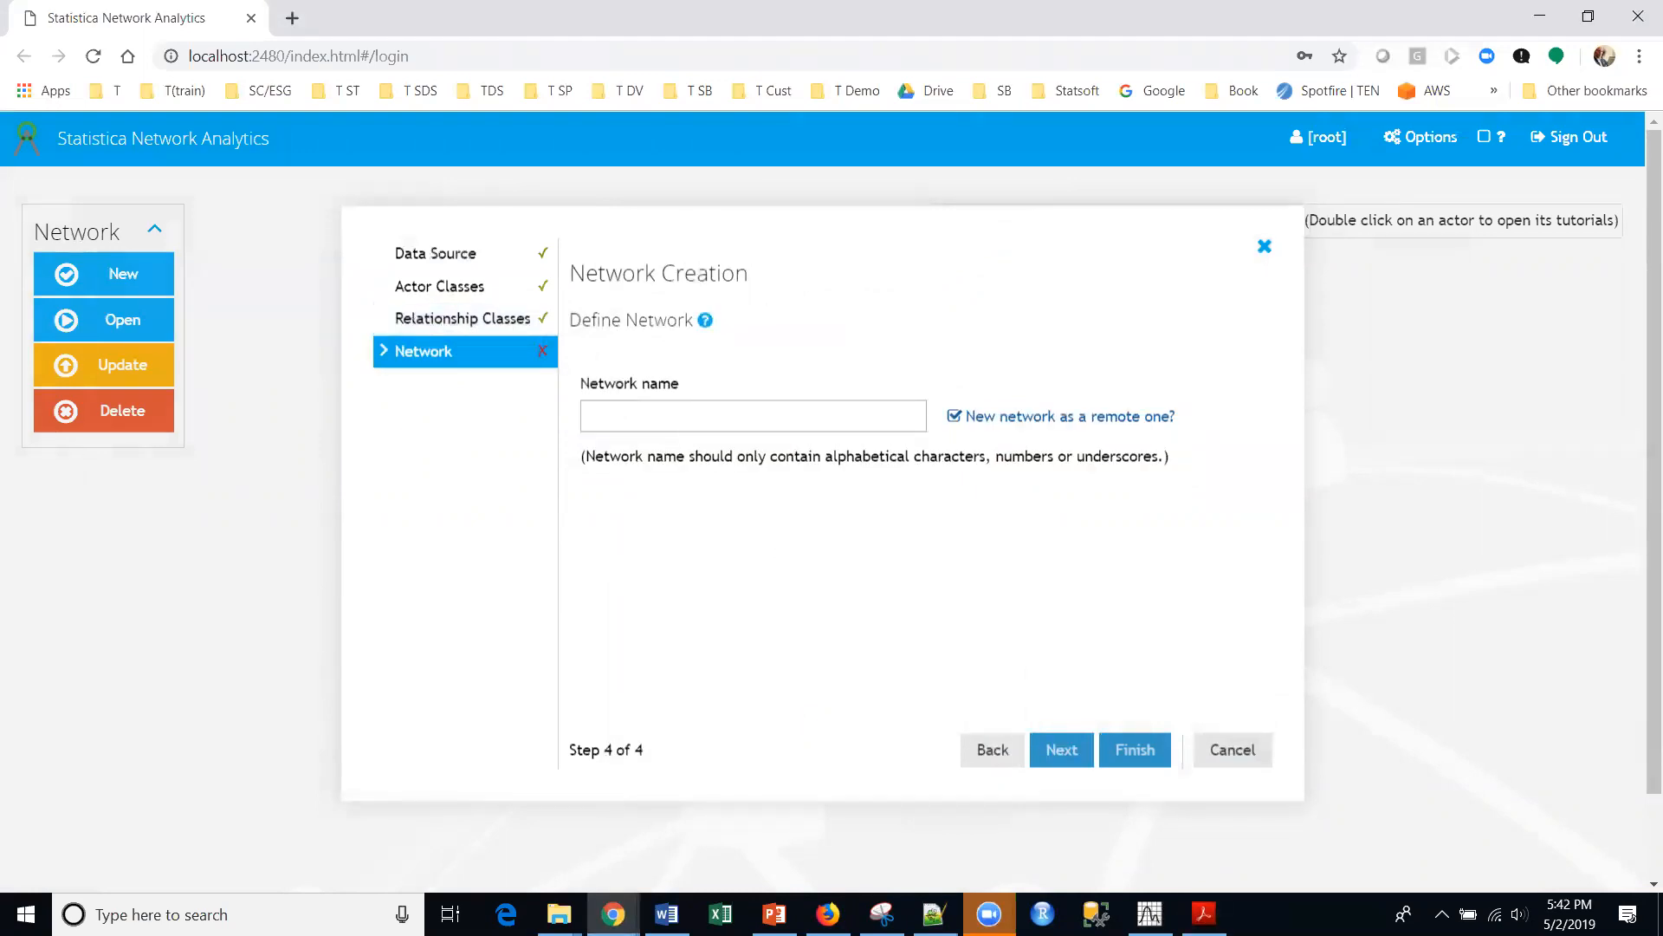
Make the new network non-remote, name it Restaurant_Infl and finish creating it
{"action": "key", "text": "alt+Tab"}
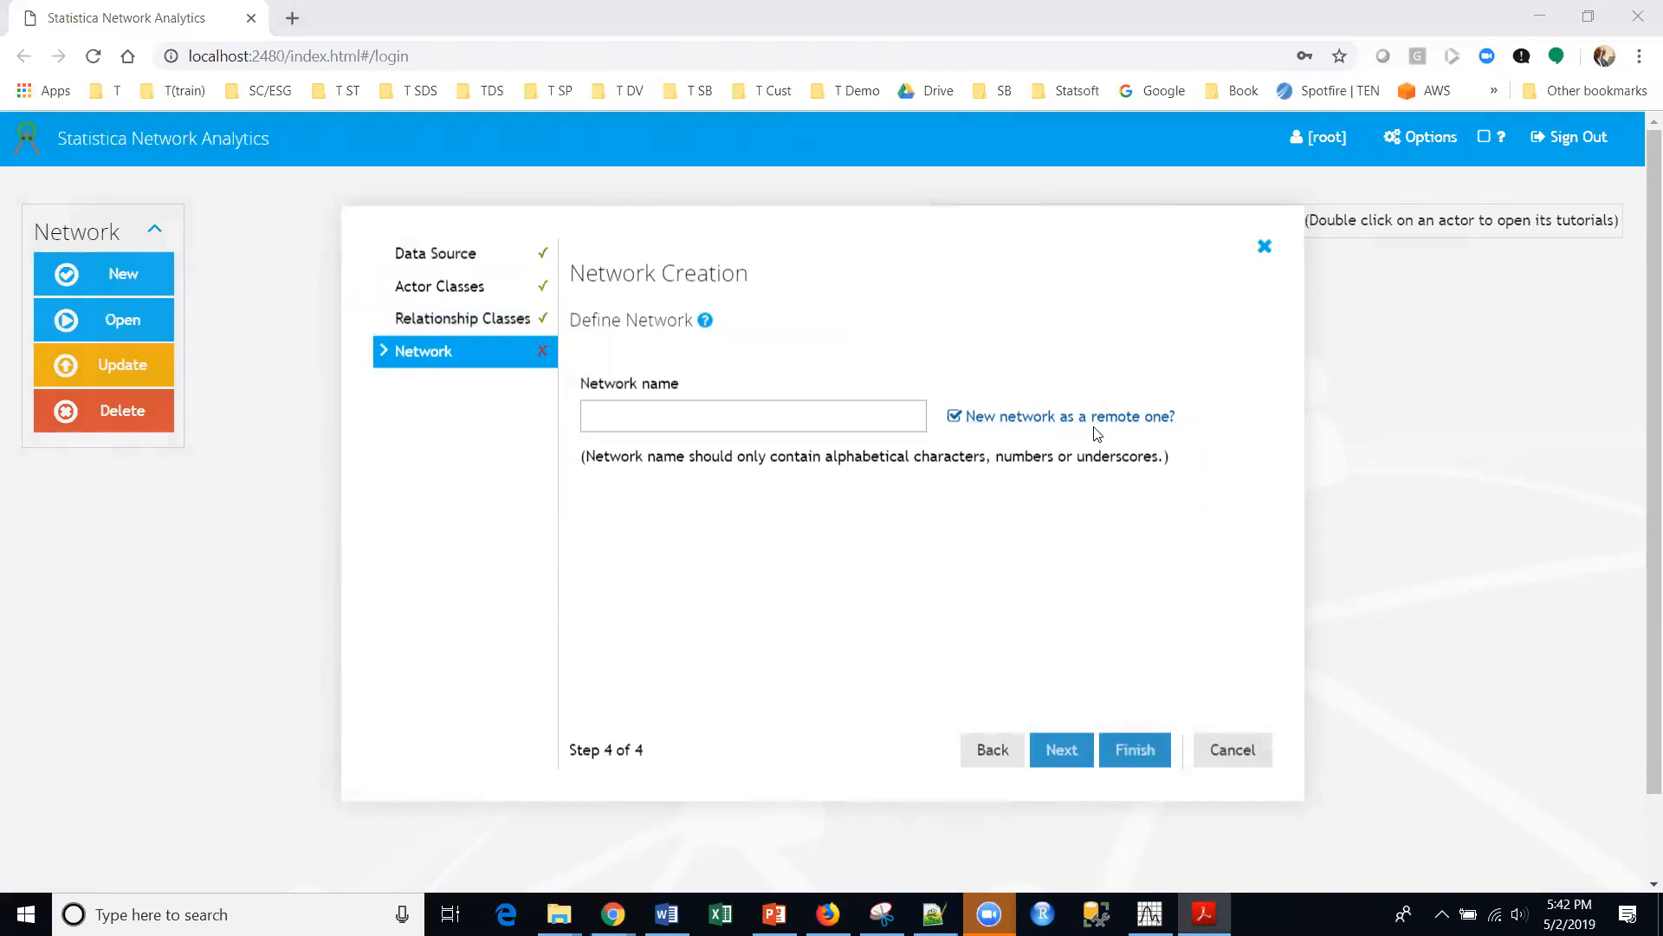
{"action": "left_click", "coordinate": [966, 424]}
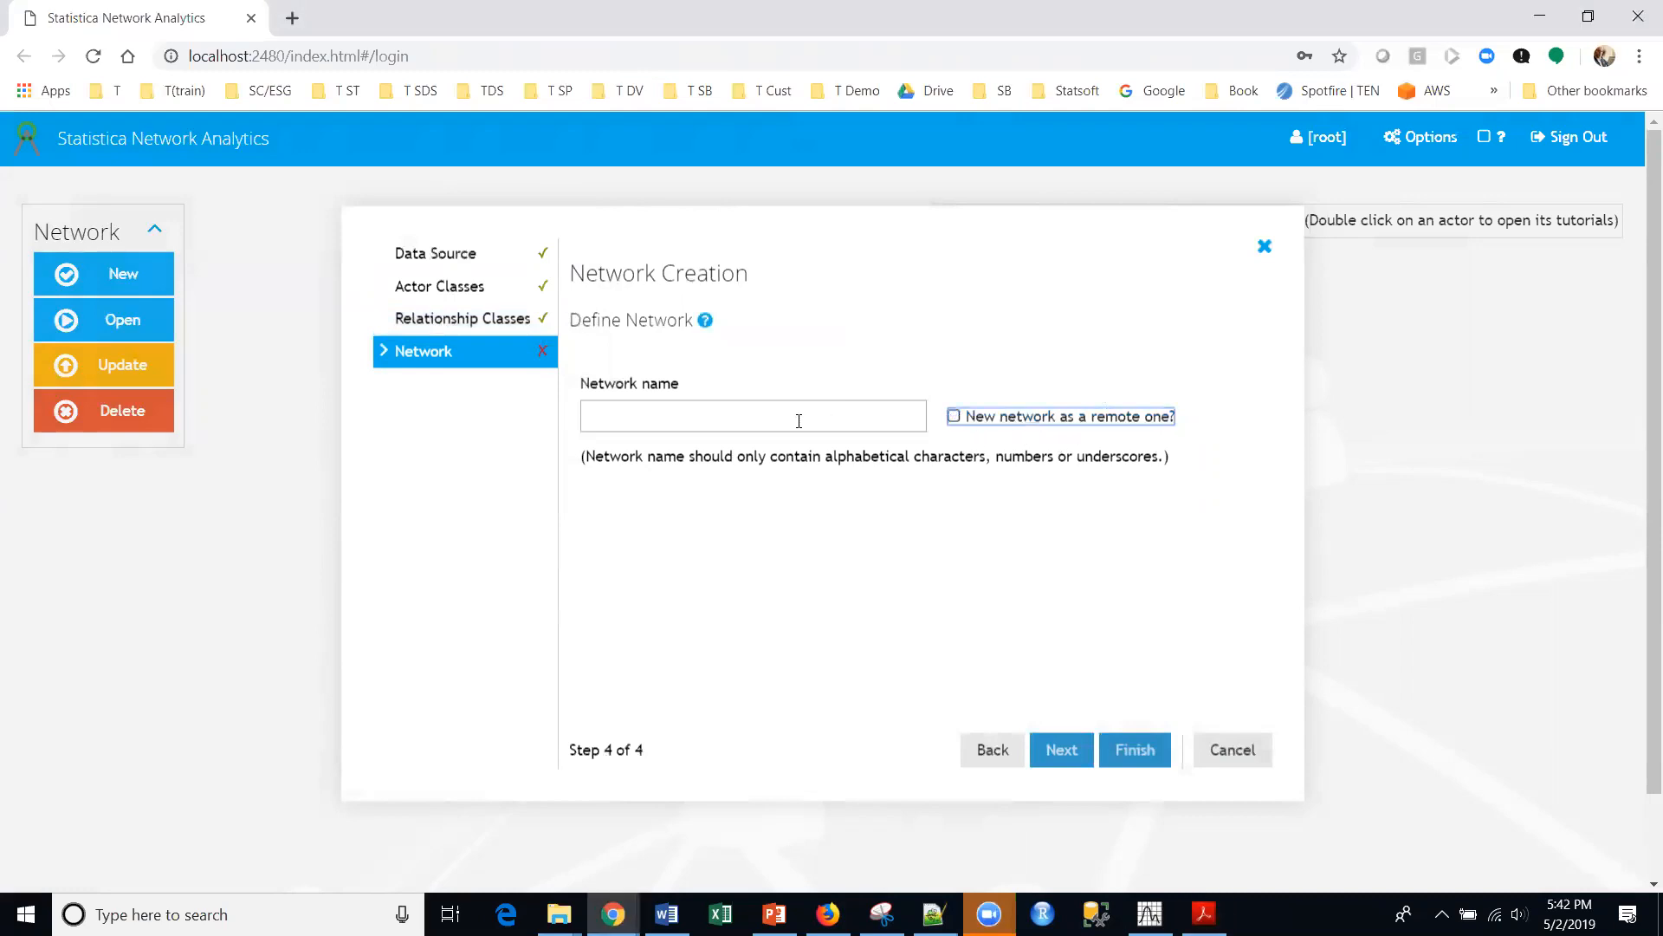
{"action": "left_click", "coordinate": [711, 424]}
{"action": "type", "text": "R"}
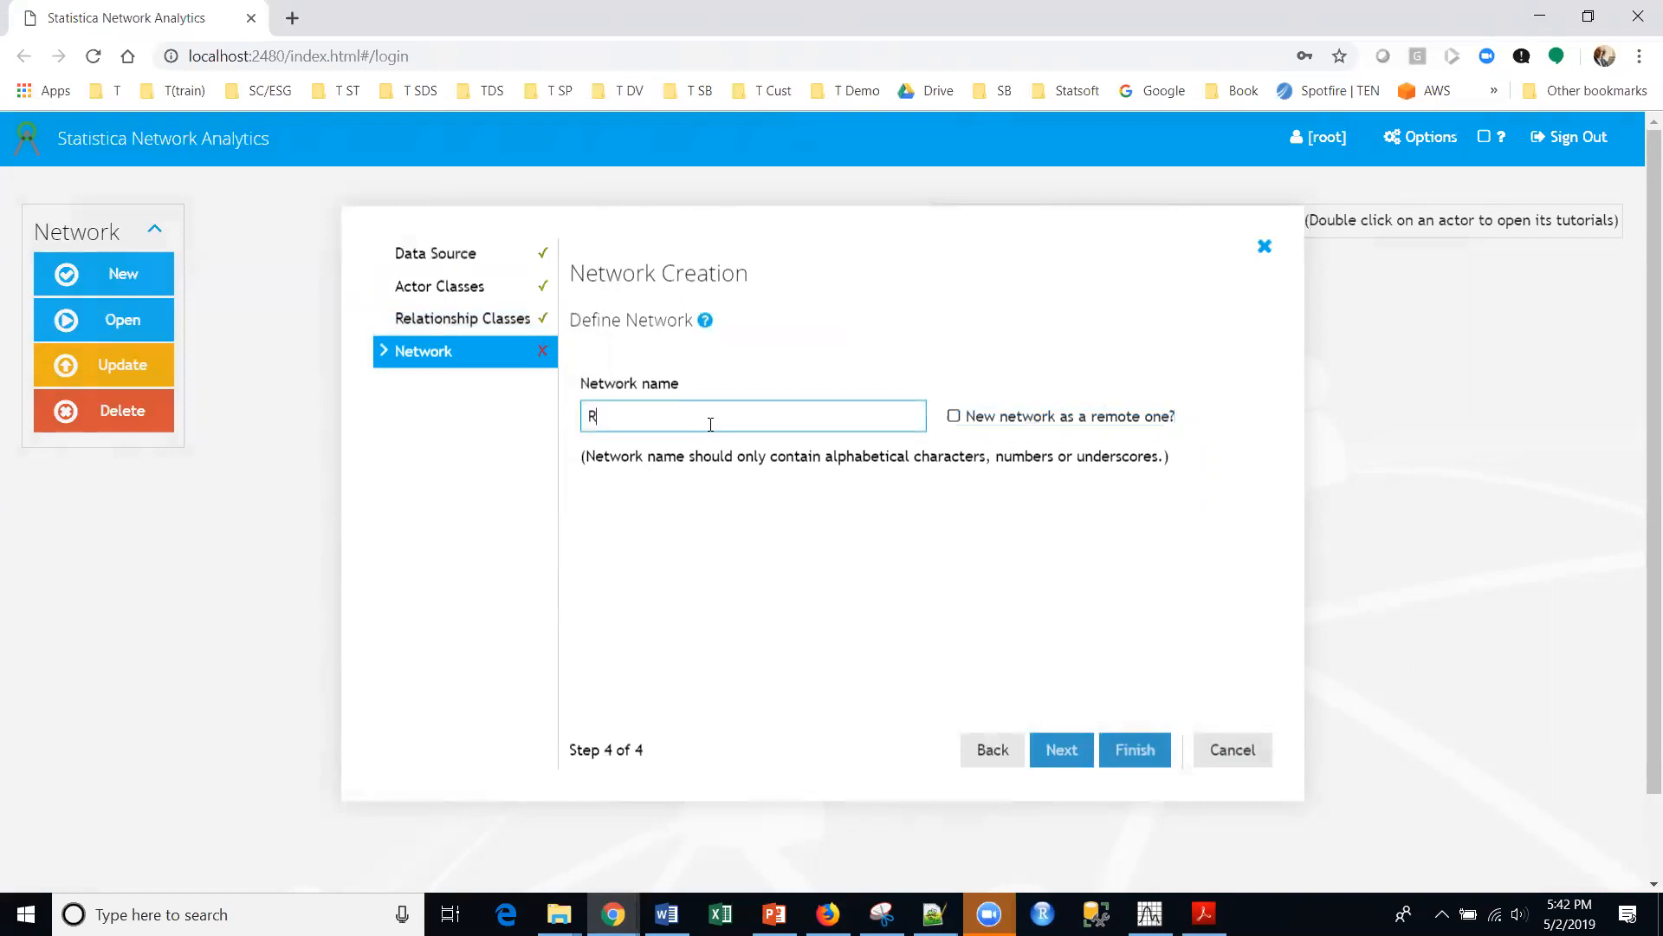
{"action": "type", "text": "estaurant"}
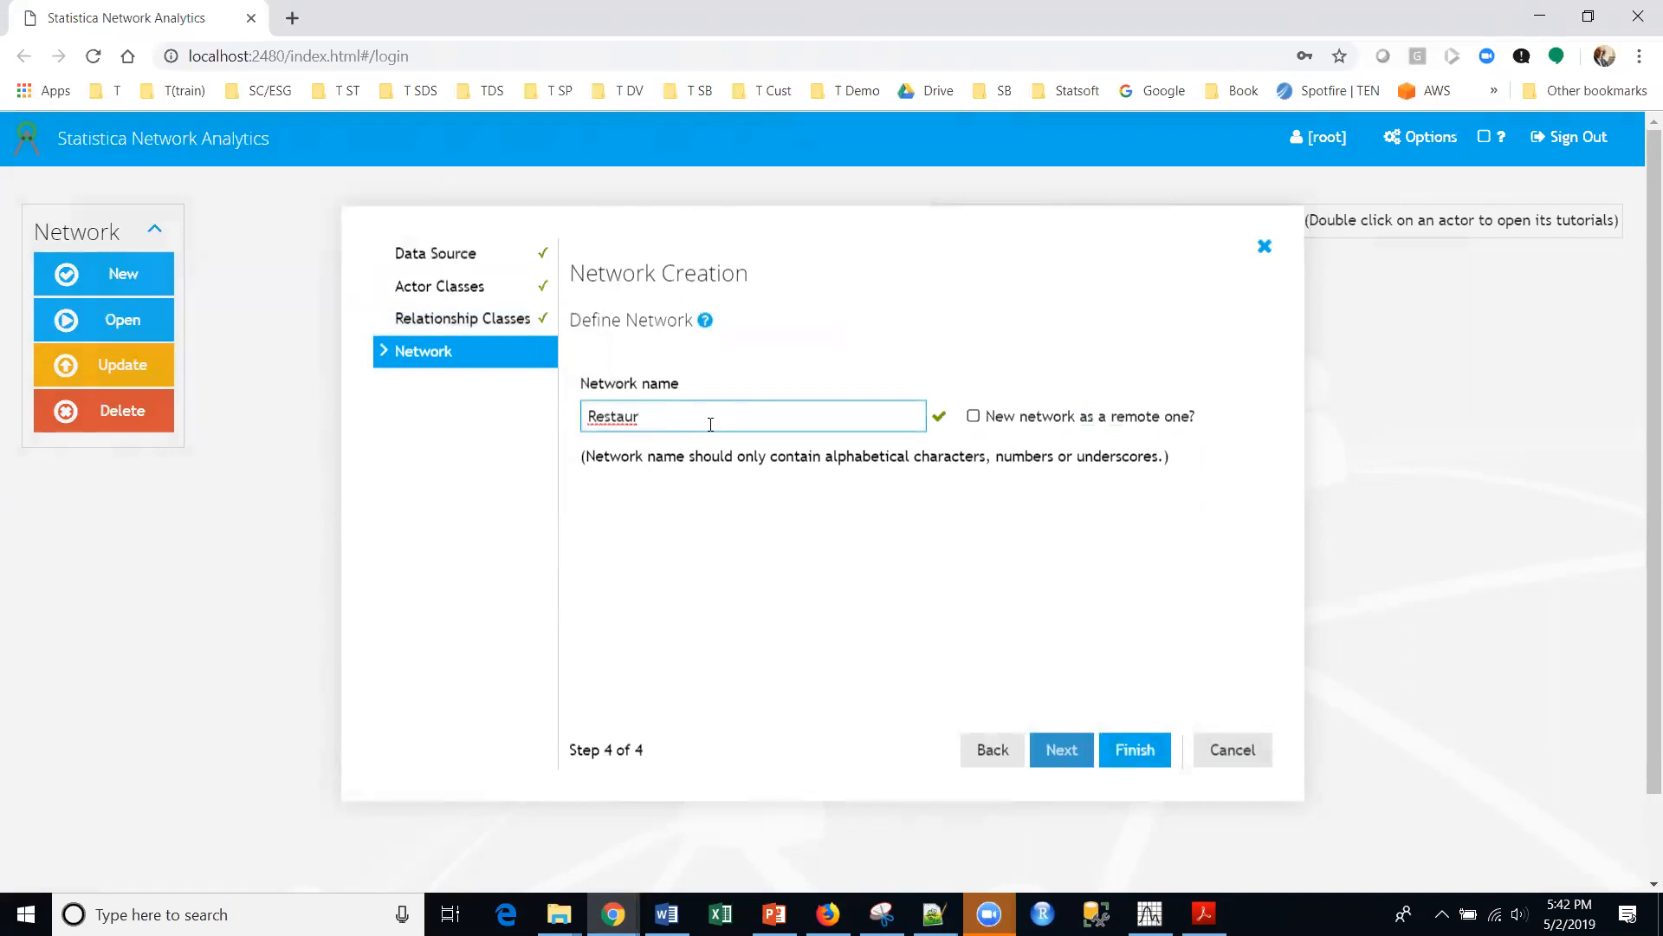
{"action": "type", "text": "ant_Infl"}
{"action": "left_click", "coordinate": [1134, 750]}
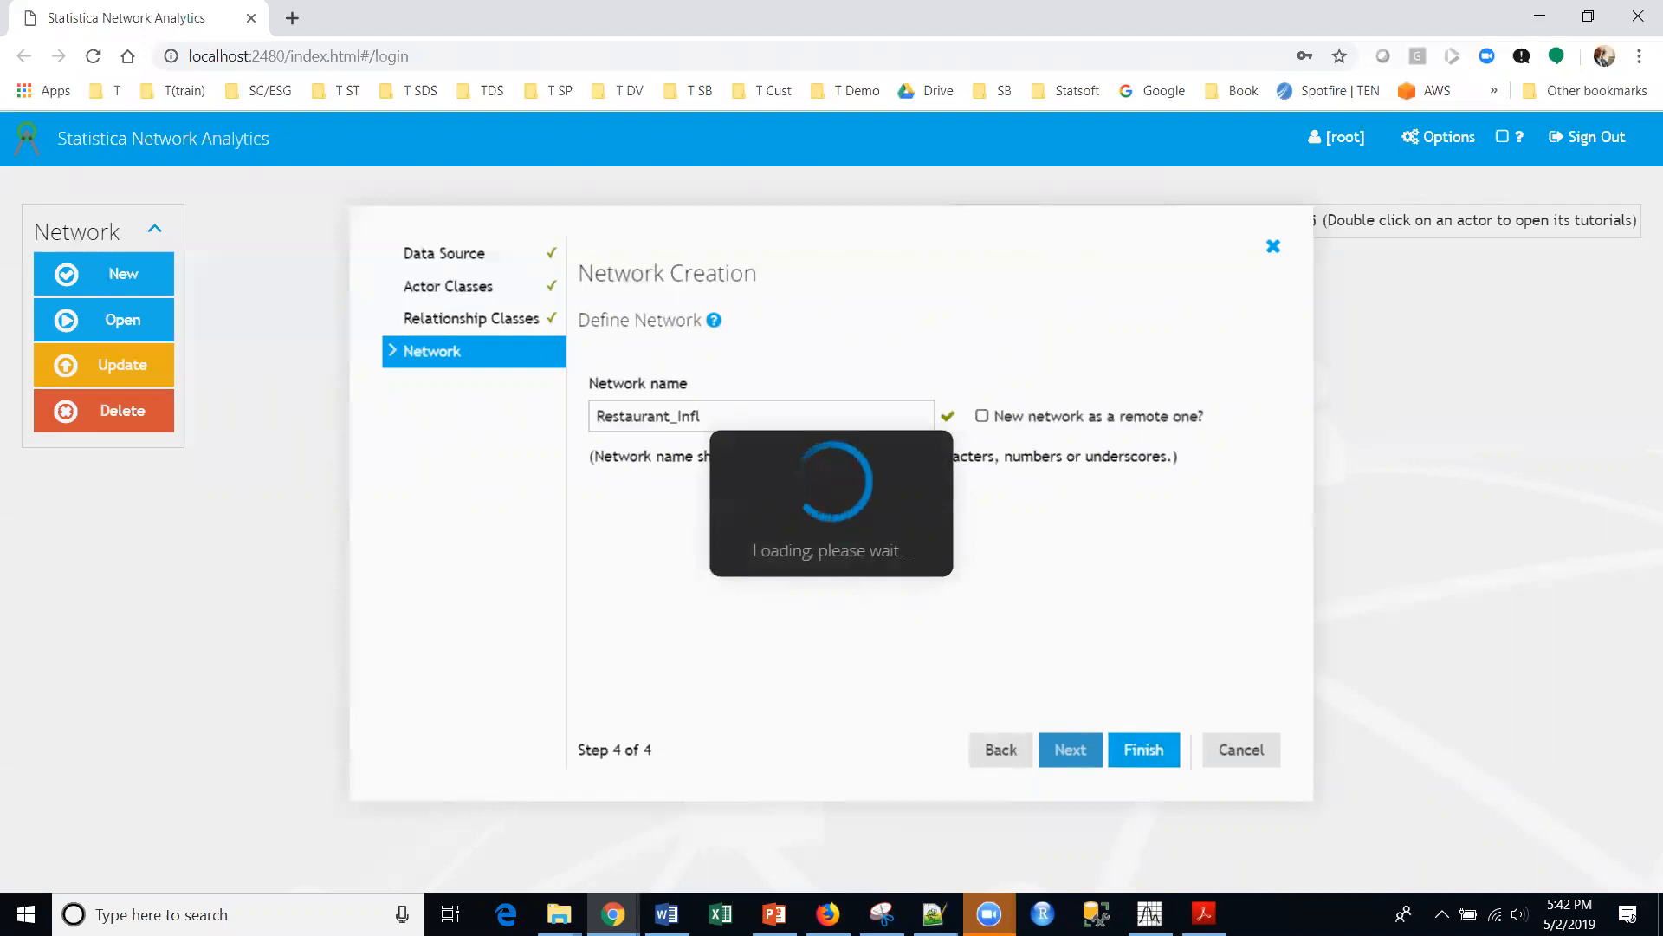
Set the graph's relationship length to 75 and relationship width to 0.2 in the general graph options
{"action": "key", "text": "alt+Tab"}
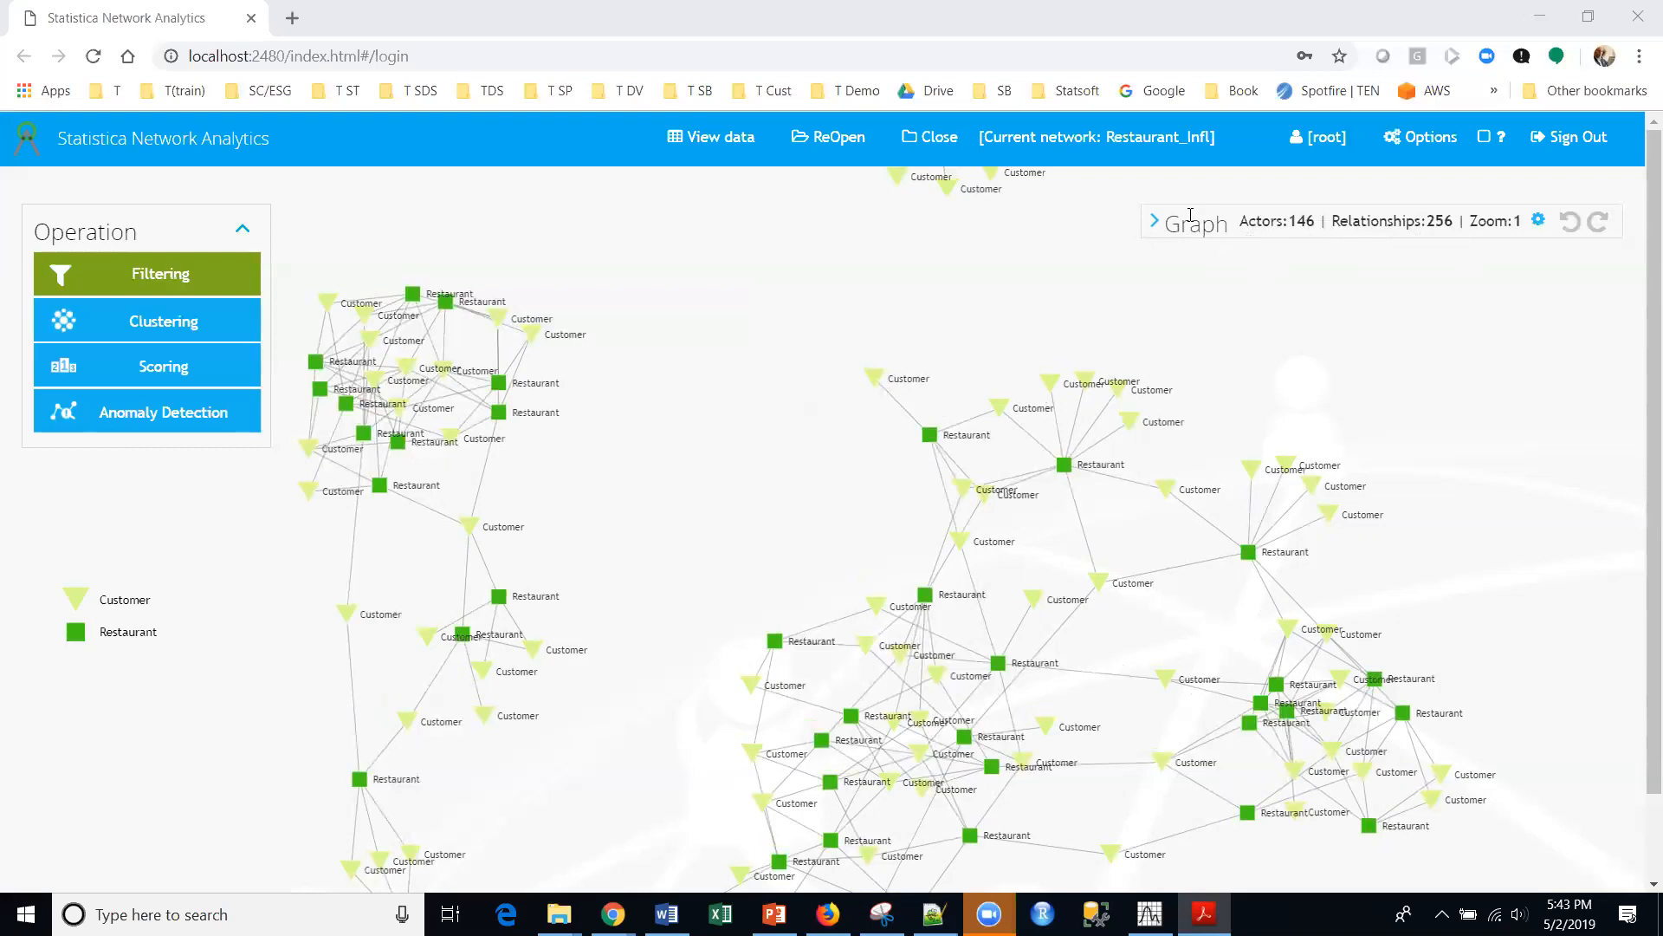
{"action": "left_click", "coordinate": [1539, 221]}
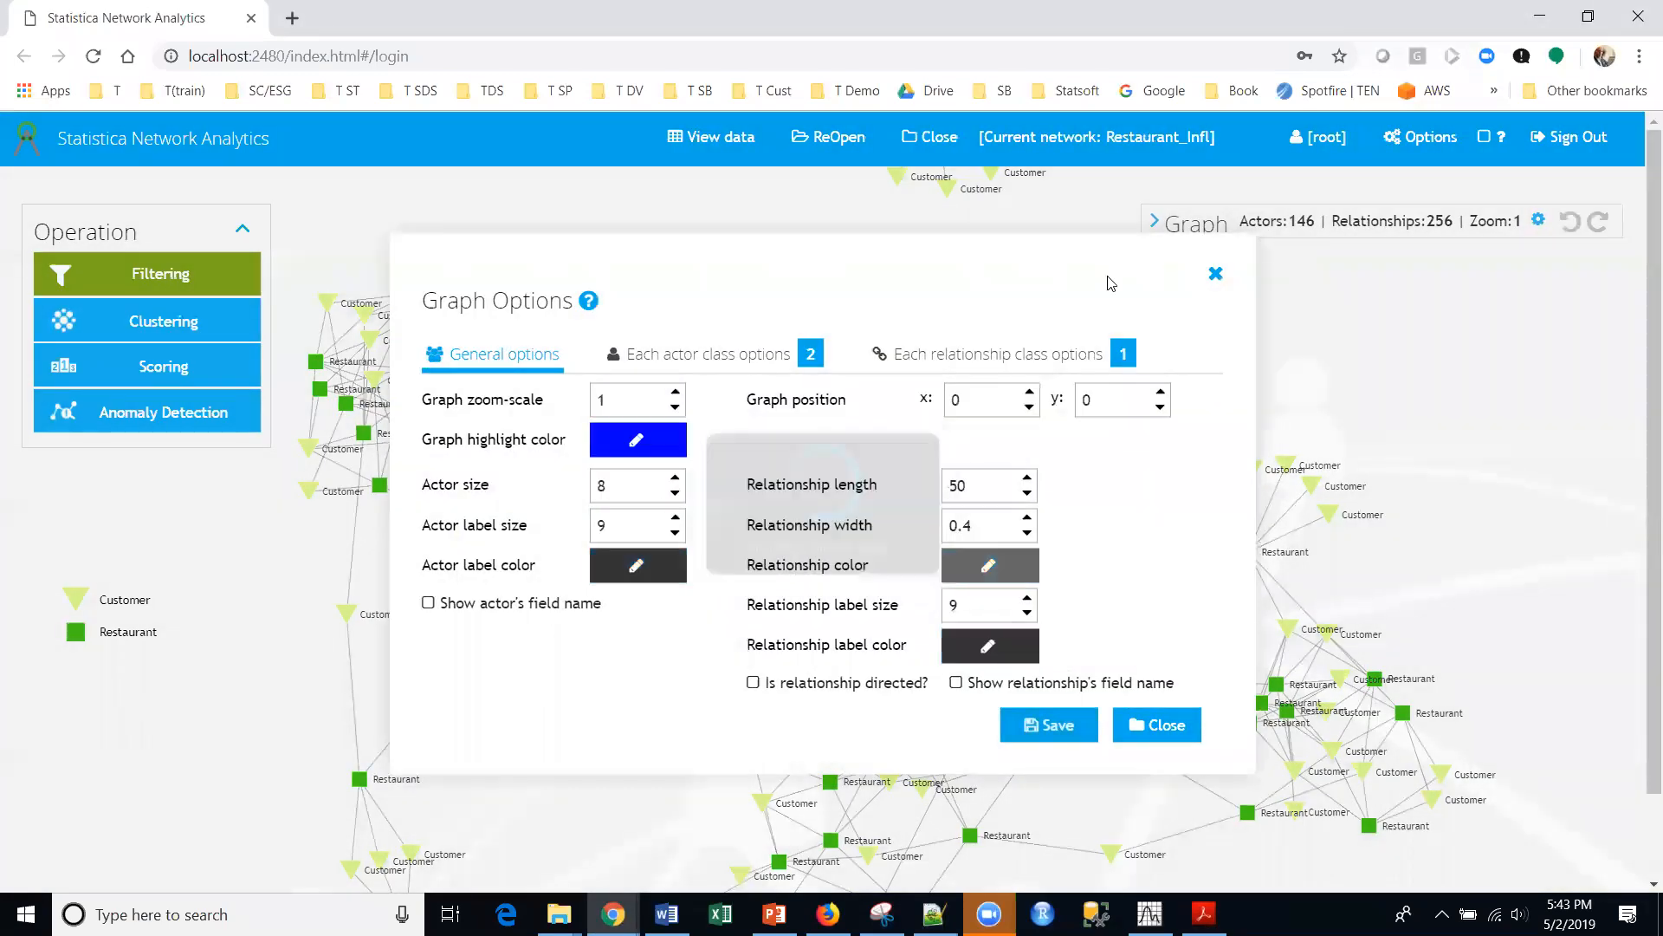
{"action": "left_click_drag", "start_coordinate": [994, 485], "coordinate": [946, 486]}
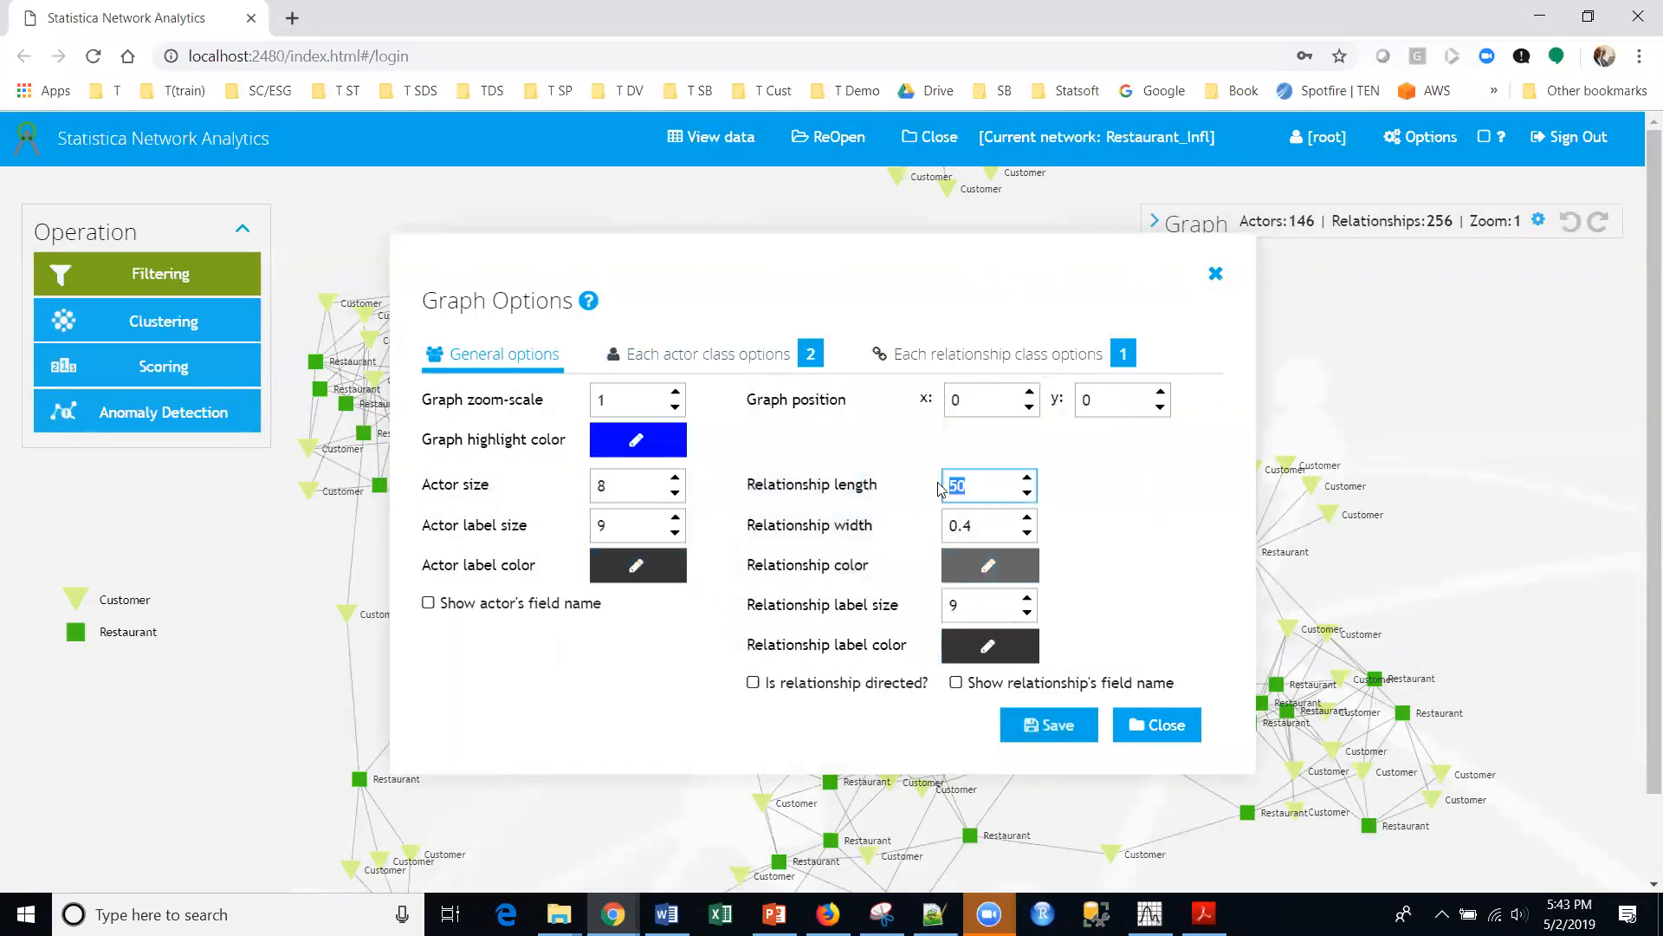
{"action": "type", "text": "75"}
{"action": "left_click", "coordinate": [985, 524]}
{"action": "key", "text": "BackSpace"}
{"action": "type", "text": "2"}
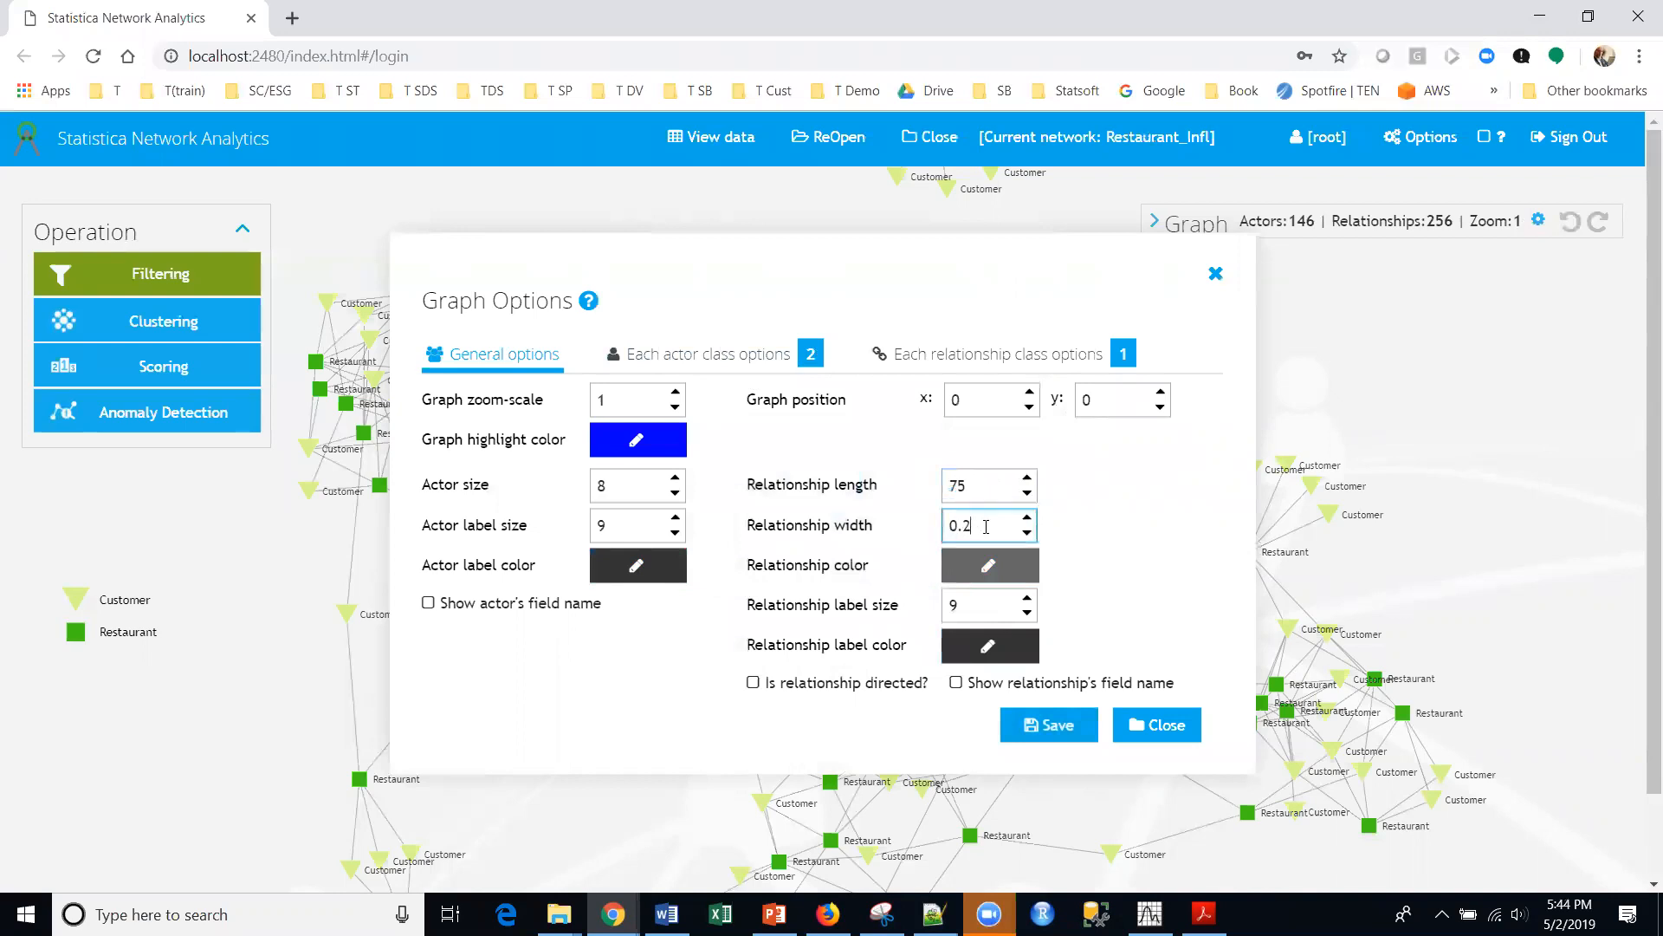
{"action": "left_click", "coordinate": [1165, 555]}
Reset the labels of both the Customer and Restaurant actor classes in the graph options
{"action": "left_click", "coordinate": [714, 364]}
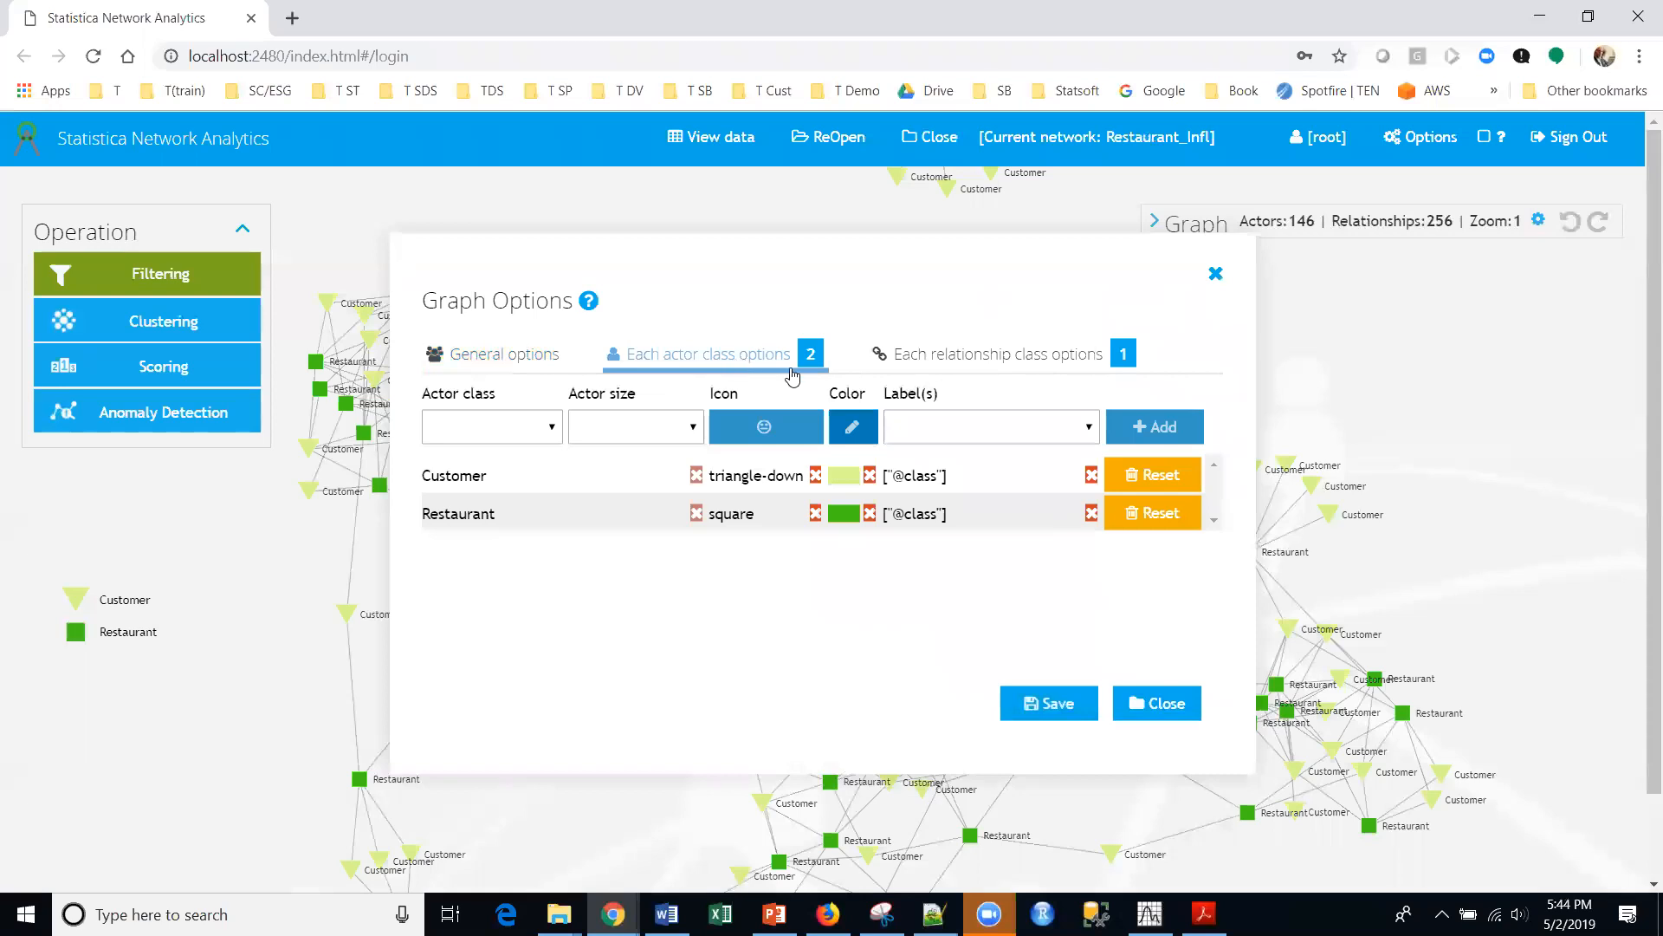
{"action": "key", "text": "alt+Tab"}
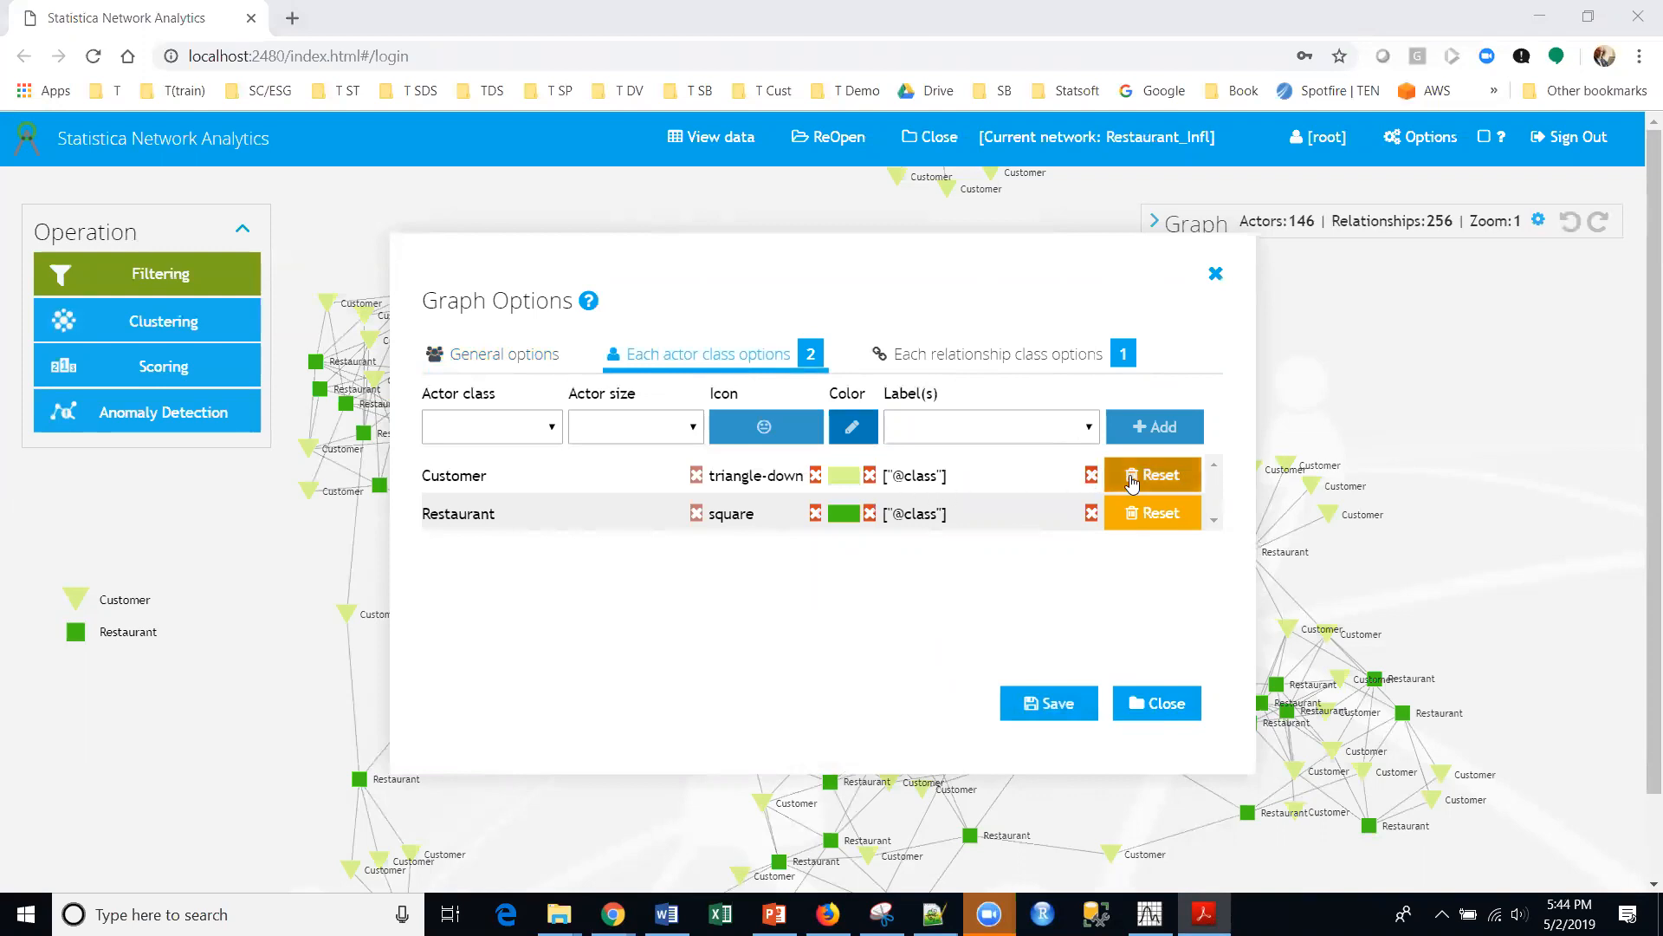
{"action": "left_click", "coordinate": [1091, 477]}
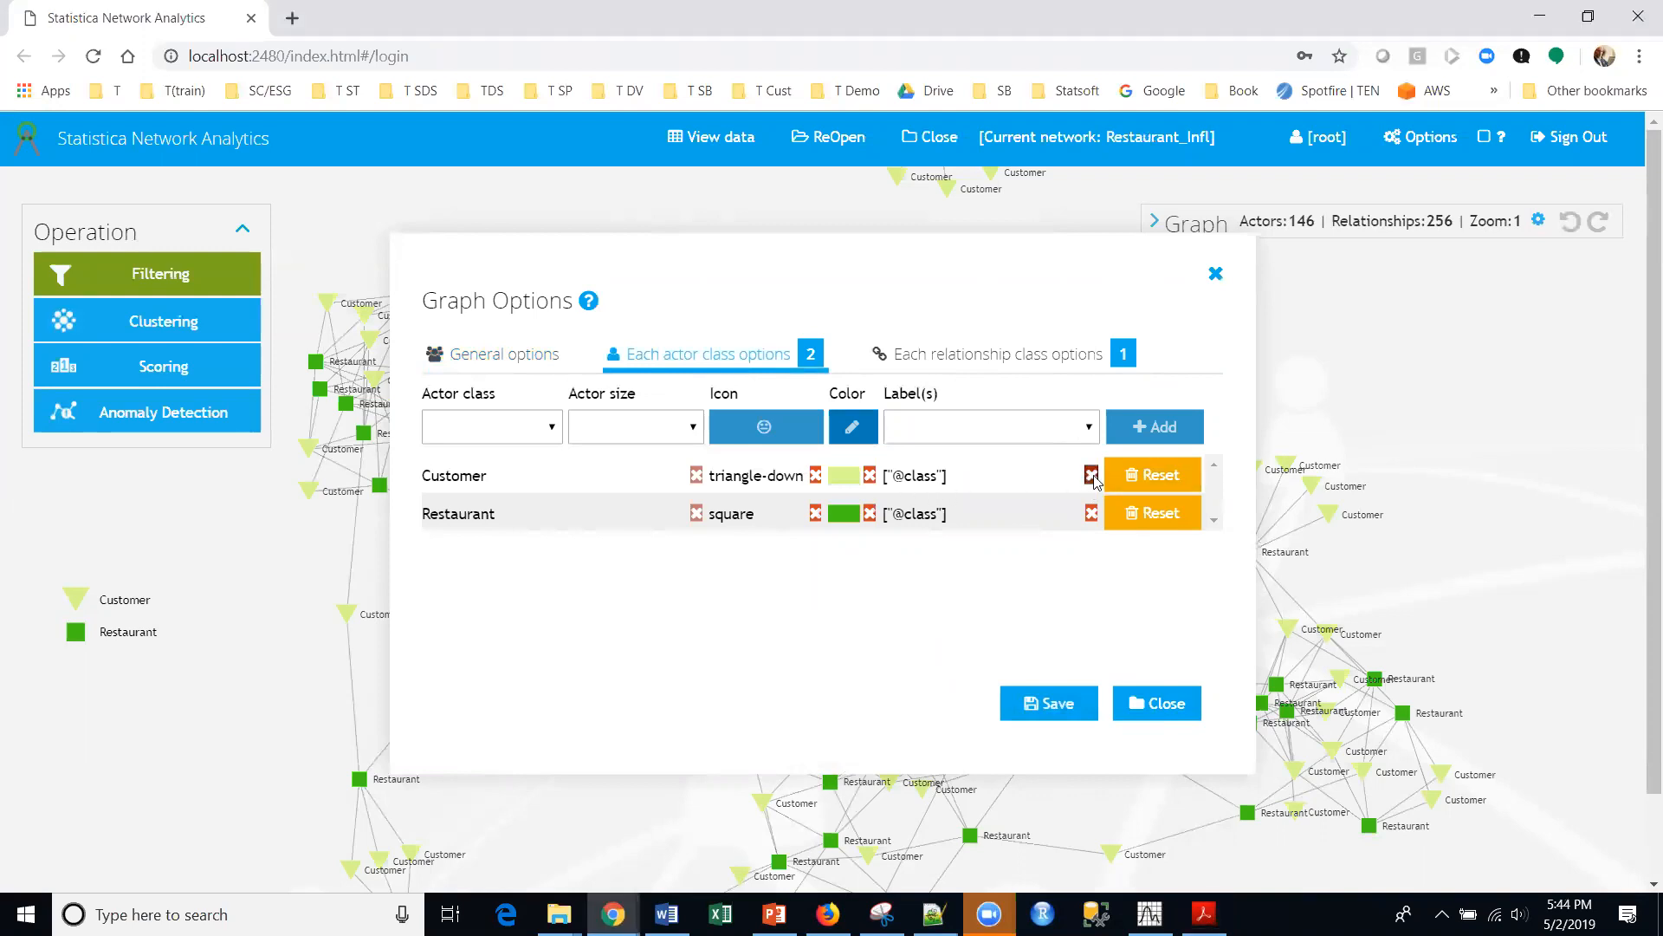
{"action": "left_click", "coordinate": [983, 552]}
{"action": "left_click", "coordinate": [1092, 514]}
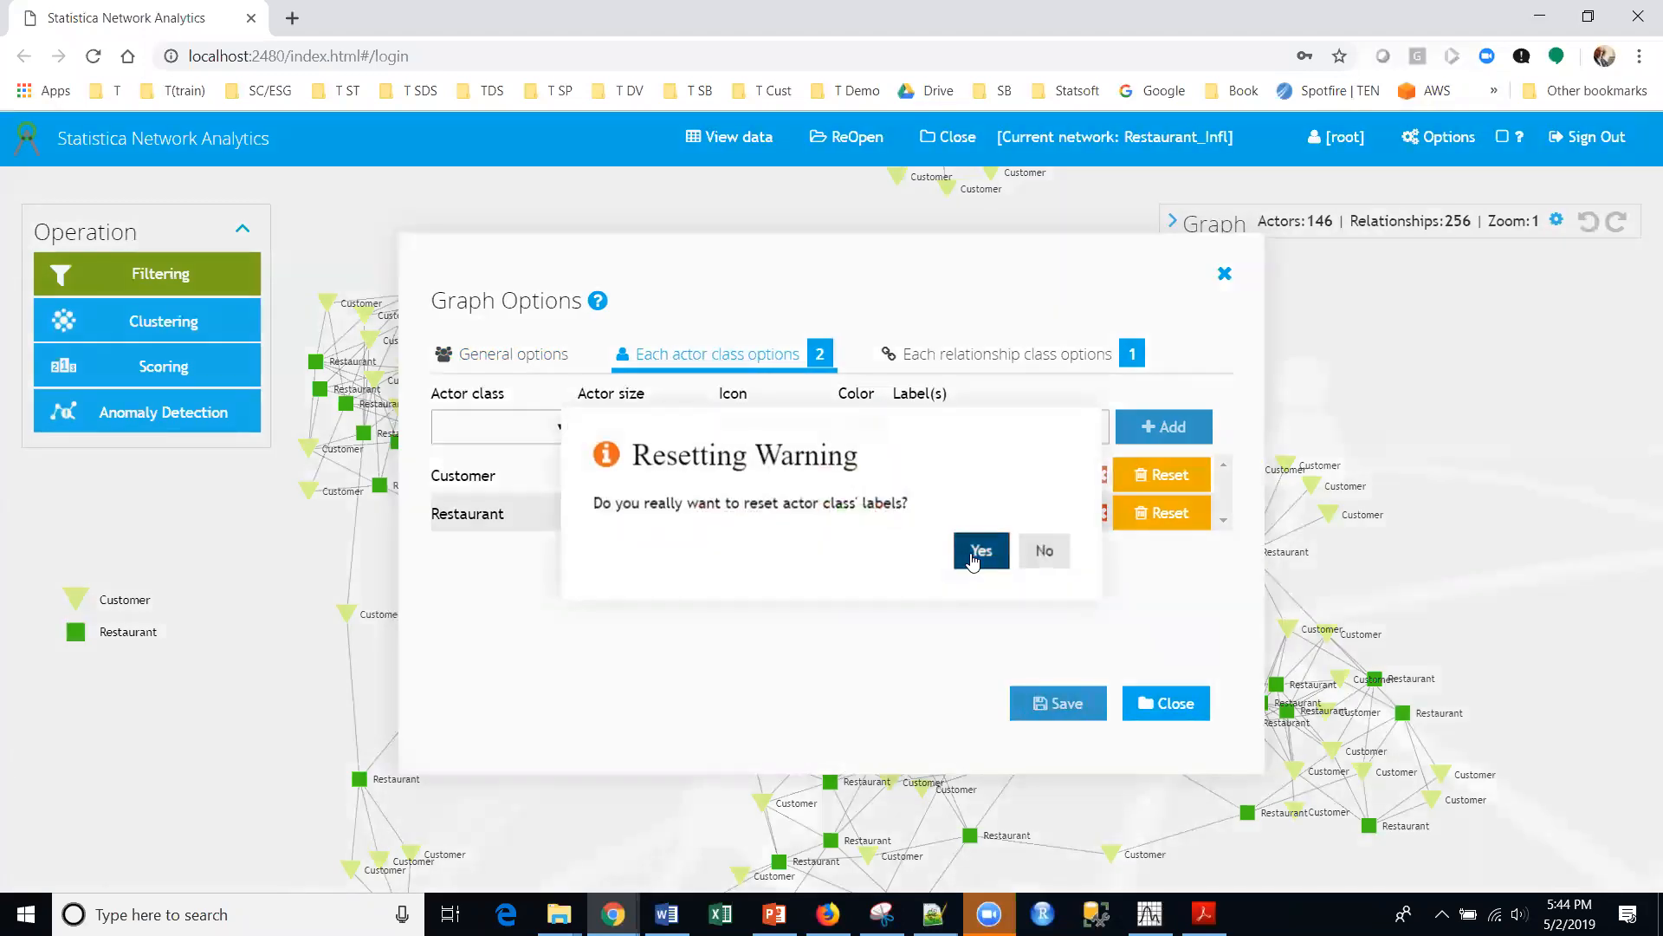
{"action": "left_click", "coordinate": [978, 555]}
Choose the image icon of a person in a suit and tie for the Customer actor class
{"action": "left_click", "coordinate": [495, 428]}
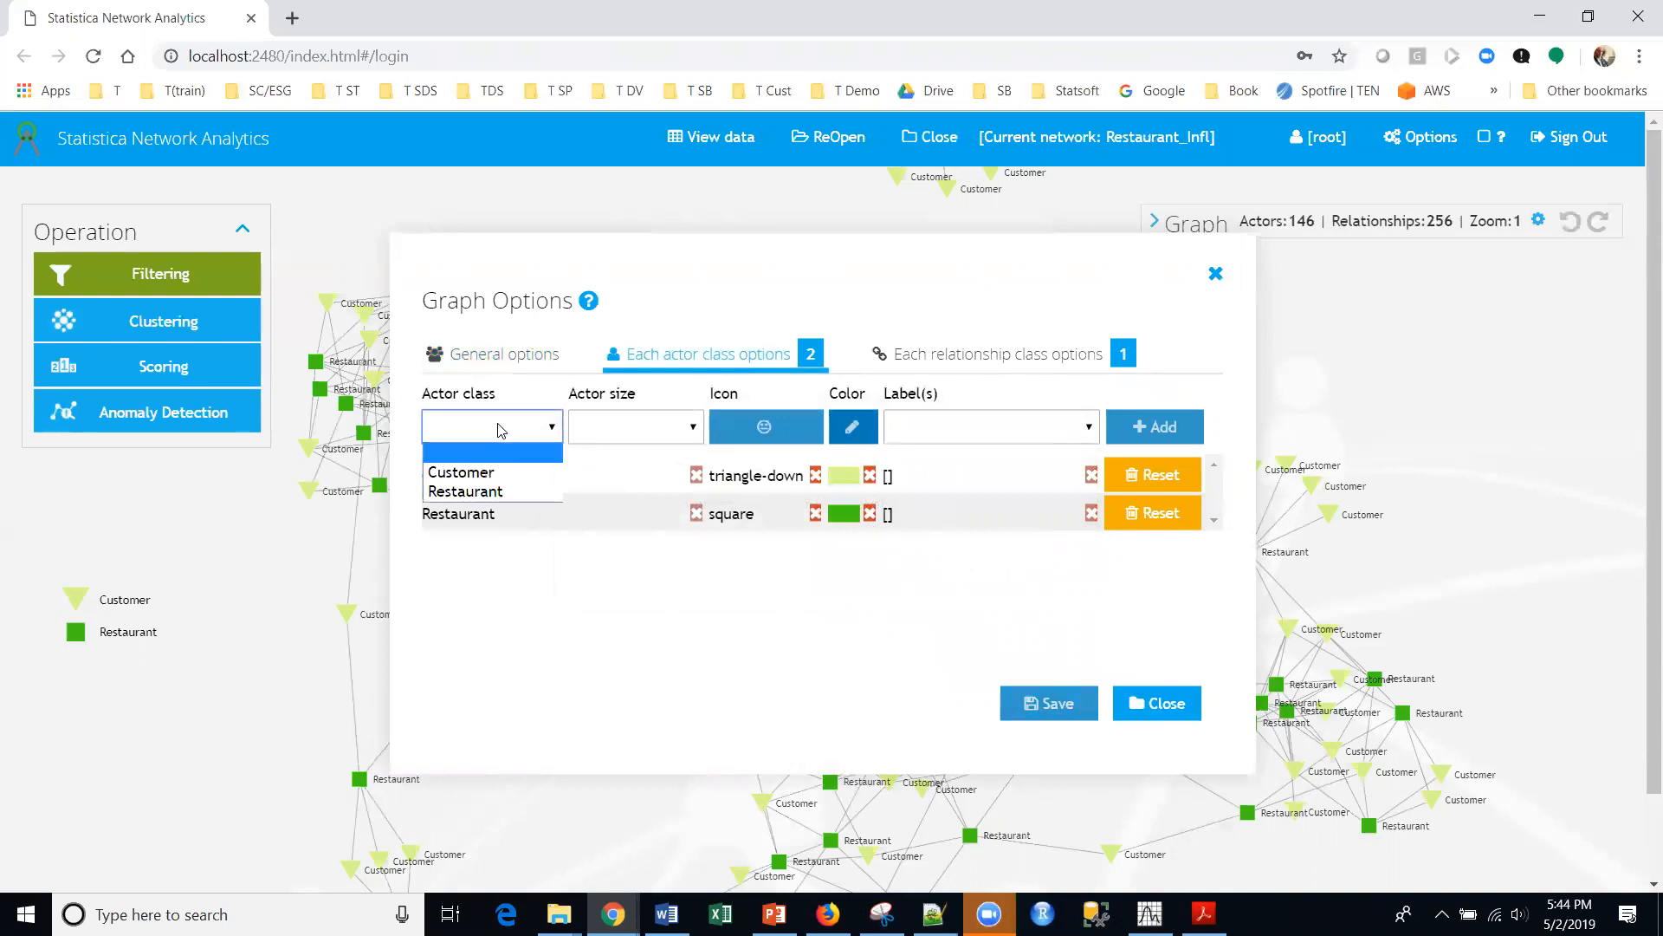
{"action": "left_click", "coordinate": [491, 482]}
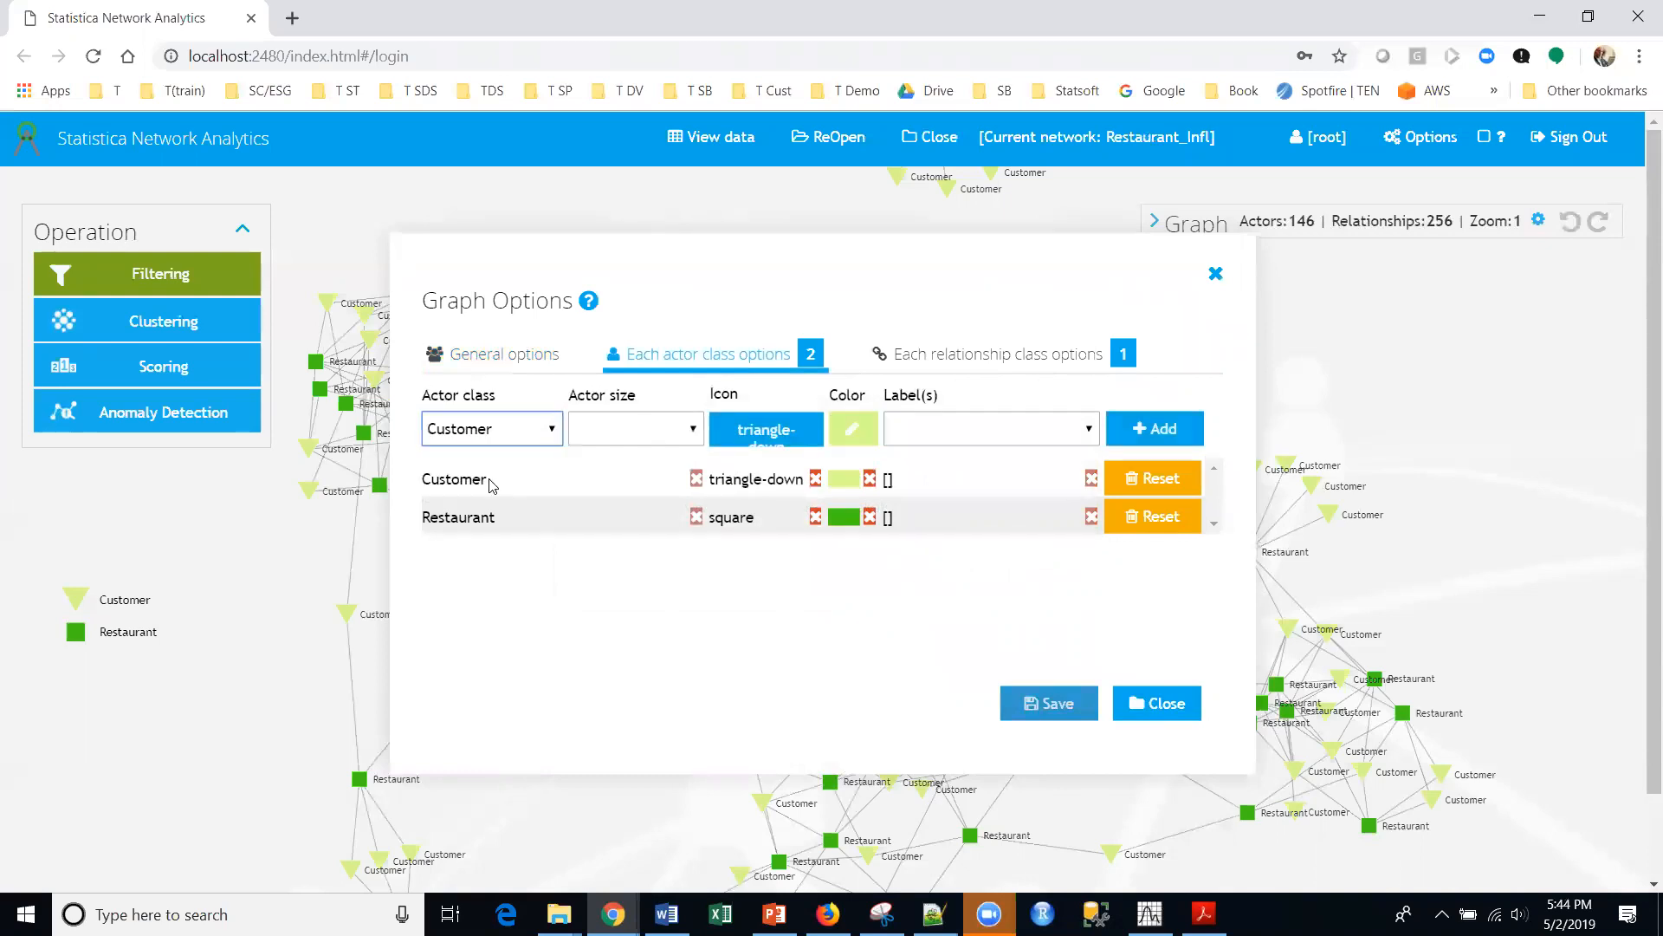
{"action": "left_click", "coordinate": [755, 433]}
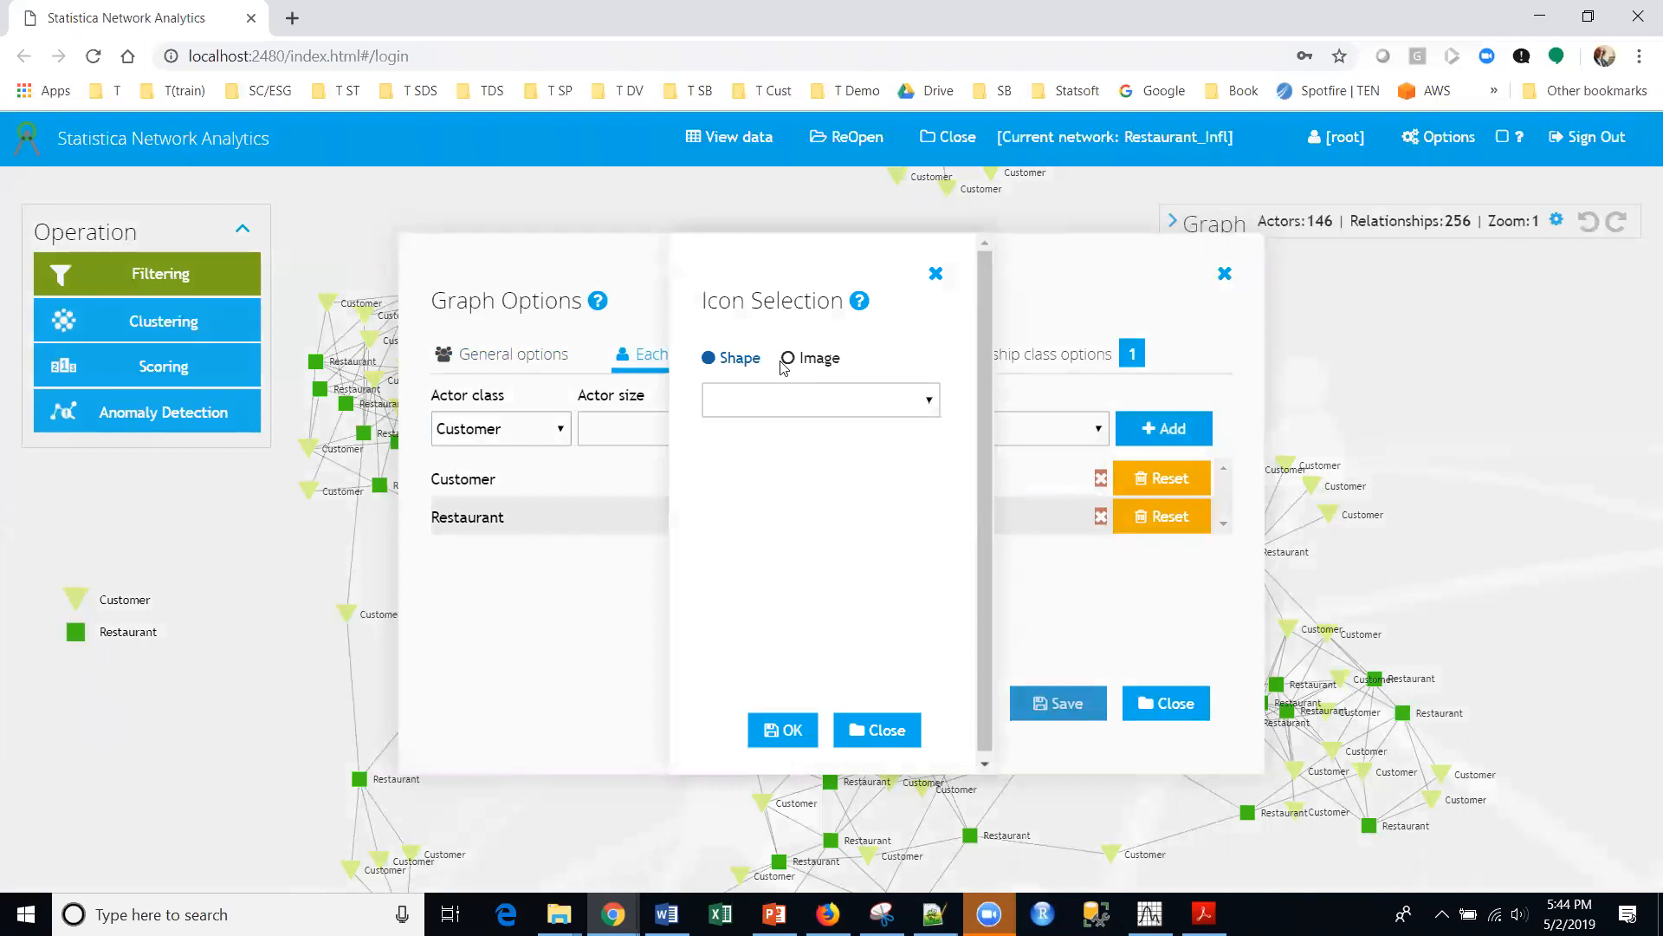
{"action": "left_click", "coordinate": [785, 359]}
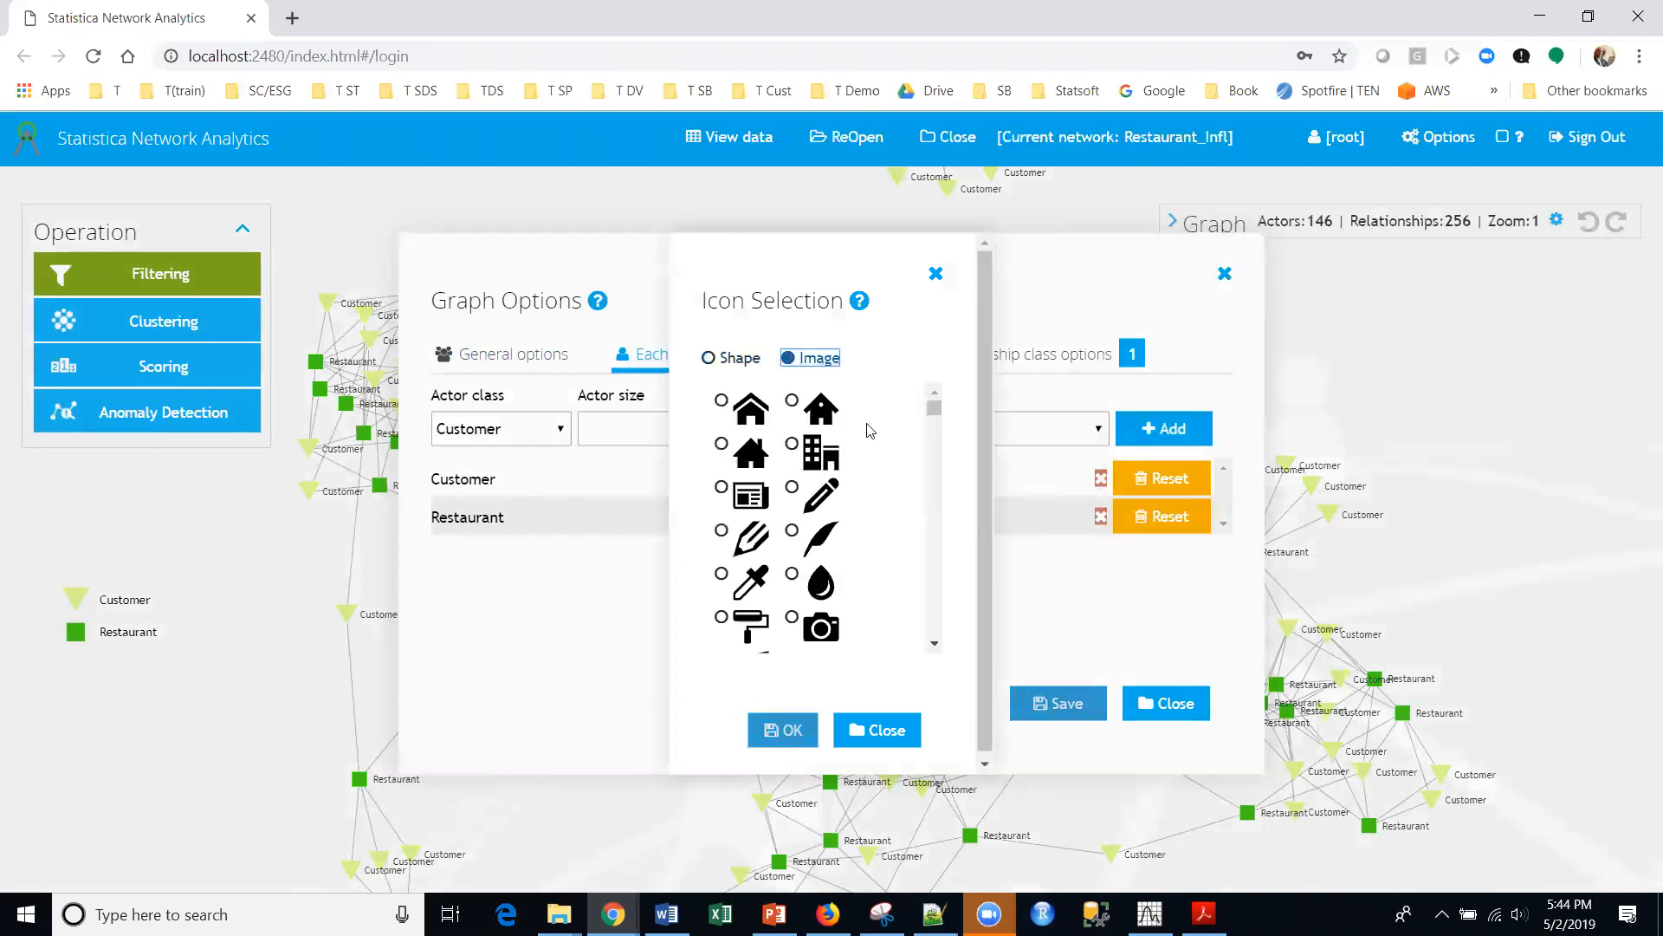
{"action": "left_click", "coordinate": [934, 646]}
{"action": "left_click_drag", "start_coordinate": [934, 645], "coordinate": [934, 646]}
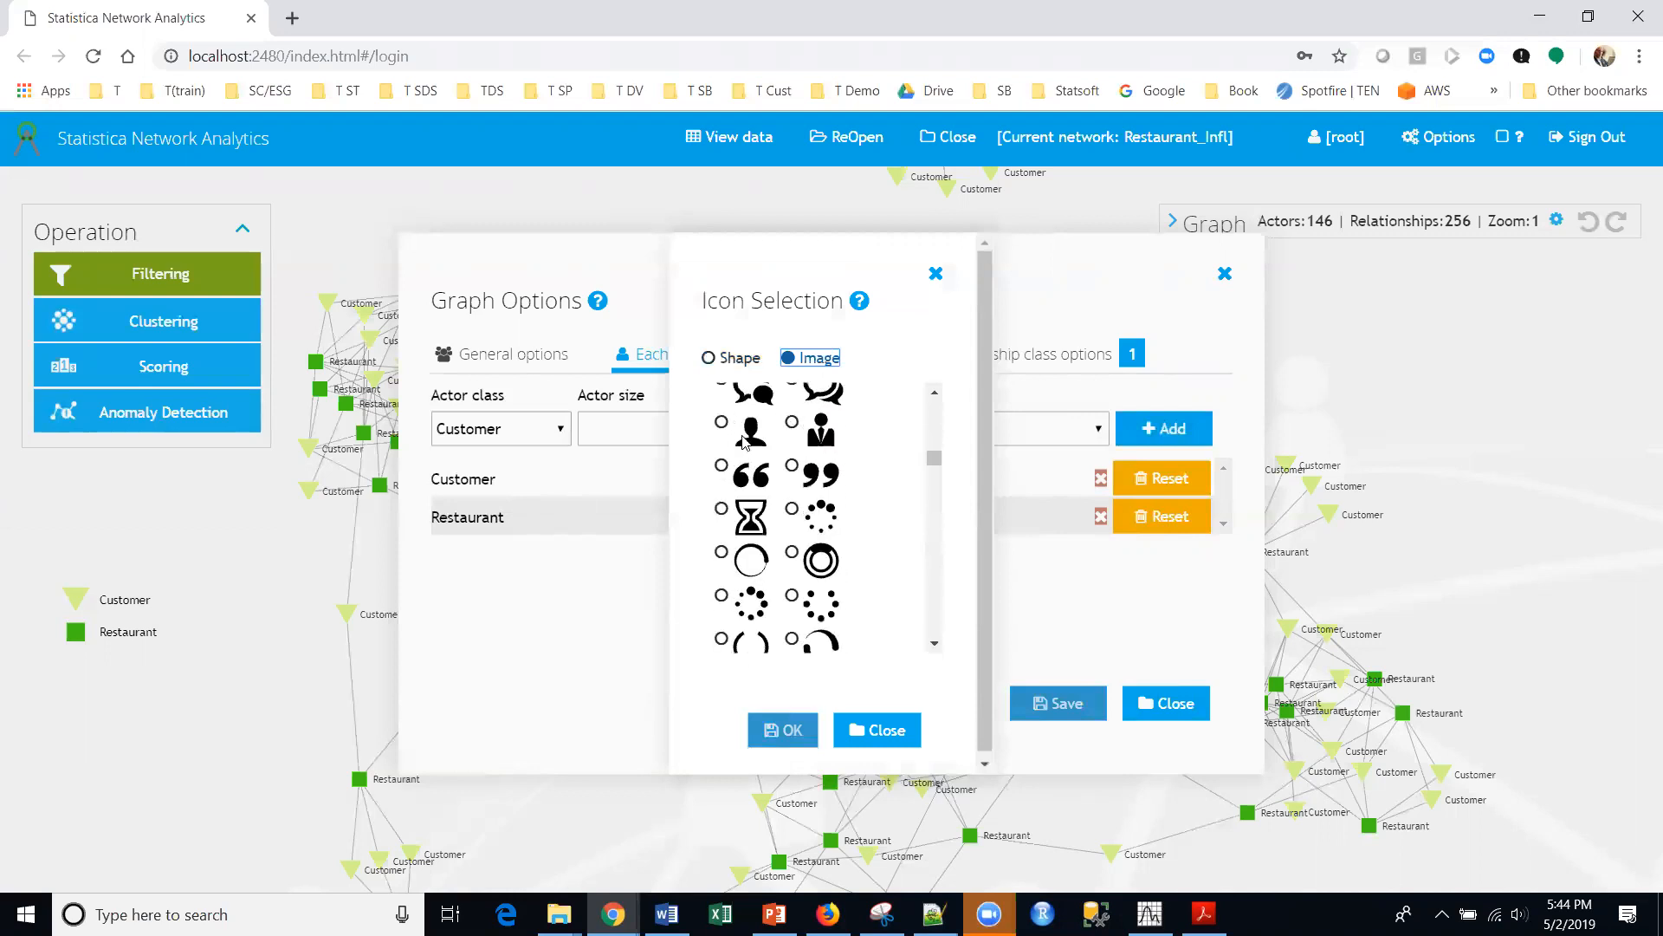
{"action": "left_click", "coordinate": [794, 424]}
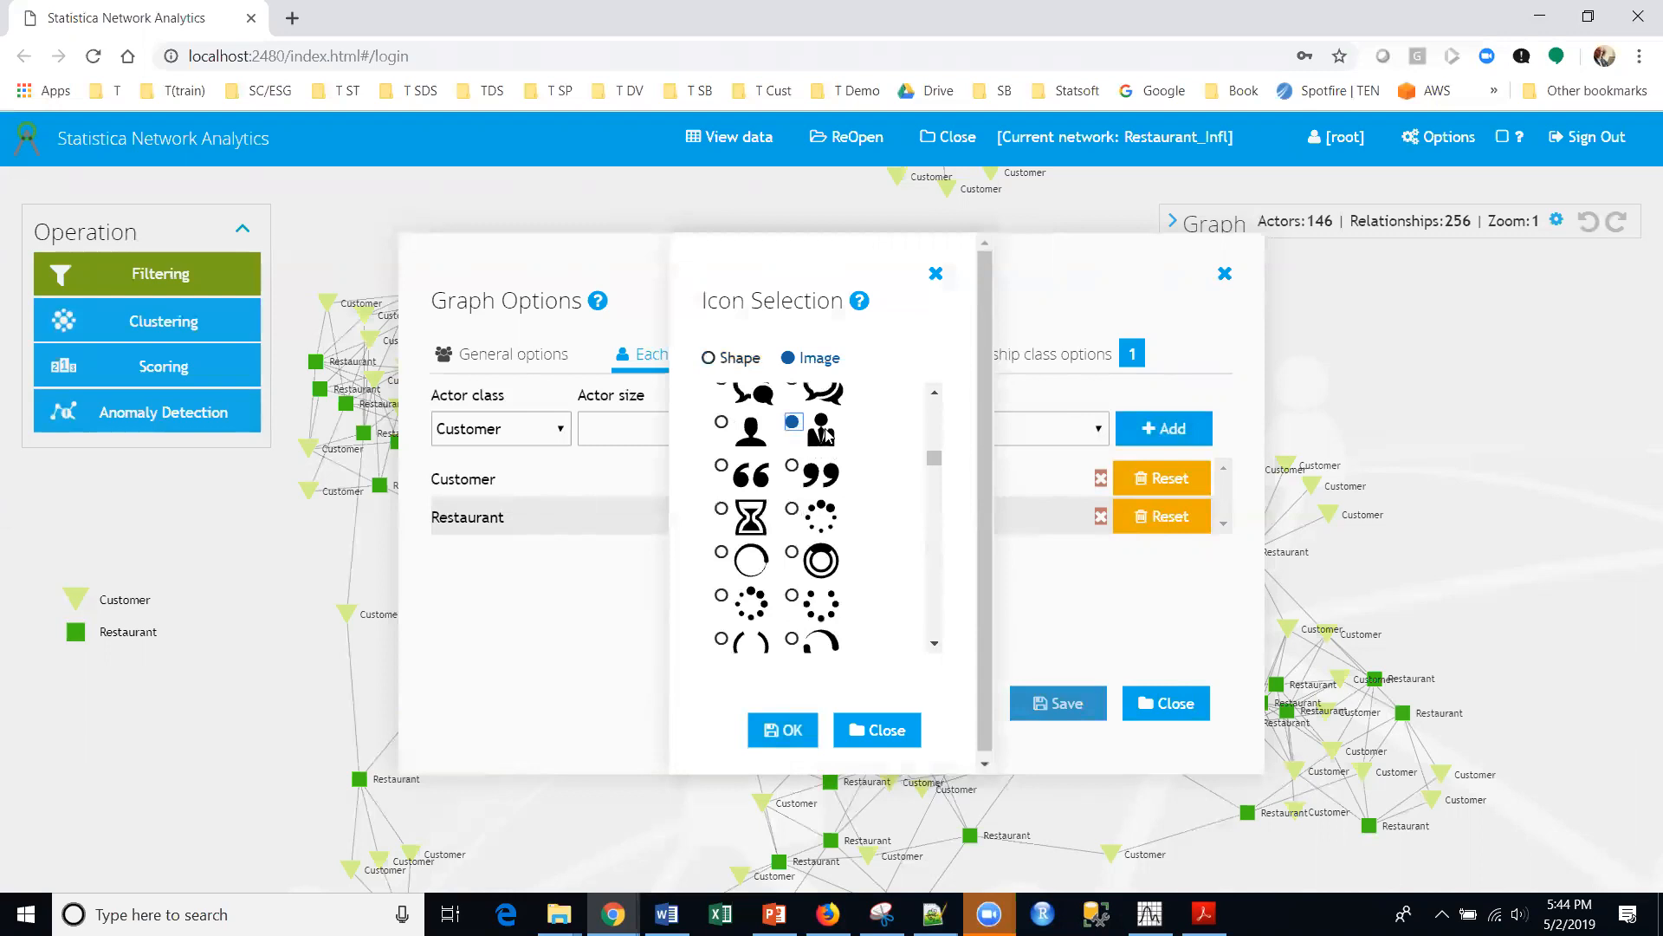
{"action": "left_click", "coordinate": [762, 732]}
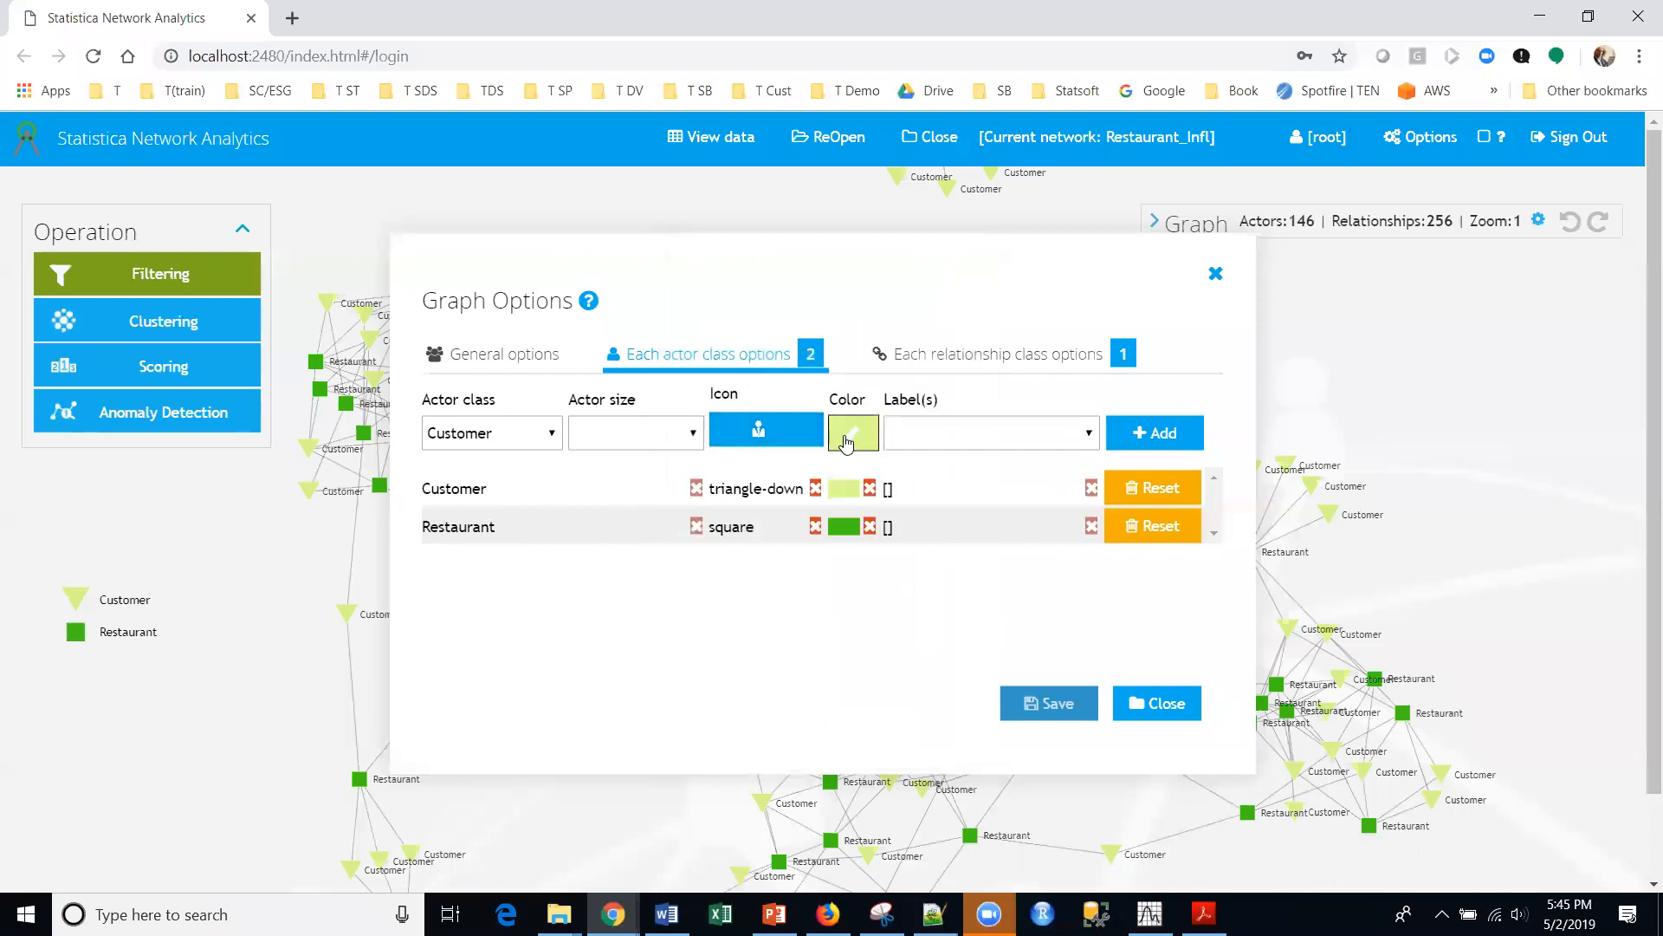
Set the Customer actor class color to dark blue, about 0B13A9
{"action": "left_click", "coordinate": [848, 442]}
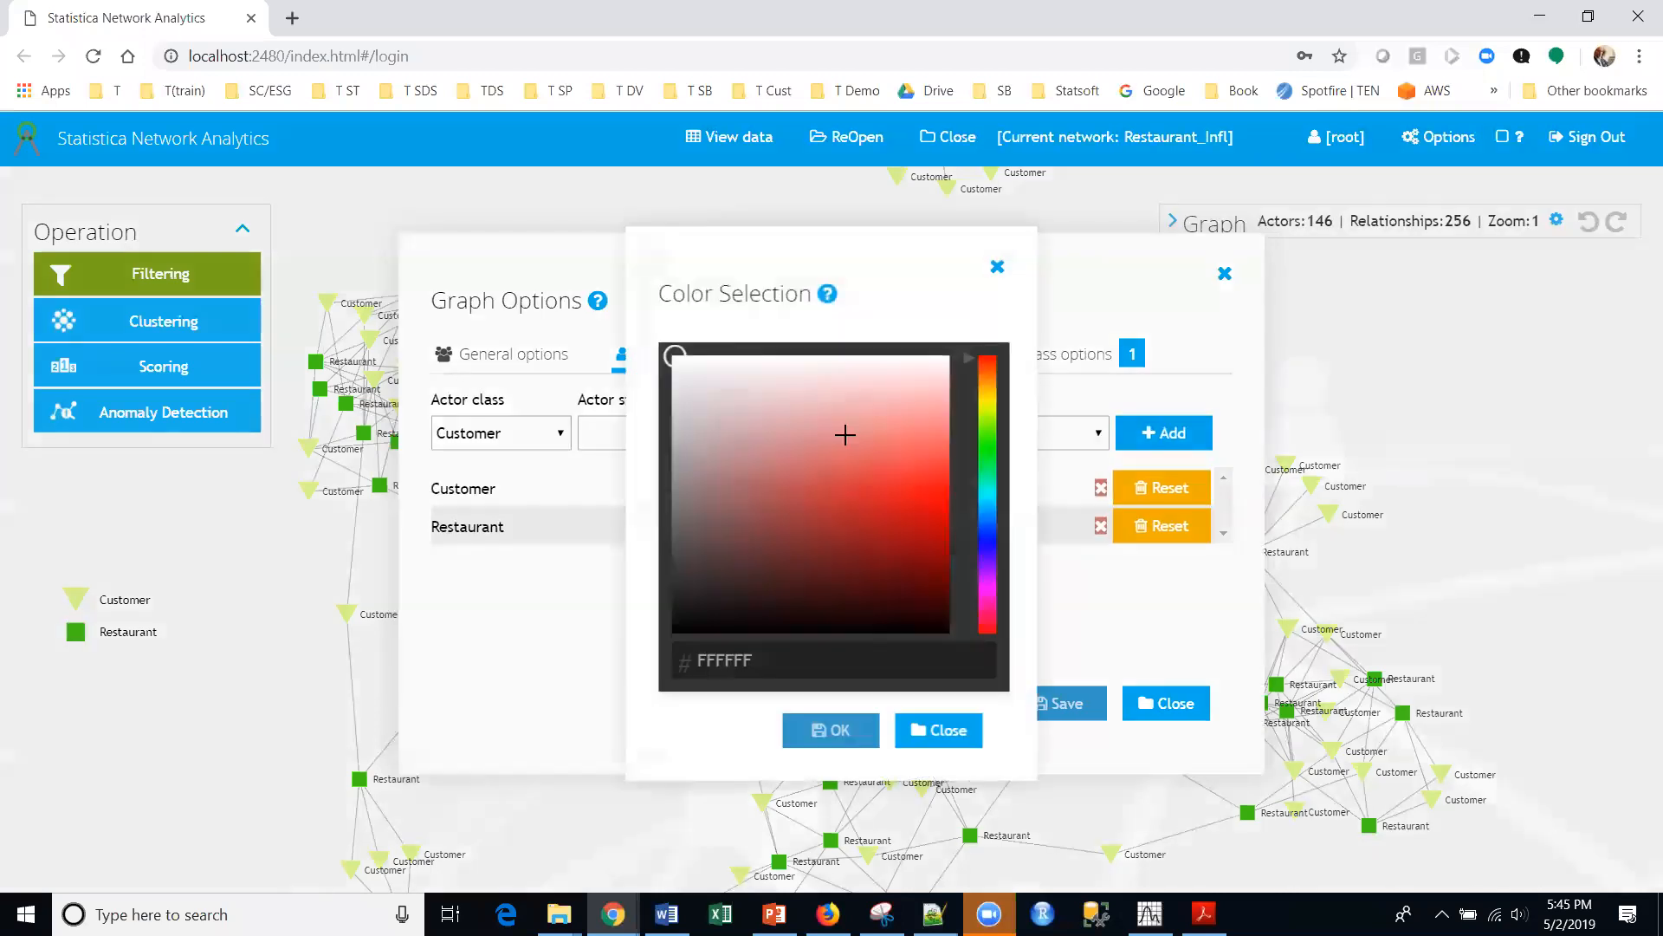
{"action": "left_click", "coordinate": [988, 539]}
{"action": "left_click", "coordinate": [913, 535]}
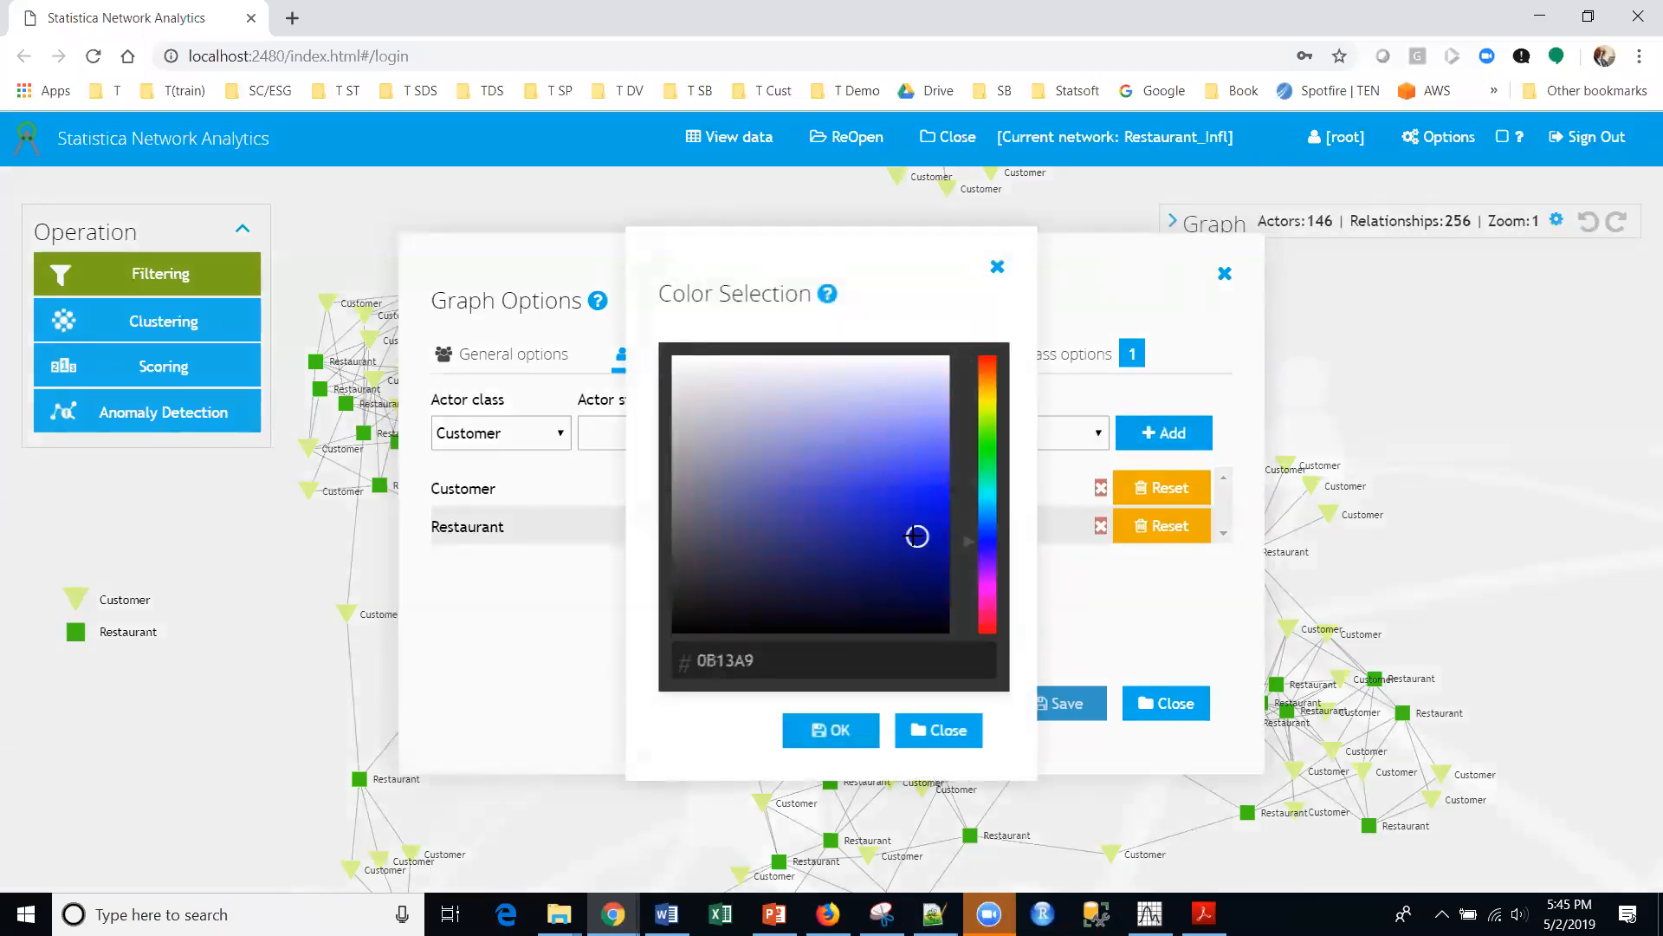
{"action": "left_click", "coordinate": [839, 729]}
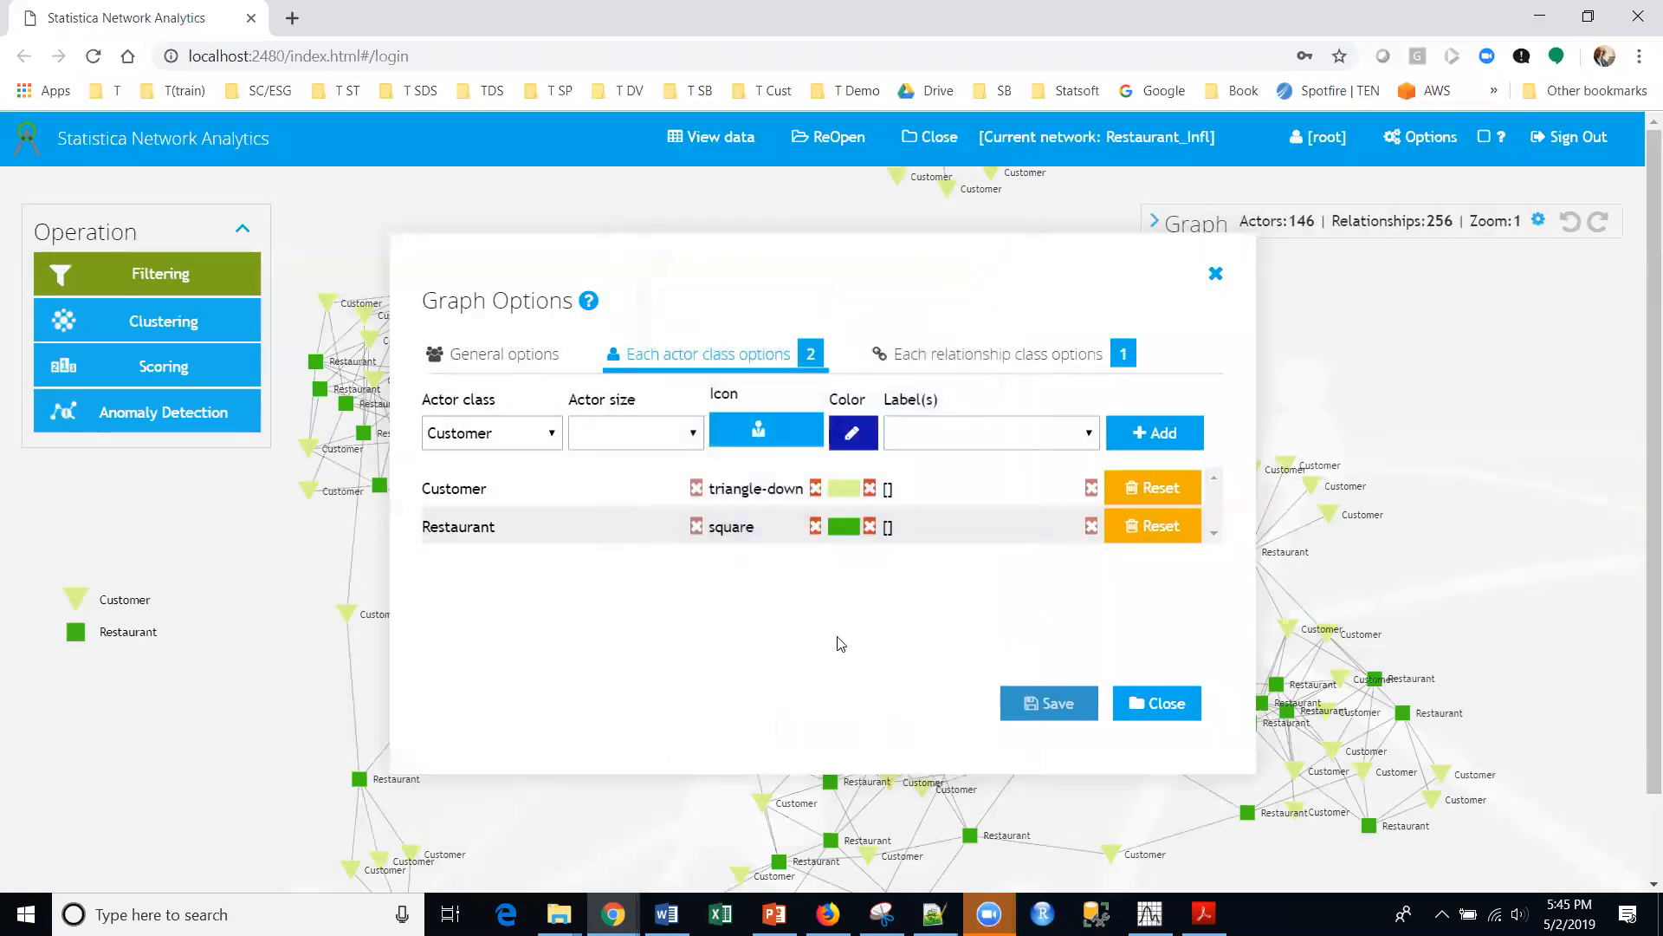
Label the Customer actor class with the Customer field and add its settings to the class list
{"action": "left_click", "coordinate": [967, 437]}
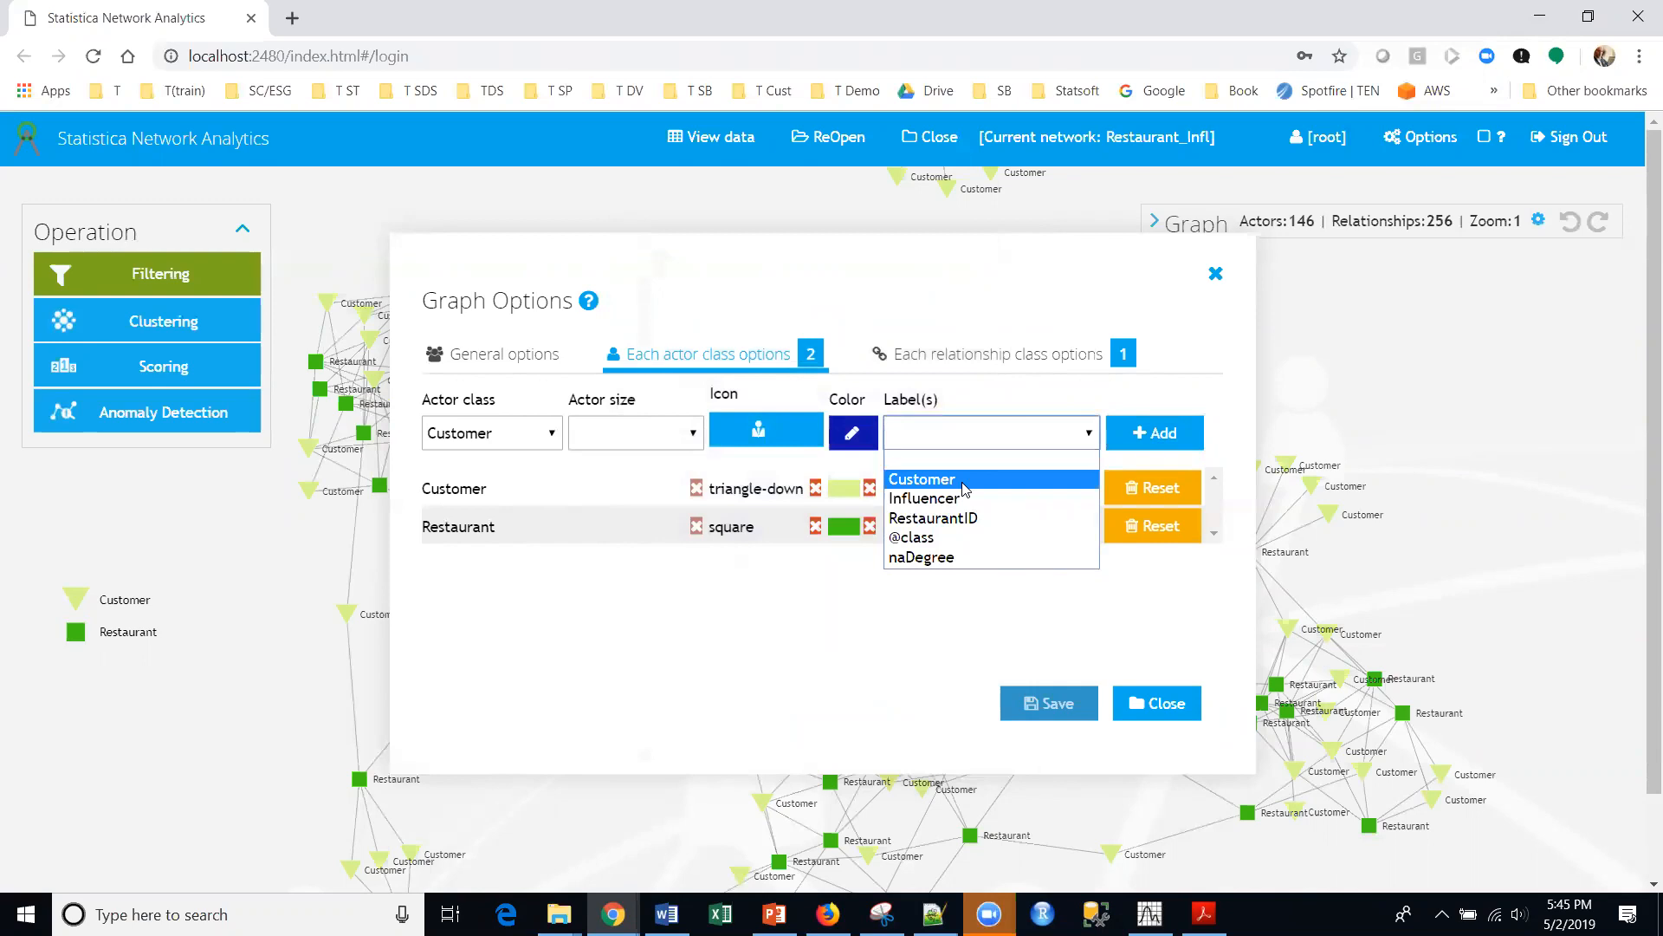
{"action": "left_click", "coordinate": [965, 481]}
{"action": "key", "text": "alt+Tab"}
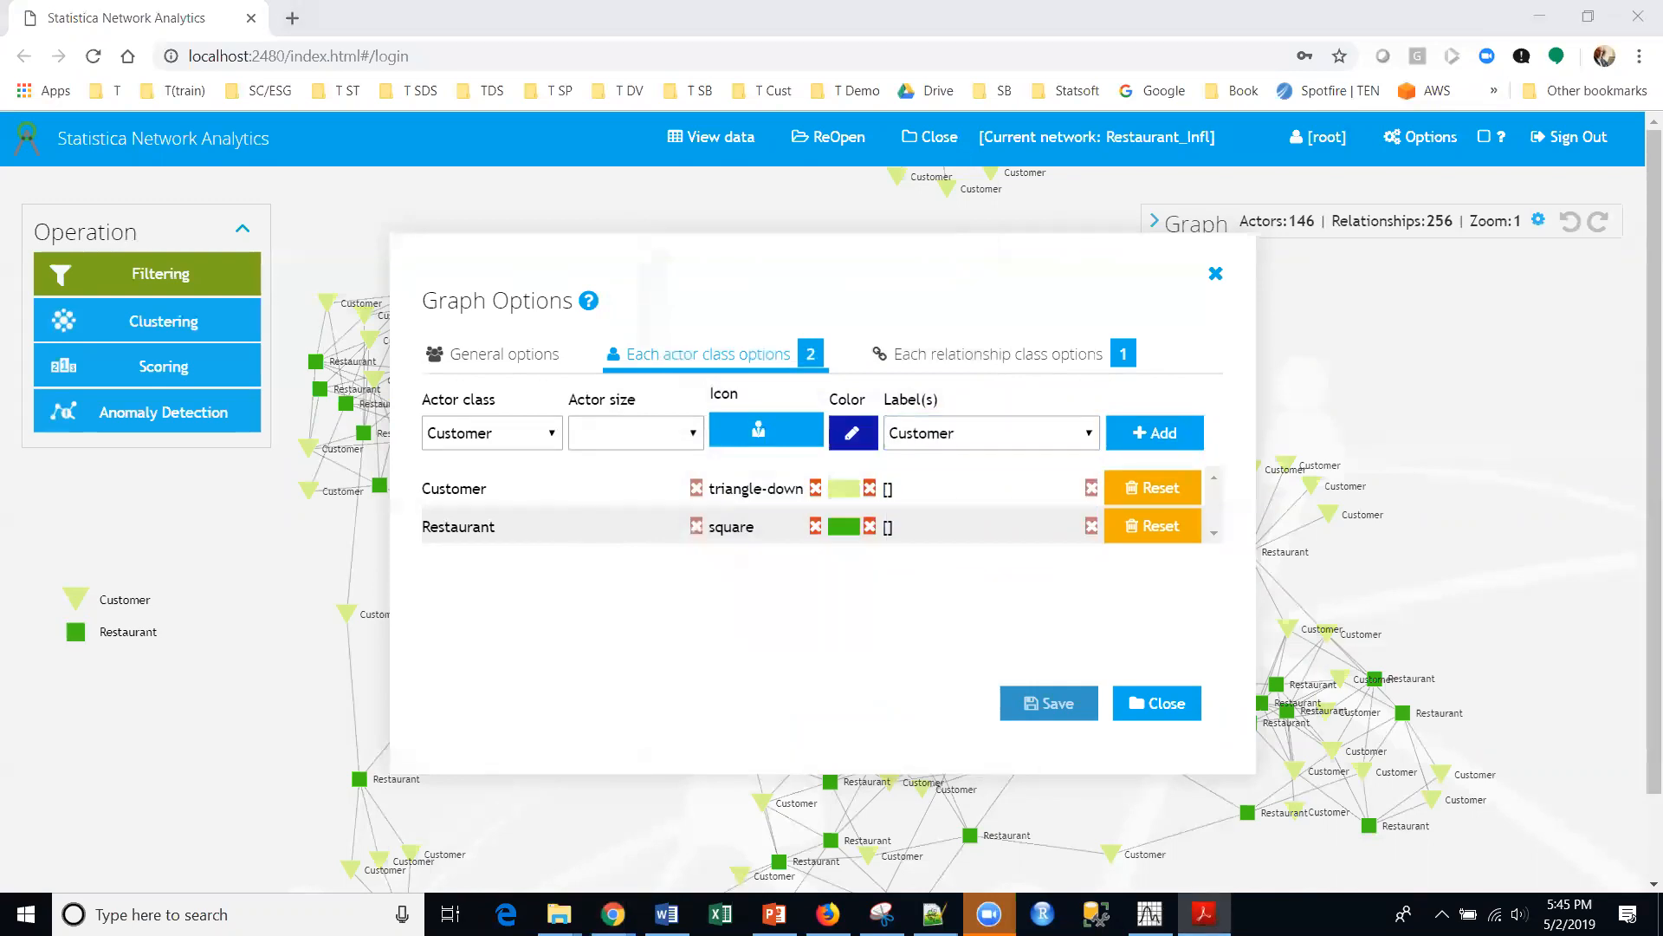
{"action": "left_click", "coordinate": [1161, 441]}
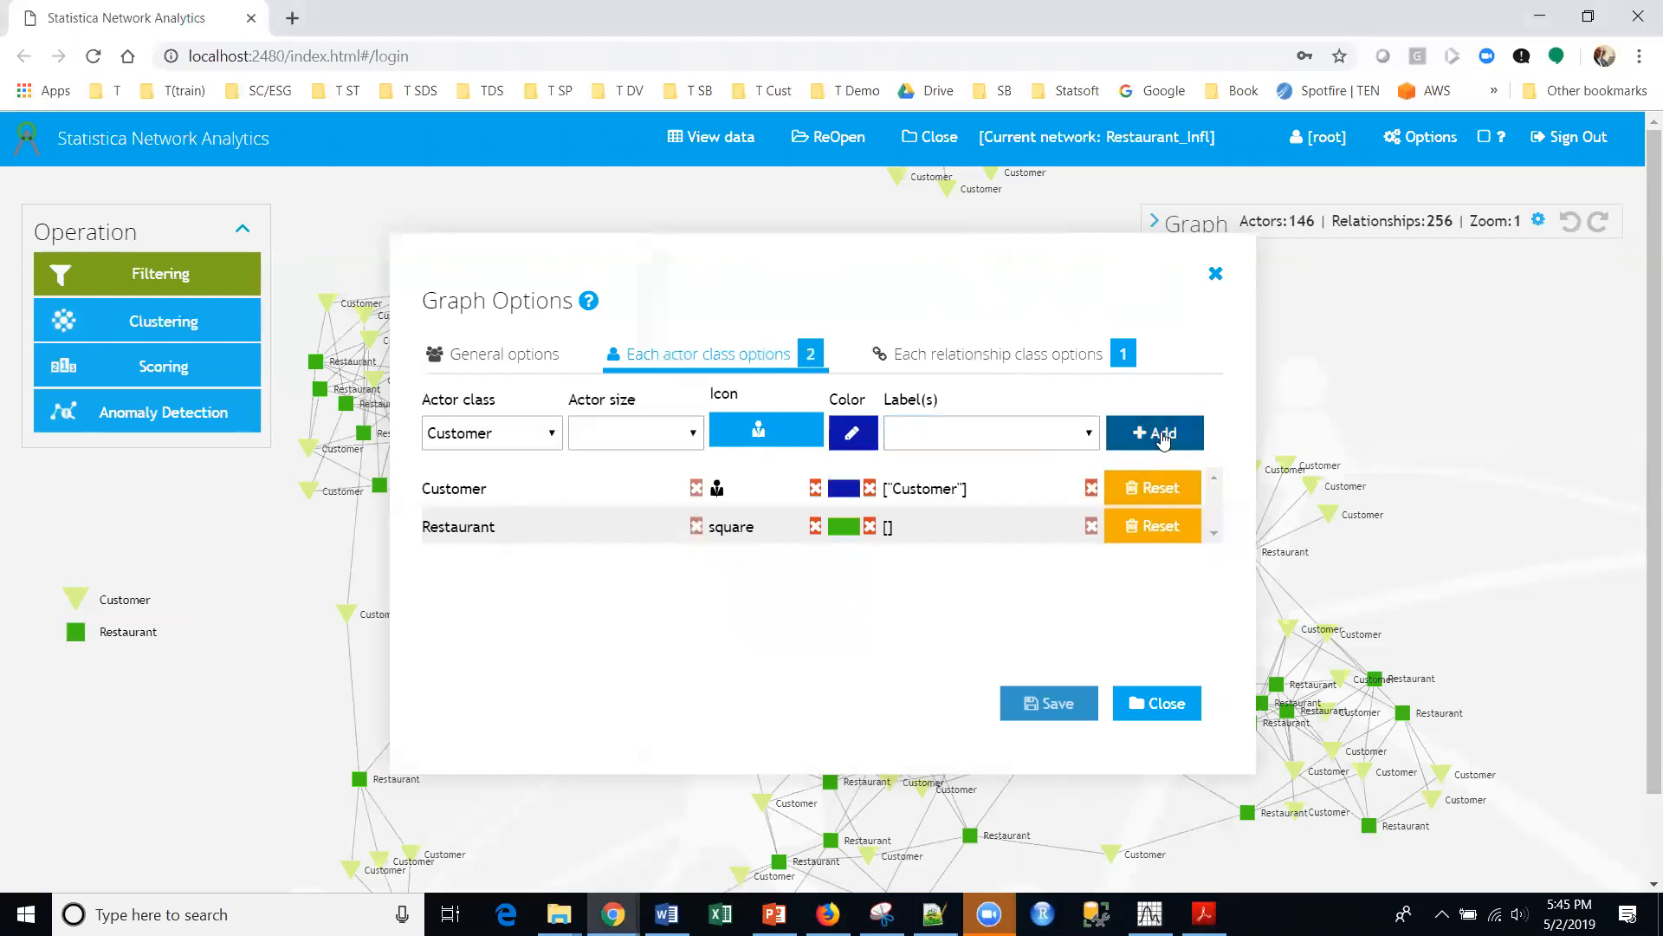
Choose the spoon-and-fork image icon for the Restaurant actor class
{"action": "left_click", "coordinate": [545, 436]}
{"action": "left_click", "coordinate": [534, 478]}
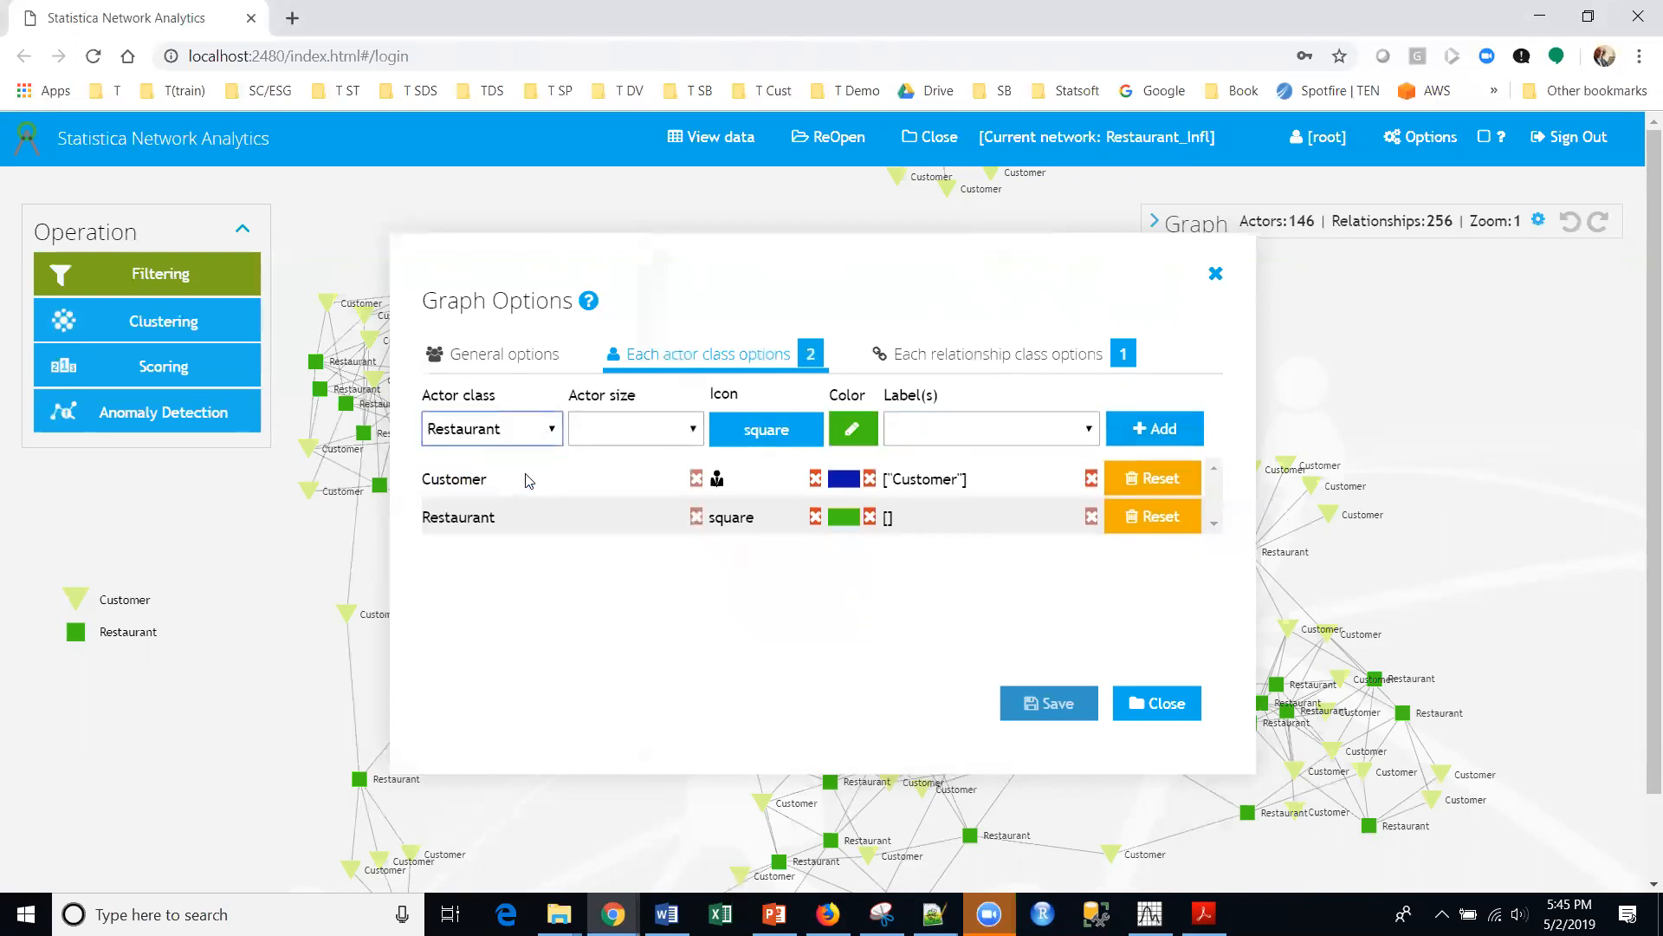
{"action": "left_click", "coordinate": [767, 432]}
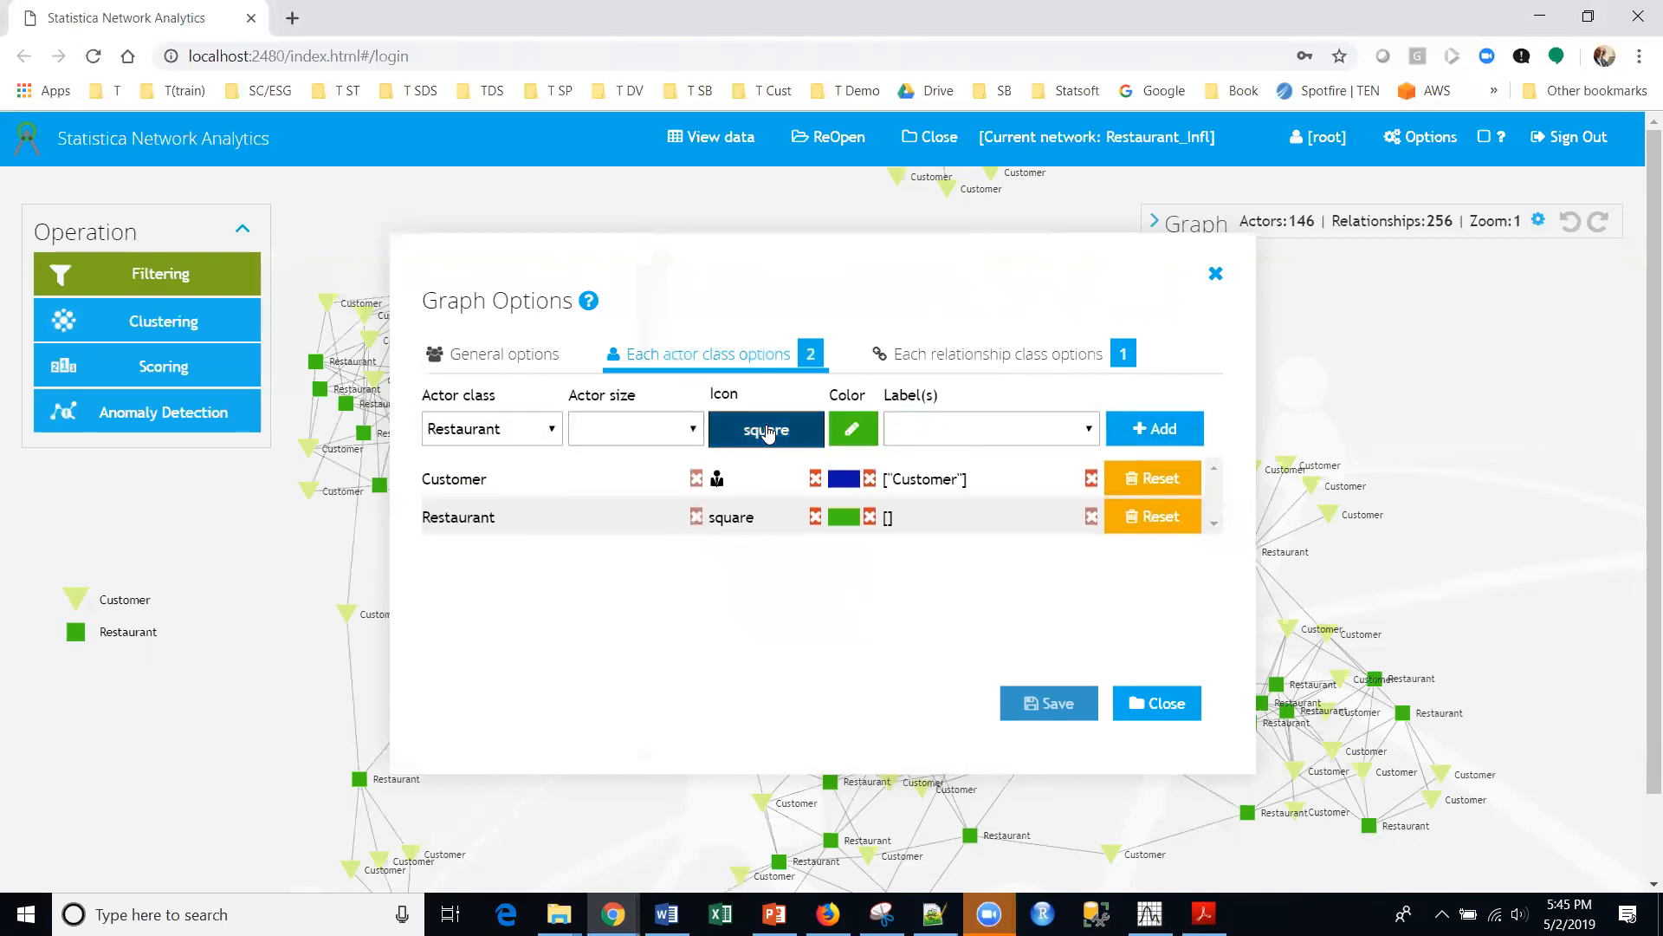
{"action": "left_click", "coordinate": [787, 358]}
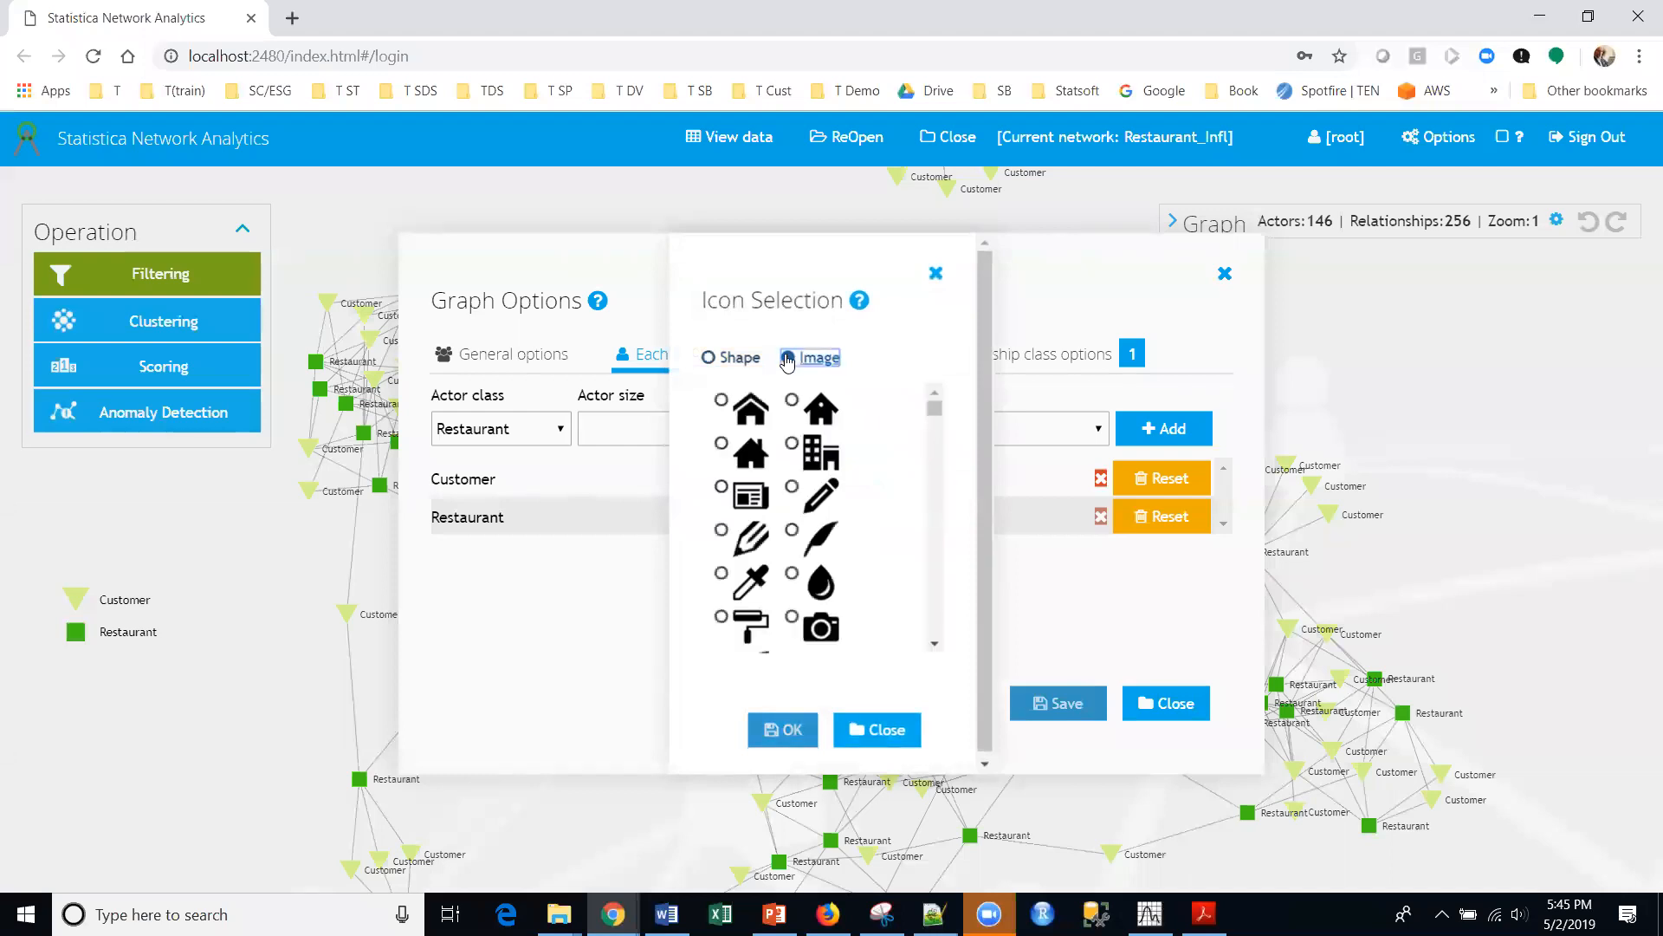
{"action": "scroll", "coordinate": [895, 504], "scroll_direction": "down", "scroll_amount": 5}
{"action": "scroll", "coordinate": [895, 504], "scroll_direction": "down", "scroll_amount": 8}
{"action": "scroll", "coordinate": [895, 505], "scroll_direction": "down", "scroll_amount": 10}
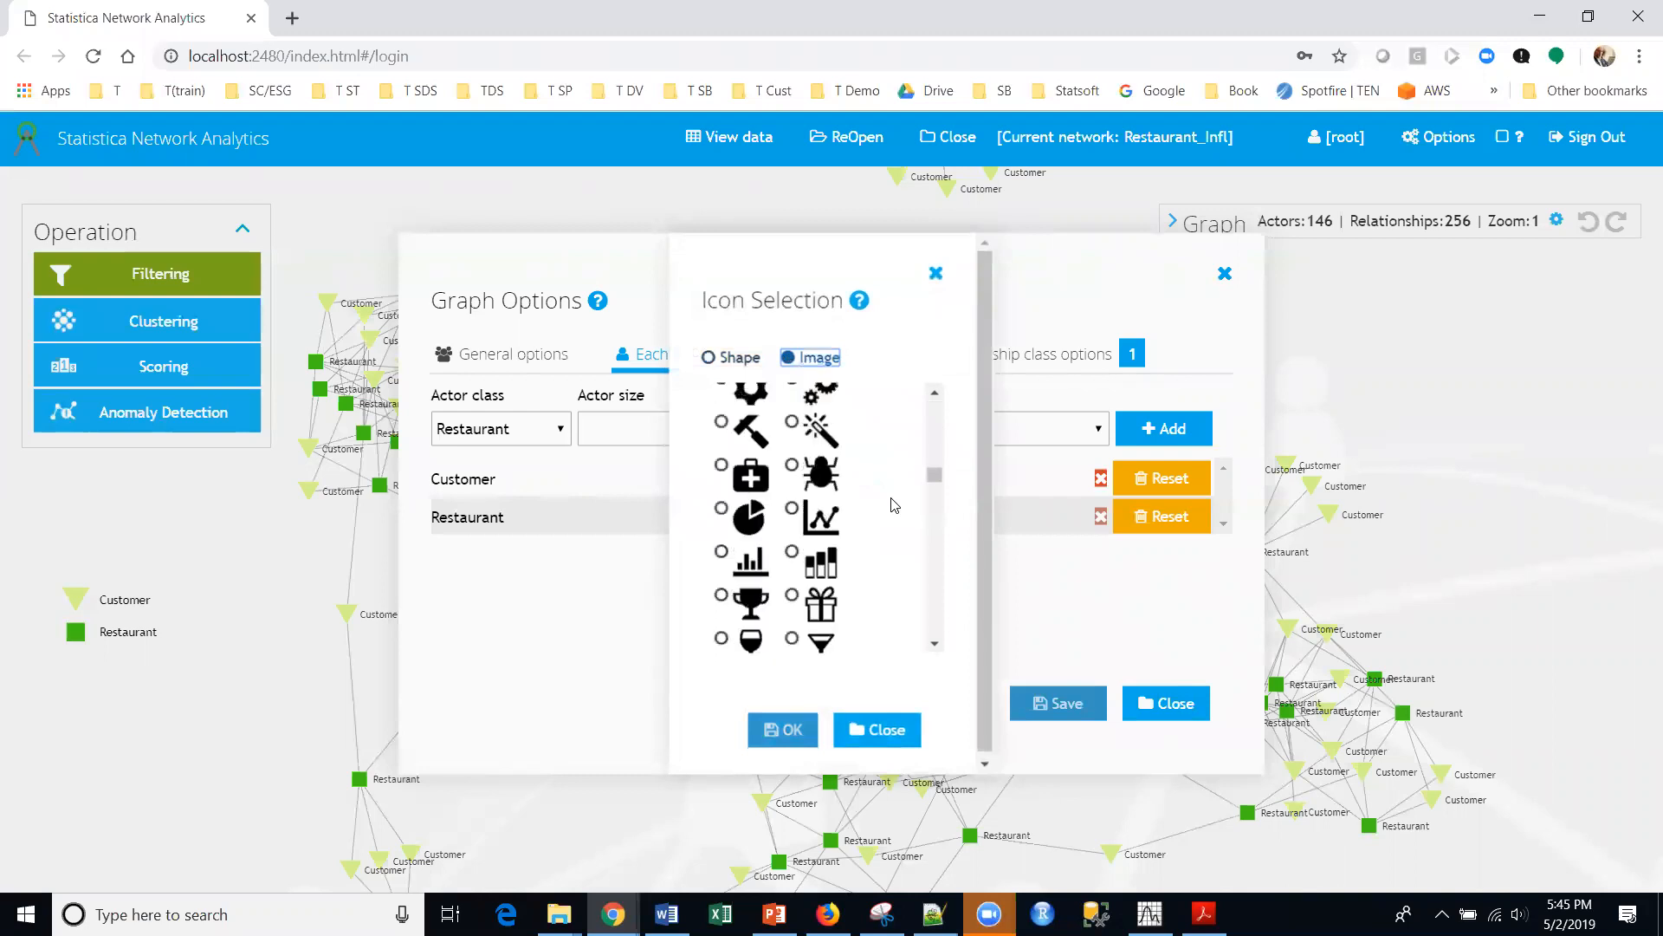
{"action": "scroll", "coordinate": [895, 505], "scroll_direction": "down", "scroll_amount": 10}
{"action": "left_click", "coordinate": [793, 466]}
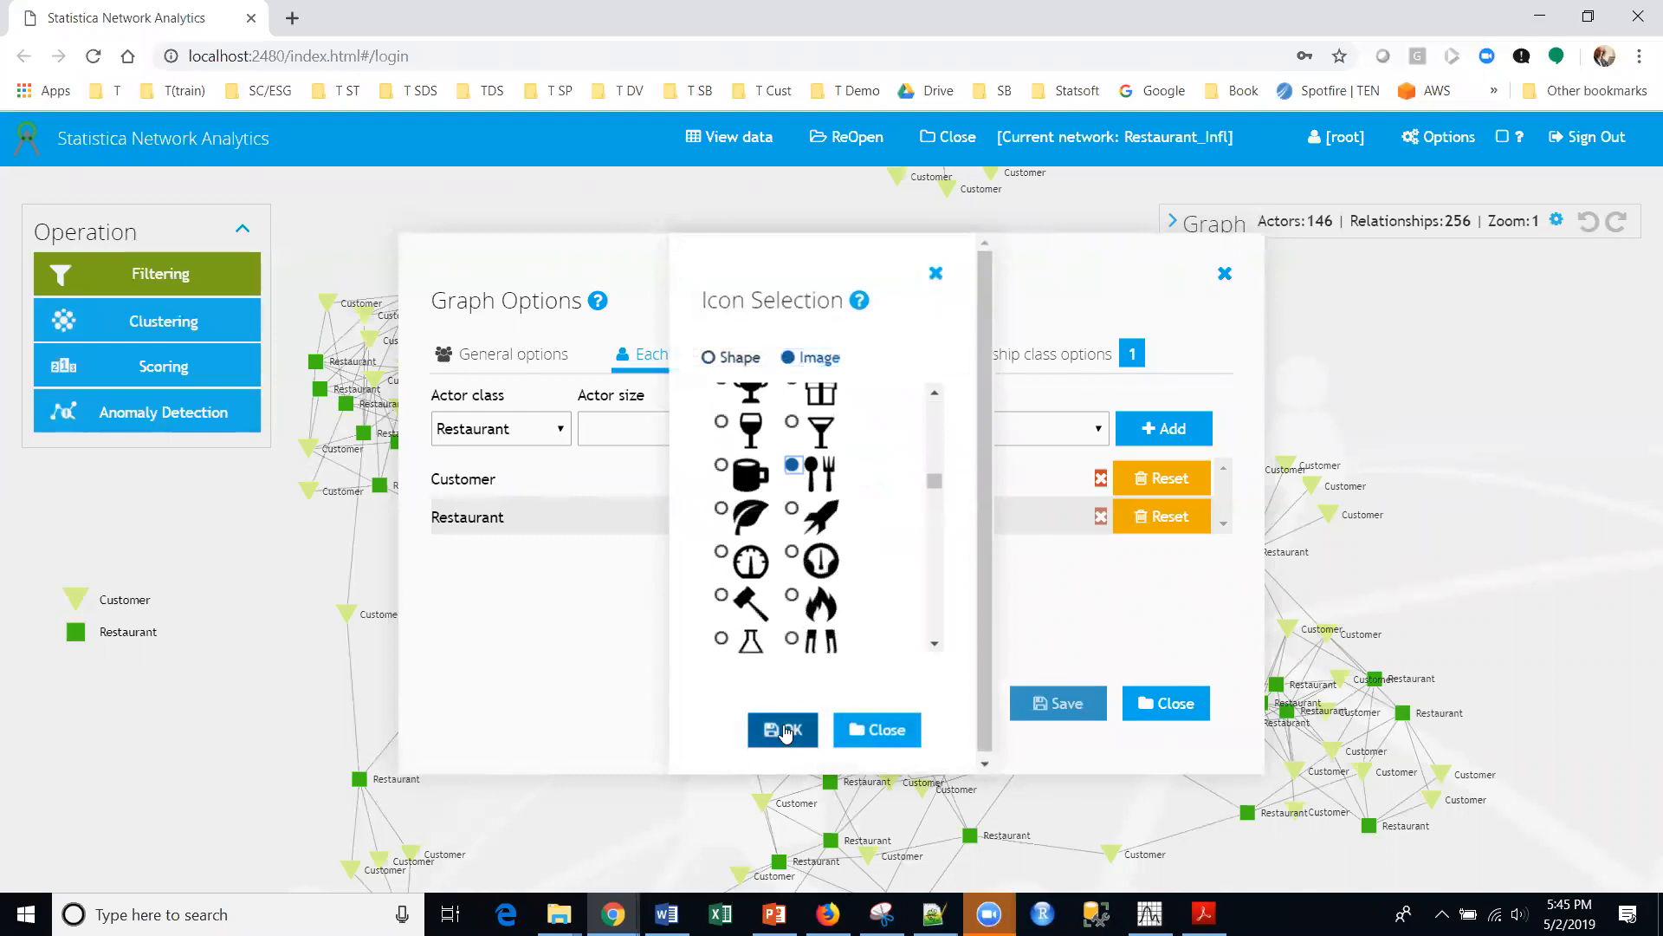
{"action": "left_click", "coordinate": [783, 729]}
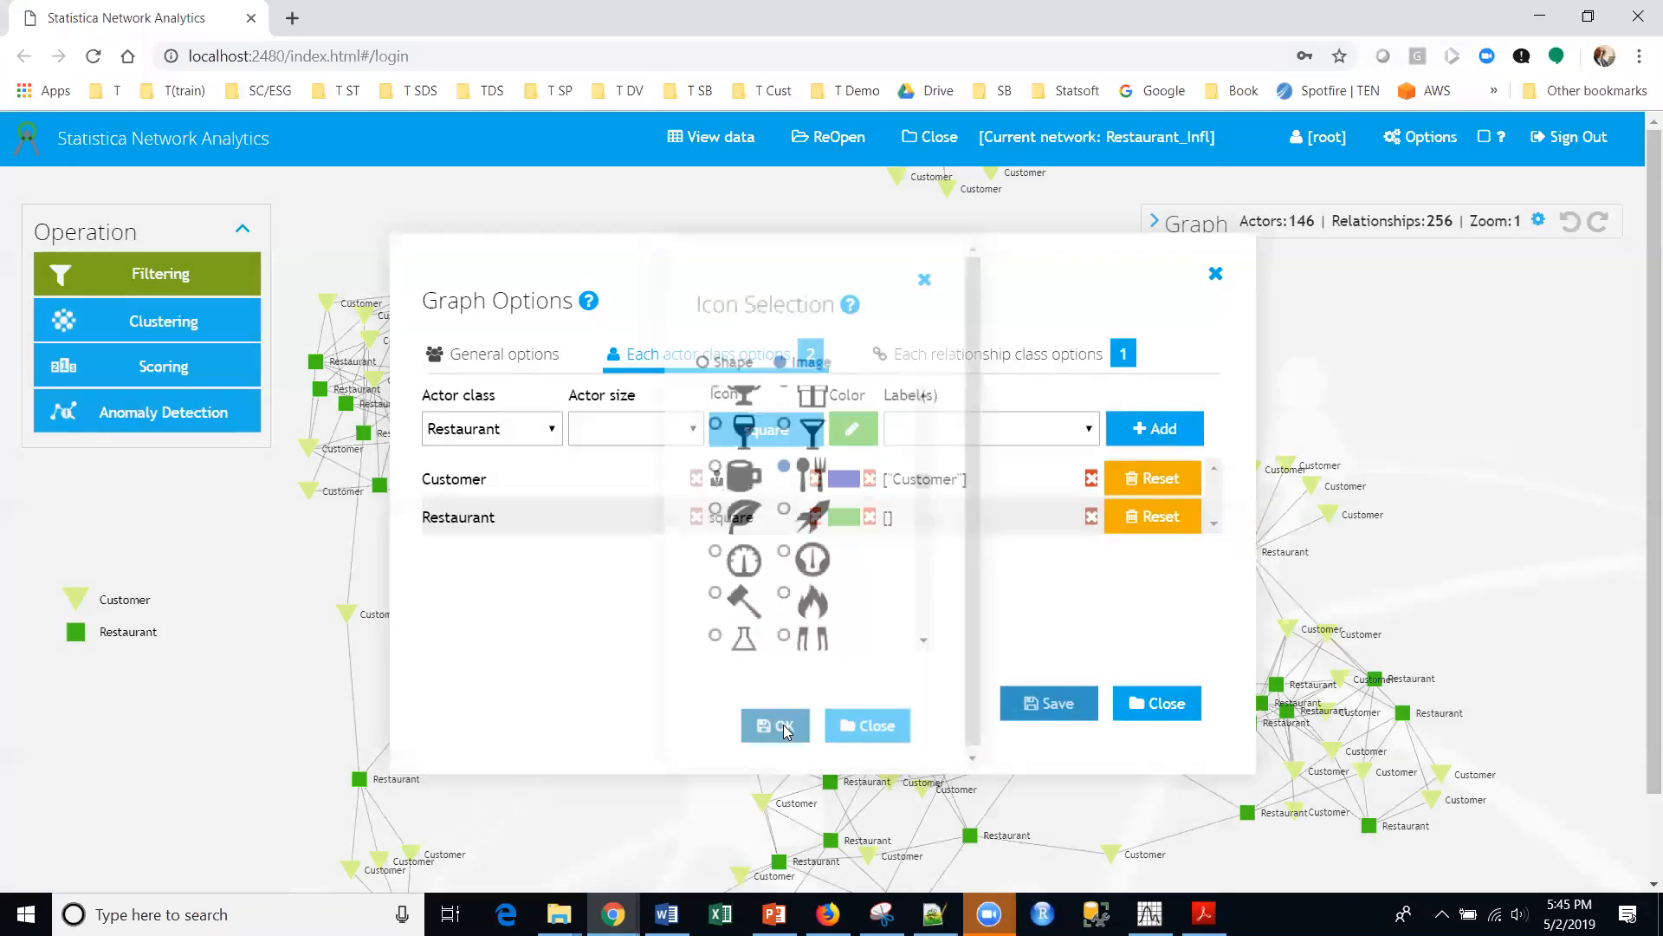
Select RestaurantName as the label field for the Restaurant actor class
{"action": "left_click", "coordinate": [858, 436]}
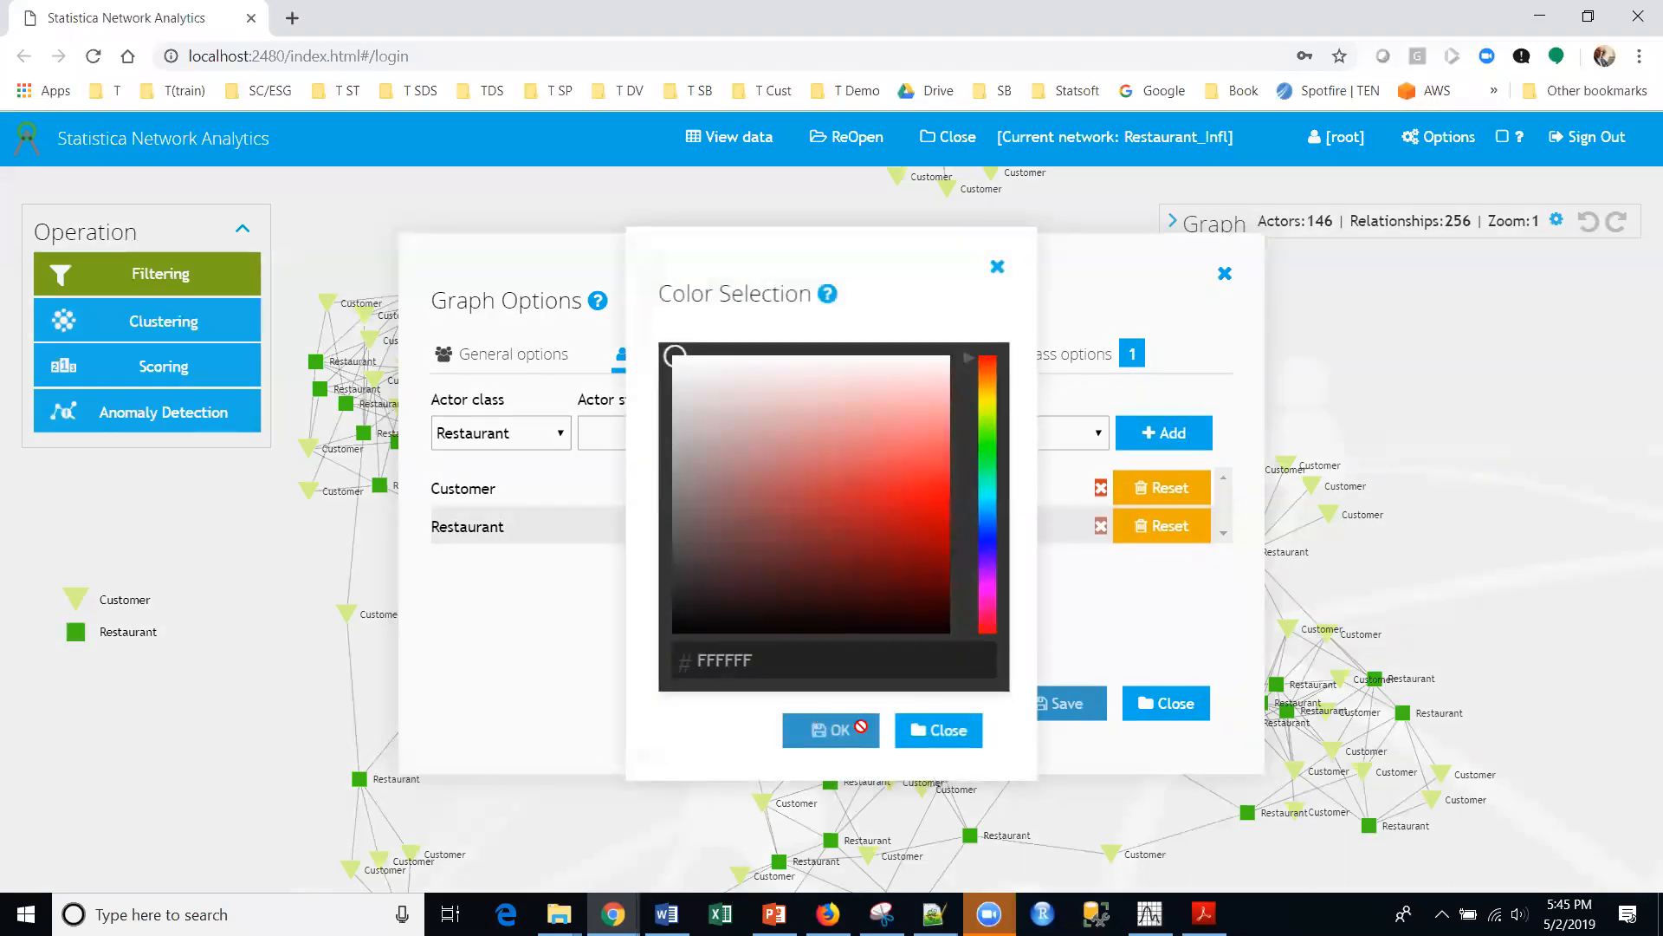
{"action": "left_click", "coordinate": [931, 735]}
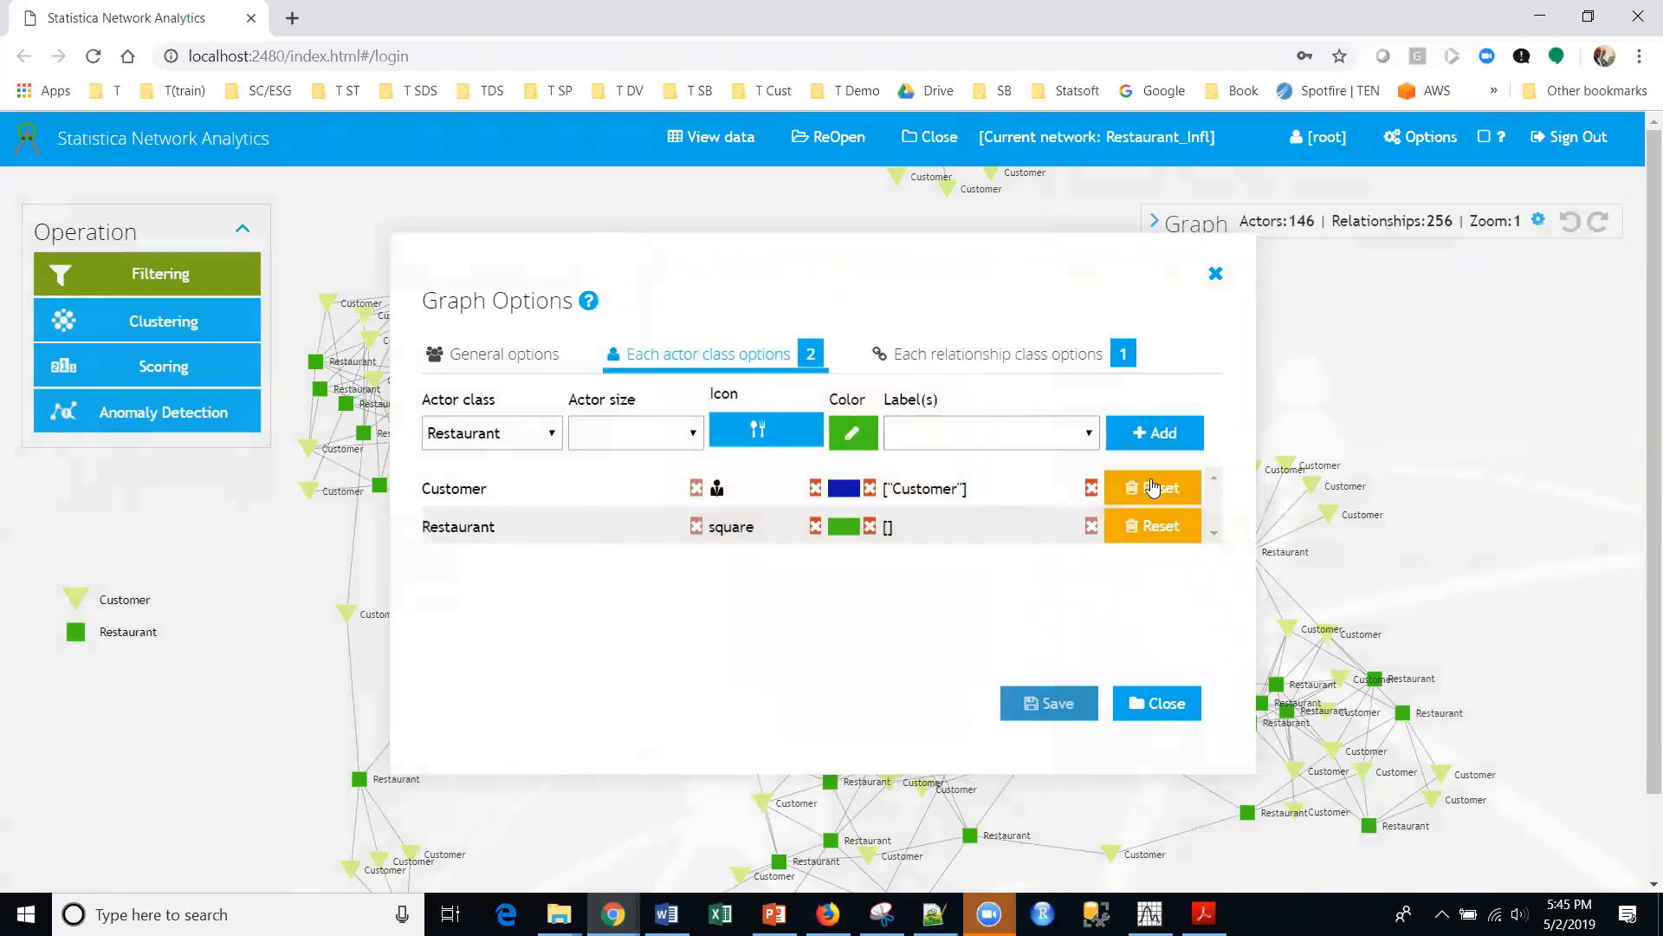
{"action": "left_click", "coordinate": [1053, 440]}
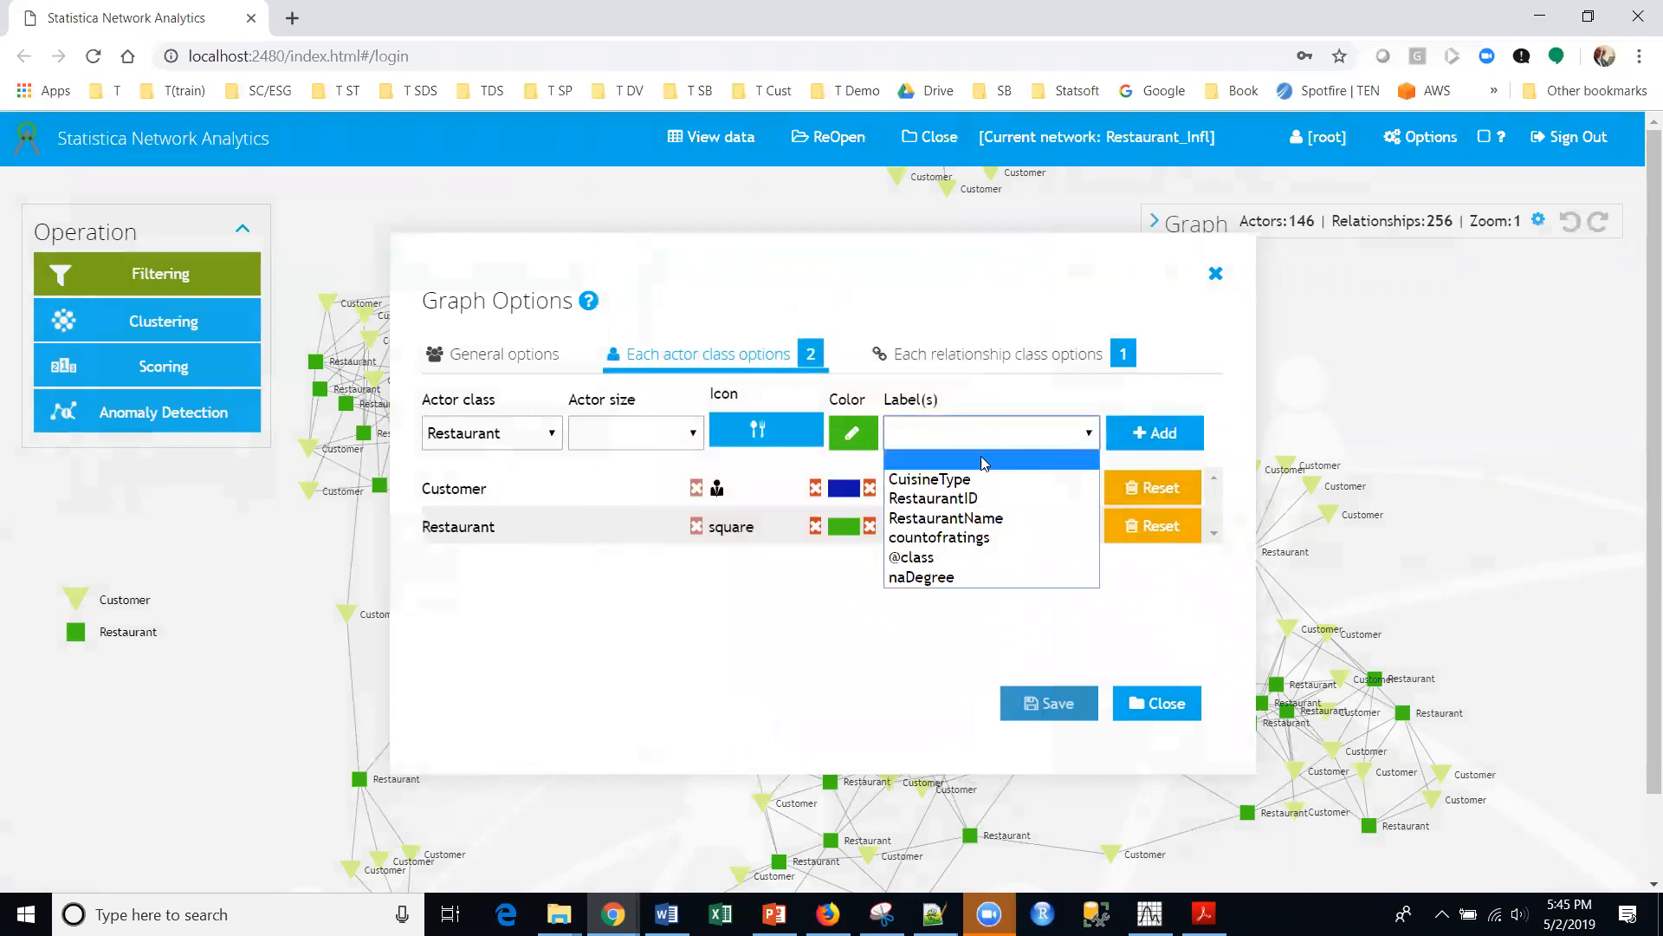
{"action": "left_click", "coordinate": [985, 518]}
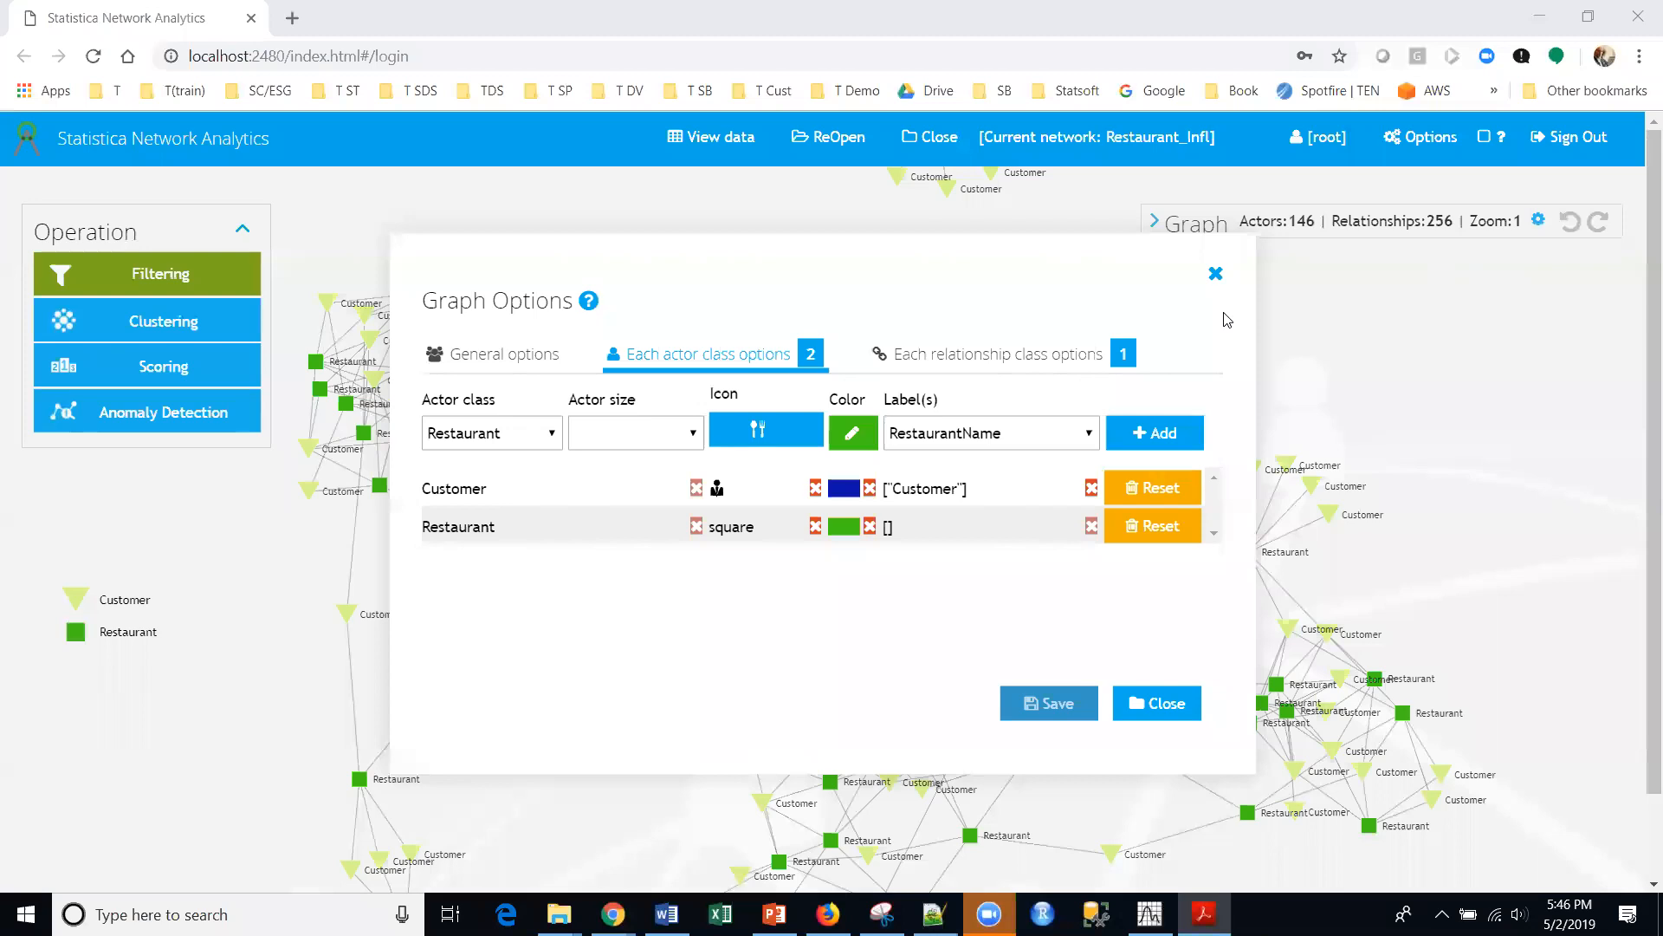
{"action": "left_click", "coordinate": [1013, 285]}
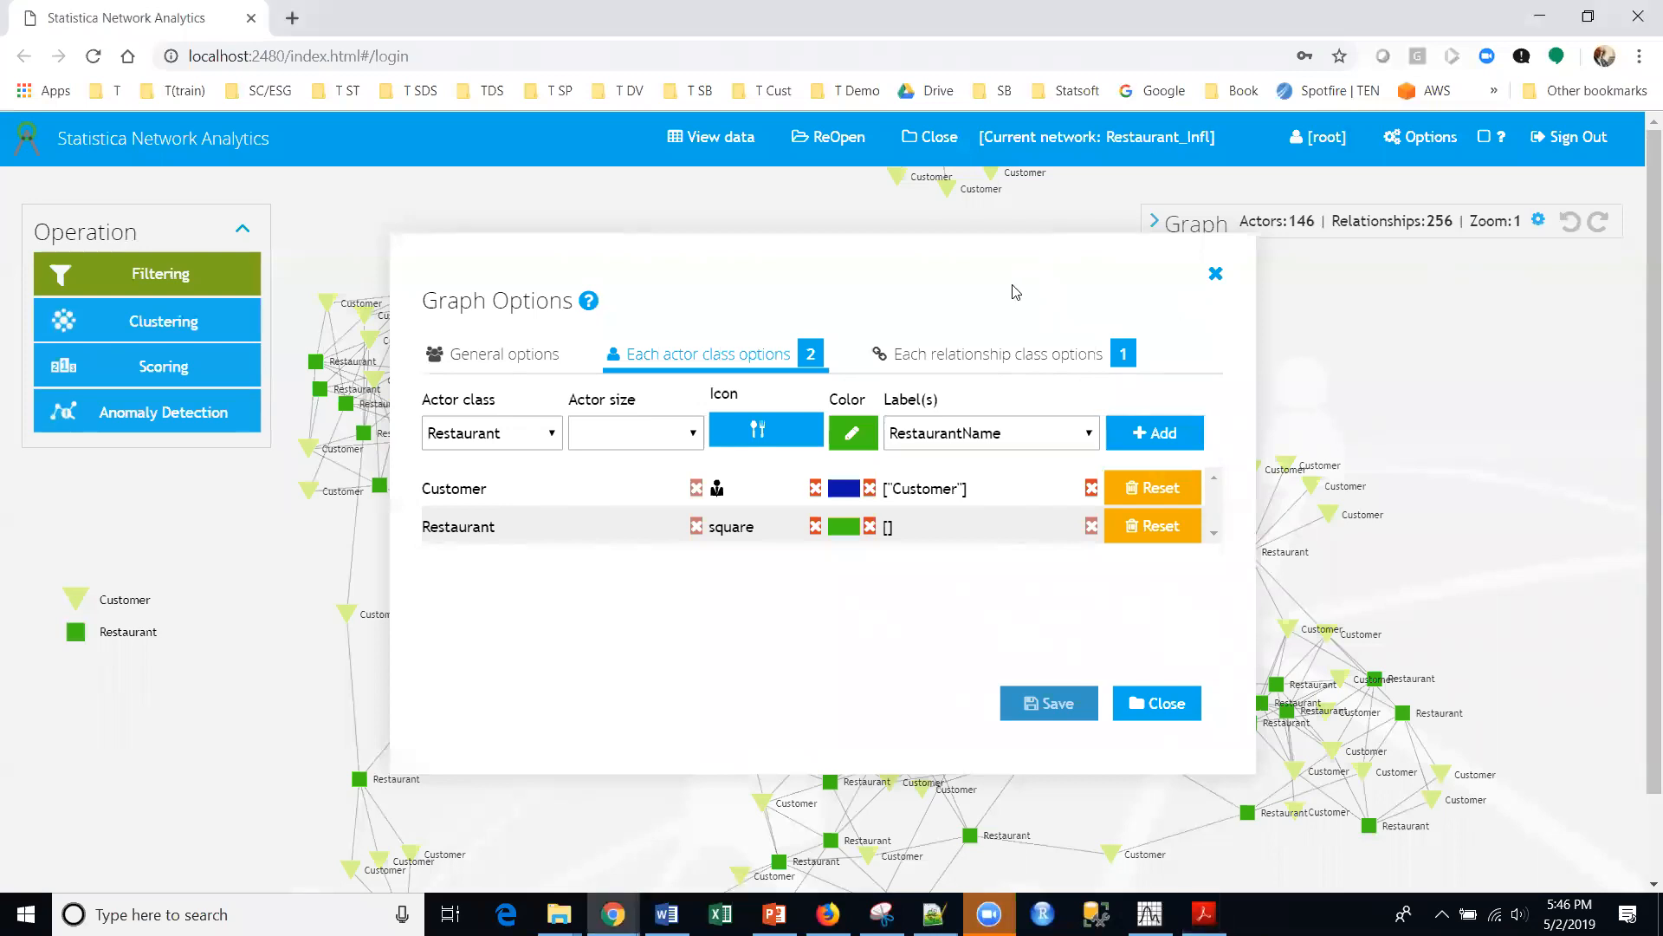
Label the Eats_at relationship class with the Rating field and add it to the class list
{"action": "left_click", "coordinate": [931, 360]}
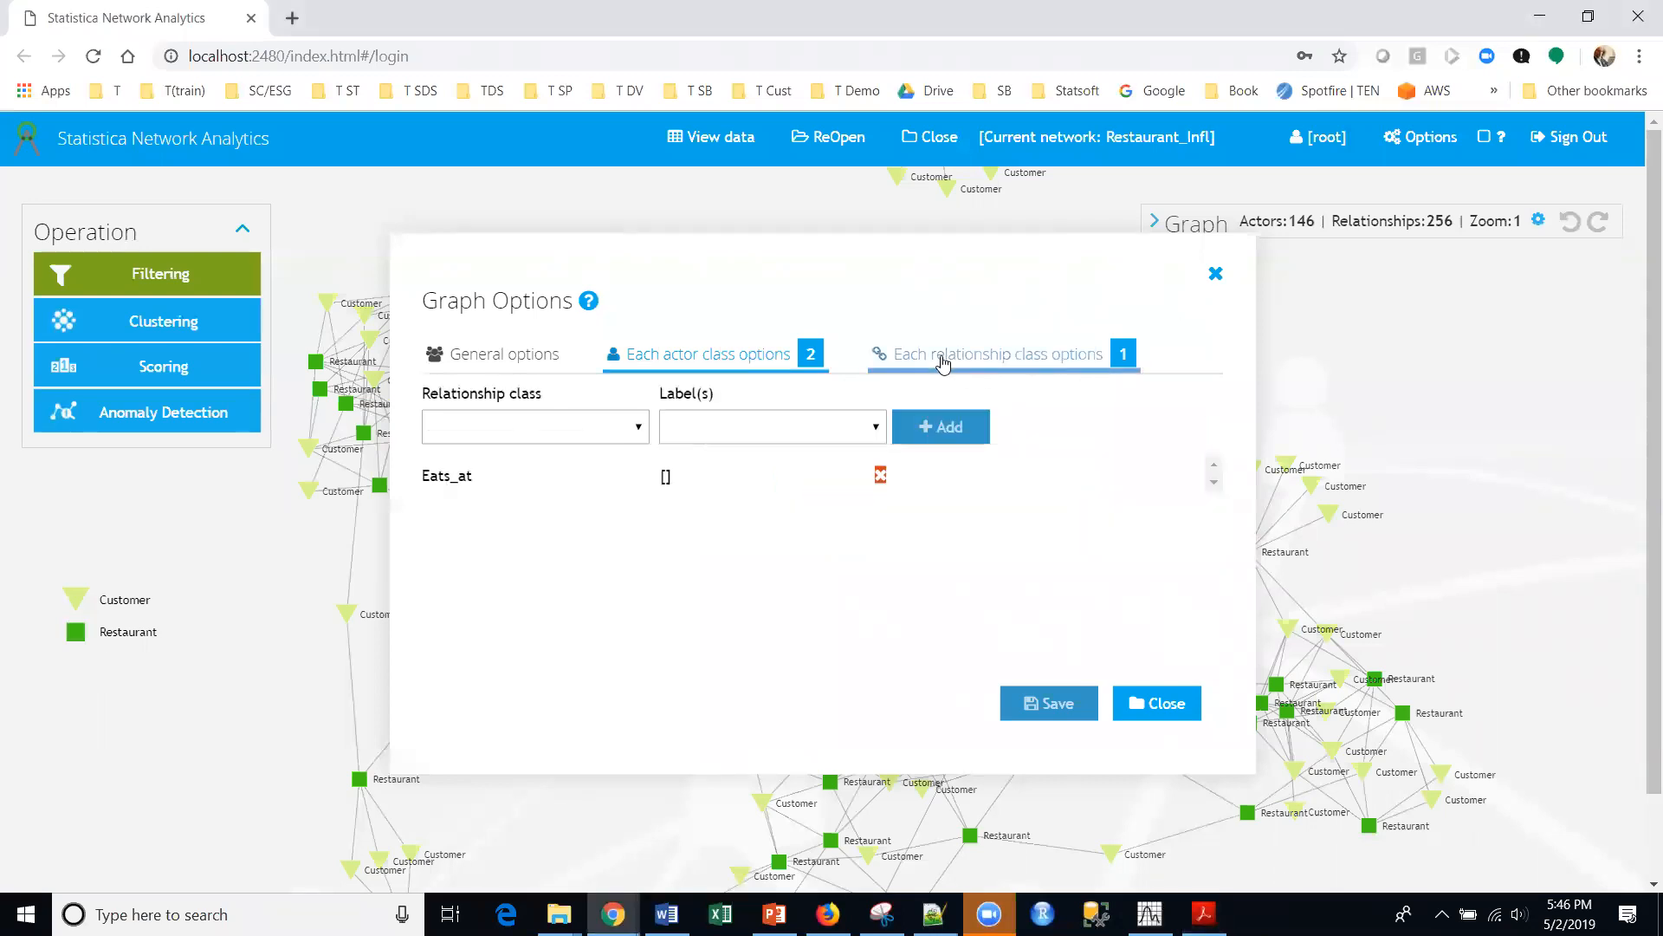
{"action": "left_click", "coordinate": [558, 437]}
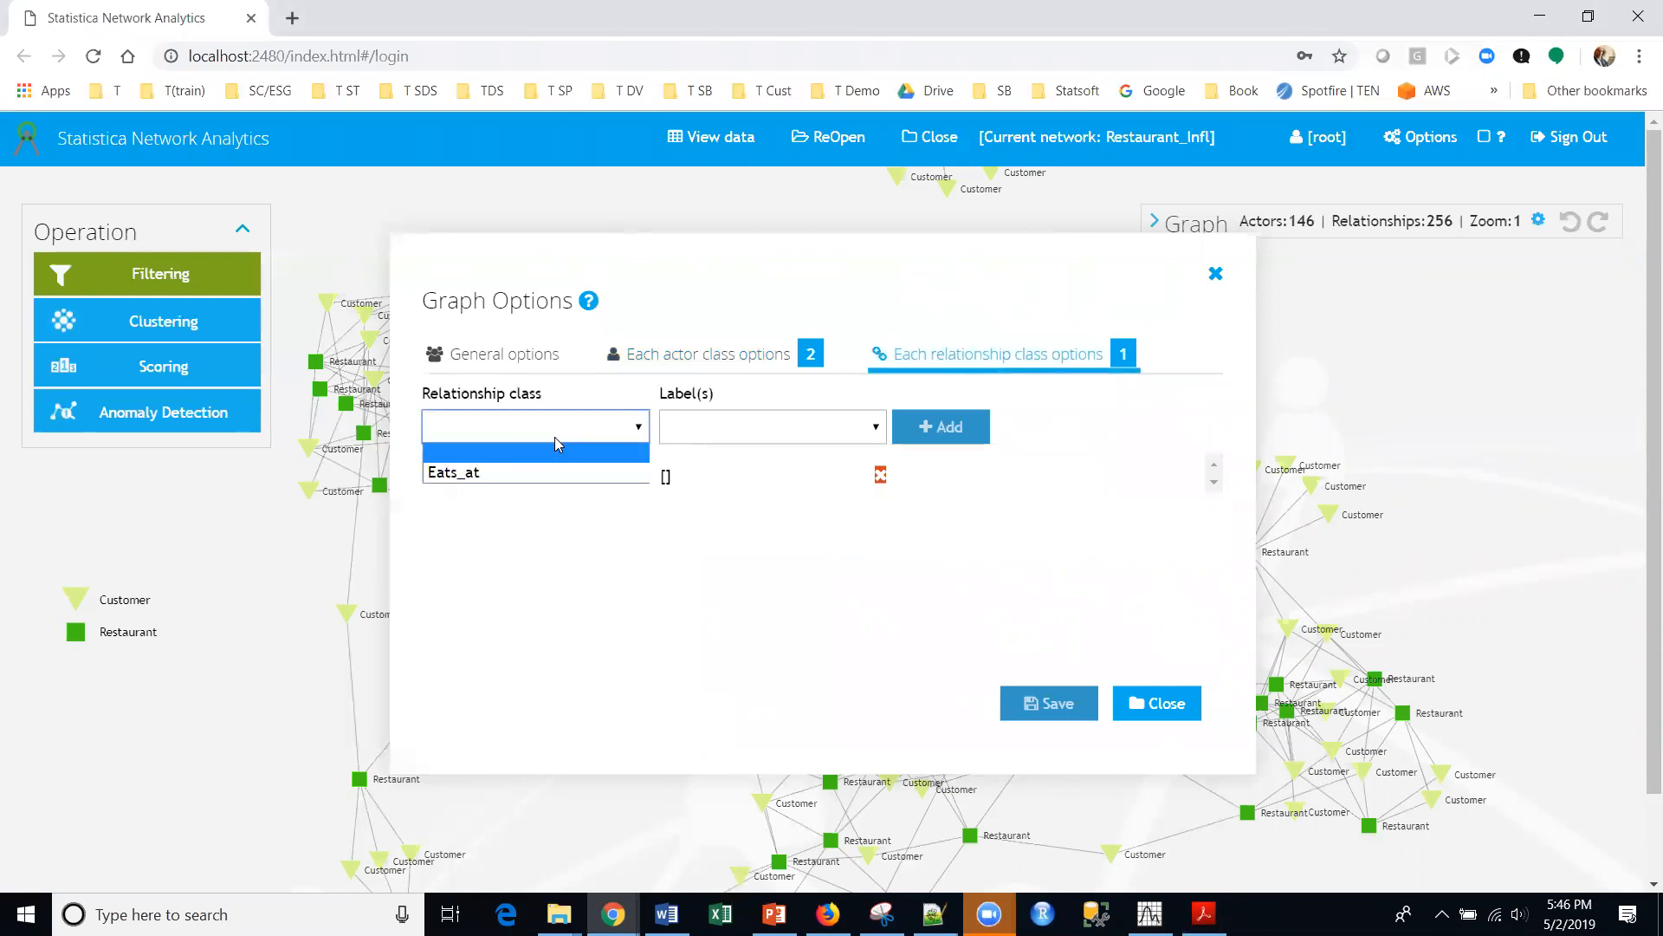
{"action": "left_click", "coordinate": [555, 470]}
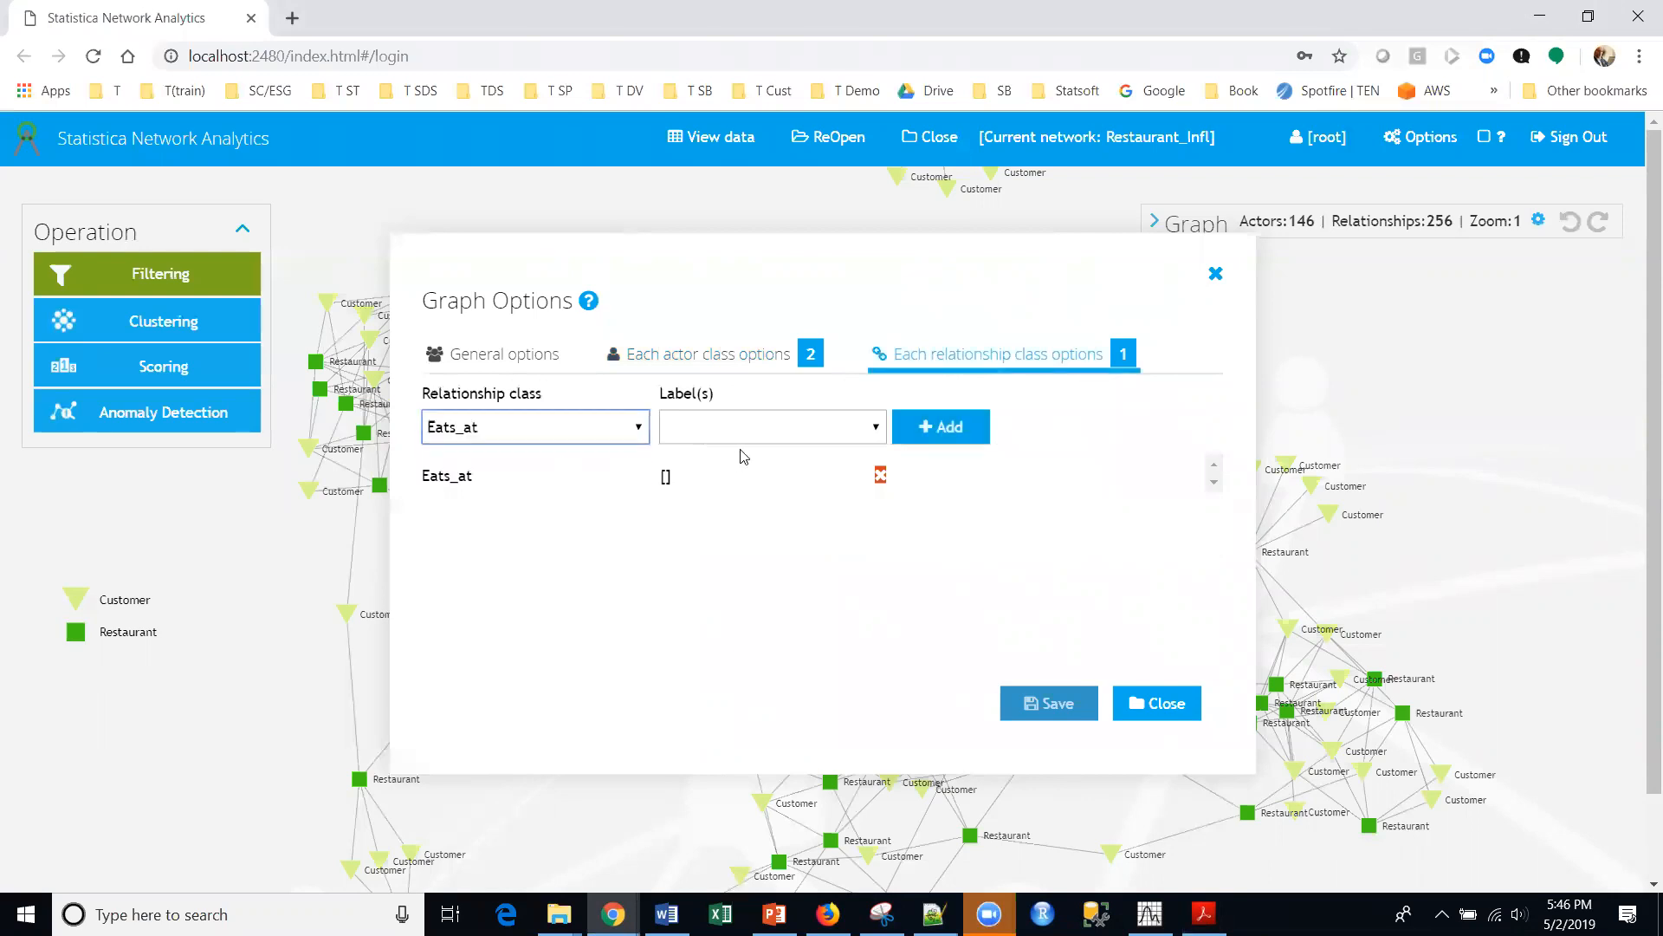
{"action": "left_click", "coordinate": [766, 435]}
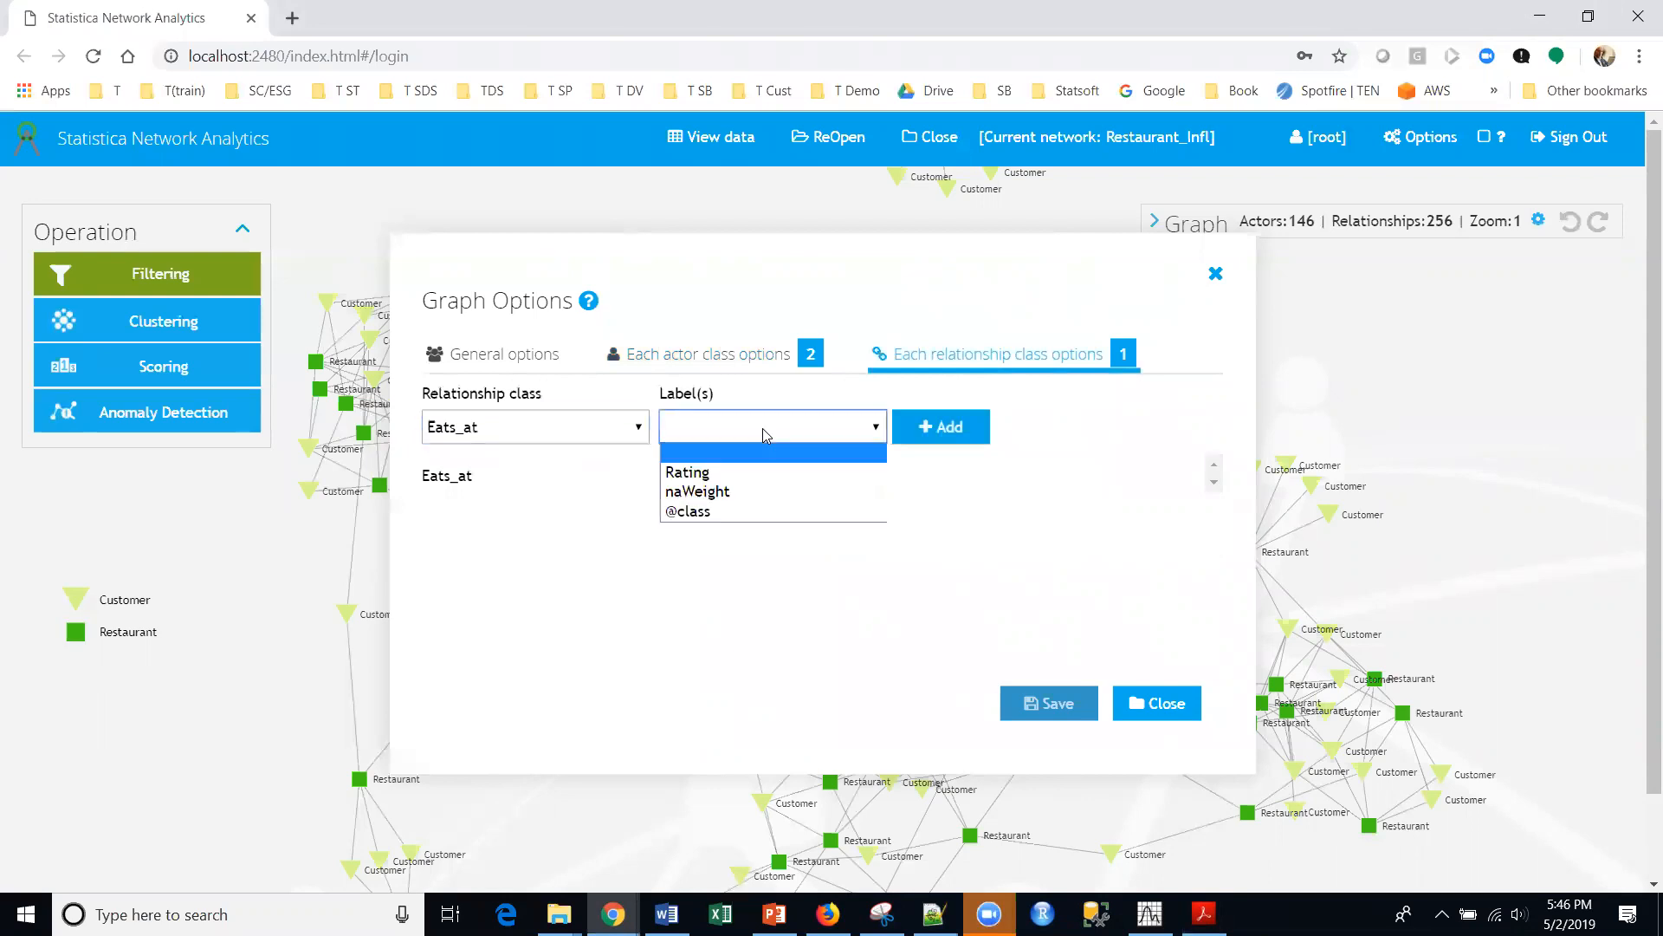
{"action": "left_click", "coordinate": [763, 475]}
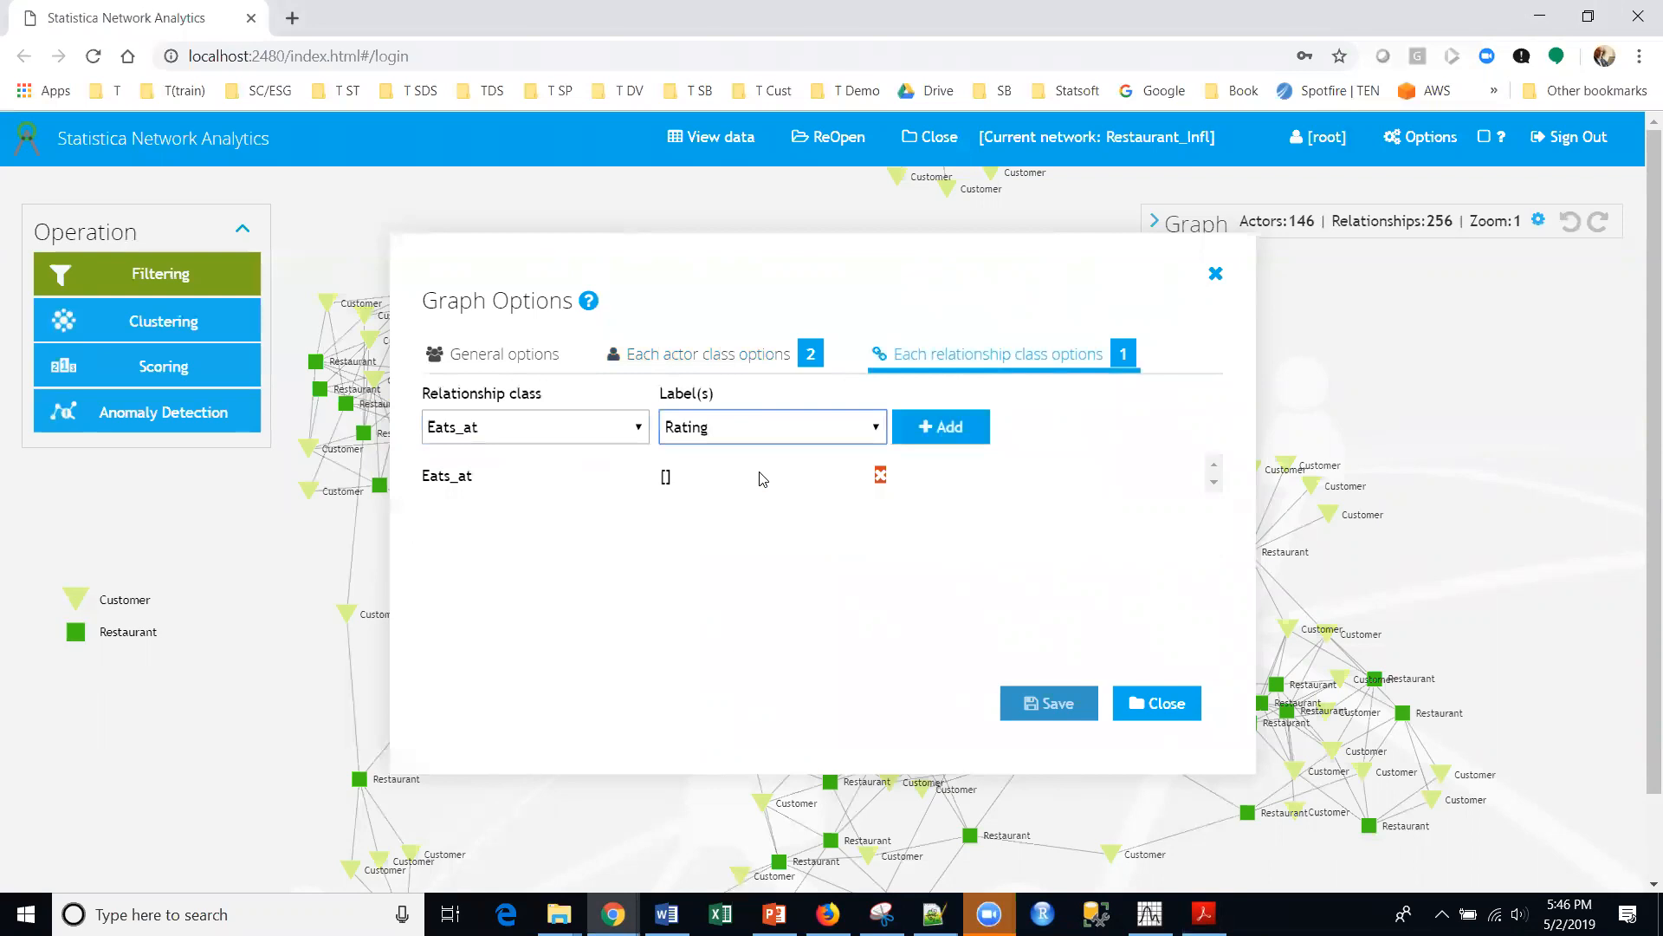
{"action": "left_click", "coordinate": [944, 428]}
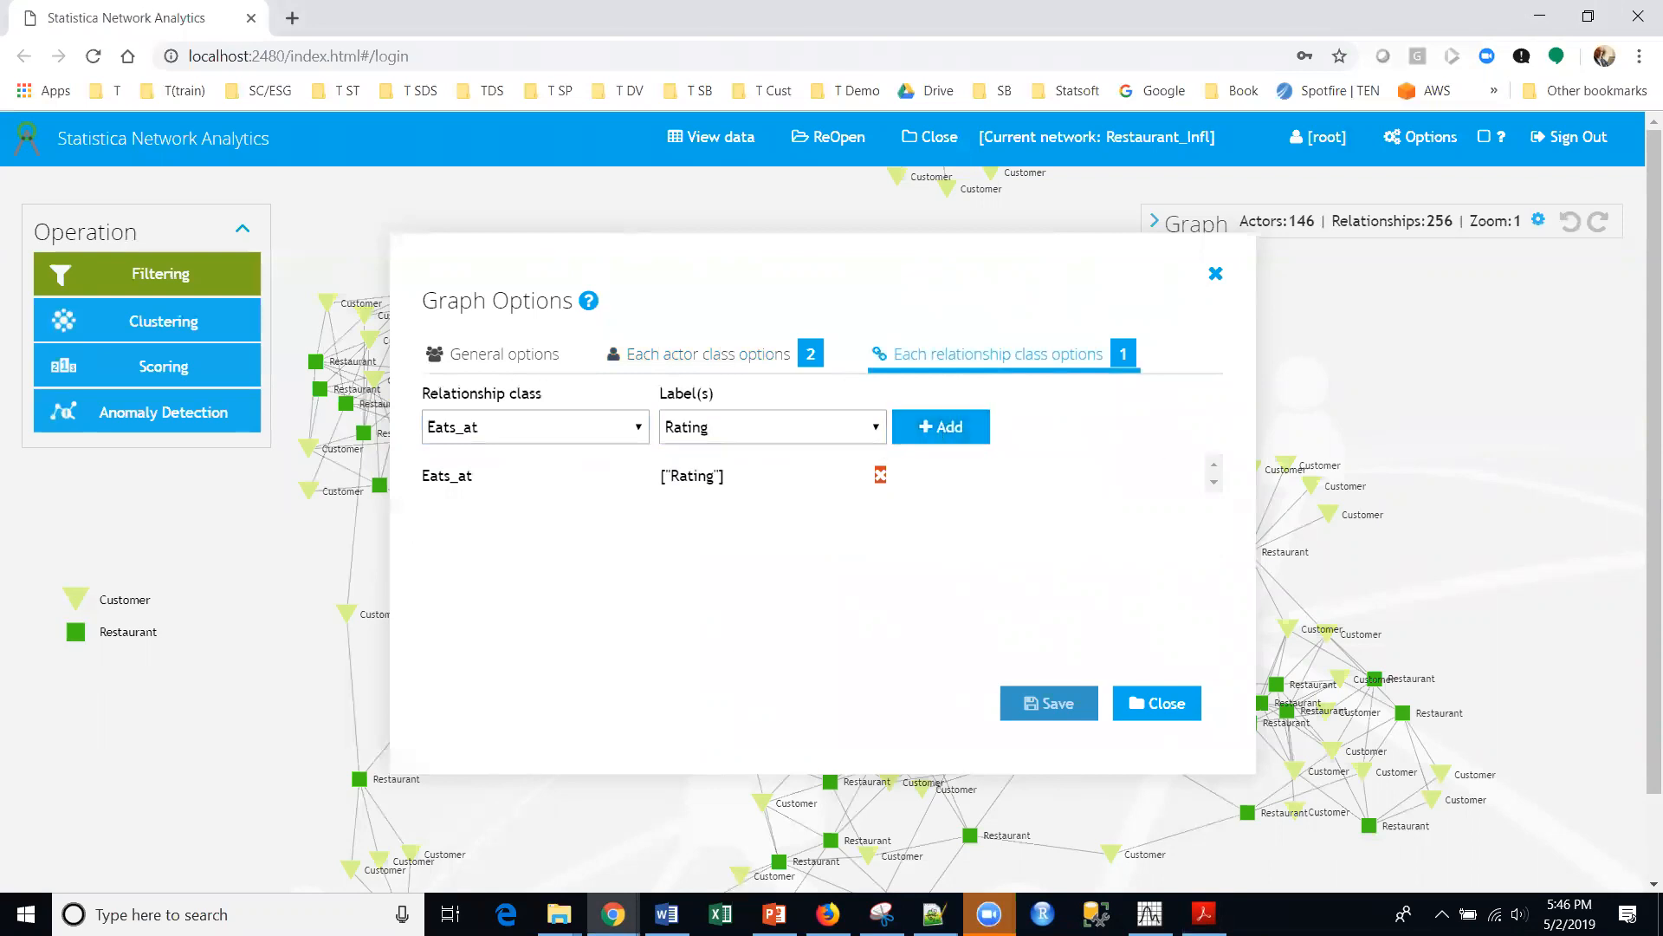
Try to save the changed class settings, keep the Eats_at label, and close the graph options
{"action": "key", "text": "alt+Tab"}
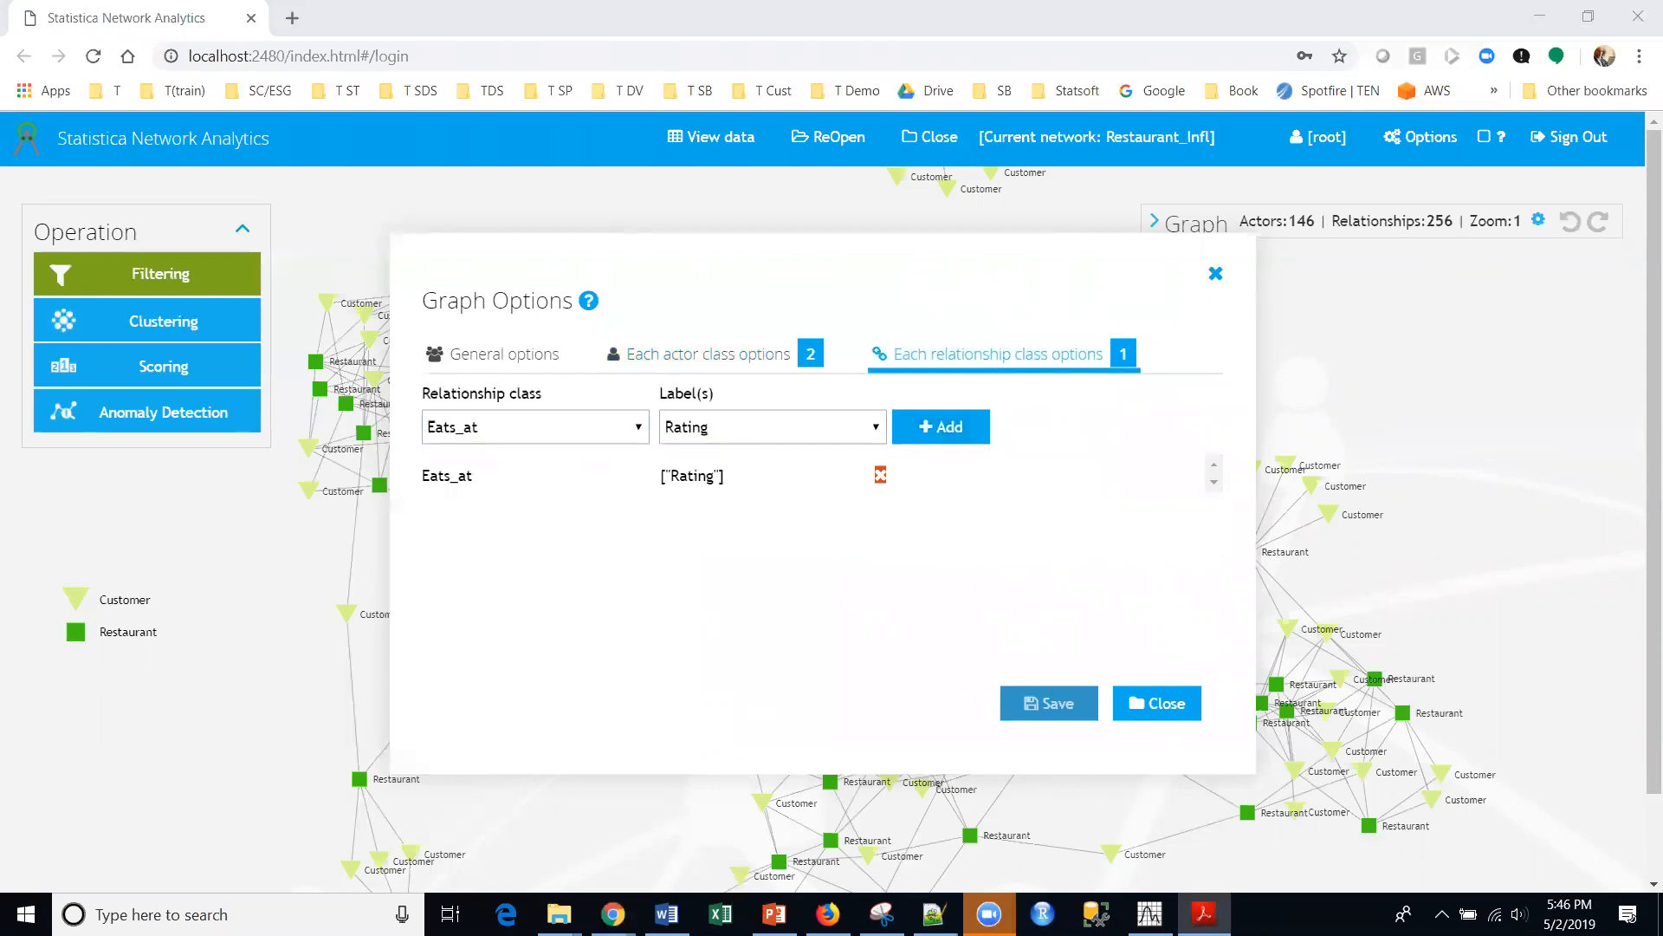
{"action": "left_click", "coordinate": [1032, 694]}
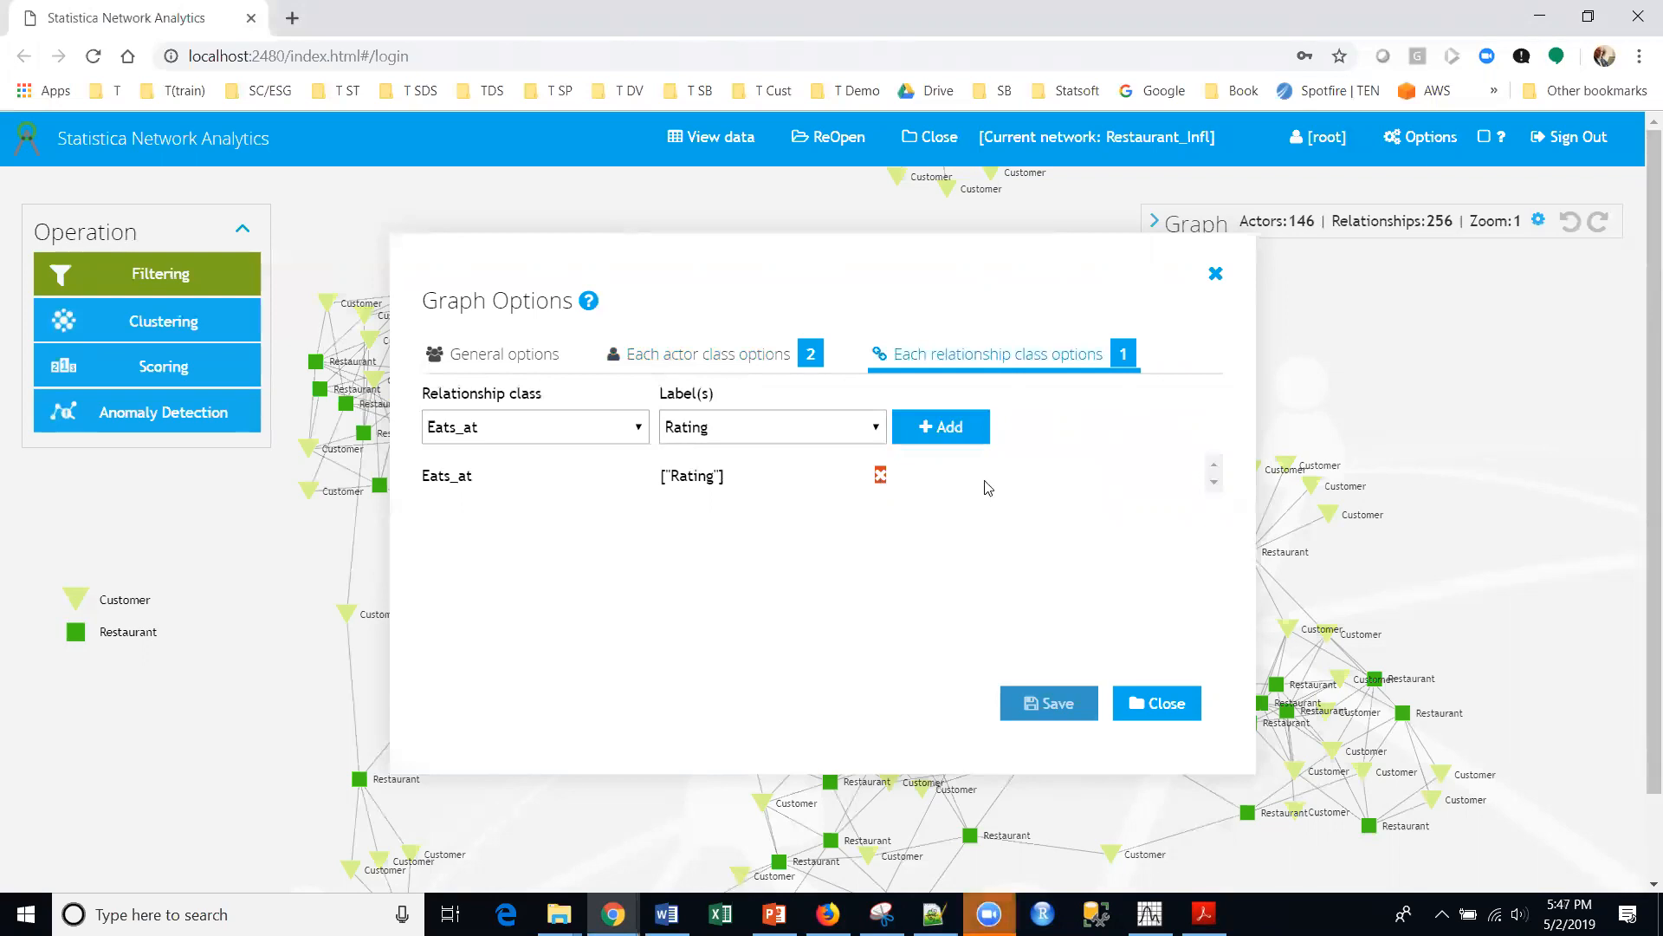
{"action": "left_click", "coordinate": [880, 476]}
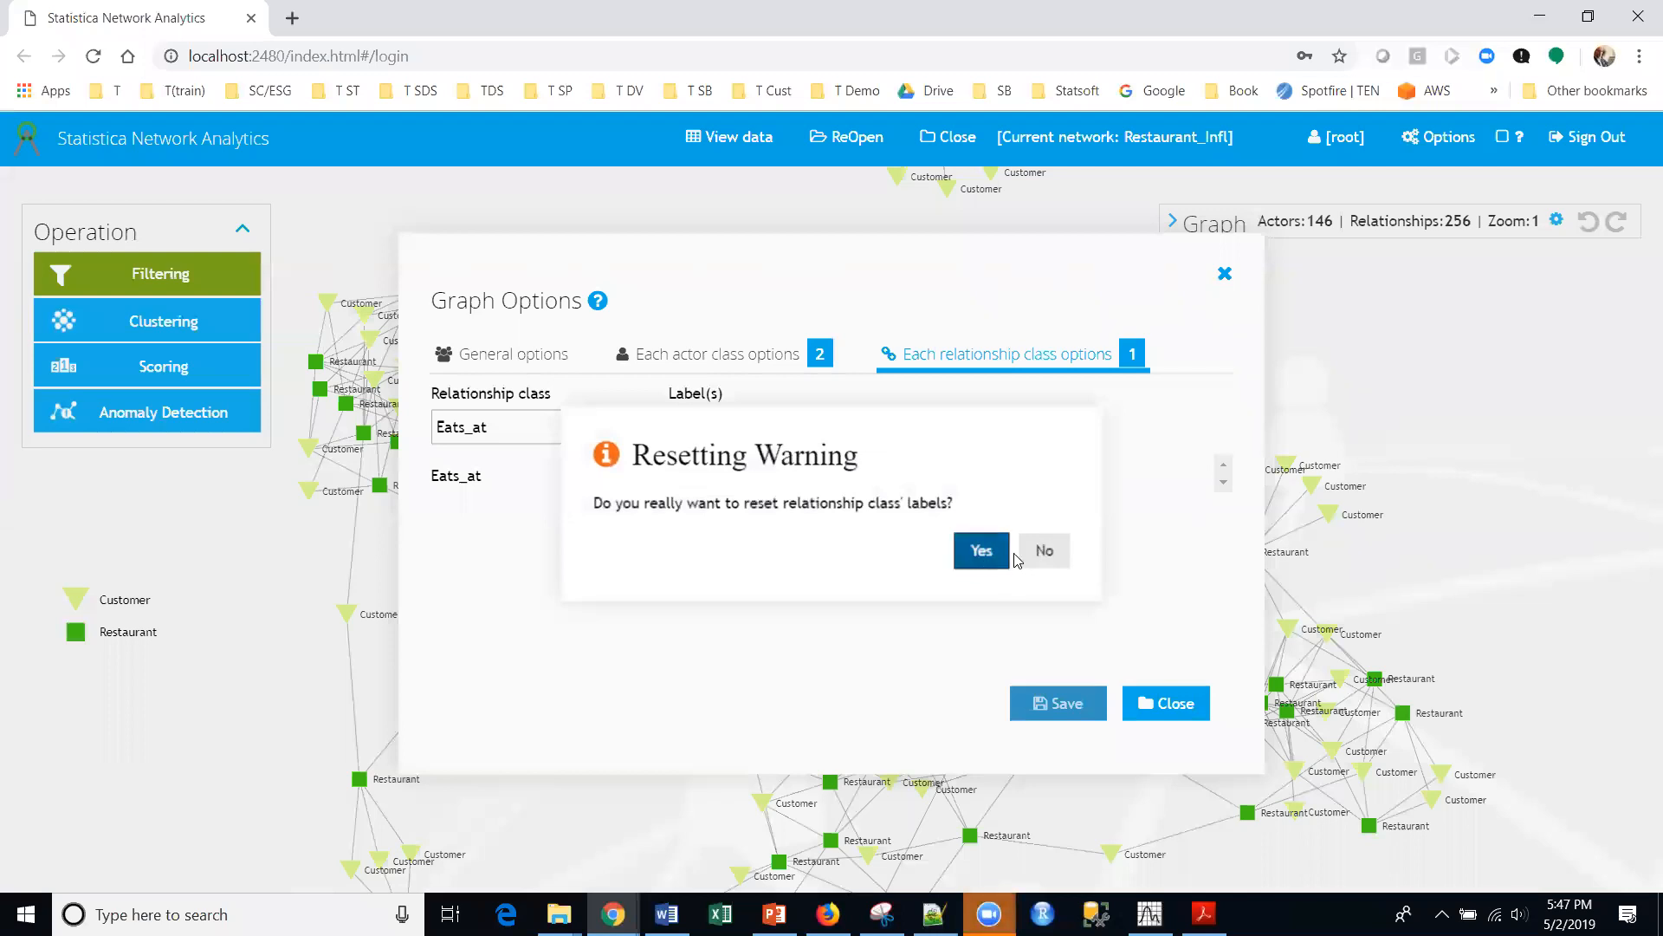
{"action": "left_click", "coordinate": [1045, 551]}
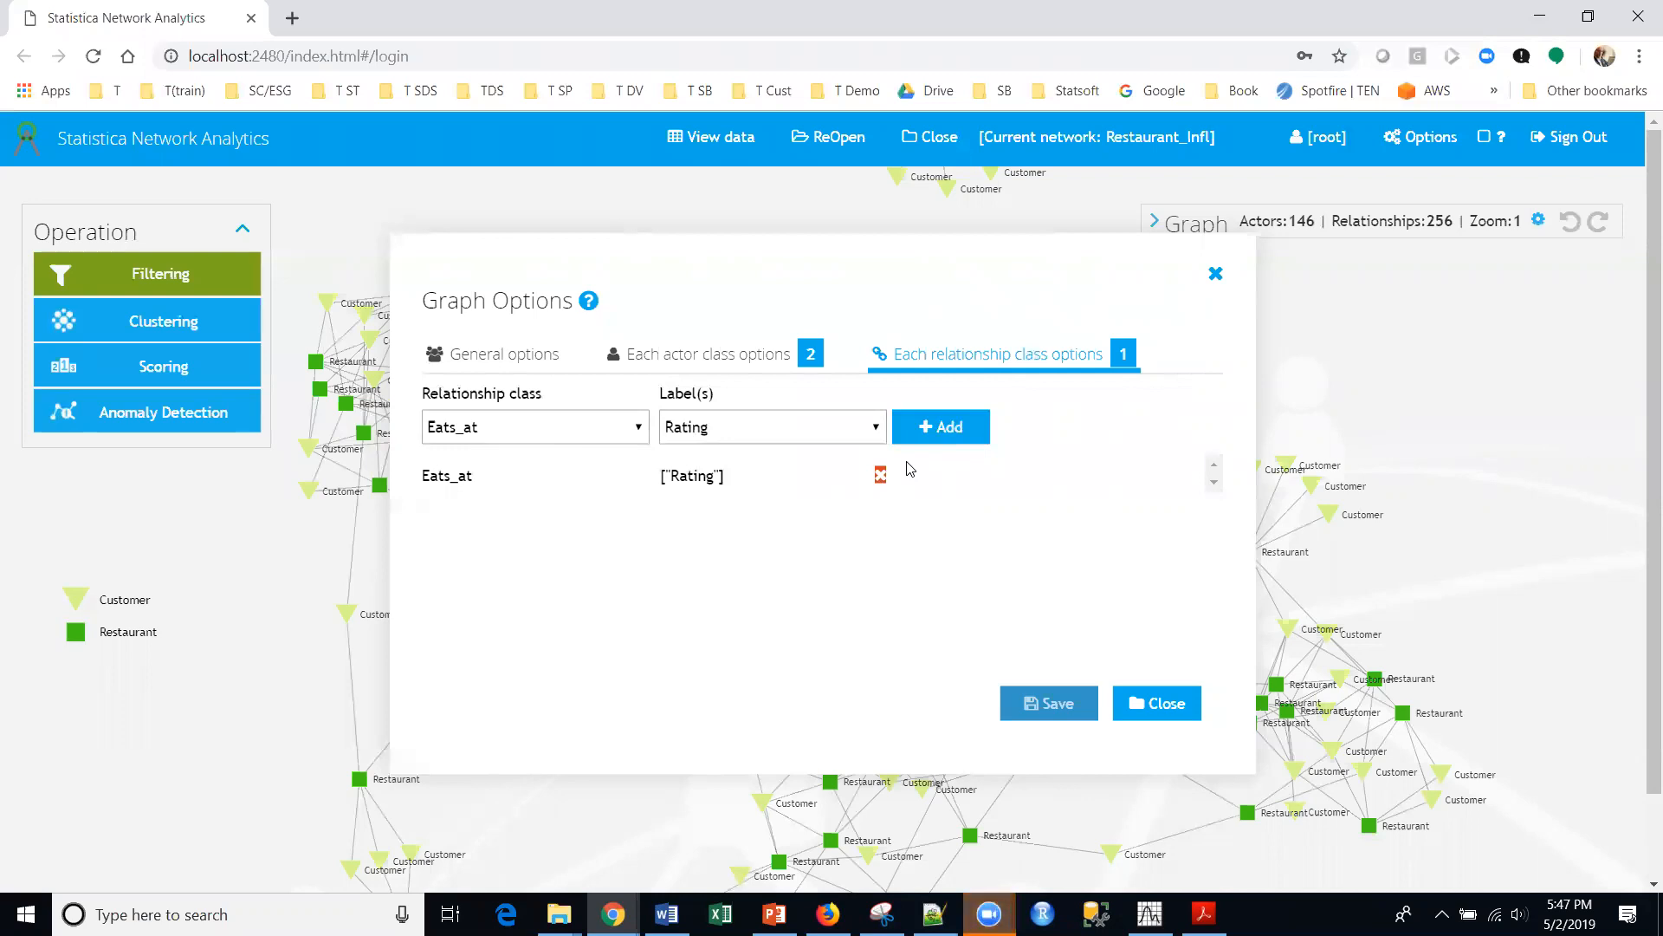
{"action": "key", "text": "alt+Tab"}
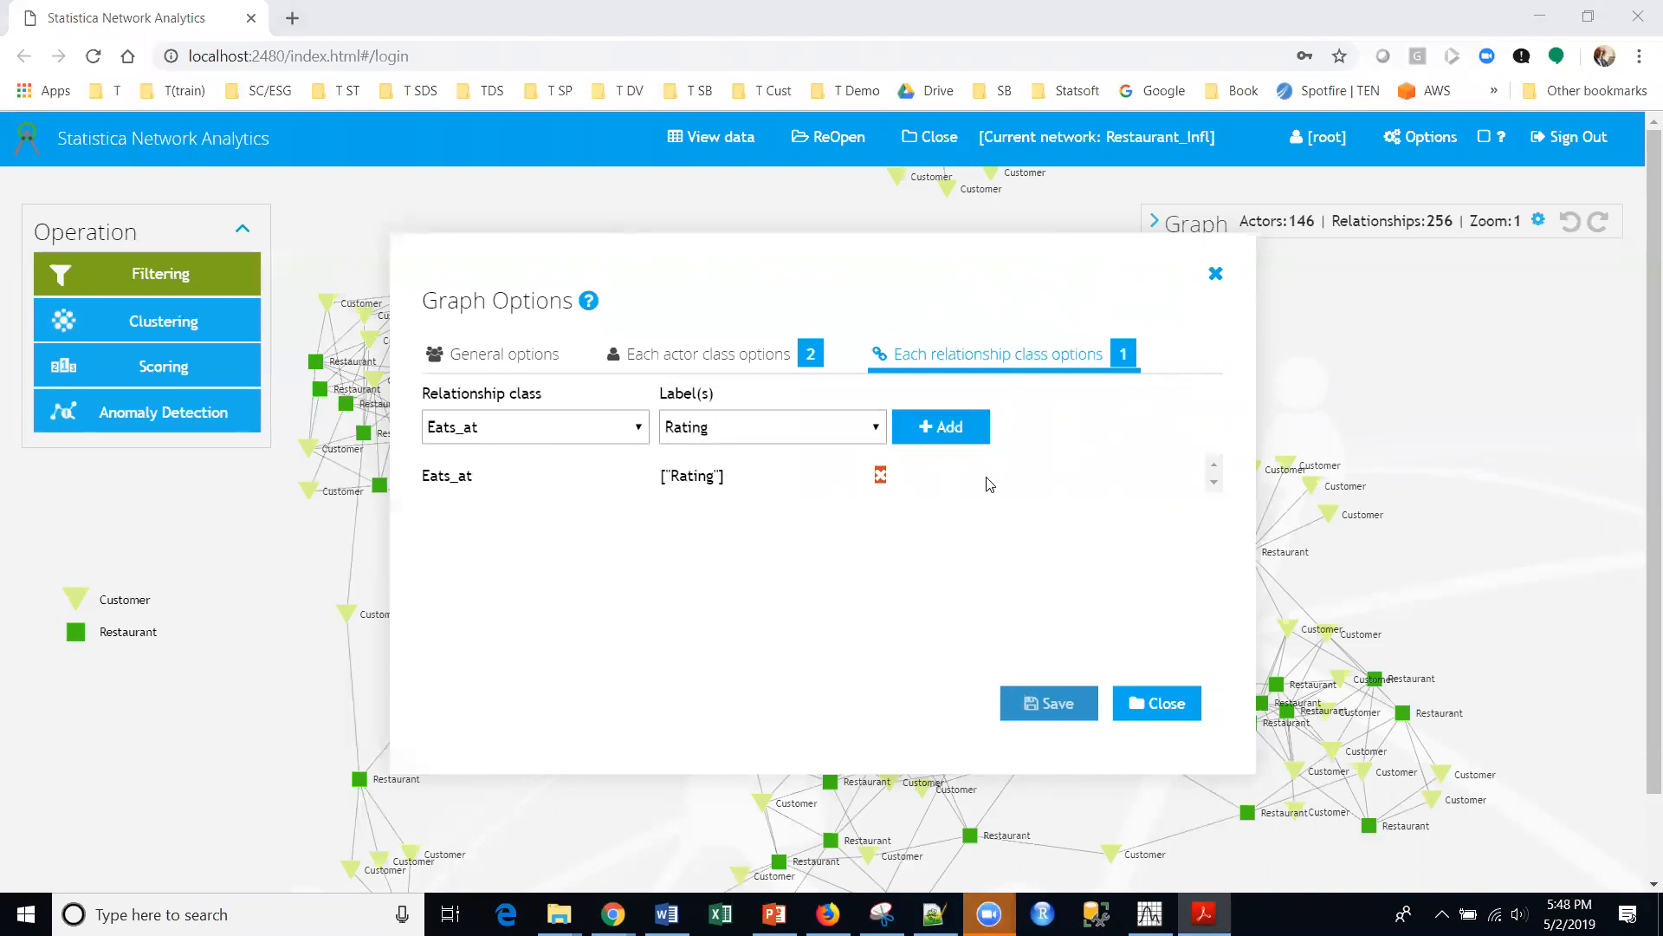
{"action": "left_click", "coordinate": [1054, 697]}
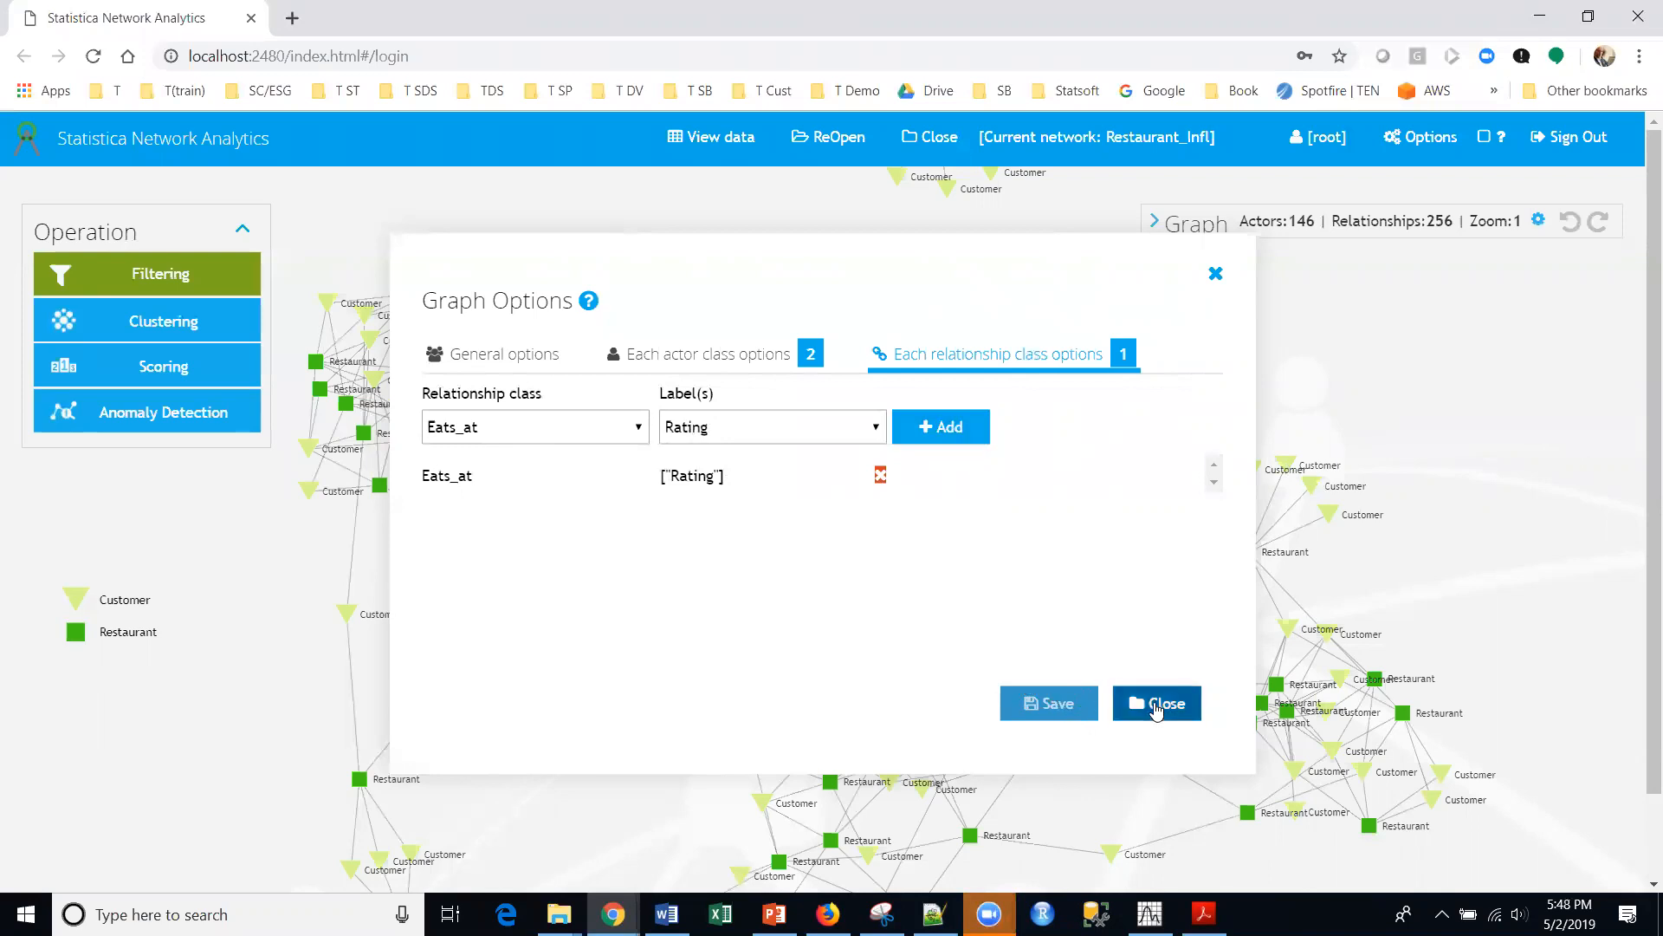
{"action": "left_click", "coordinate": [1156, 703]}
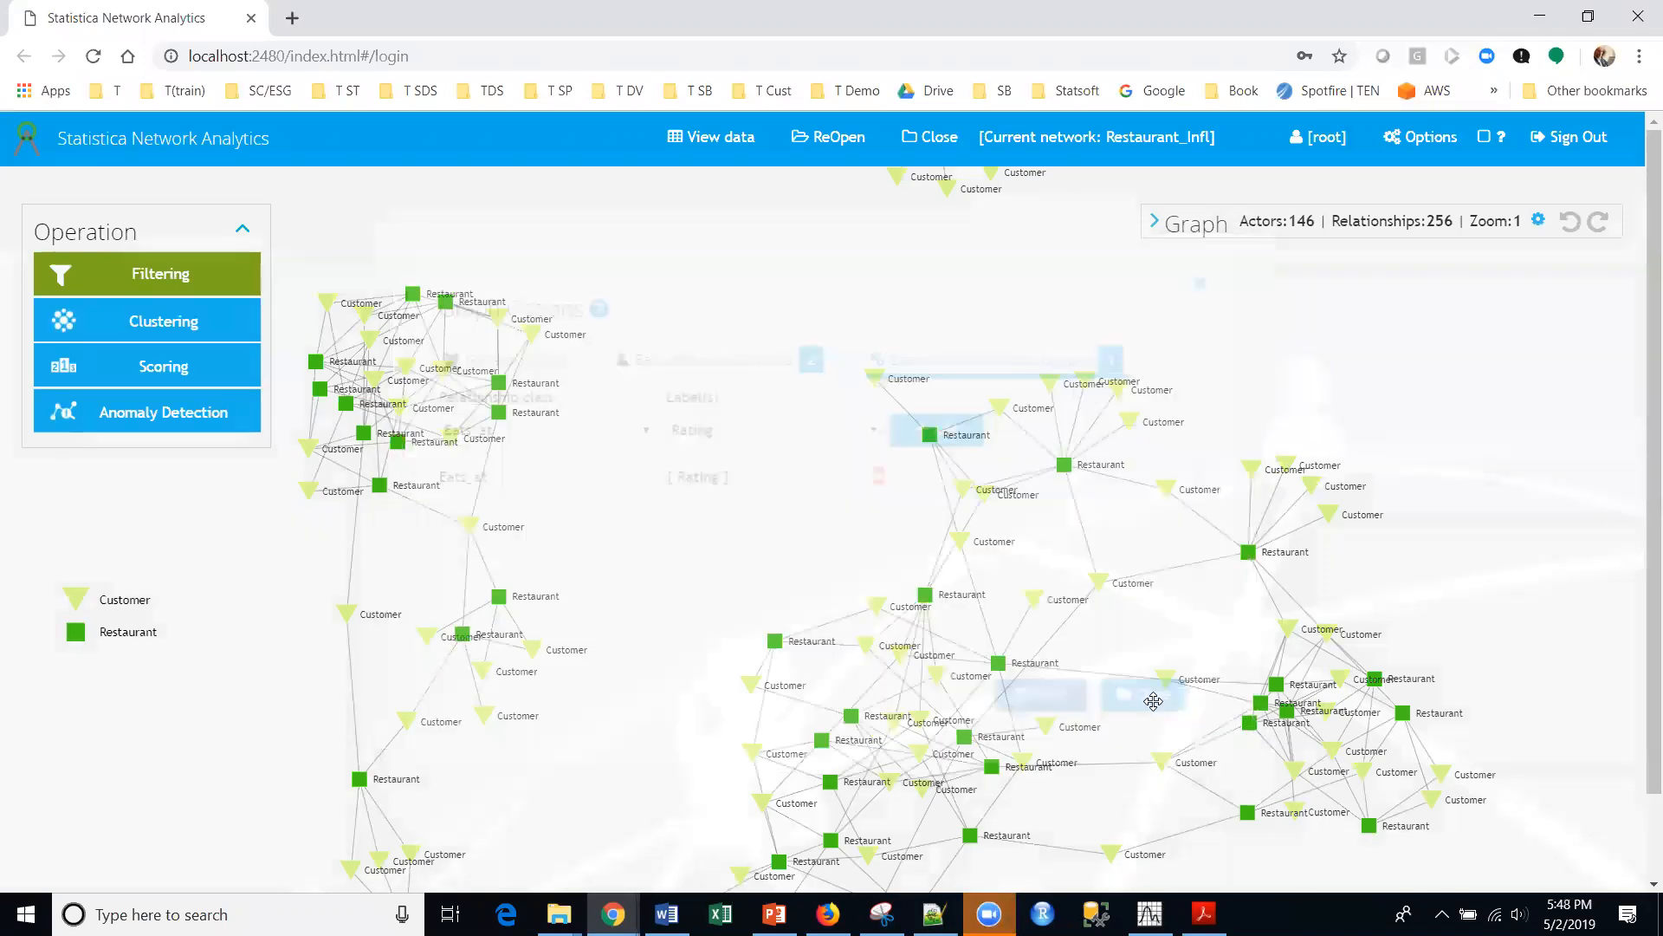
Set the graph's relationship length to 75 and relationship width to 0.2, and save the graph options
{"action": "left_click", "coordinate": [1539, 222]}
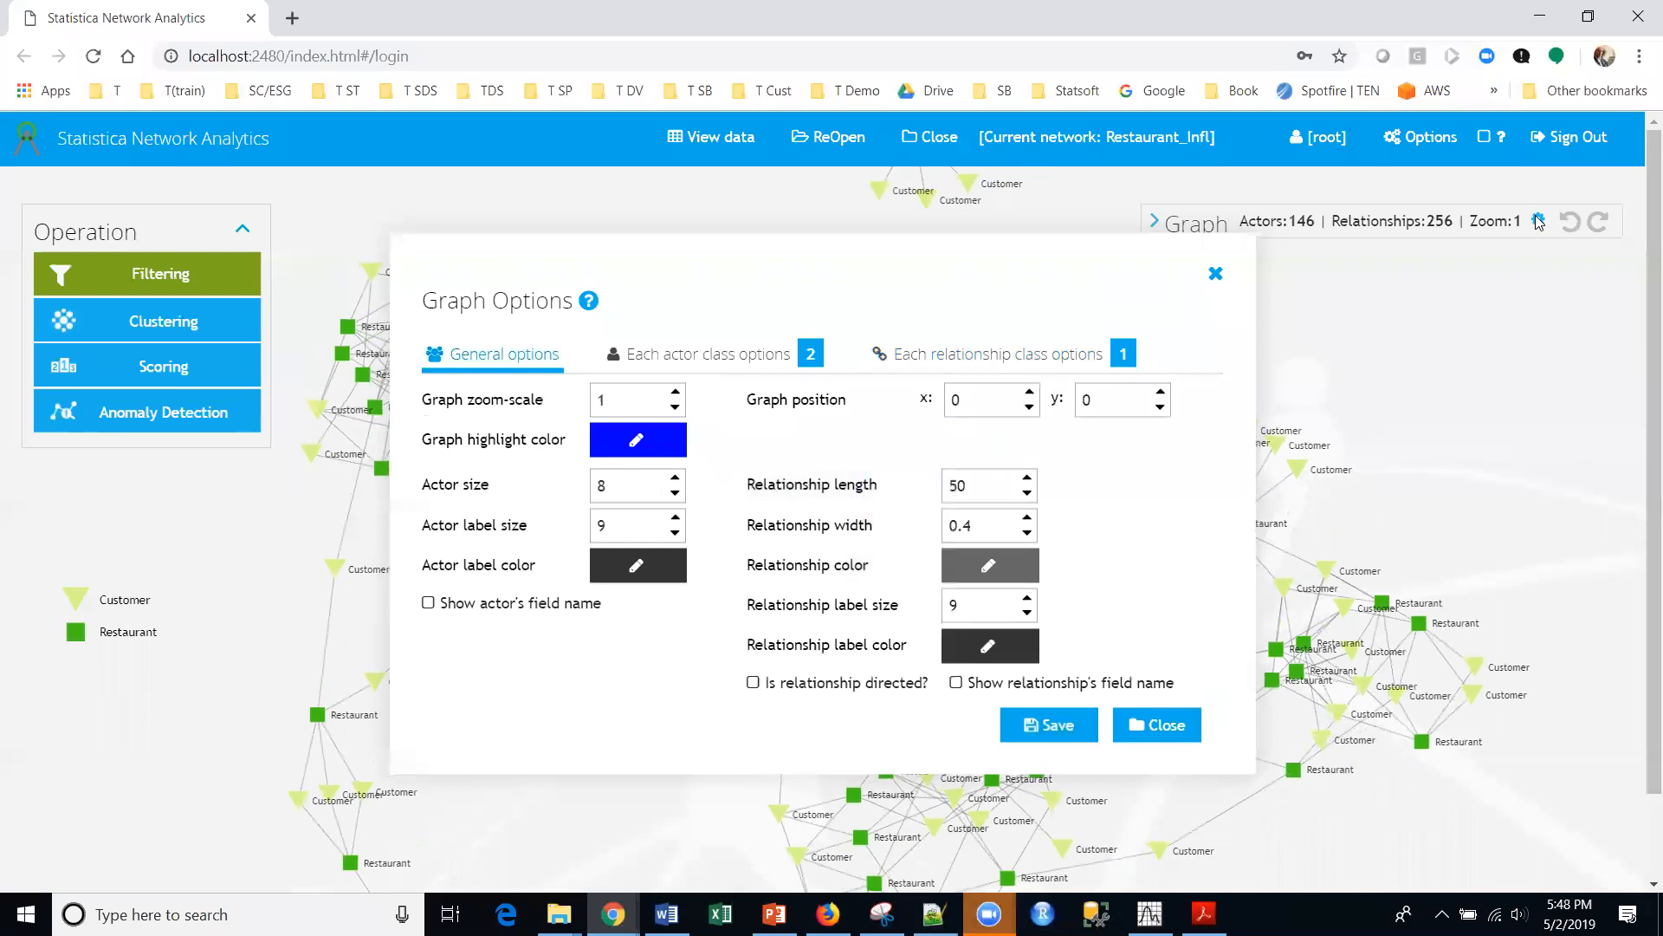
{"action": "left_click", "coordinate": [690, 355]}
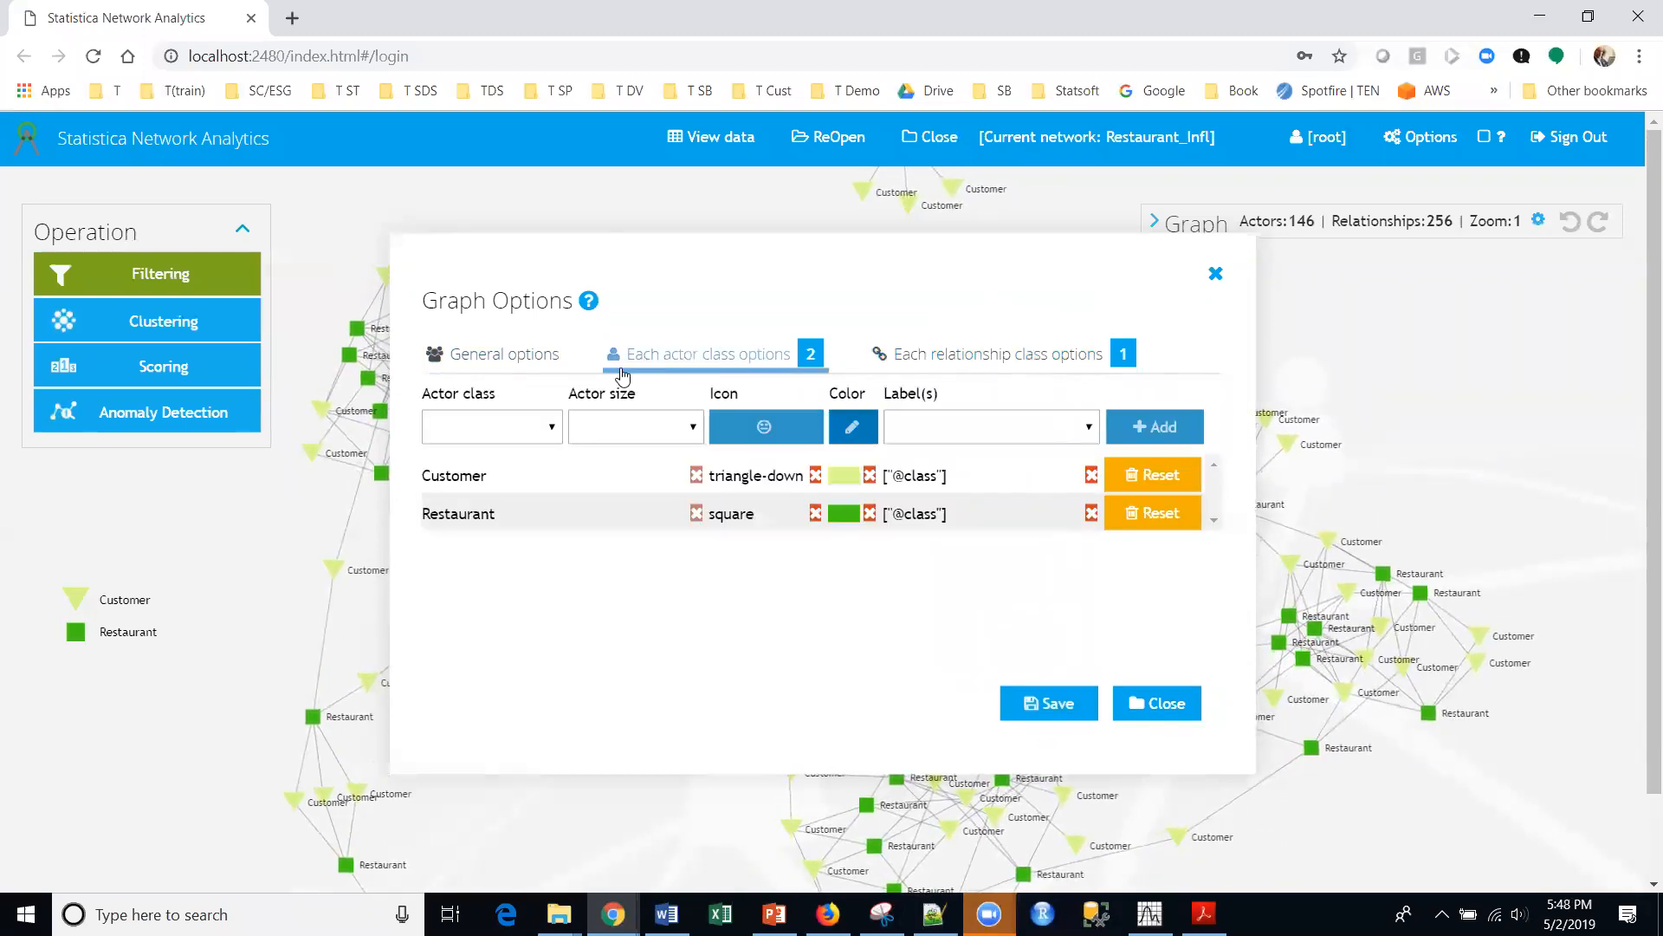
{"action": "left_click", "coordinate": [520, 359]}
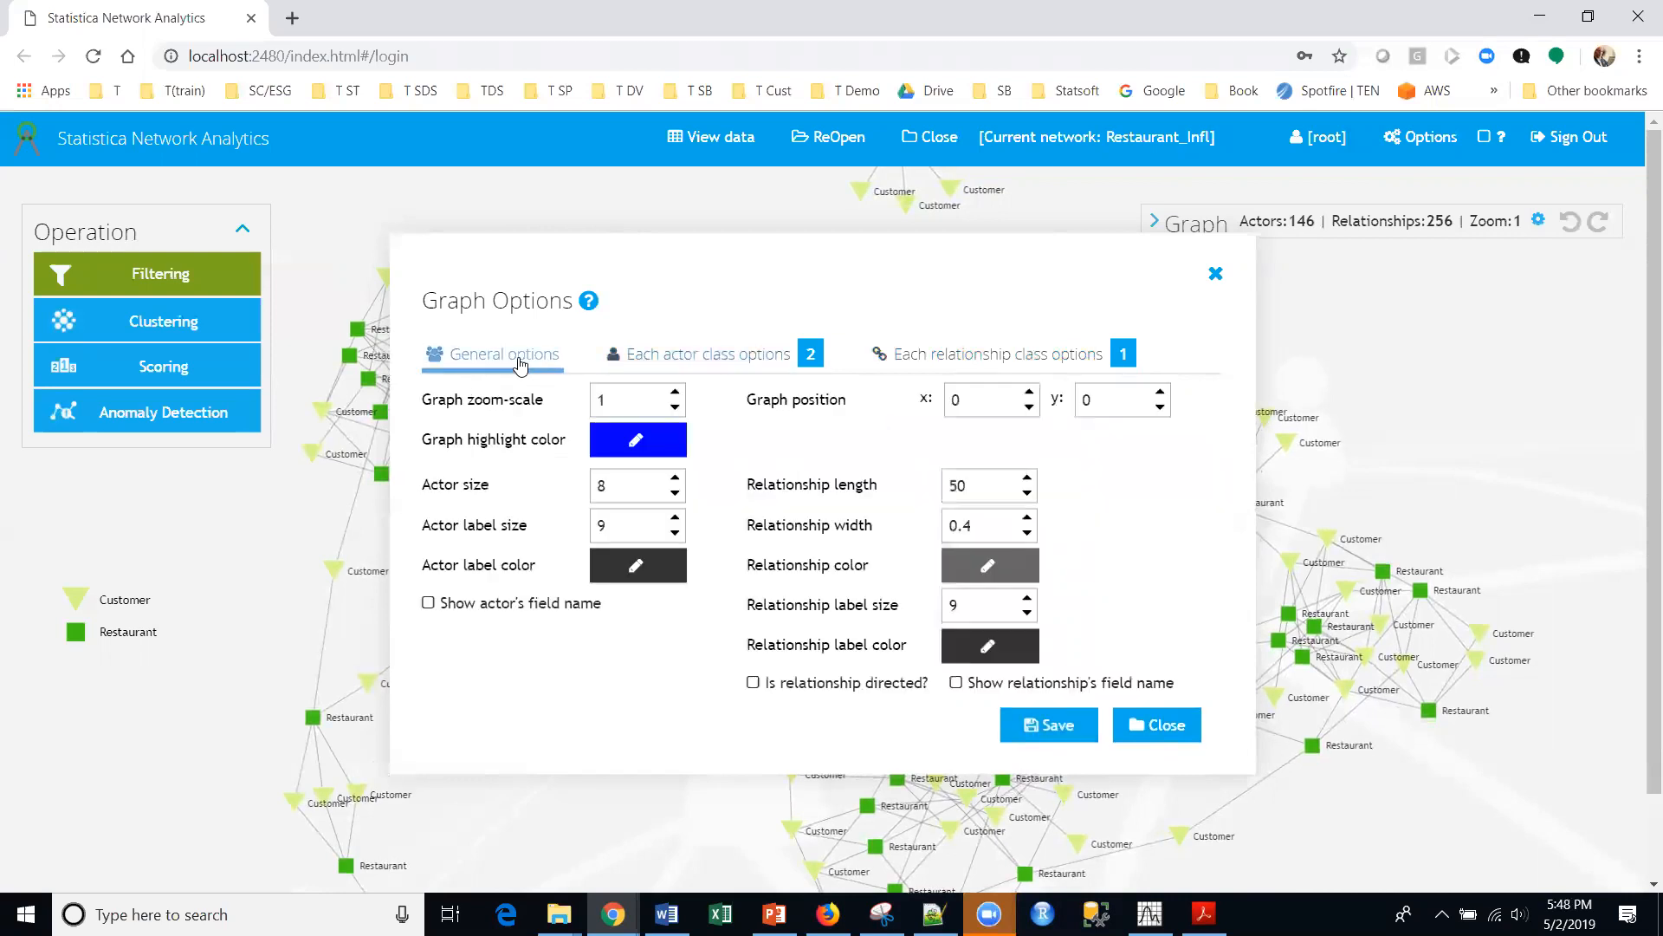
{"action": "left_click_drag", "start_coordinate": [991, 488], "coordinate": [928, 489]}
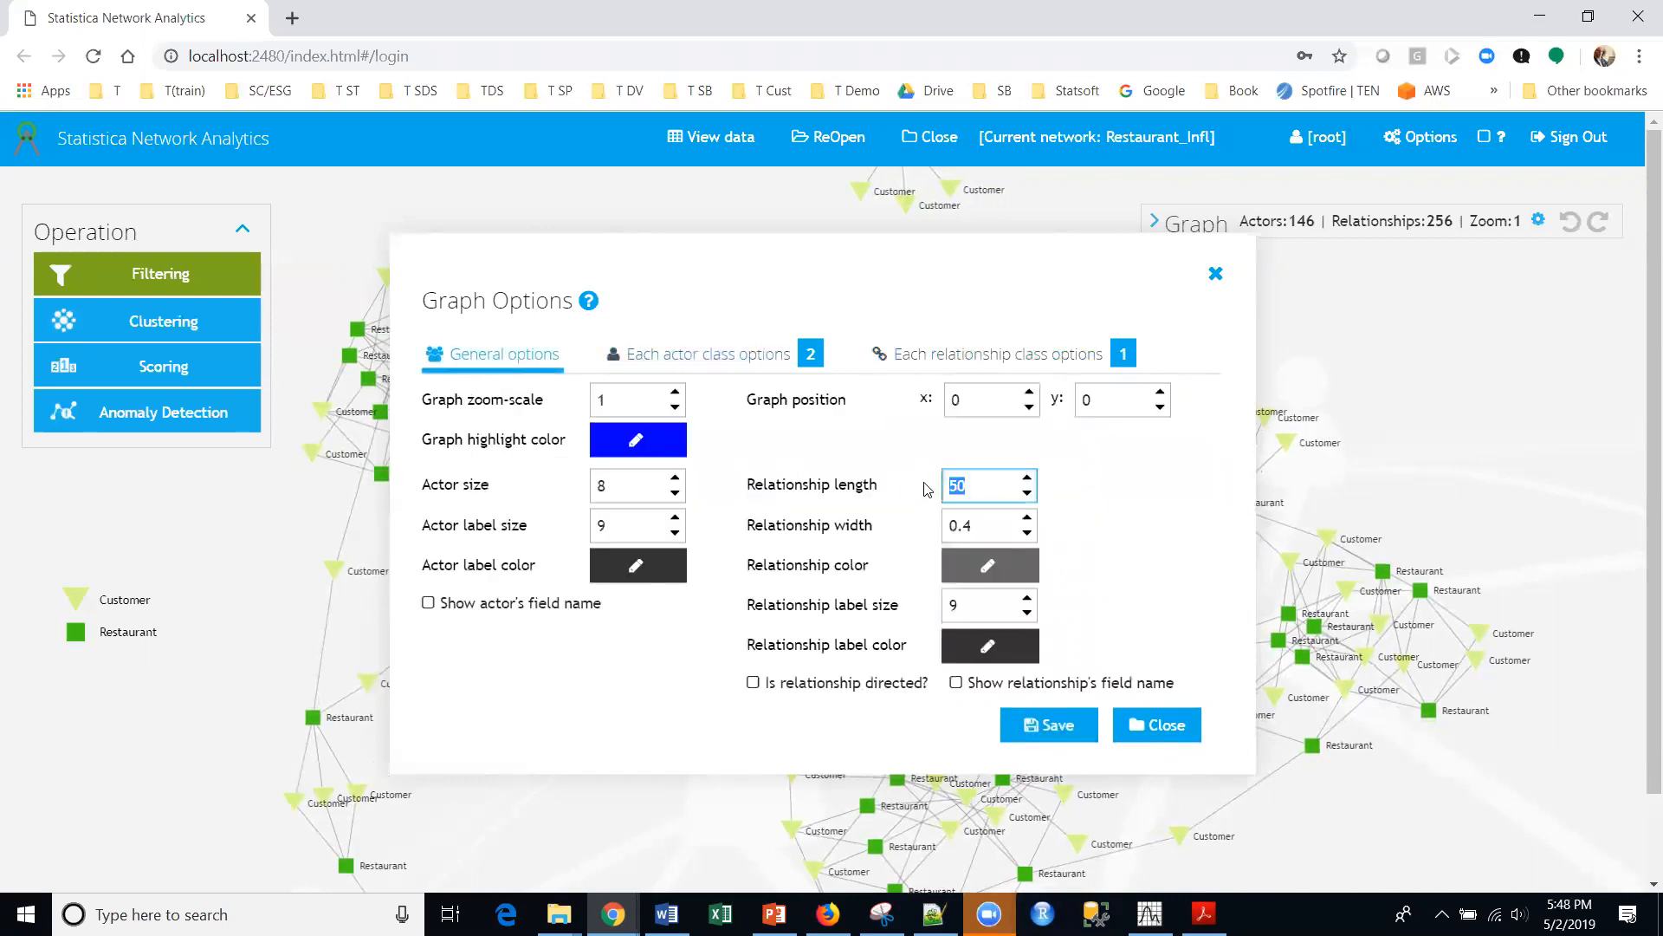
{"action": "type", "text": "75"}
{"action": "left_click_drag", "start_coordinate": [971, 531], "coordinate": [936, 533]}
{"action": "type", "text": "0.2"}
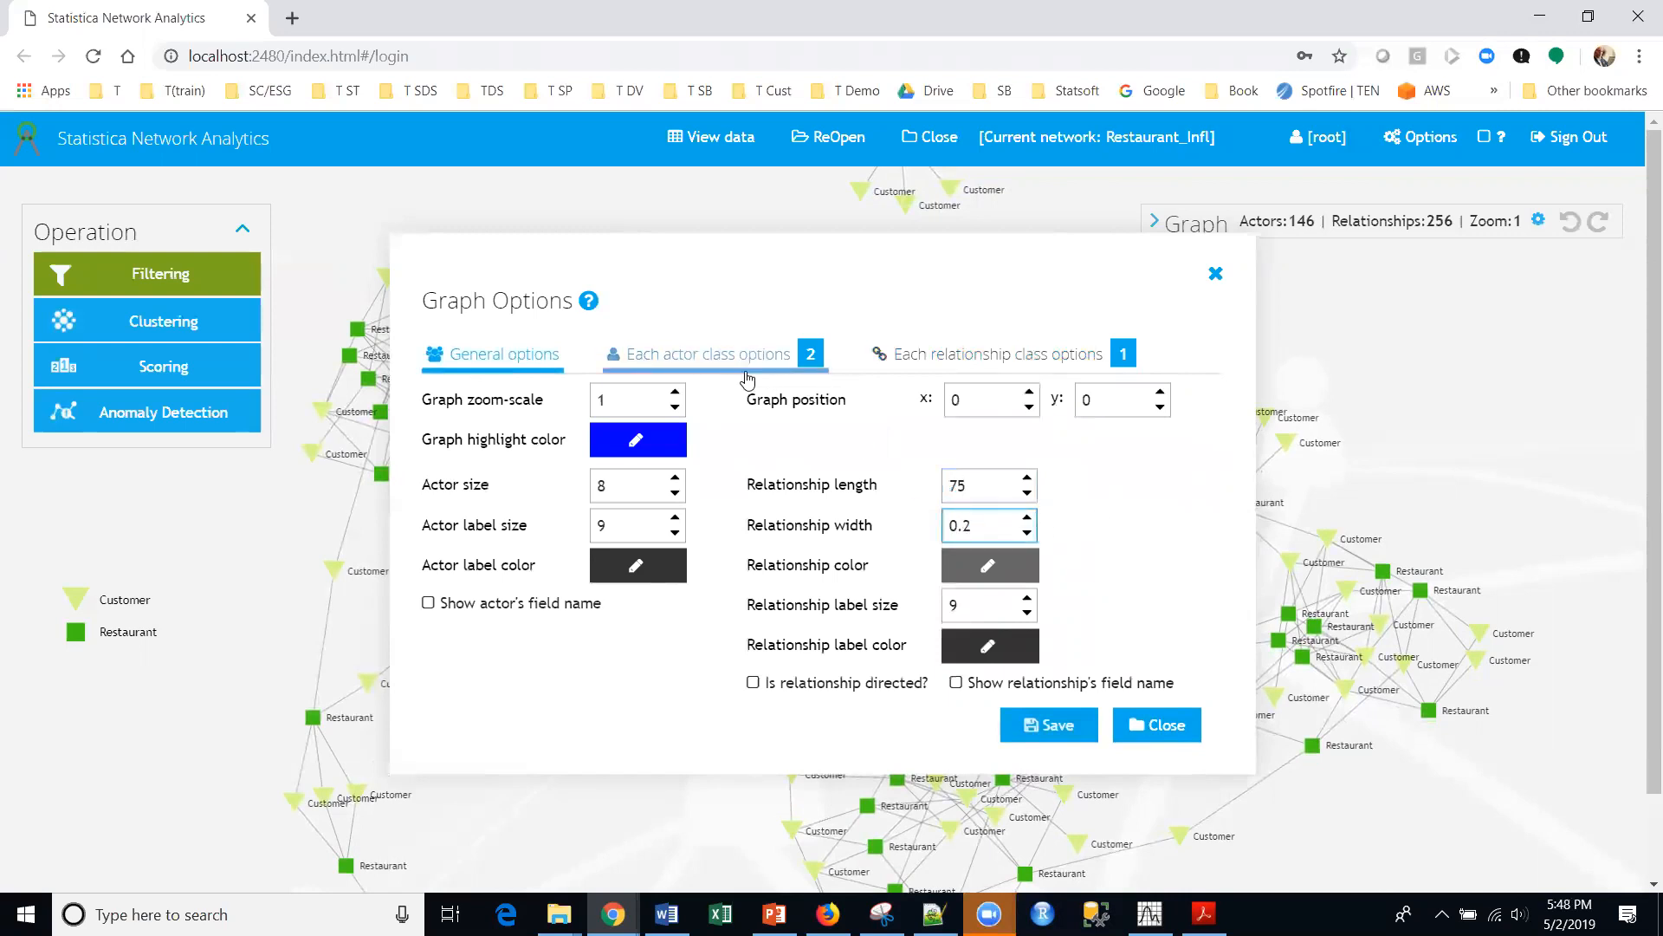
{"action": "left_click", "coordinate": [1050, 726]}
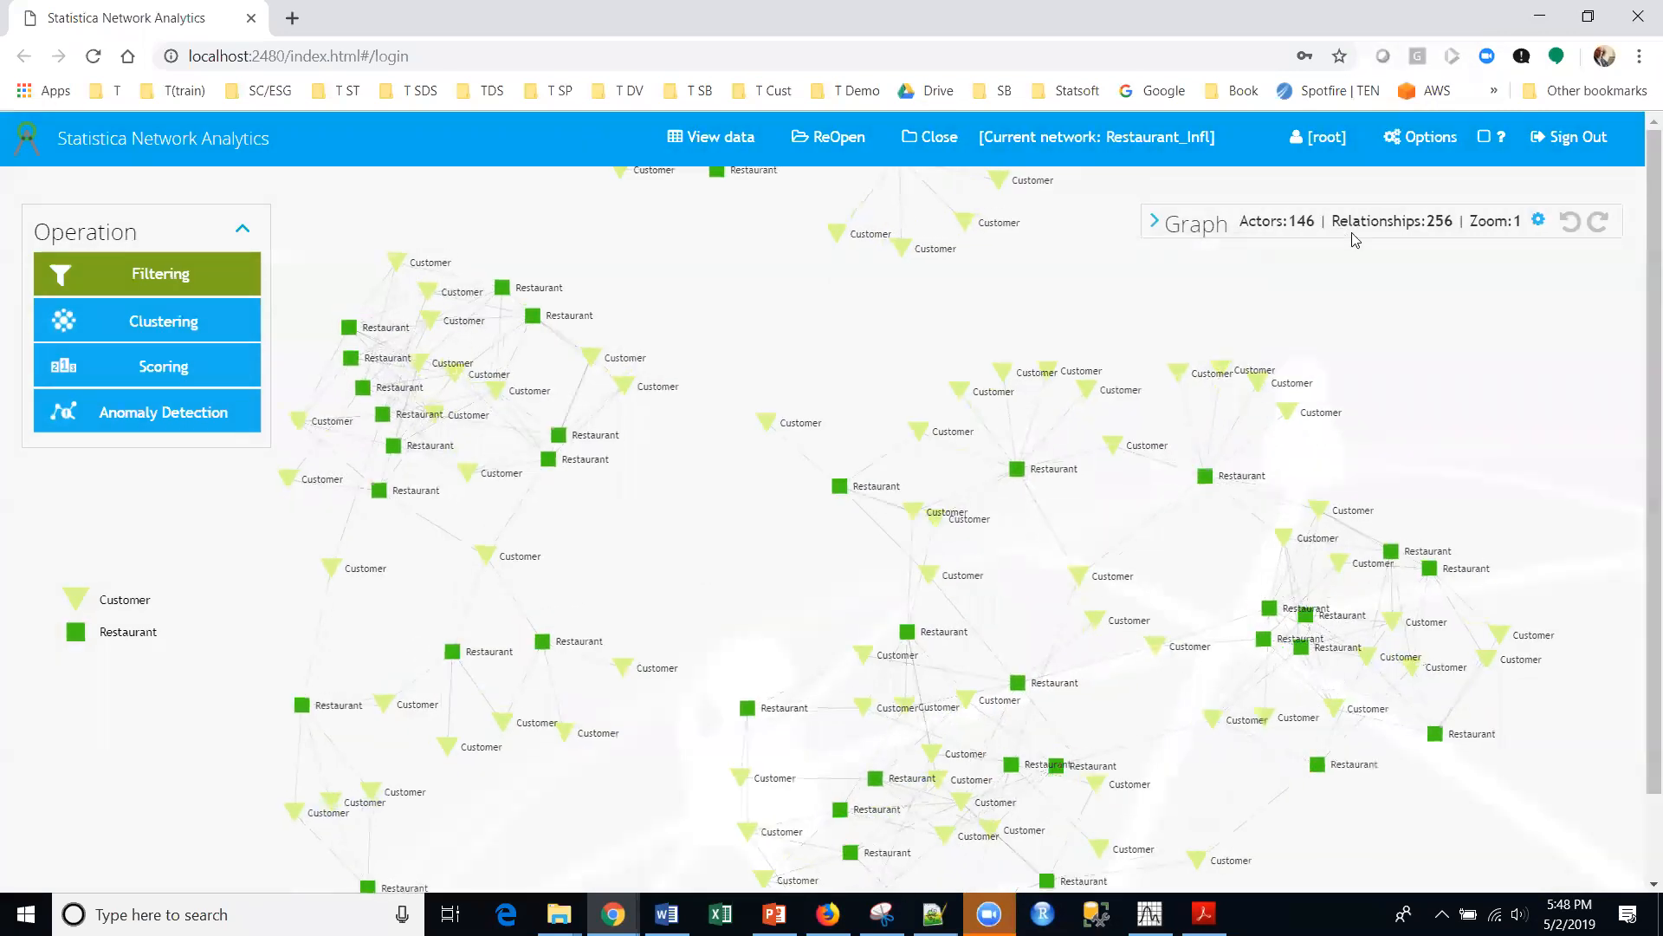
In the graph options, choose the person image with a tie as the icon for the Customer actor class
{"action": "left_click", "coordinate": [1541, 221]}
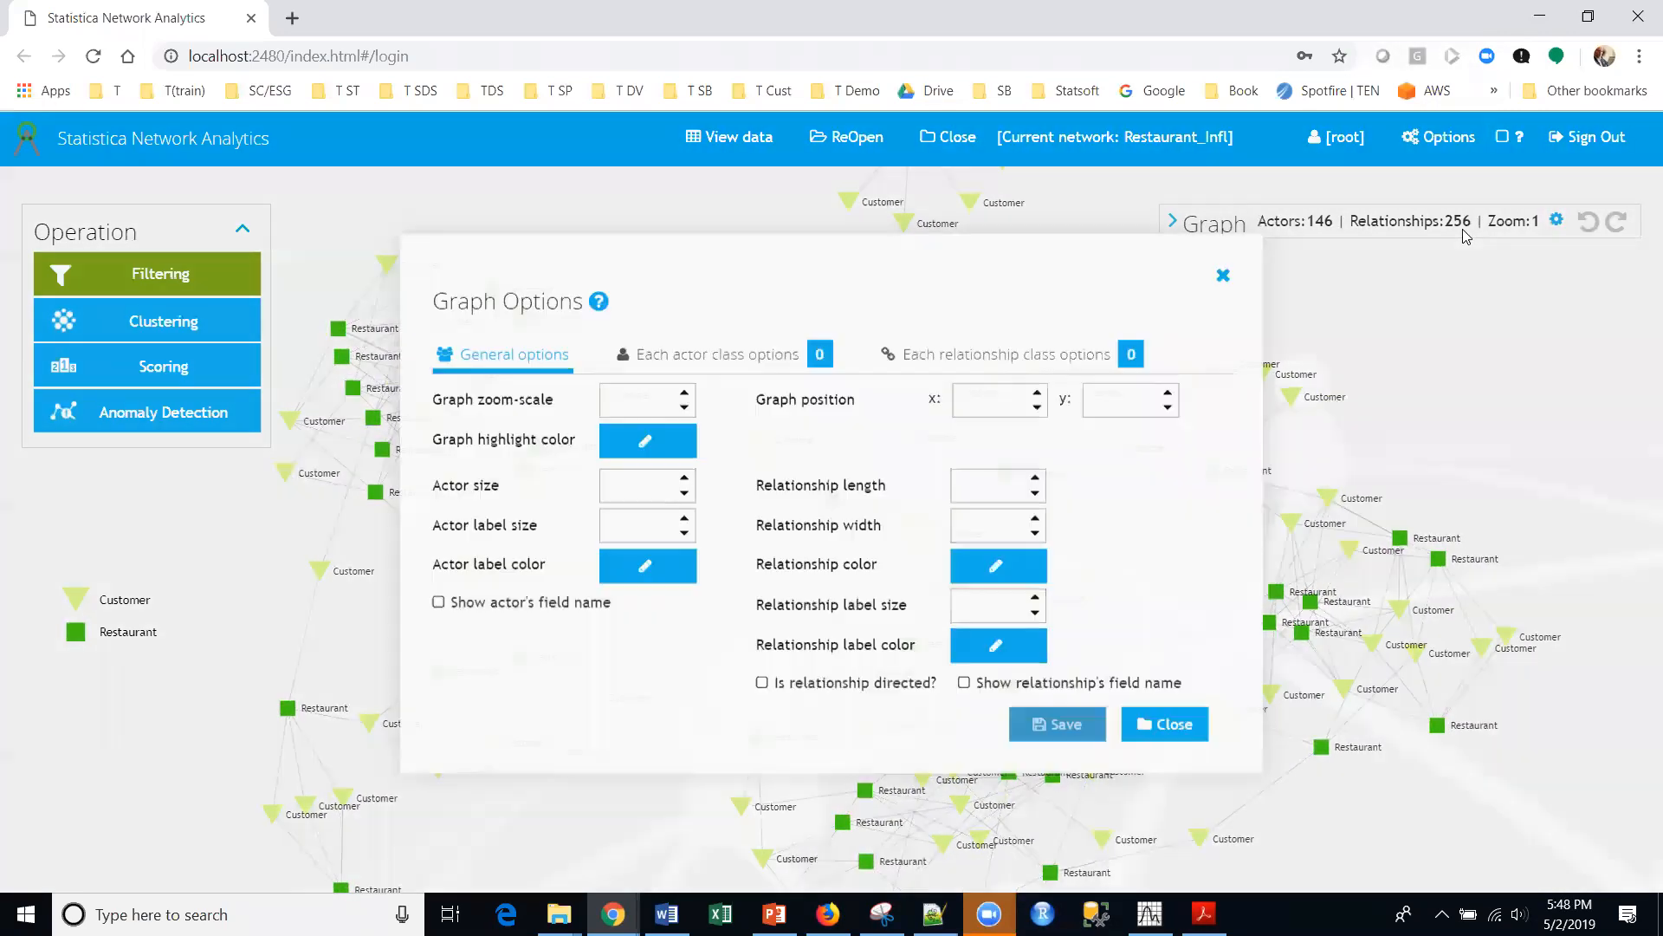
{"action": "left_click", "coordinate": [719, 368]}
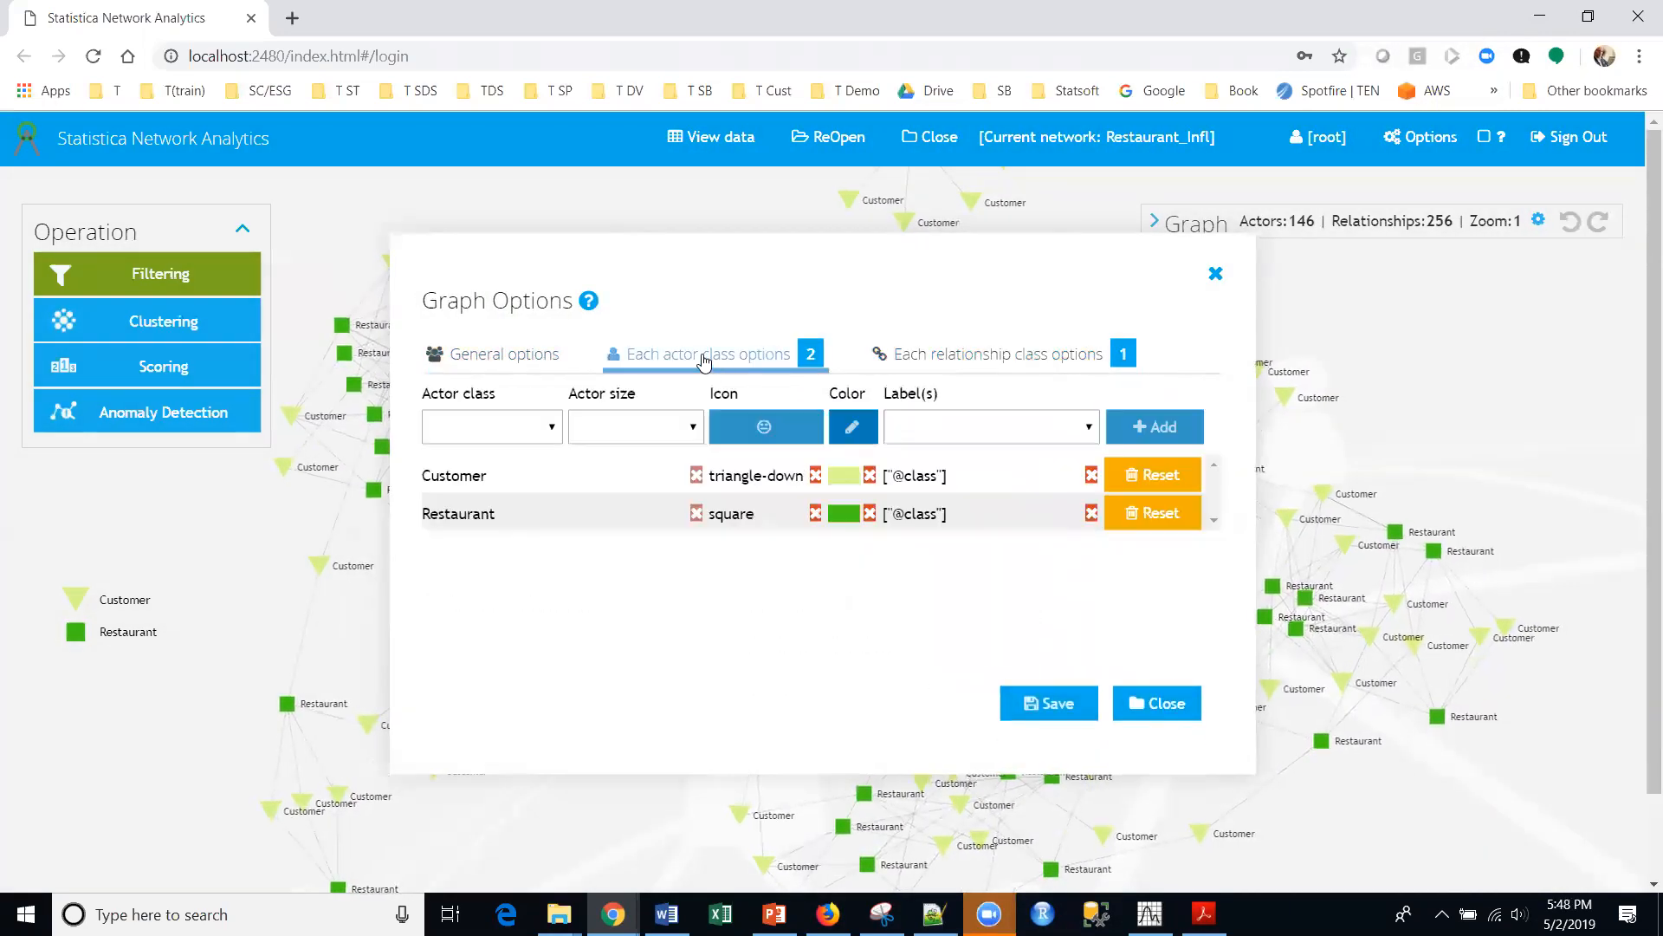
{"action": "left_click", "coordinate": [516, 433]}
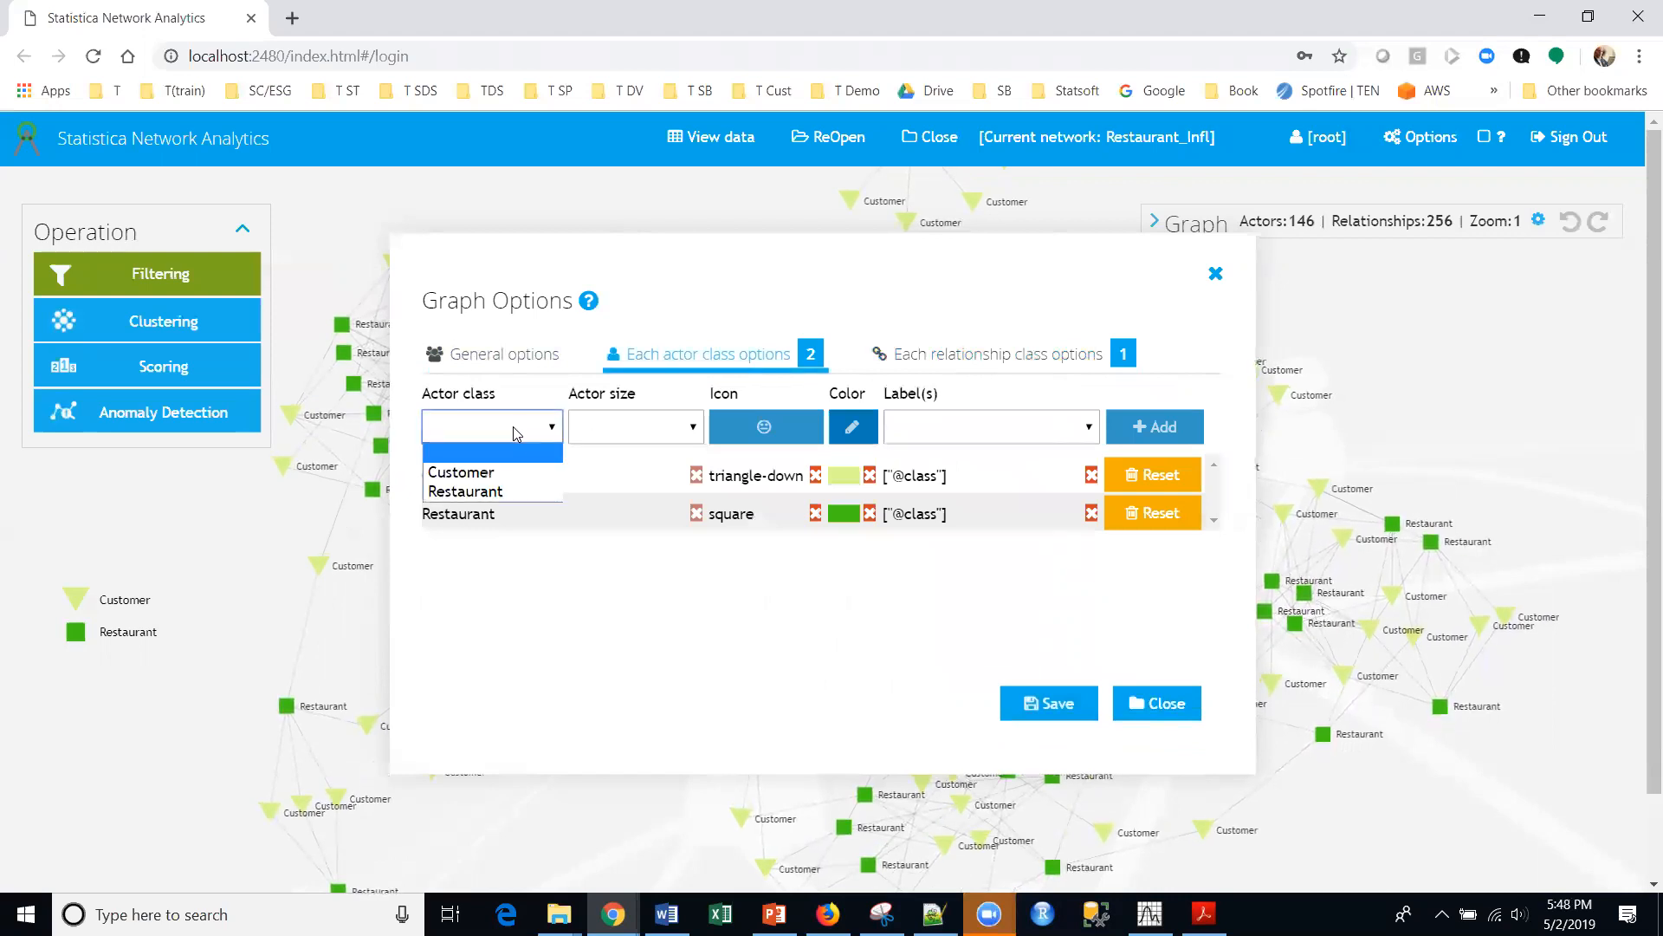
{"action": "left_click", "coordinate": [472, 472]}
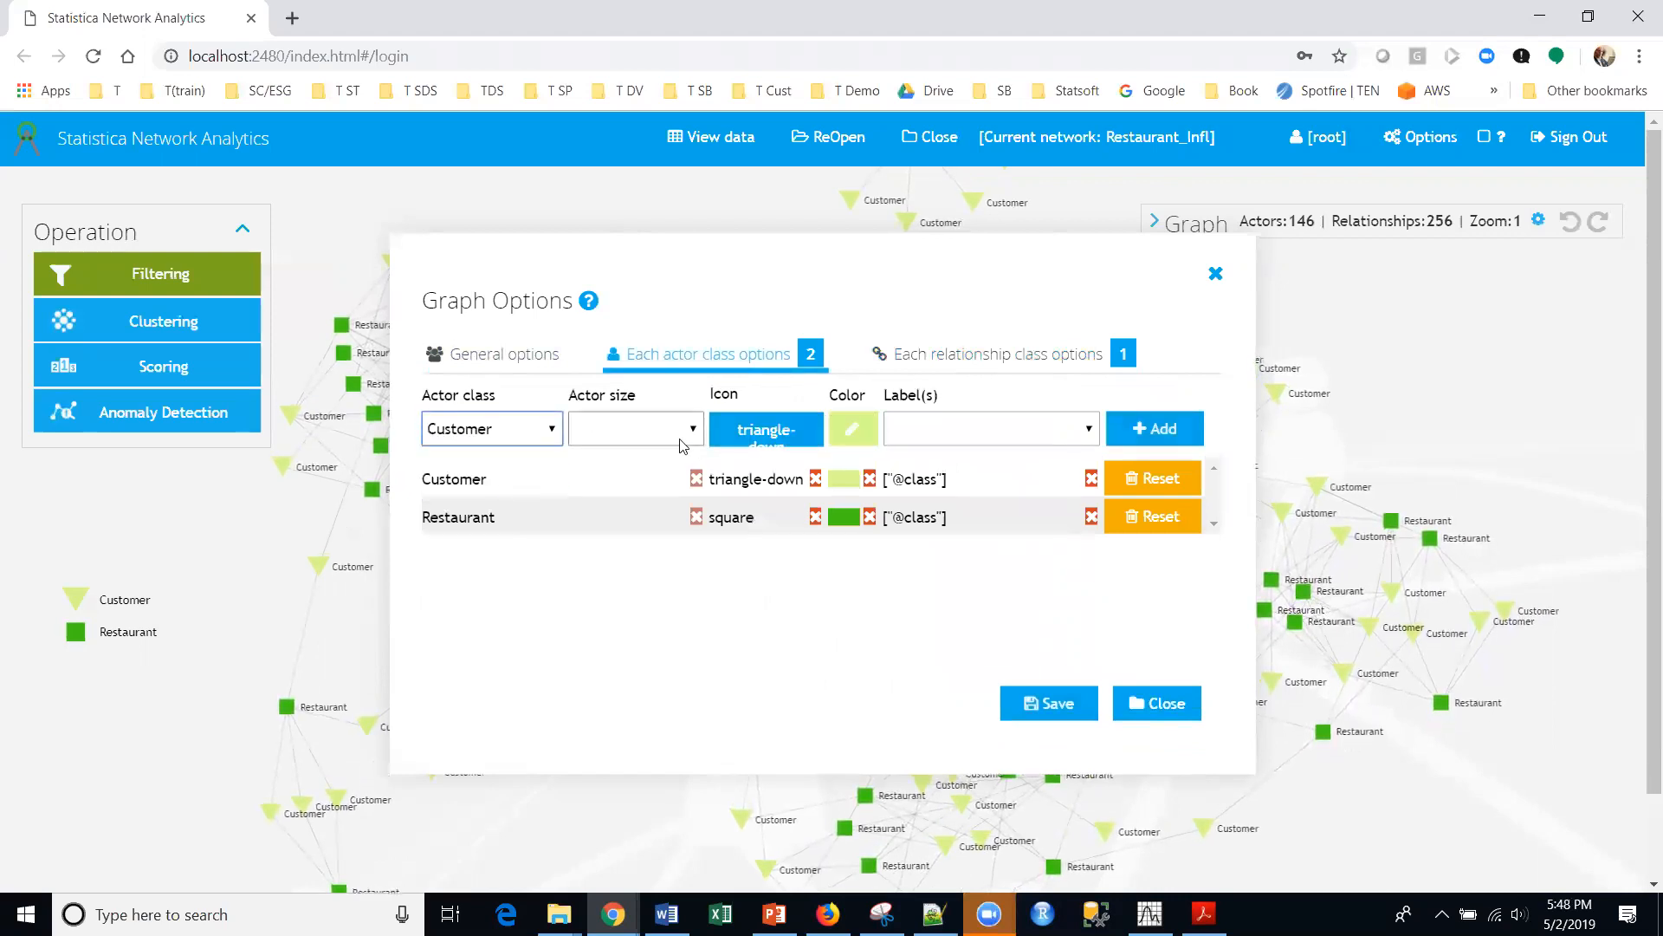
{"action": "left_click", "coordinate": [763, 431]}
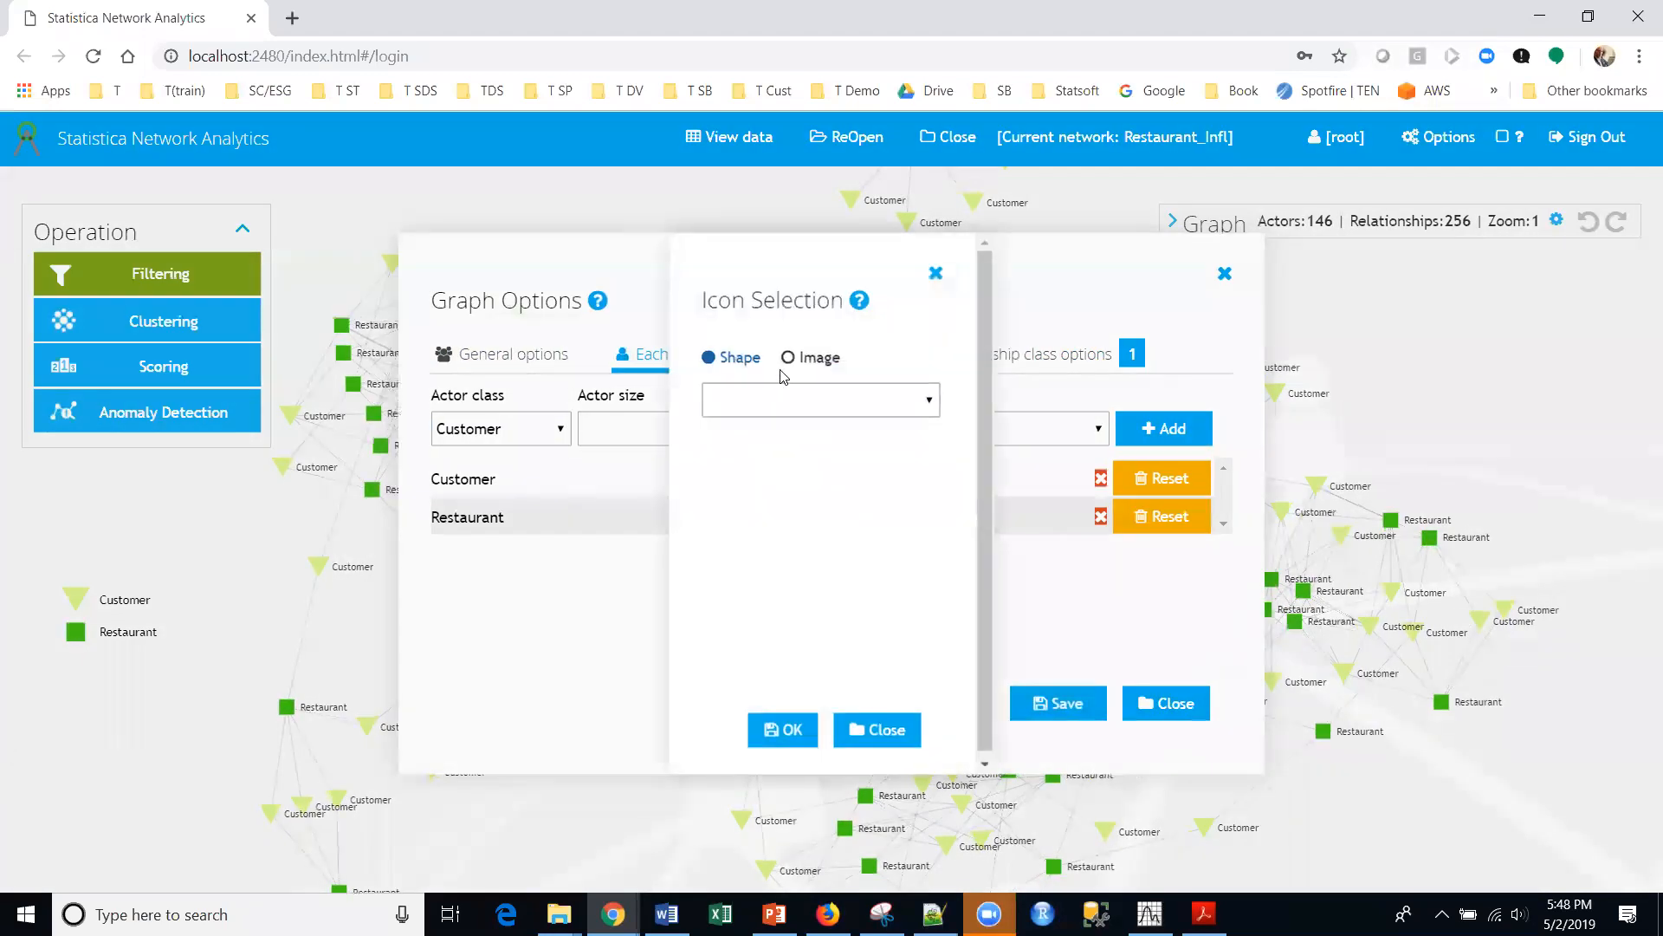
{"action": "left_click", "coordinate": [787, 358]}
{"action": "scroll", "coordinate": [904, 476], "scroll_direction": "down", "scroll_amount": 5}
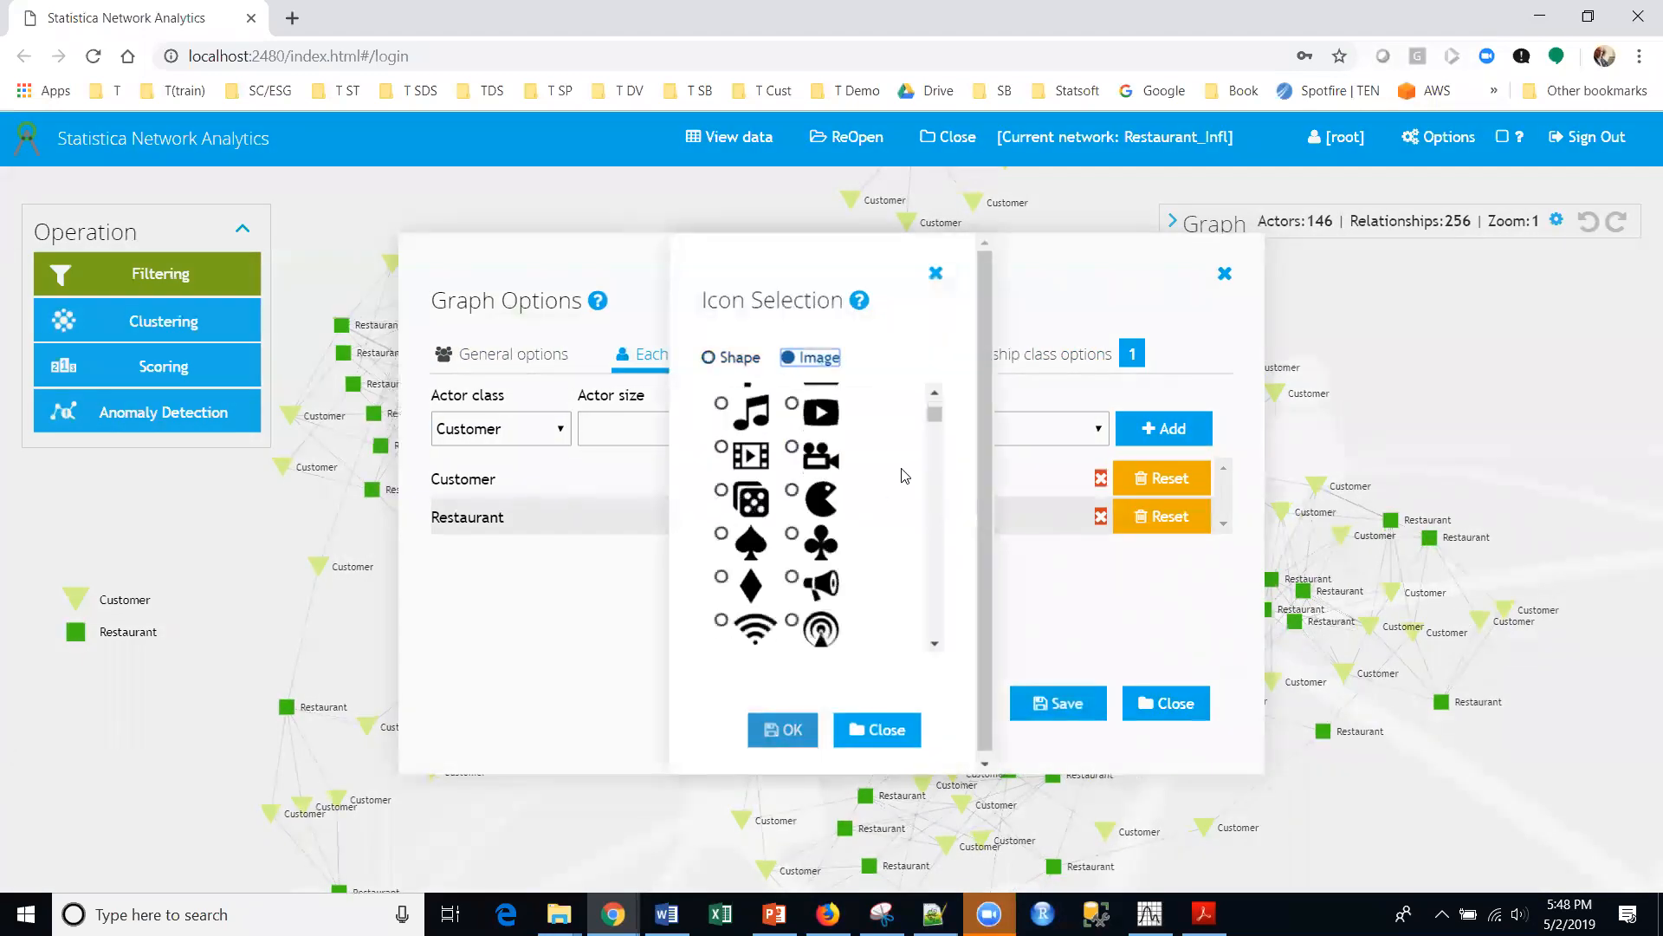
{"action": "scroll", "coordinate": [904, 476], "scroll_direction": "down", "scroll_amount": 10}
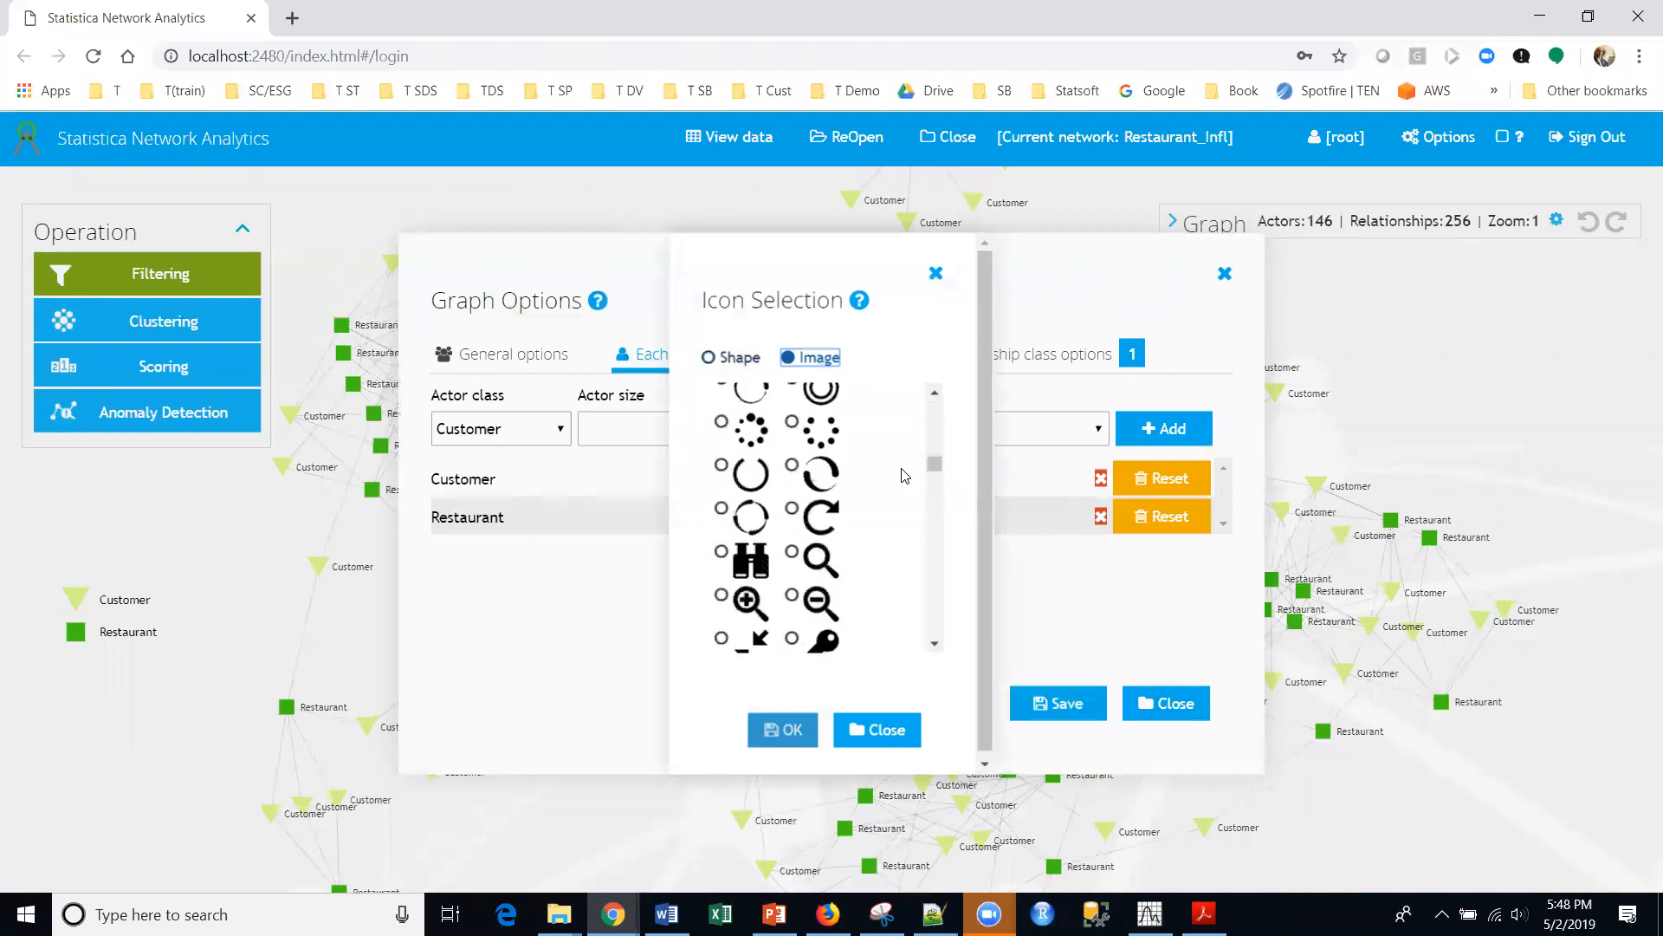
{"action": "scroll", "coordinate": [905, 476], "scroll_direction": "down", "scroll_amount": 10}
{"action": "scroll", "coordinate": [905, 475], "scroll_direction": "down", "scroll_amount": 4}
{"action": "left_click", "coordinate": [792, 466]}
{"action": "left_click", "coordinate": [777, 730]}
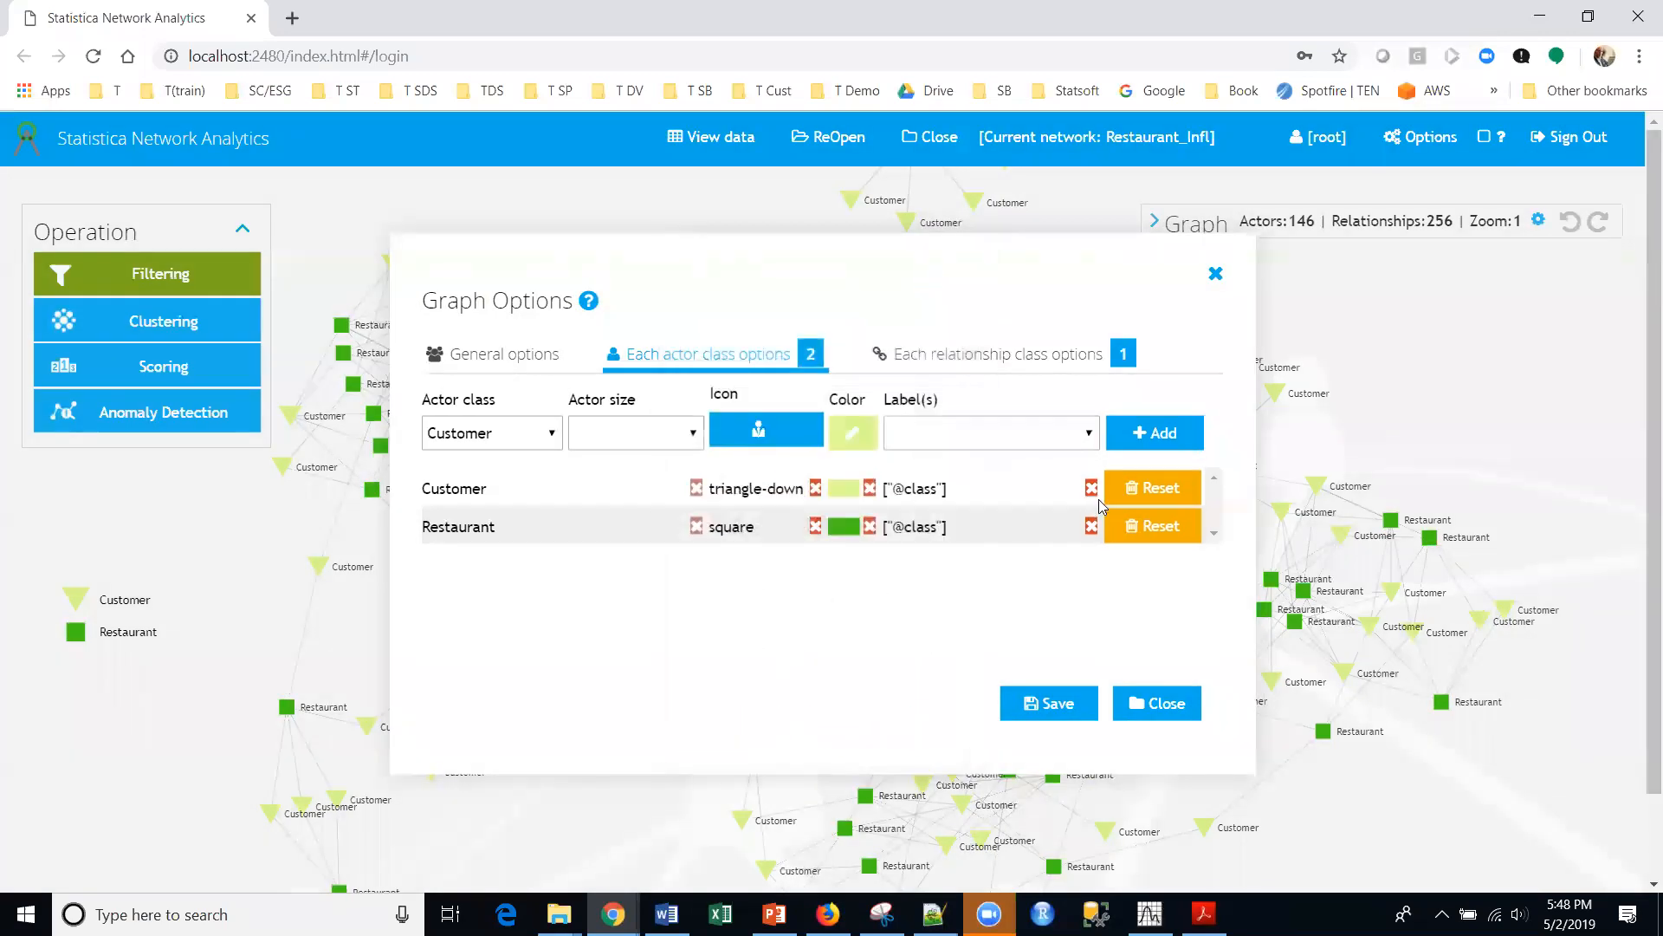
Add the Customer field to the Customer actor class's labels and apply the class settings
{"action": "left_click", "coordinate": [968, 431]}
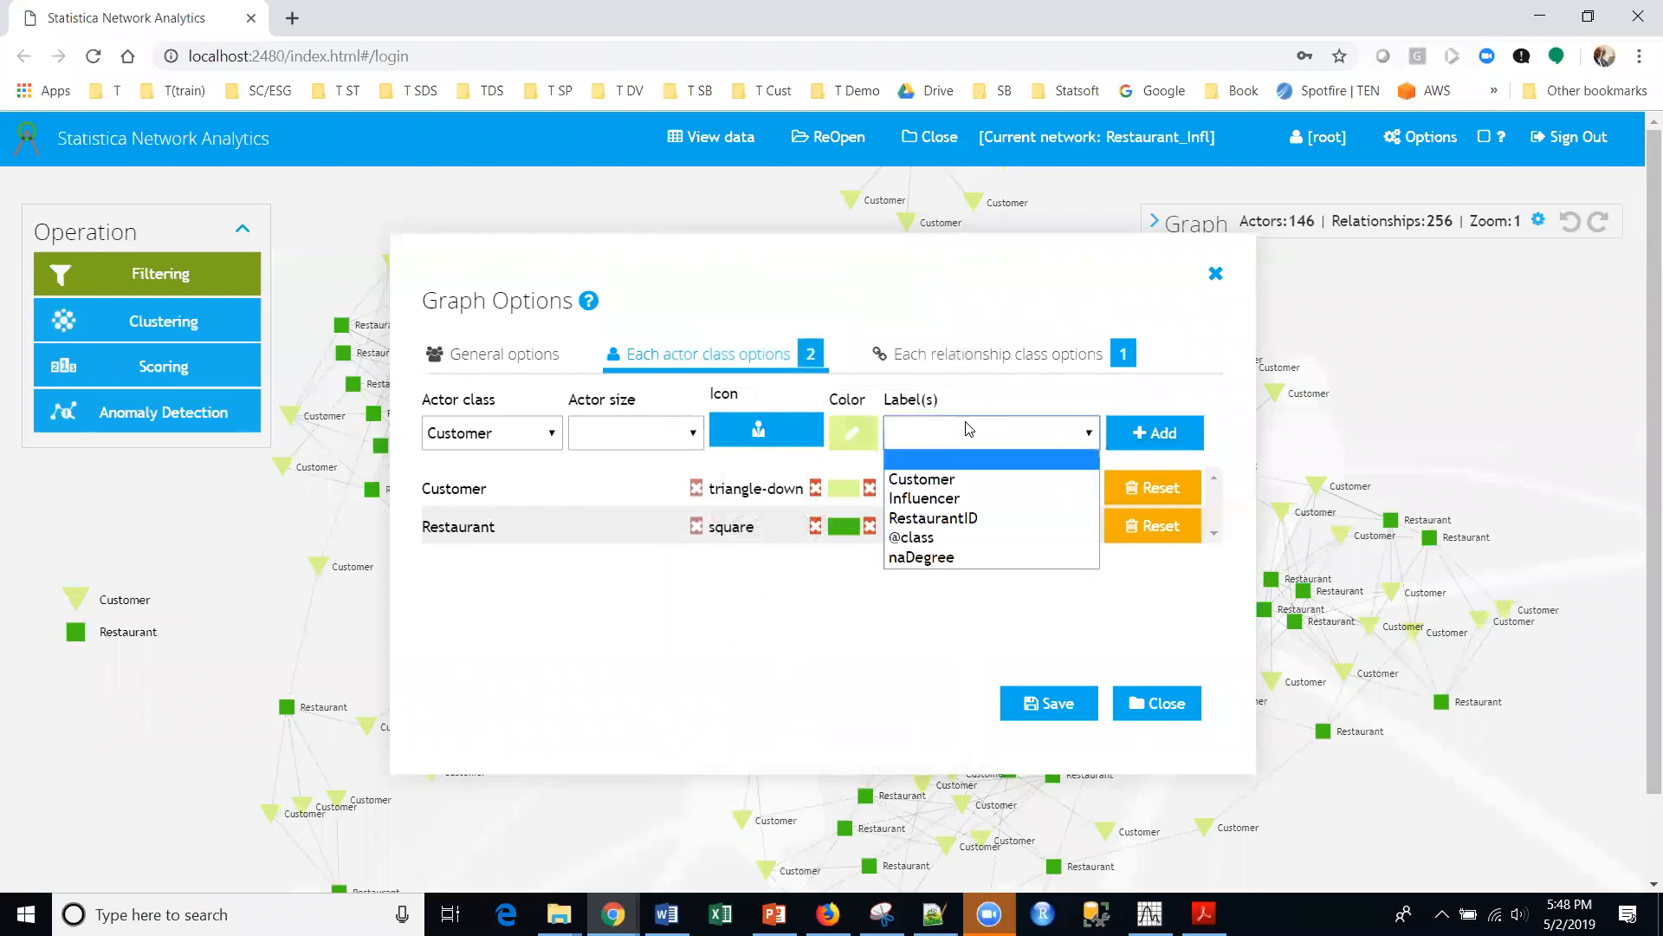
{"action": "left_click", "coordinate": [949, 480]}
{"action": "left_click", "coordinate": [1120, 432]}
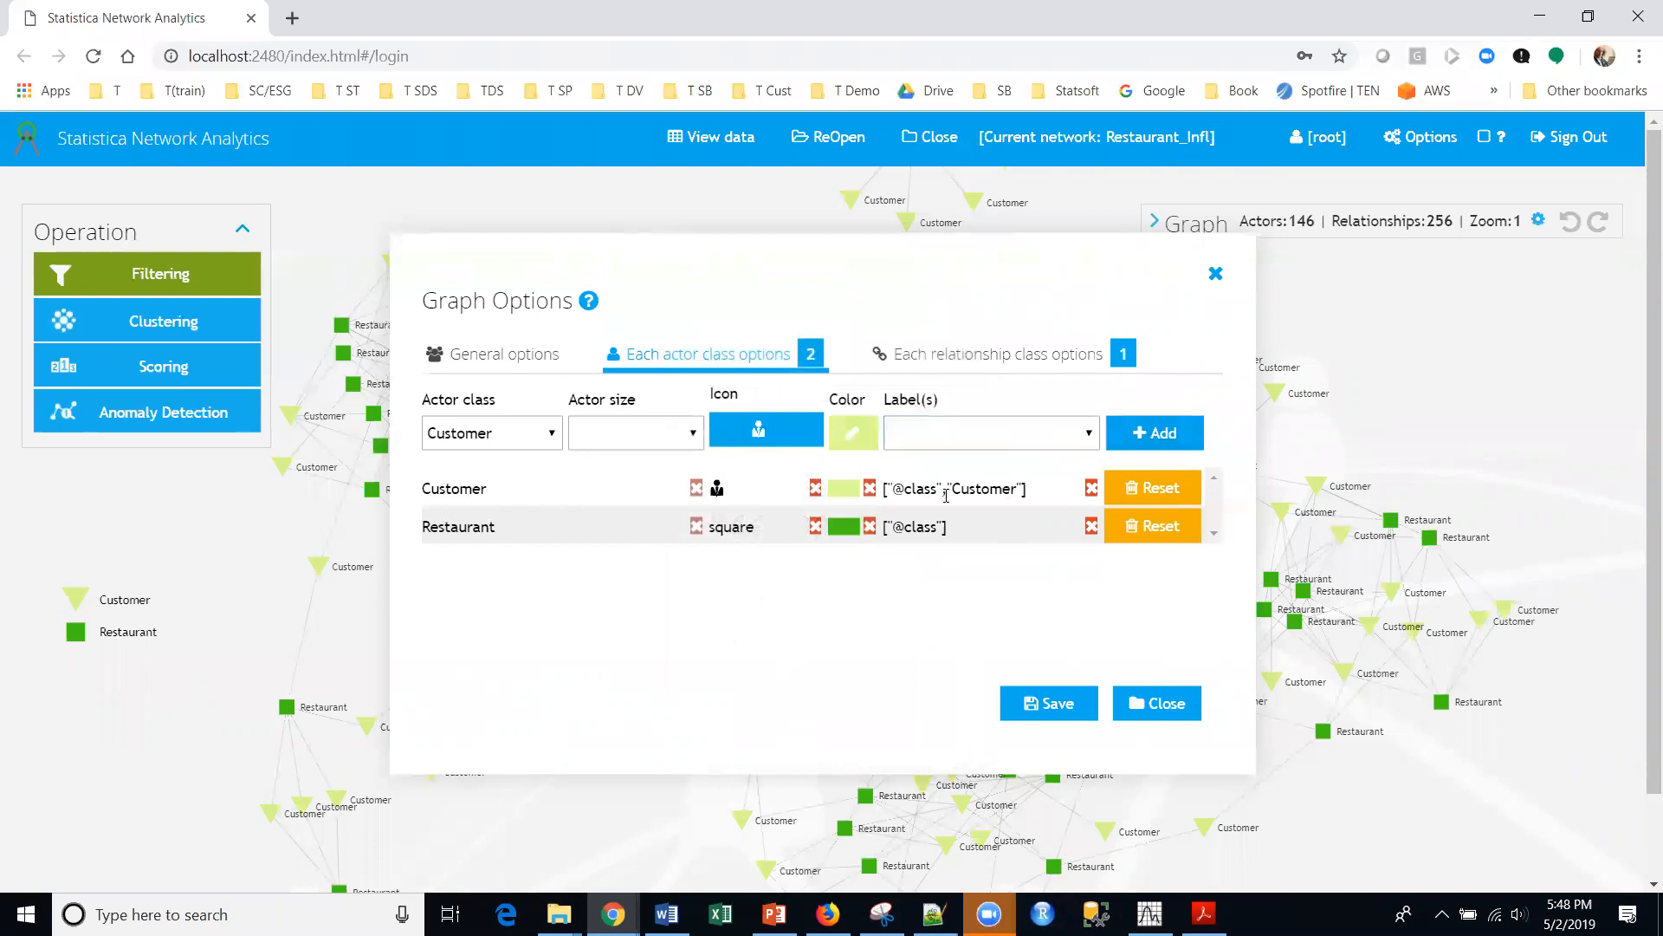
Clear the Customer actor class's labels and reset all of its options
{"action": "left_click", "coordinate": [1099, 489]}
{"action": "left_click", "coordinate": [962, 551]}
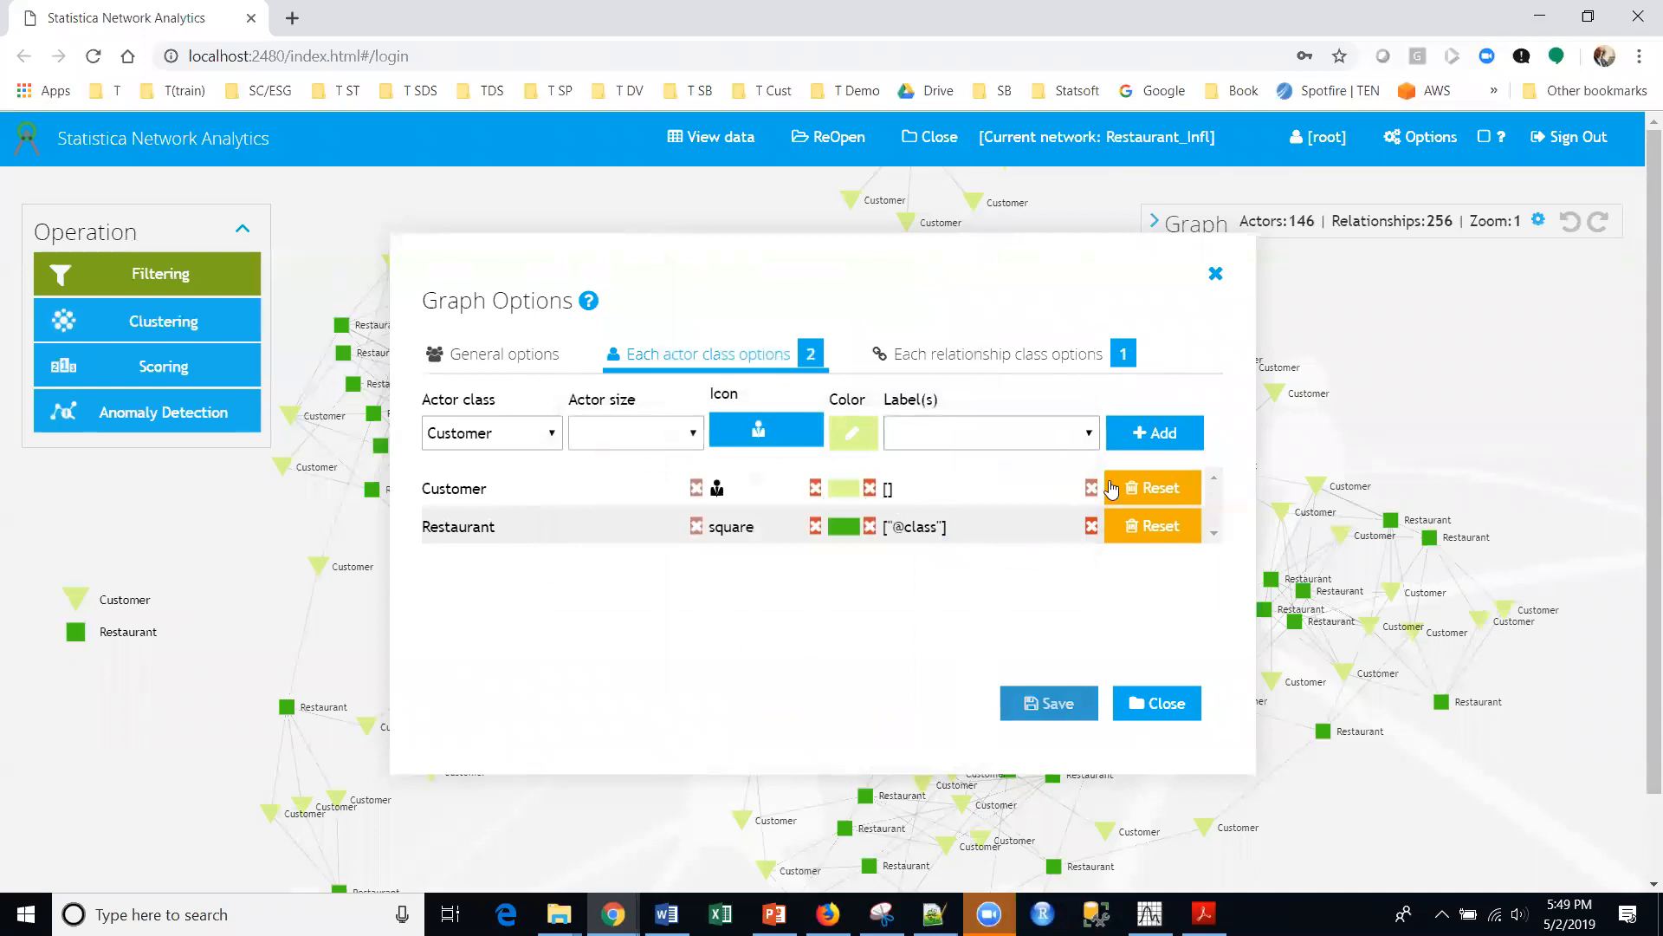
{"action": "left_click", "coordinate": [1138, 489]}
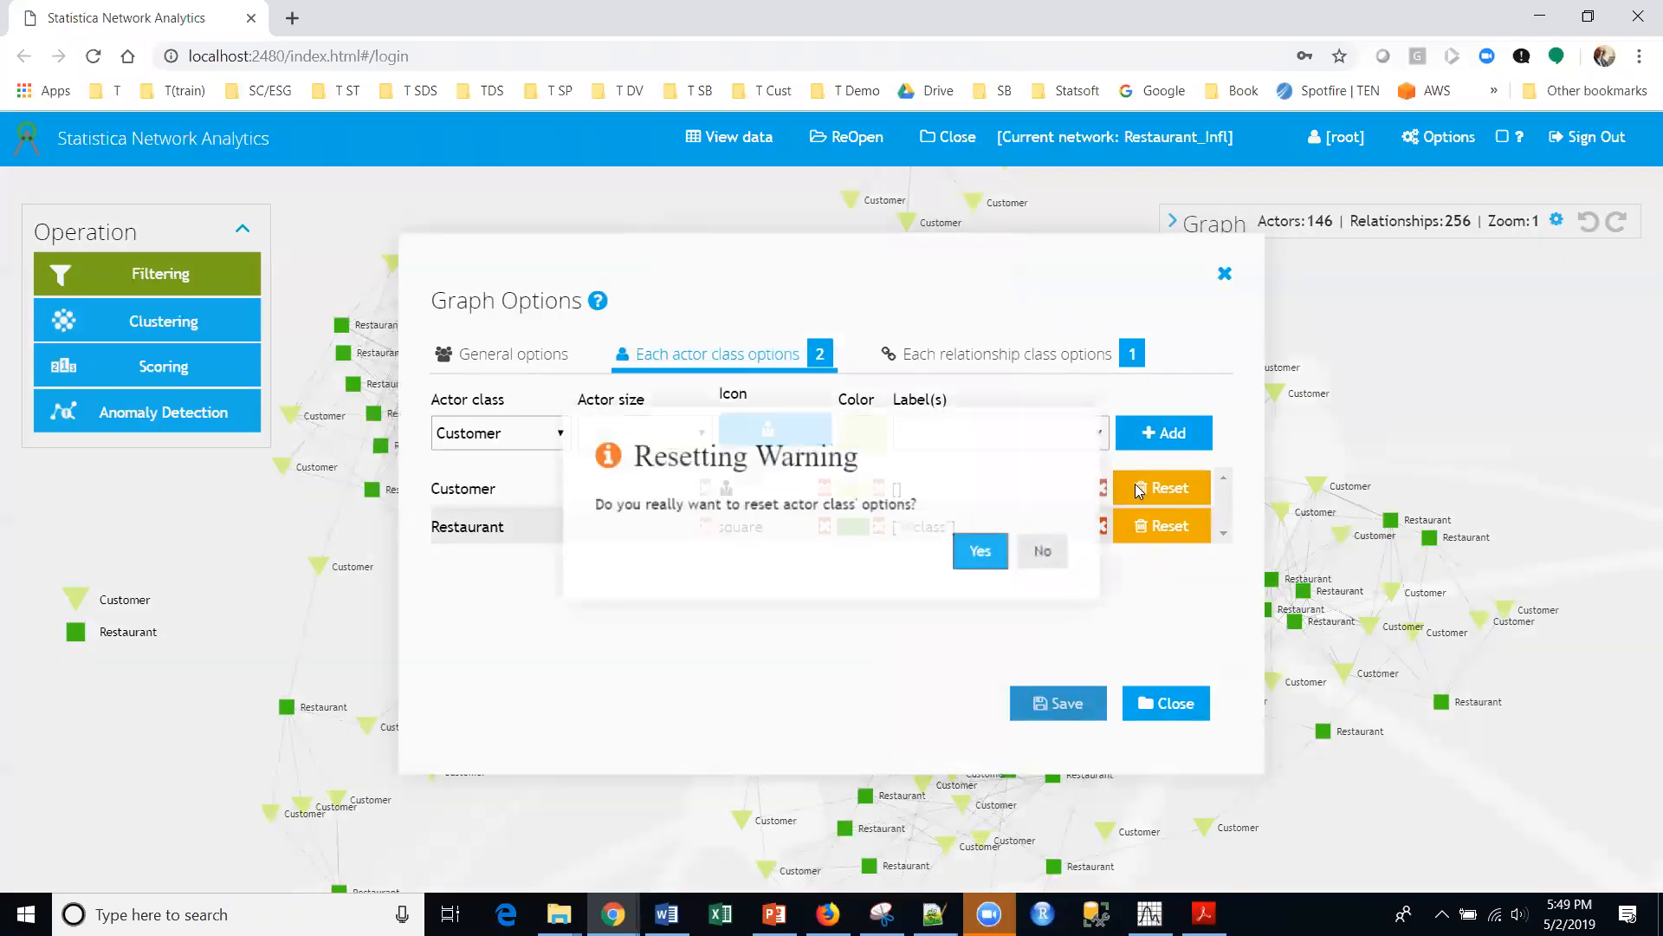
{"action": "left_click", "coordinate": [978, 551]}
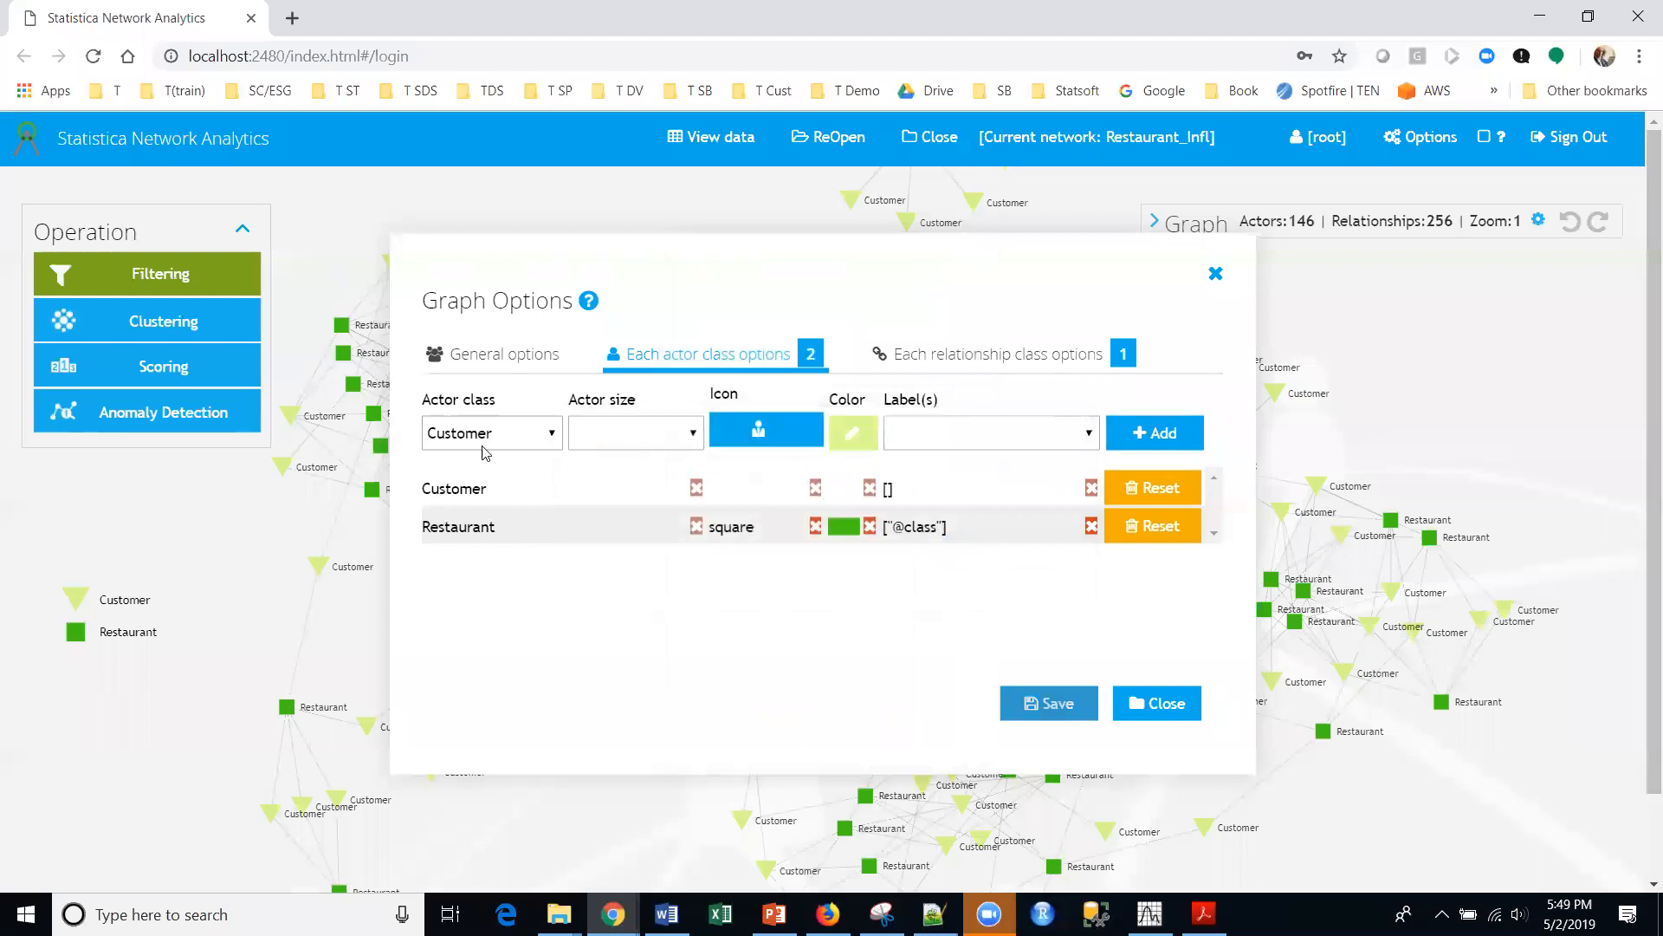
Set the Customer actor class's color to dark blue 0D3495
{"action": "left_click", "coordinate": [611, 435]}
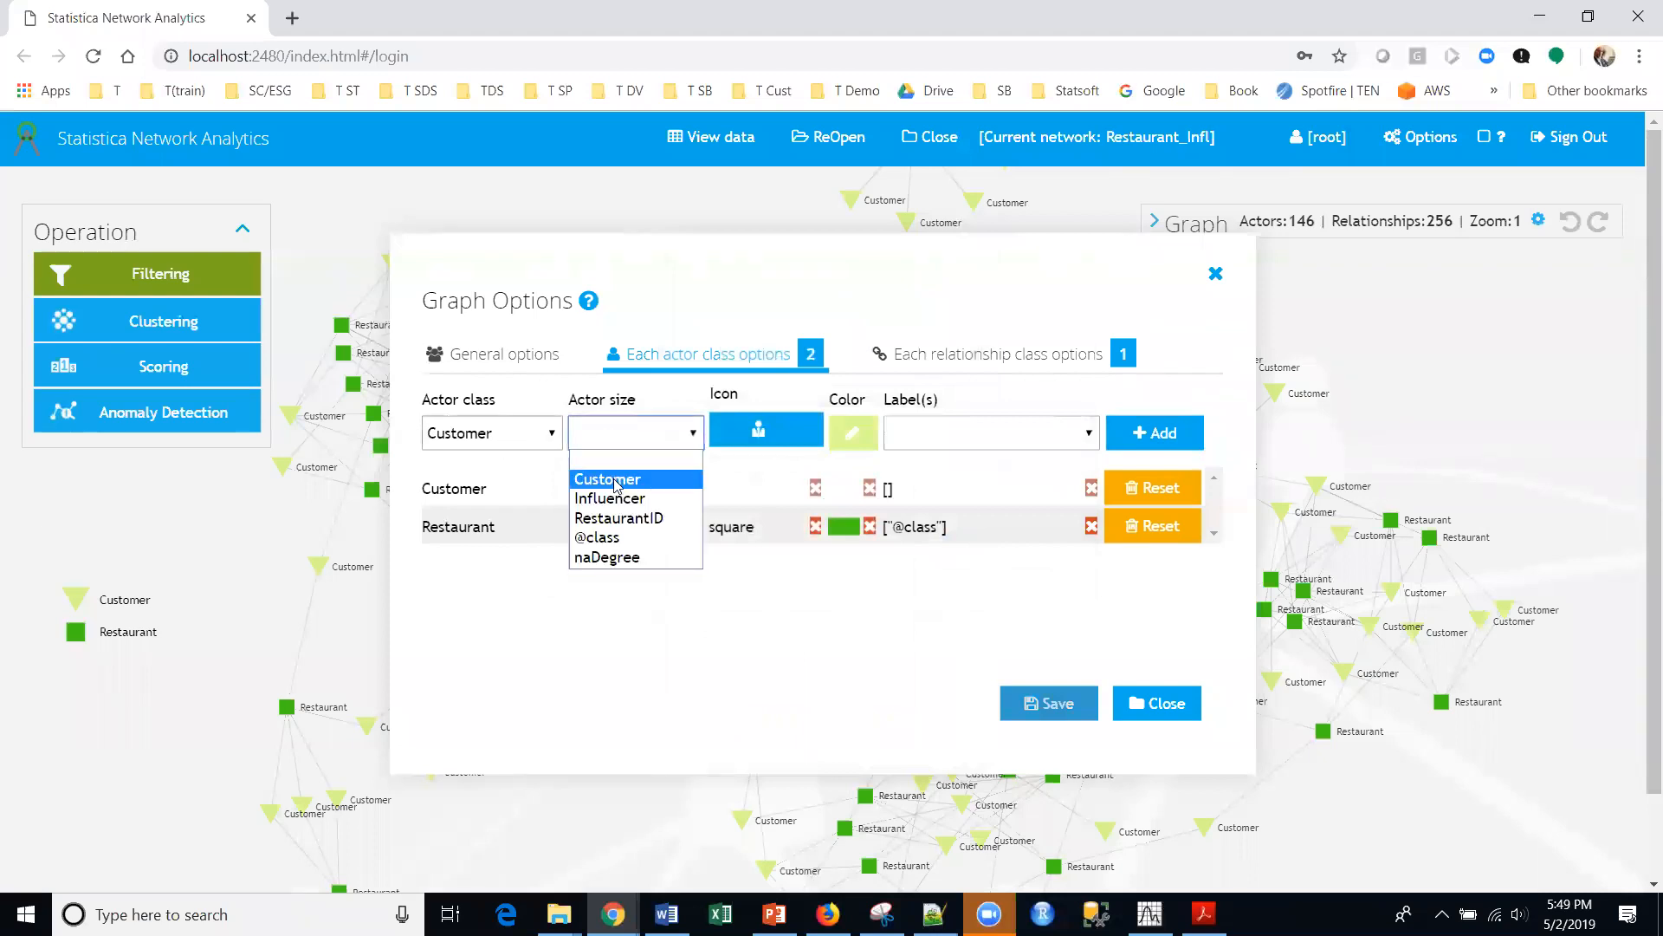
{"action": "left_click", "coordinate": [859, 436]}
{"action": "left_click", "coordinate": [858, 436]}
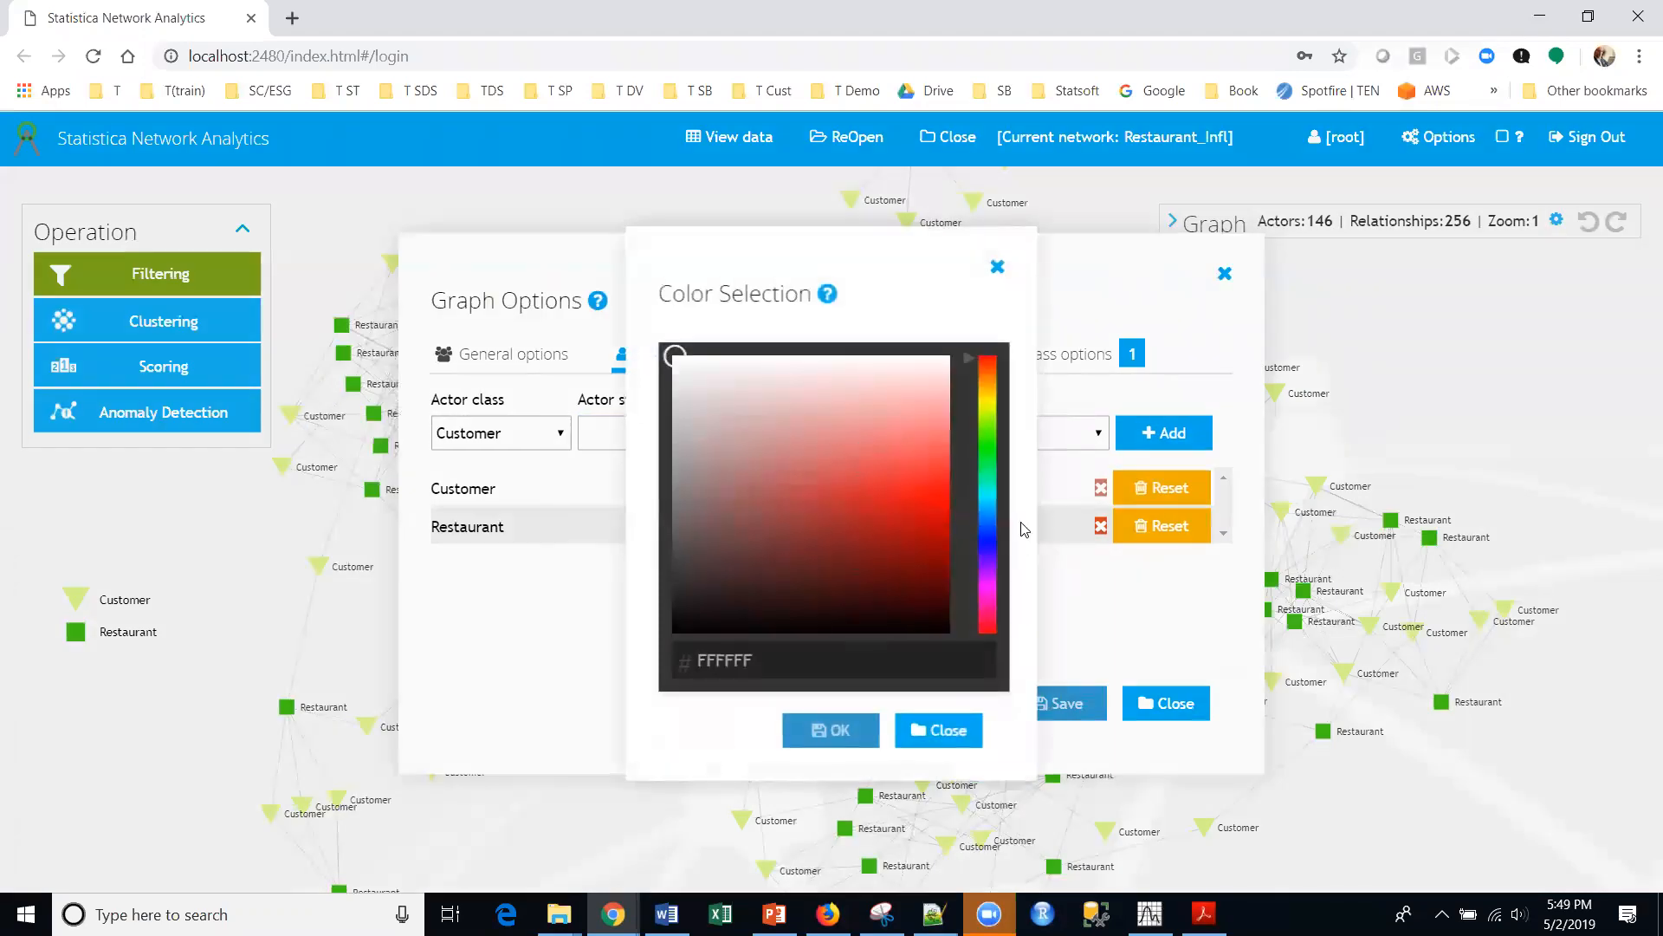
{"action": "left_click", "coordinate": [871, 526]}
{"action": "left_click", "coordinate": [907, 546]}
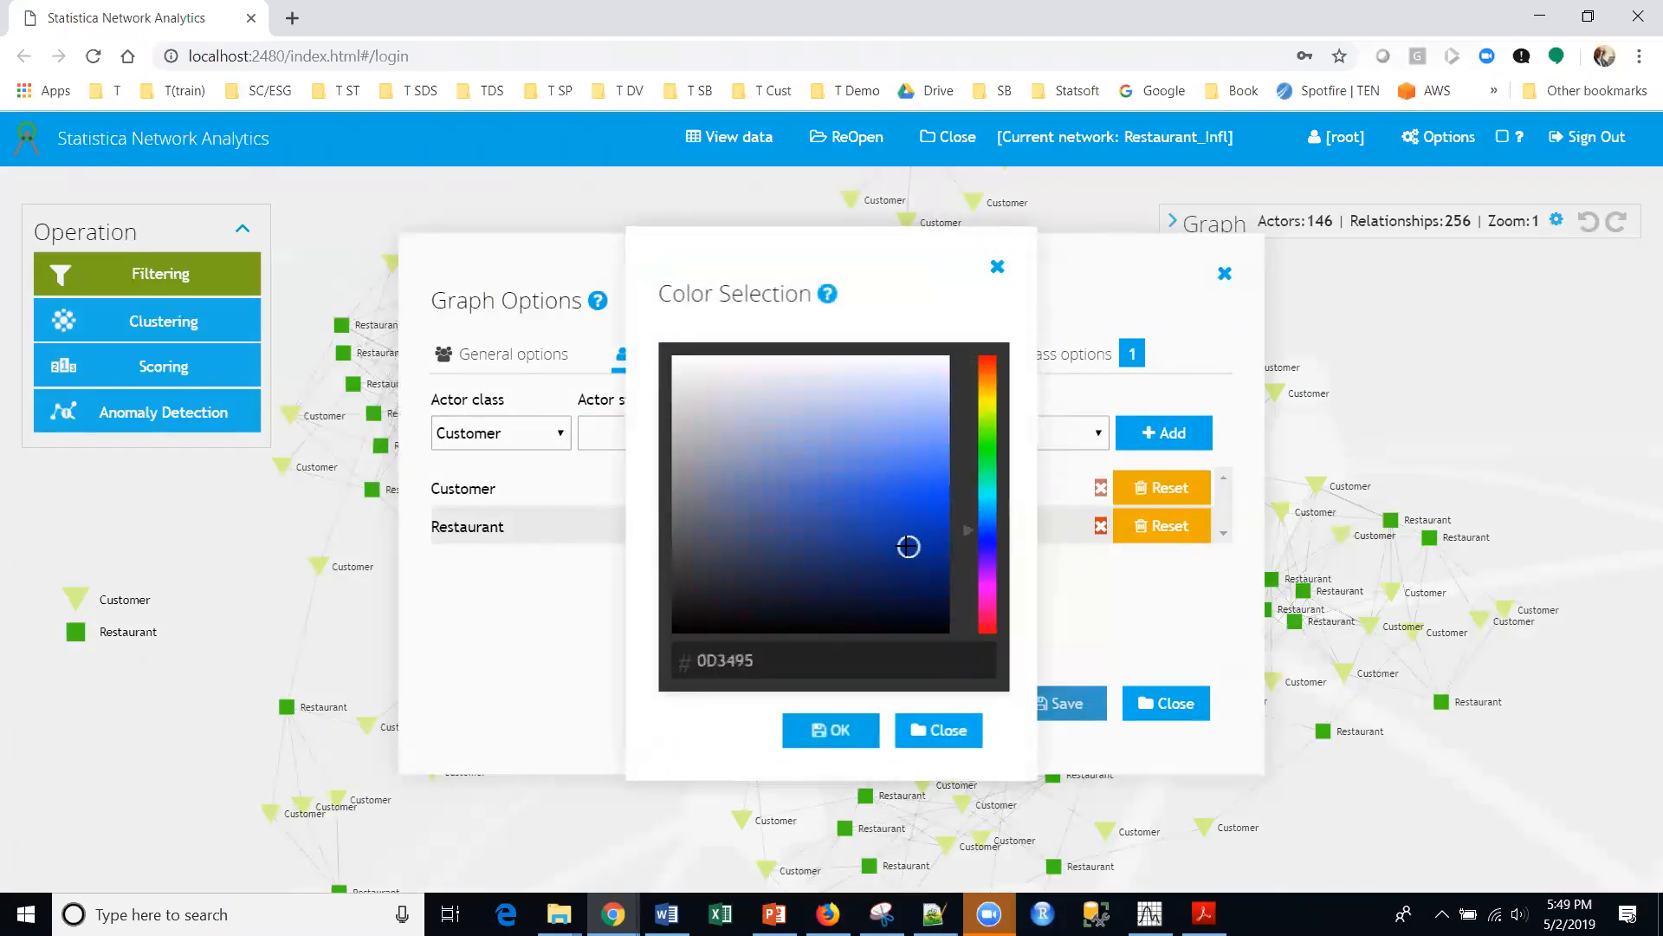
{"action": "left_click", "coordinate": [832, 731]}
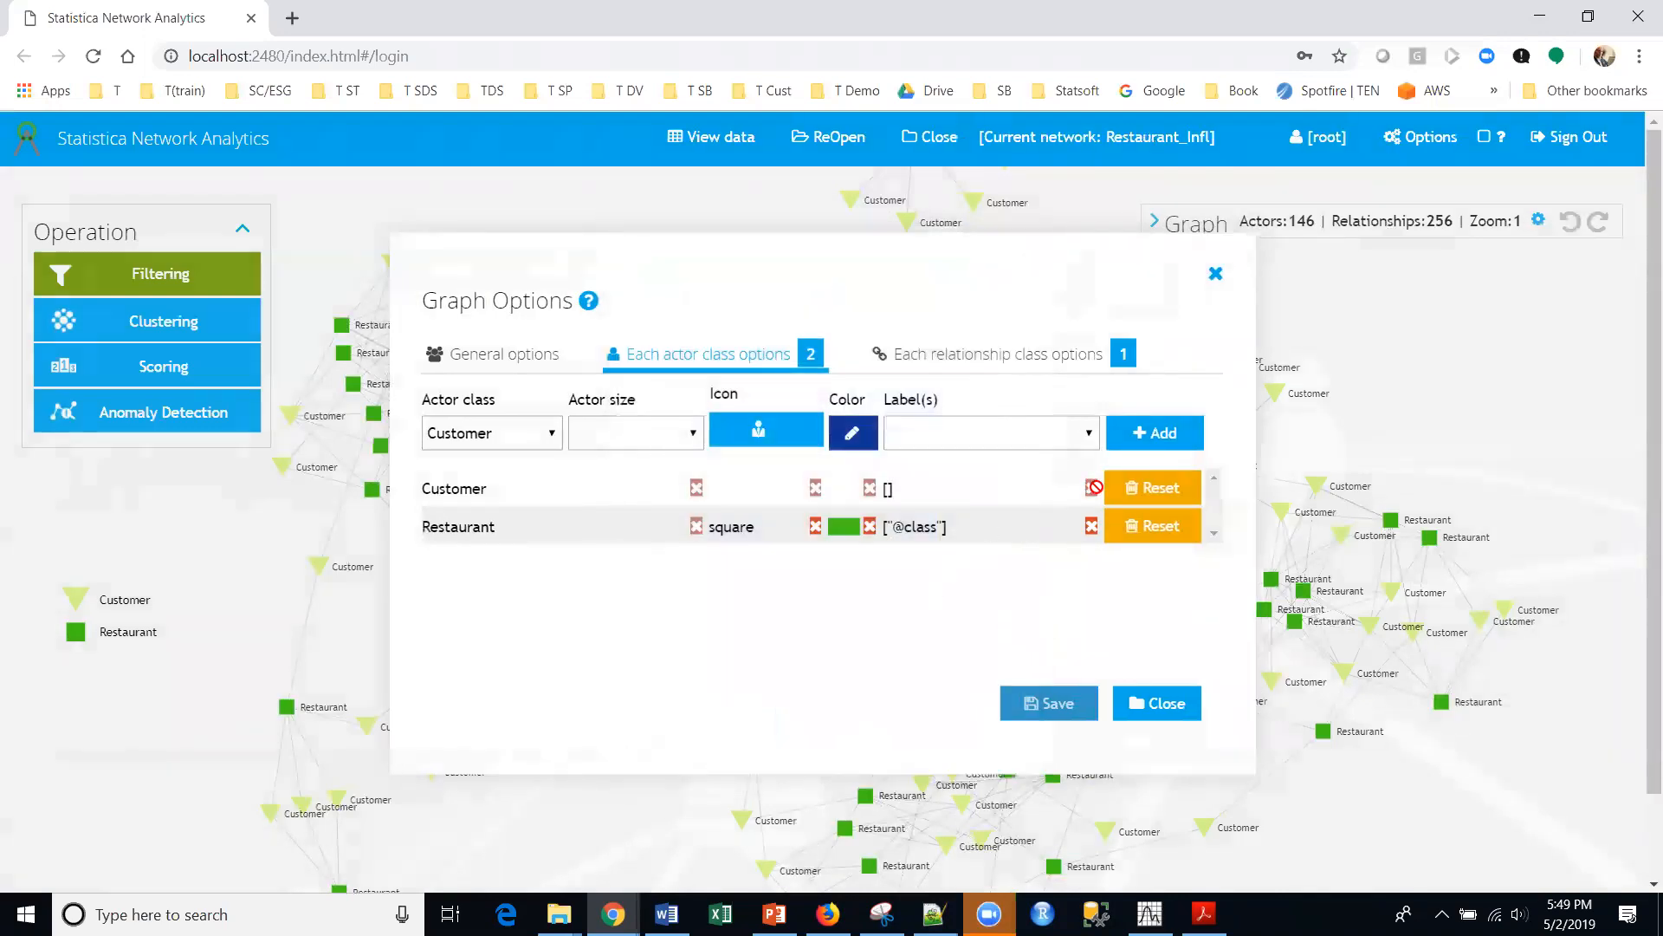
Label the Customer actor class with the Customer field and add its settings to the class list
{"action": "left_click", "coordinate": [929, 431]}
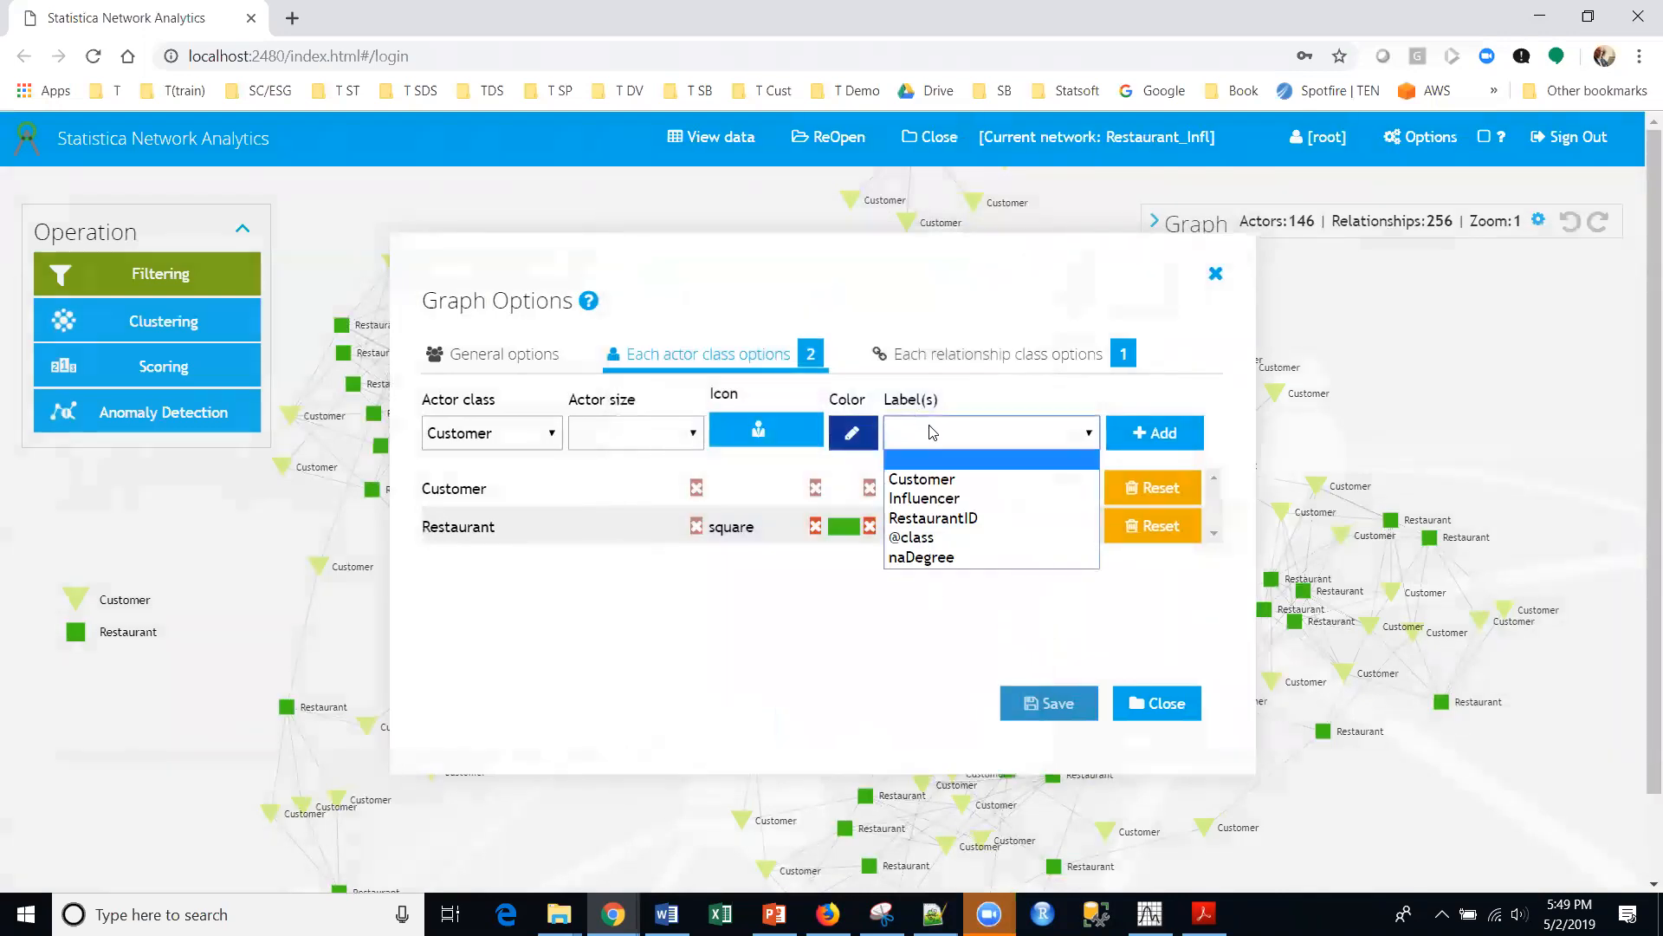
{"action": "left_click", "coordinate": [943, 482]}
{"action": "left_click", "coordinate": [1145, 433]}
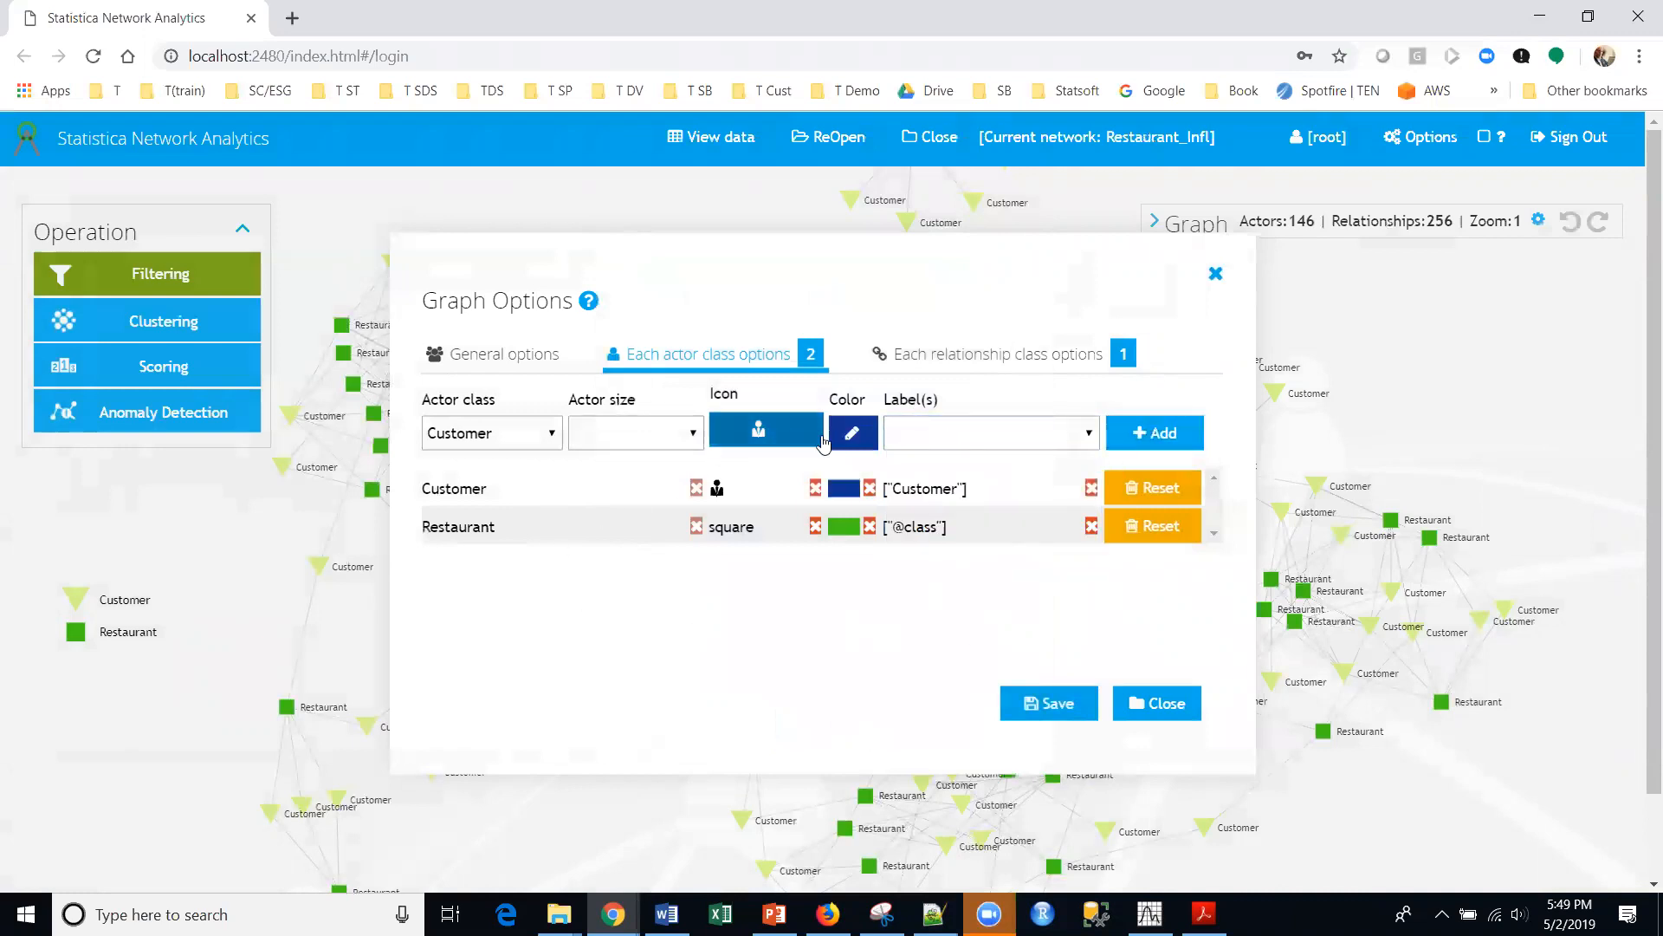
{"action": "left_click", "coordinate": [535, 436]}
{"action": "left_click", "coordinate": [972, 615]}
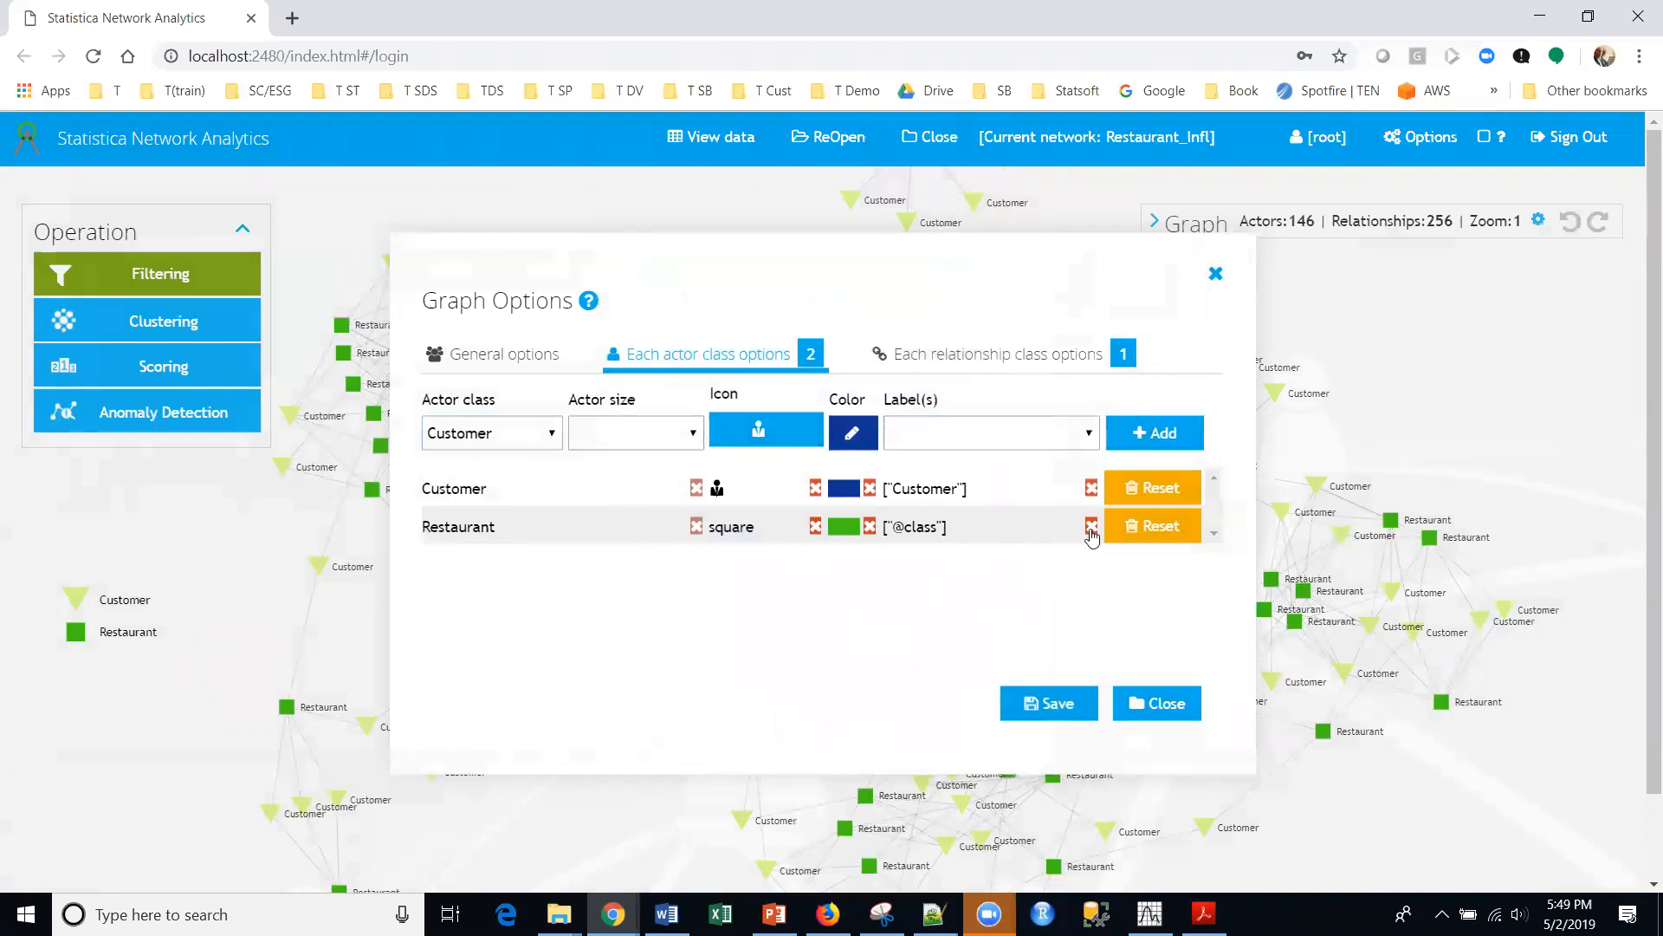
{"action": "left_click", "coordinate": [1092, 530]}
{"action": "left_click", "coordinate": [975, 549]}
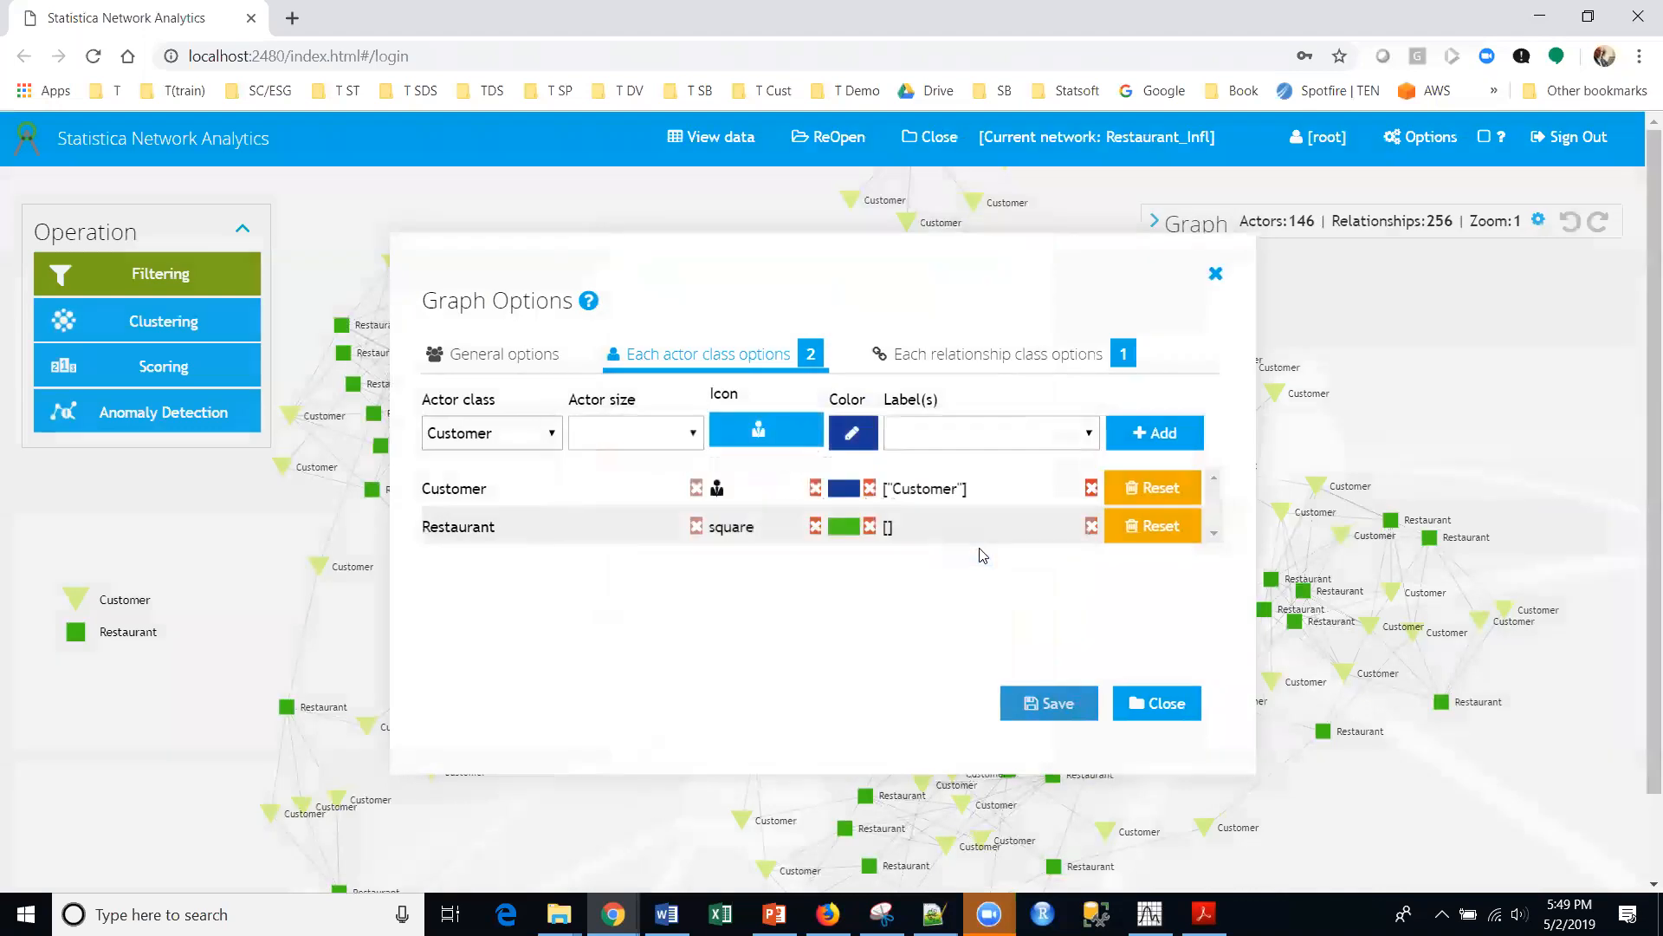
Choose the spoon-and-fork image as the Restaurant actor class's icon and add it to the class list
{"action": "left_click", "coordinate": [499, 436]}
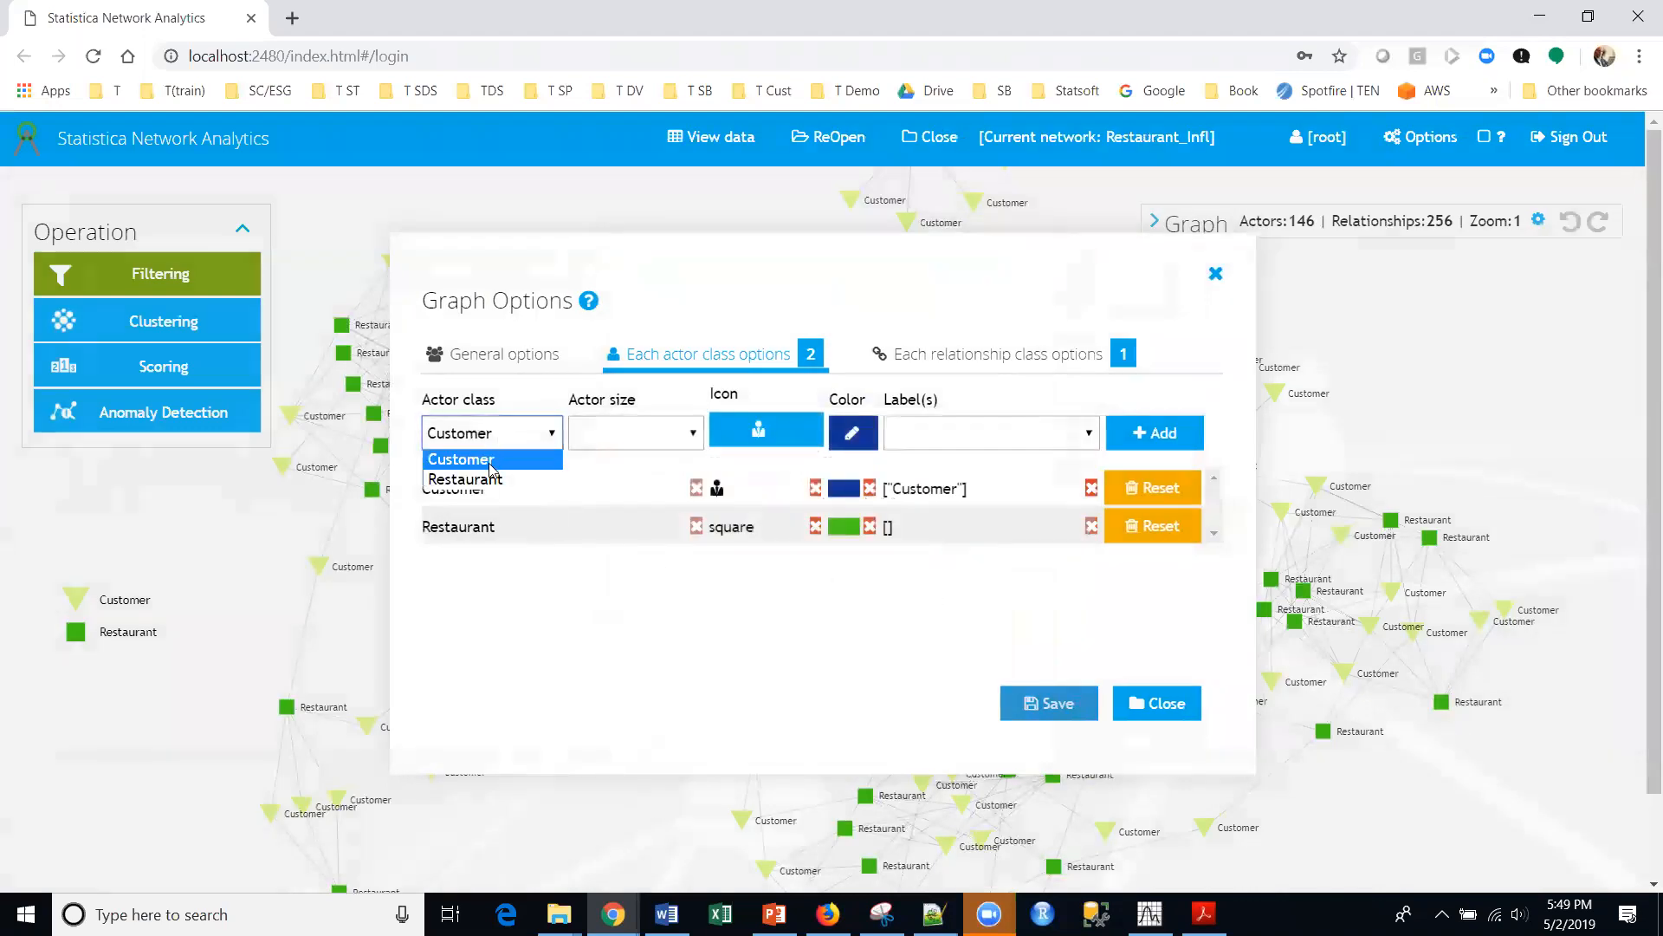
{"action": "left_click", "coordinate": [490, 479]}
{"action": "left_click", "coordinate": [773, 433]}
{"action": "left_click", "coordinate": [792, 362]}
{"action": "scroll", "coordinate": [838, 538], "scroll_direction": "down", "scroll_amount": 5}
{"action": "scroll", "coordinate": [838, 533], "scroll_direction": "down", "scroll_amount": 10}
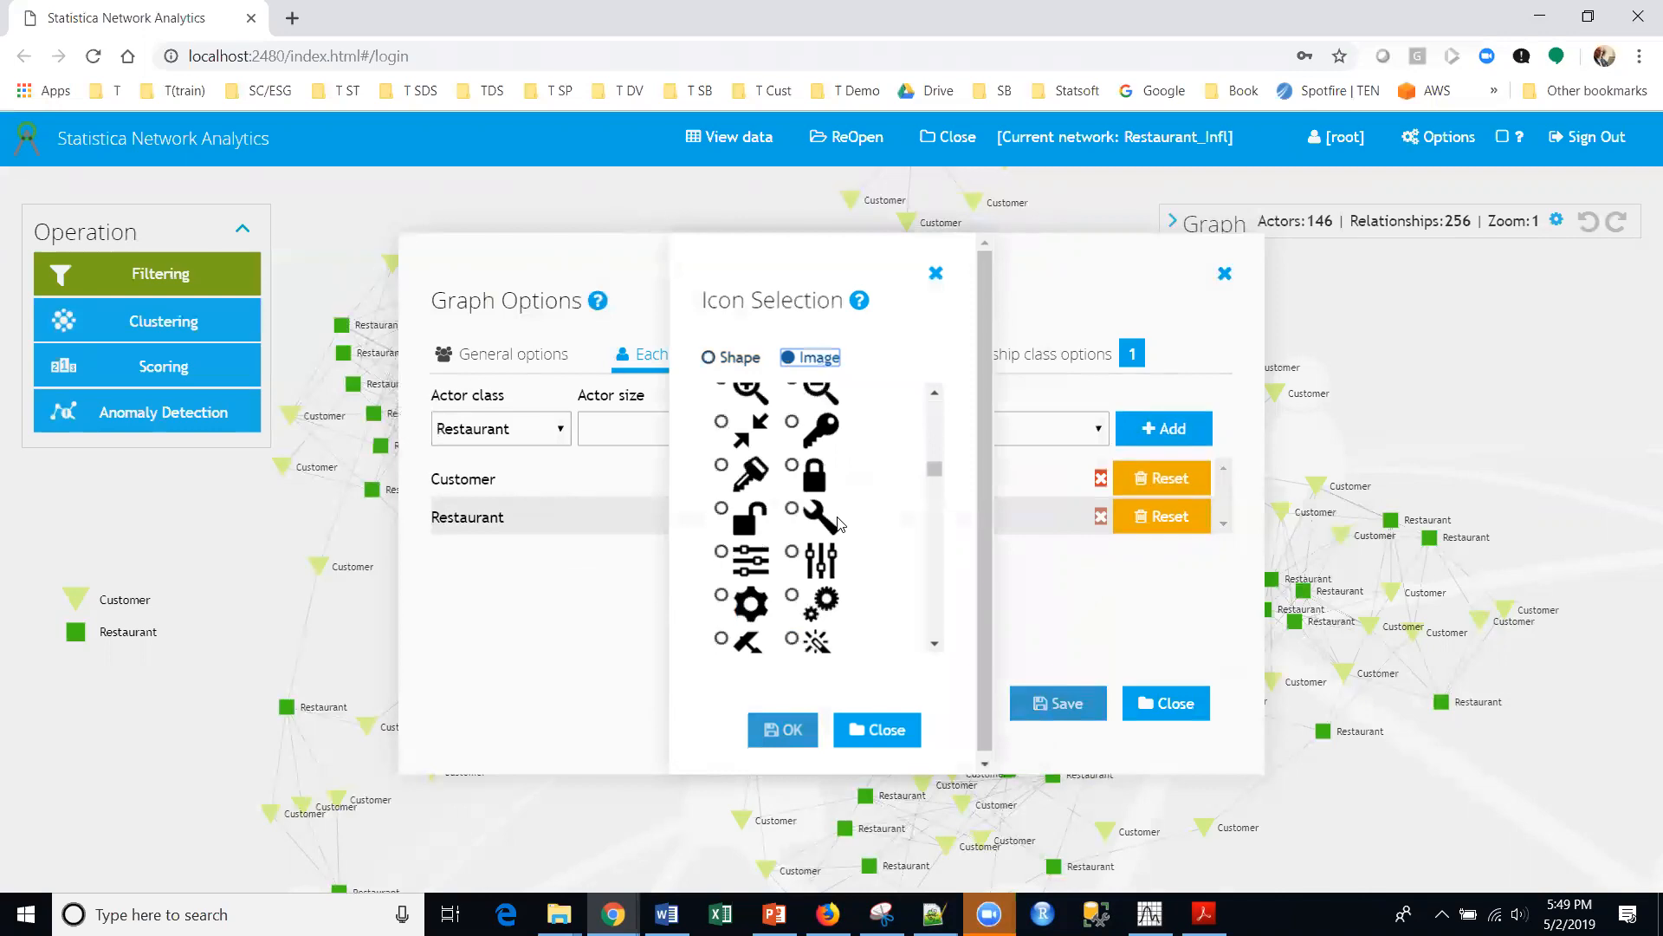
{"action": "scroll", "coordinate": [838, 523], "scroll_direction": "down", "scroll_amount": 6}
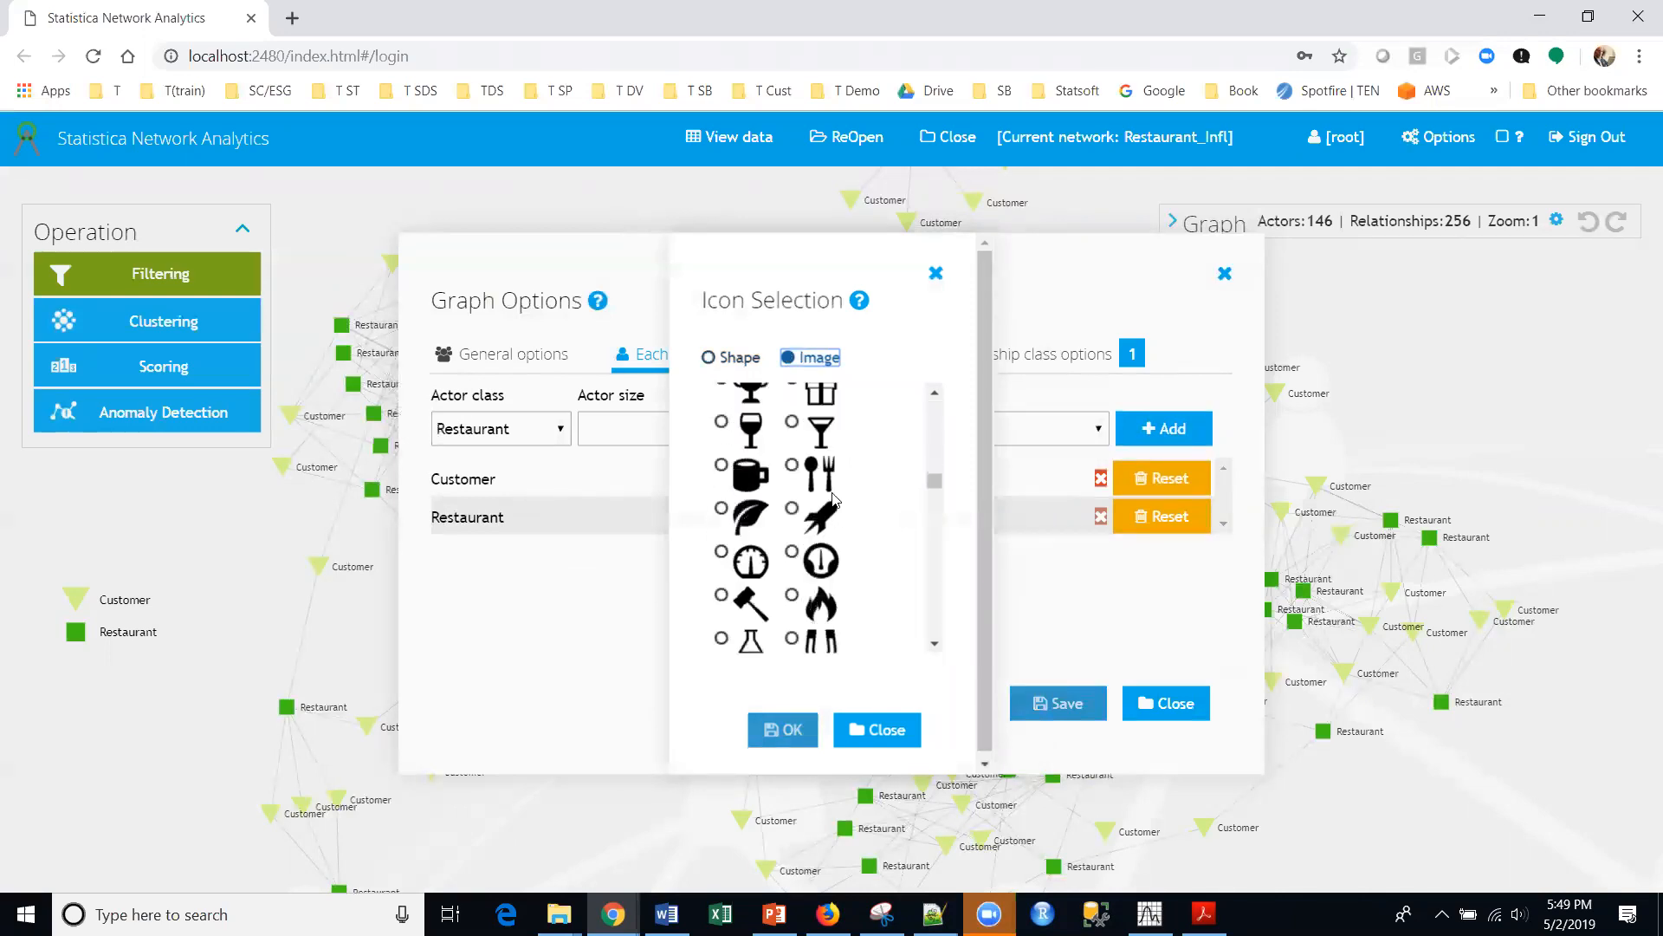
{"action": "left_click", "coordinate": [792, 465]}
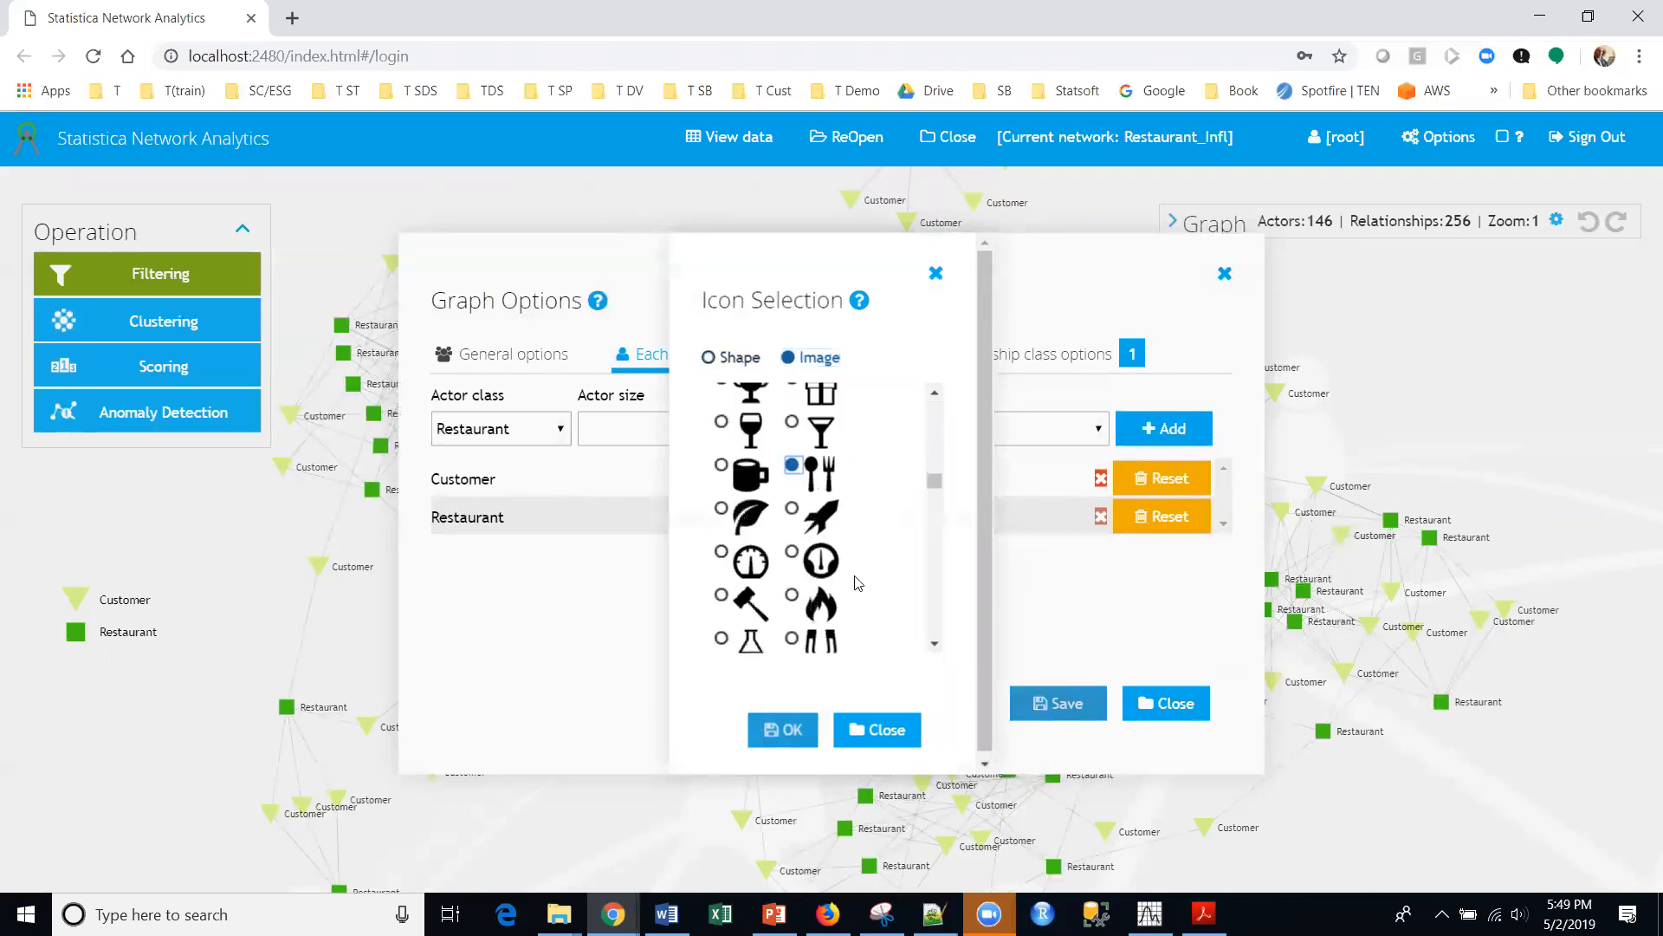
{"action": "left_click", "coordinate": [782, 729]}
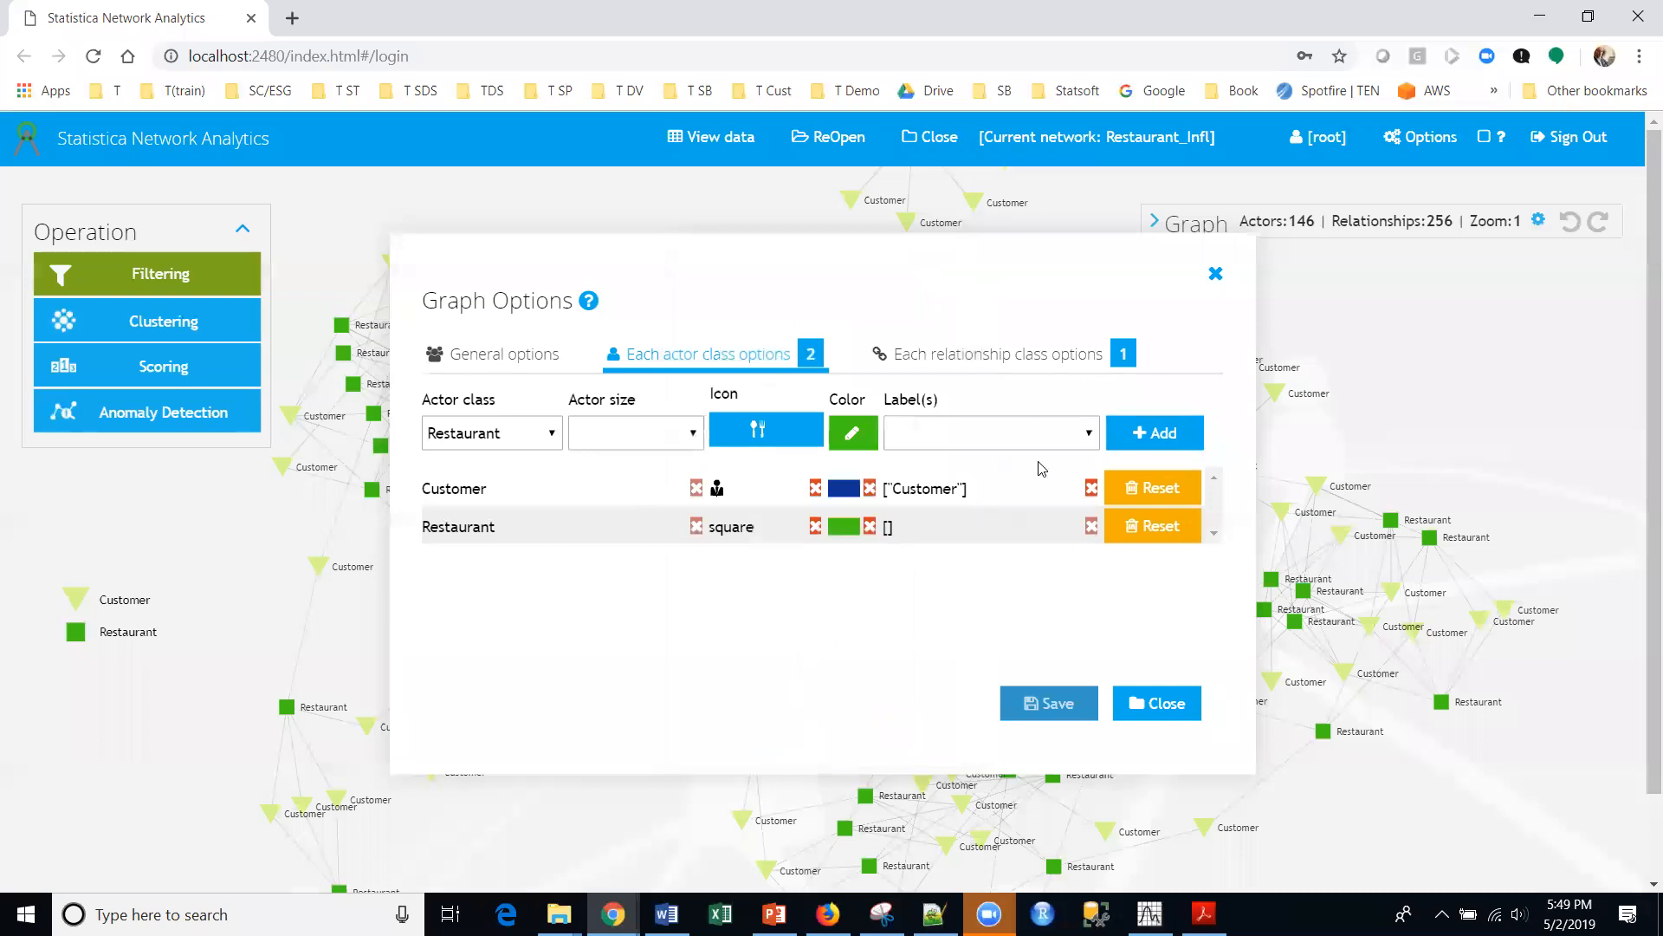
{"action": "left_click", "coordinate": [1151, 433]}
Label the Restaurant actor class with the RestaurantID field and save the graph options
{"action": "left_click", "coordinate": [976, 440]}
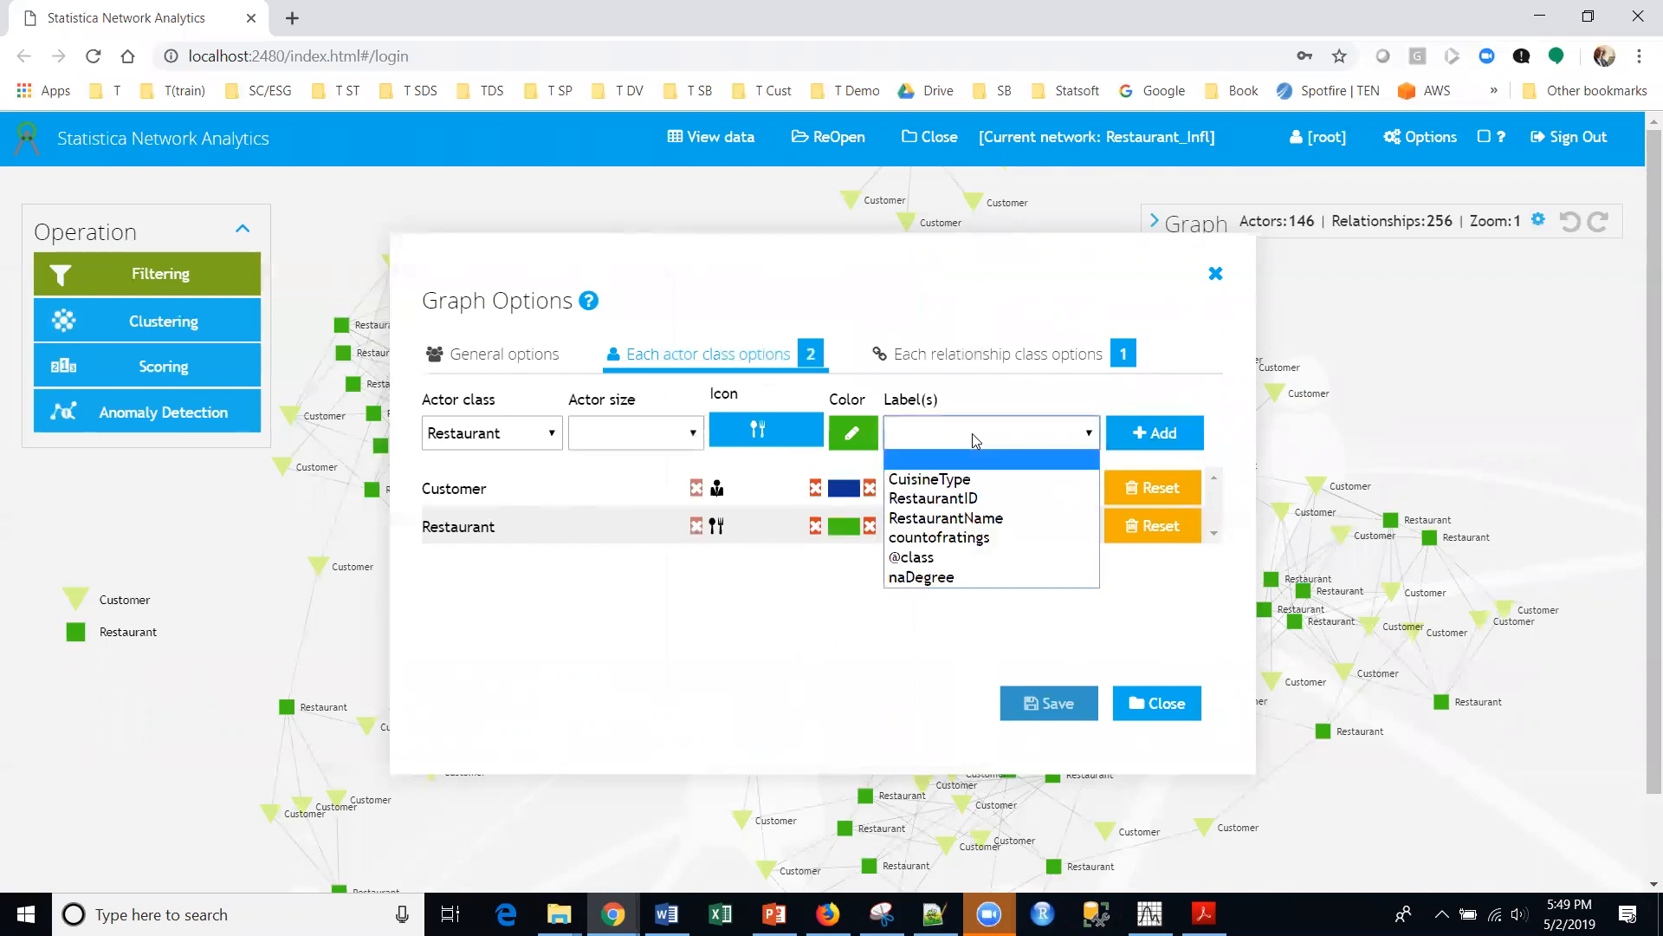
{"action": "left_click", "coordinate": [983, 499]}
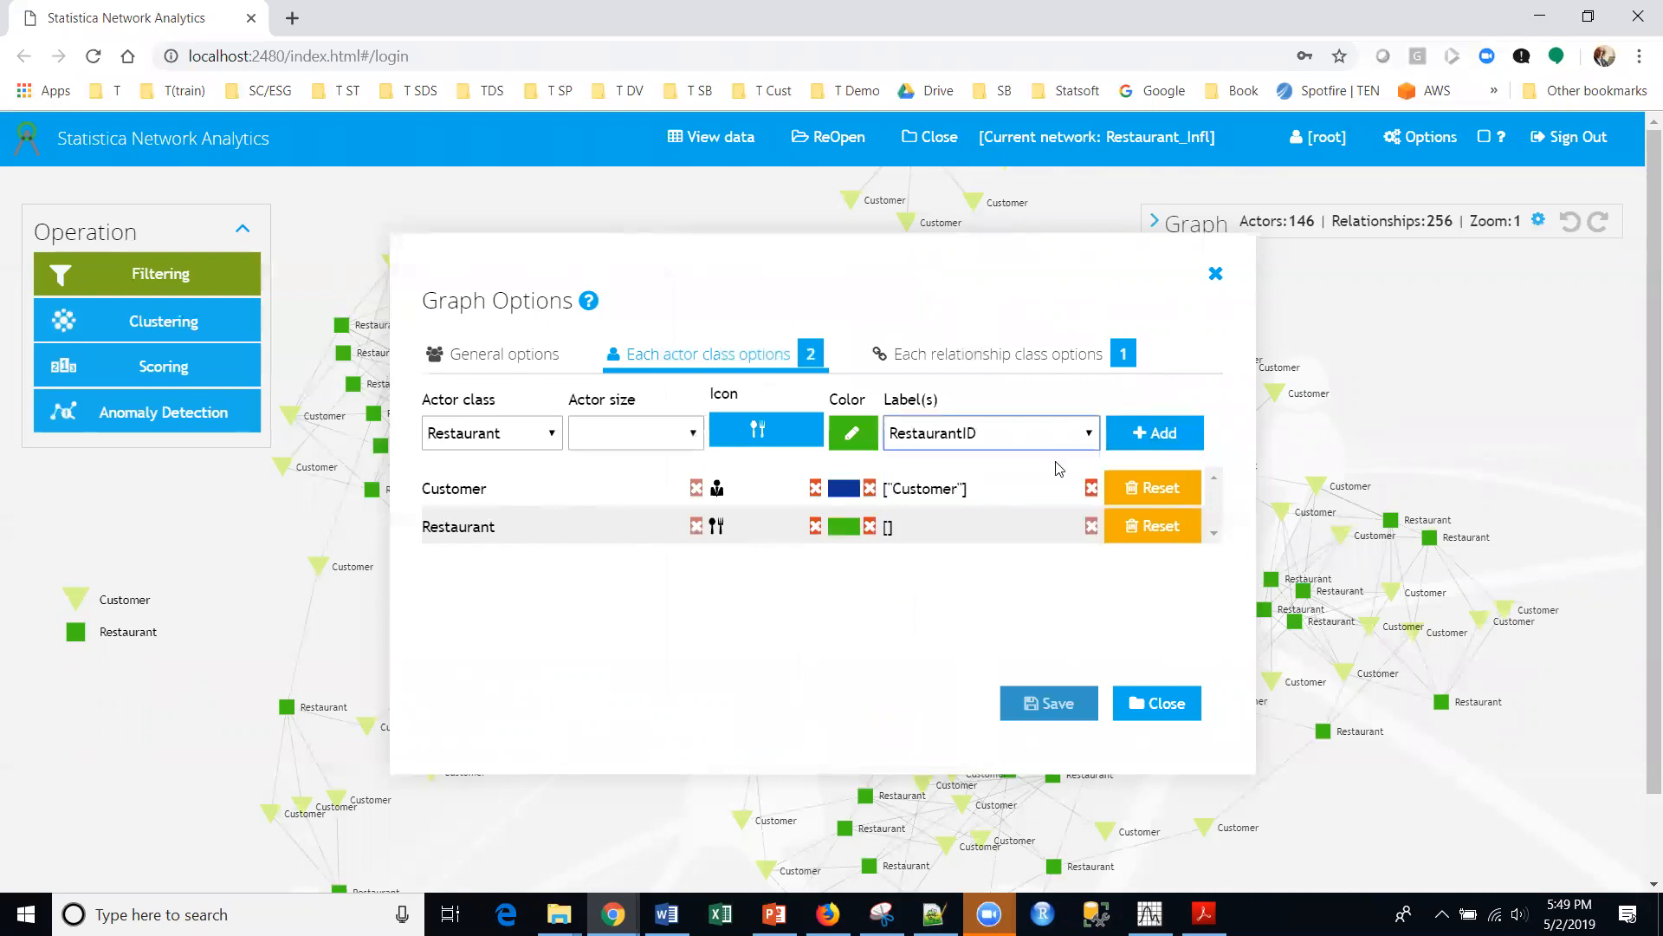
{"action": "left_click", "coordinate": [1164, 433]}
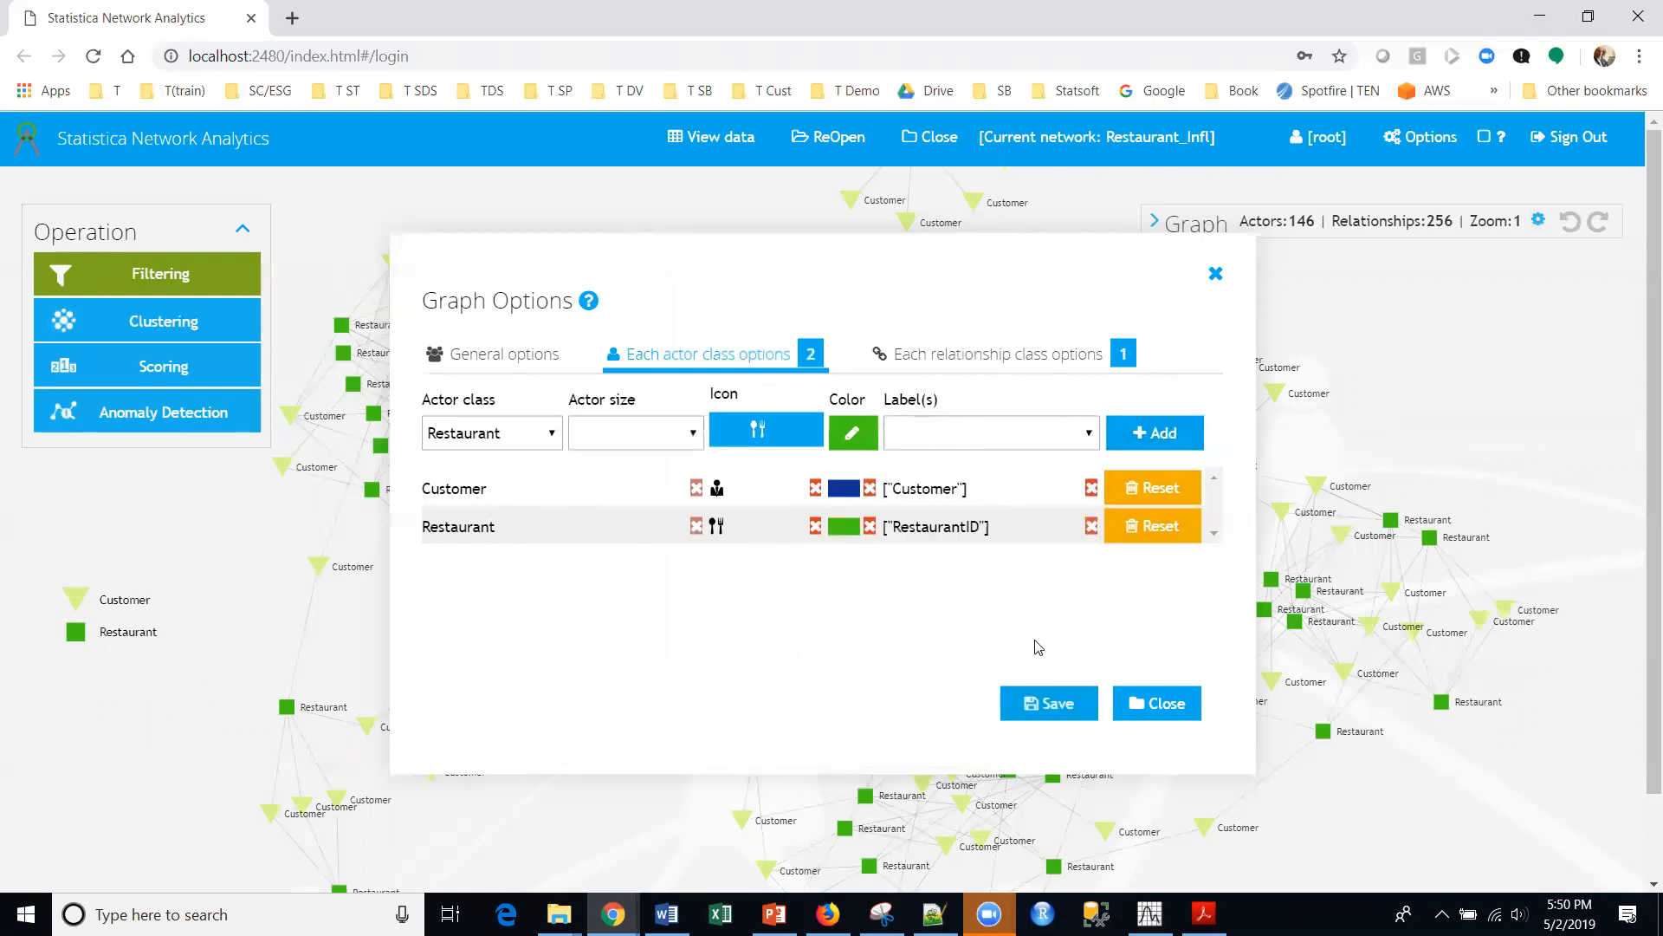
{"action": "left_click", "coordinate": [1051, 705]}
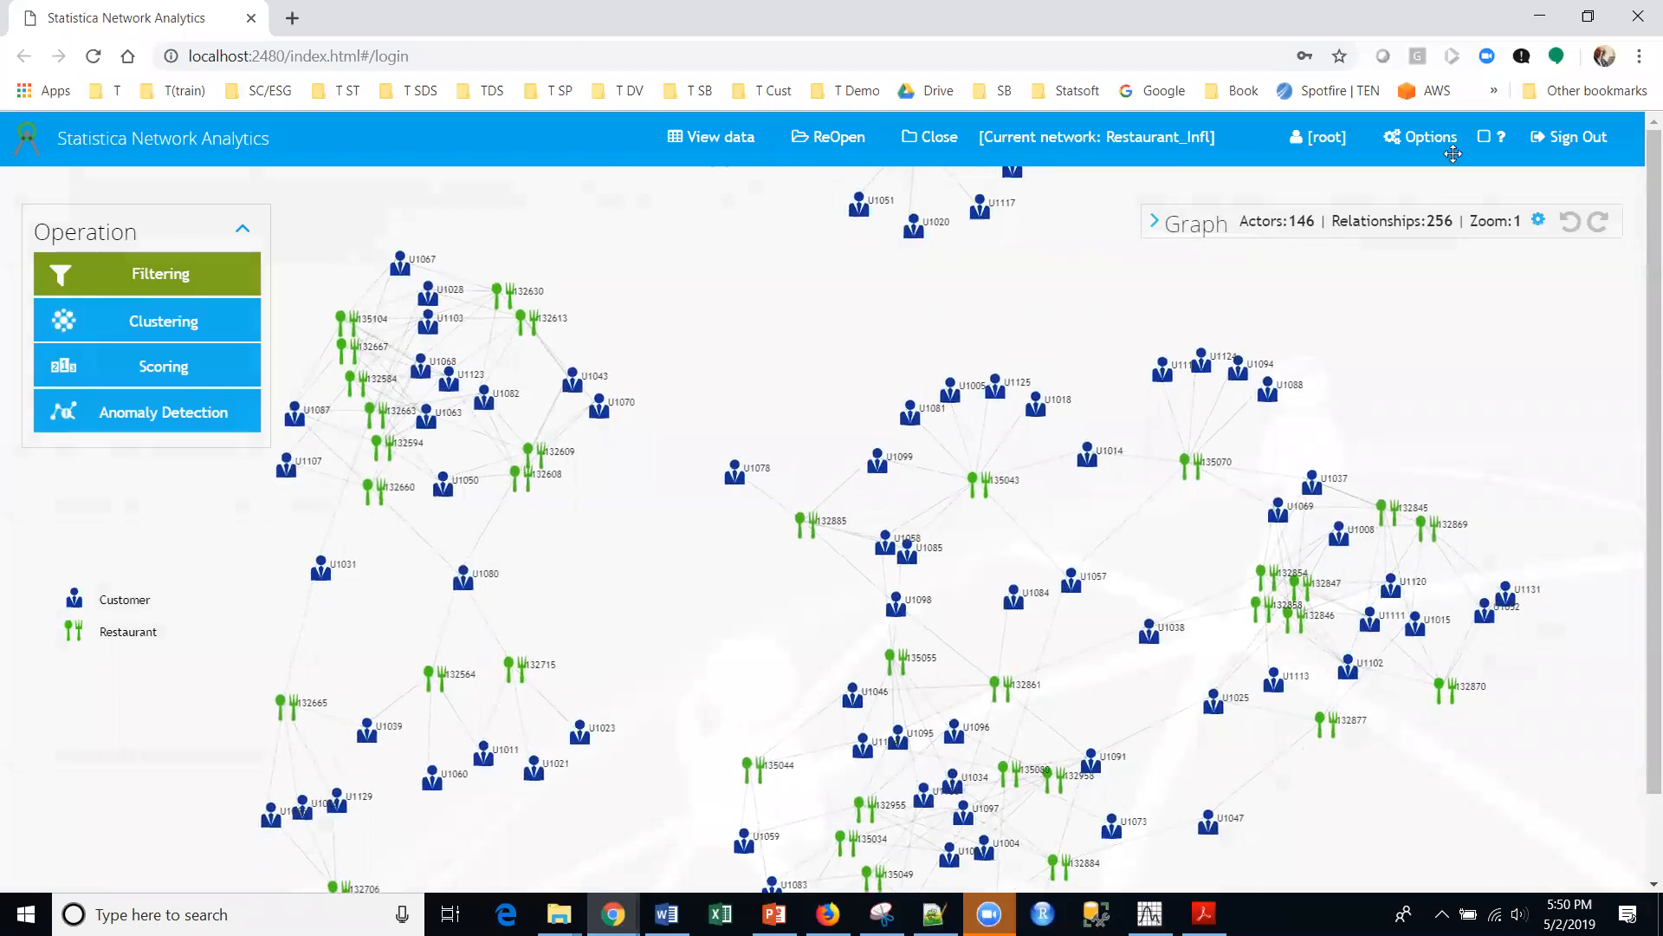
In the graph options, label the Eats_at relationship class with the Rating field and save
{"action": "left_click", "coordinate": [1541, 222]}
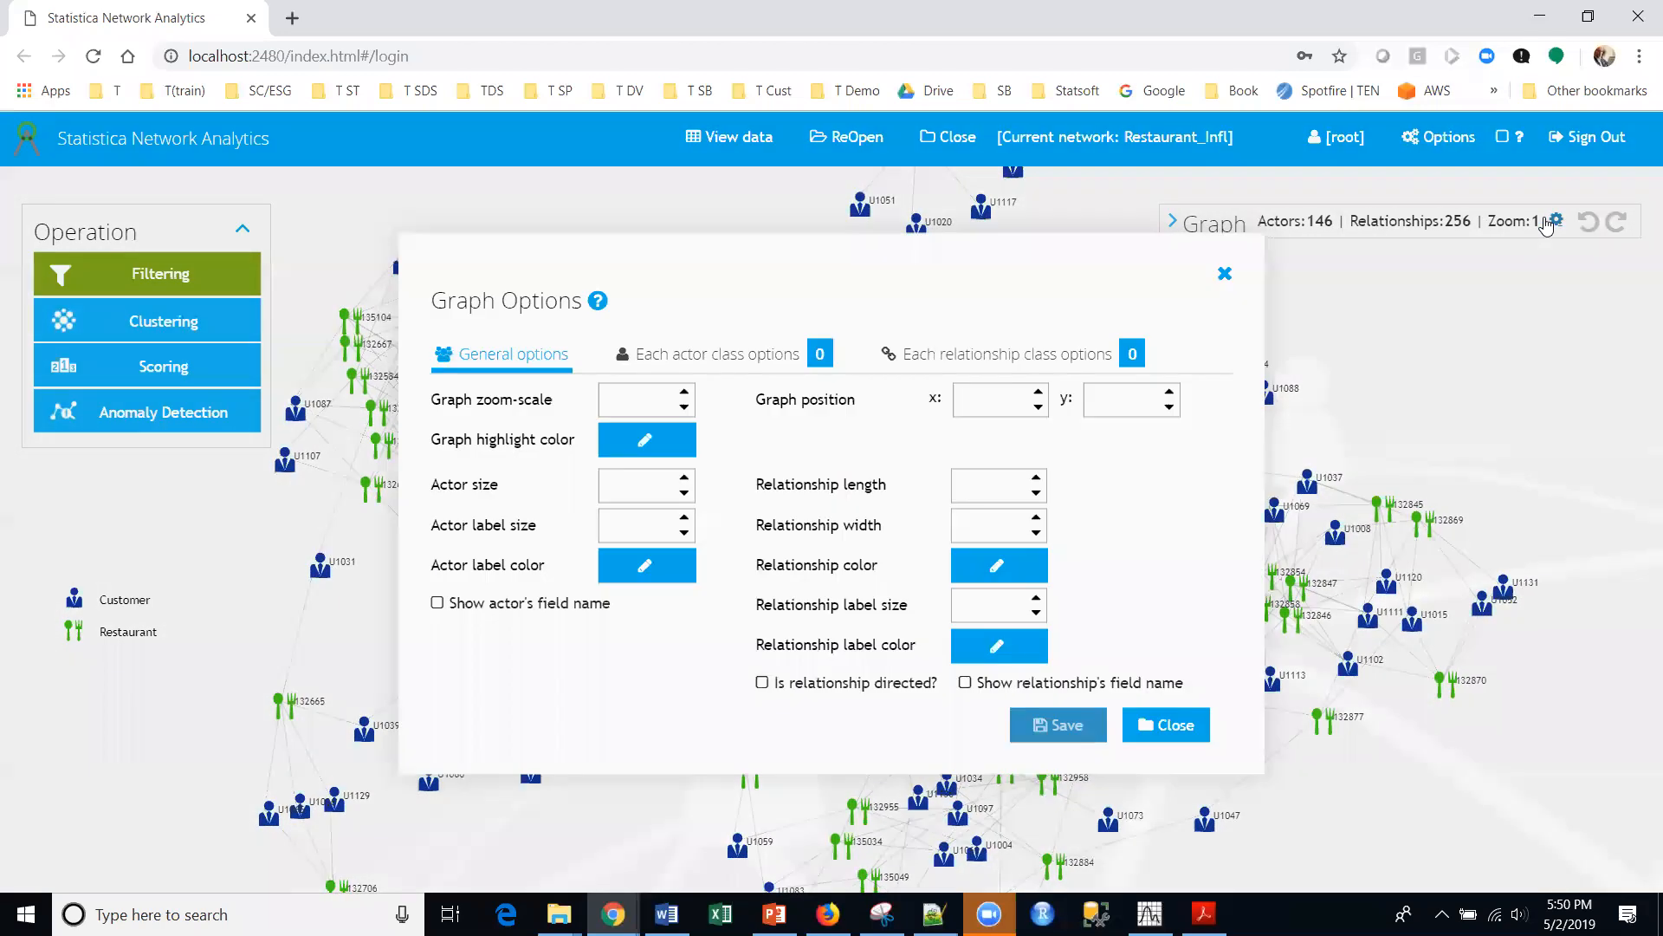
{"action": "left_click", "coordinate": [934, 363]}
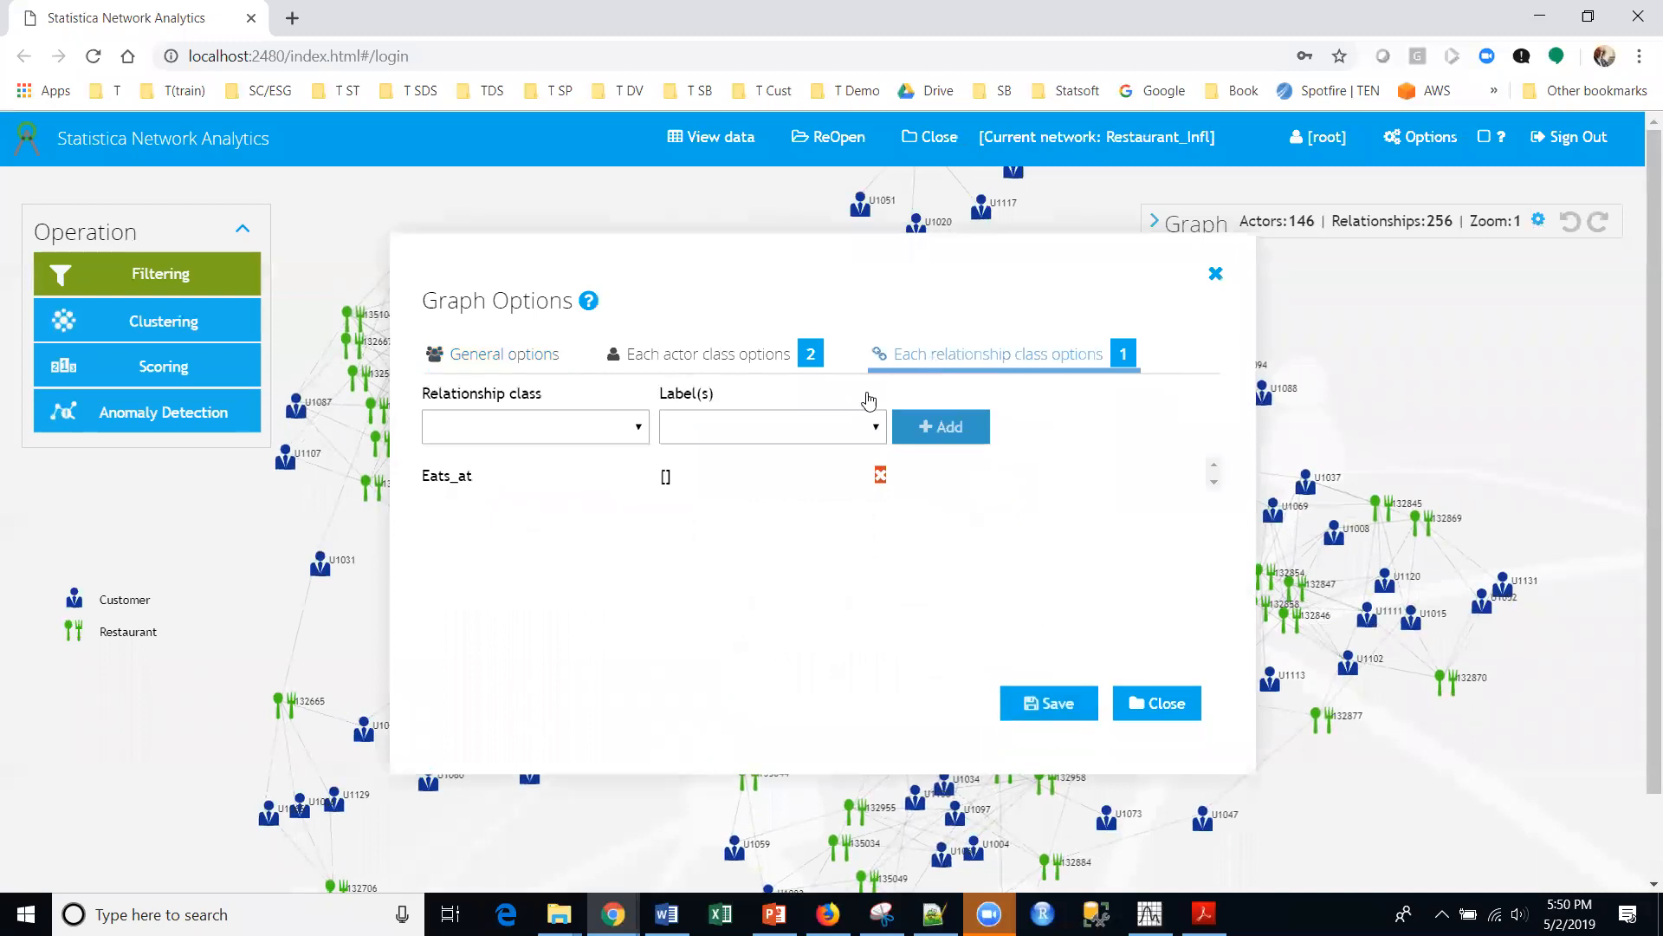
{"action": "left_click", "coordinate": [575, 425]}
{"action": "left_click", "coordinate": [582, 473]}
{"action": "left_click", "coordinate": [744, 429]}
{"action": "left_click", "coordinate": [745, 473]}
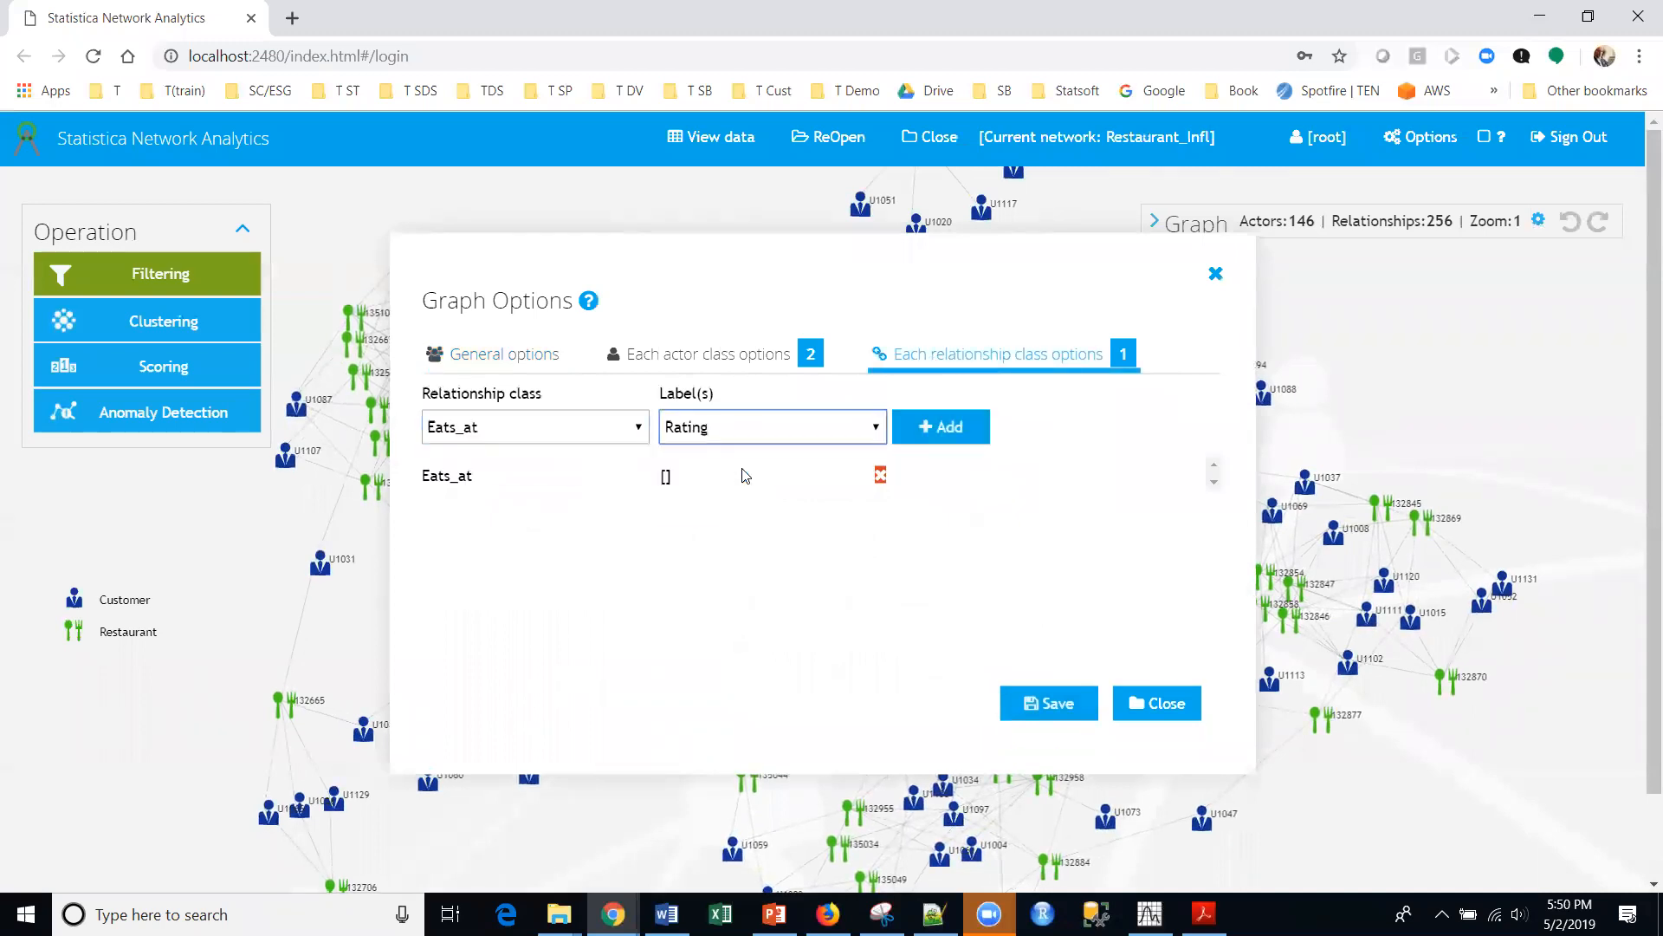
{"action": "left_click", "coordinate": [953, 426]}
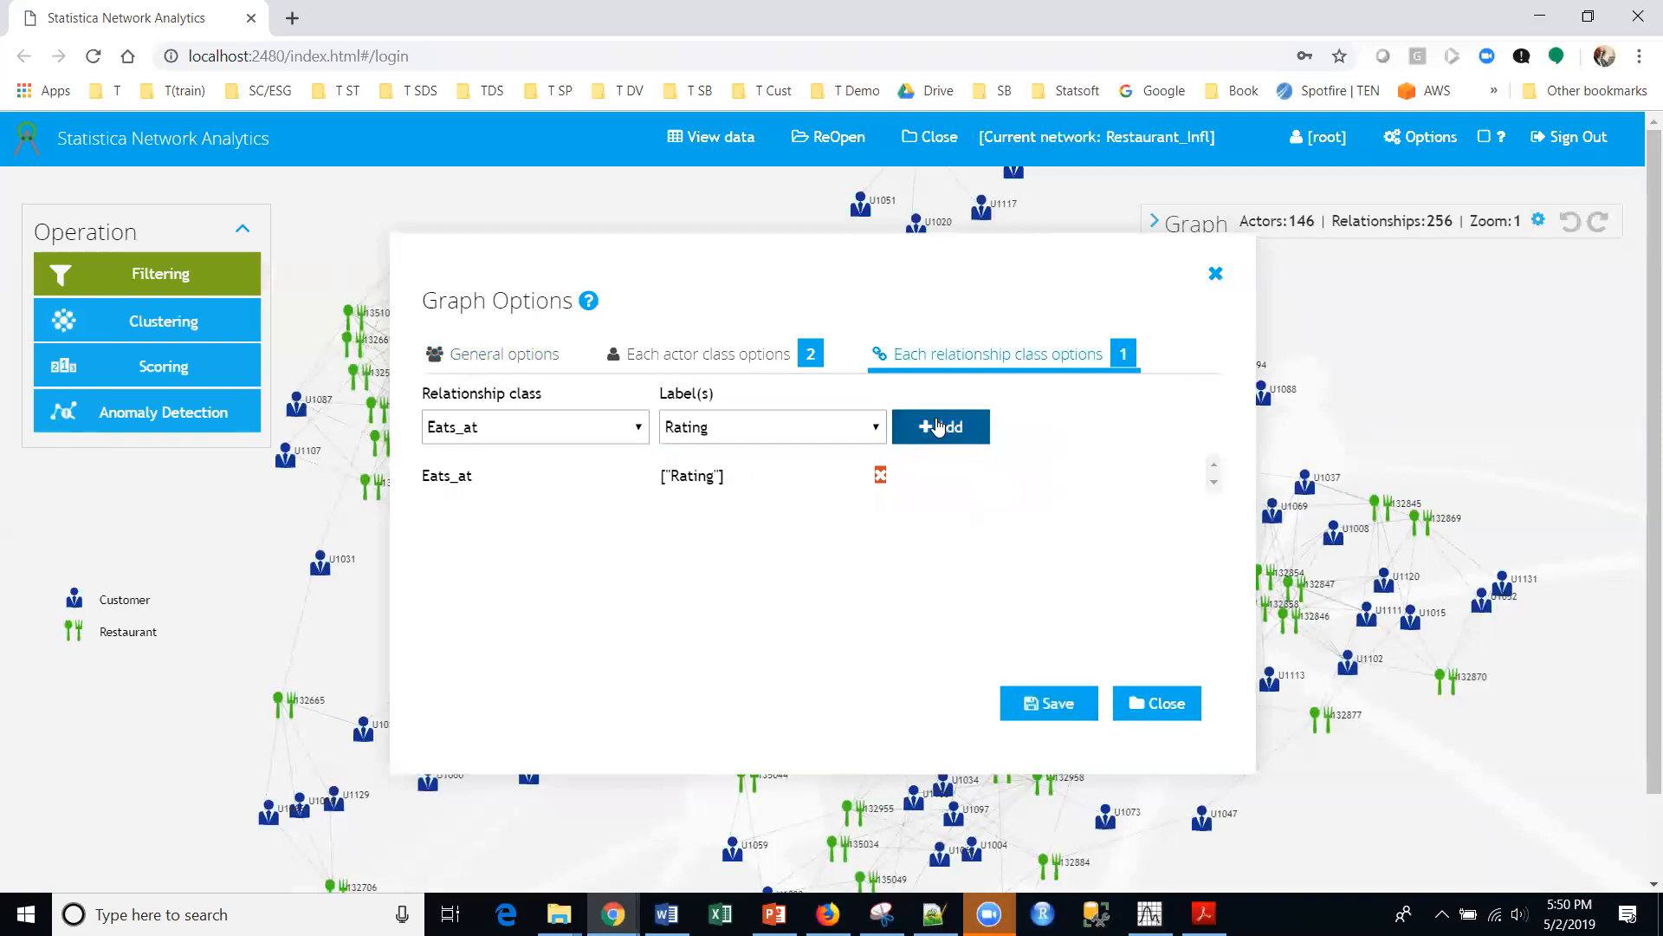
{"action": "left_click", "coordinate": [1050, 706]}
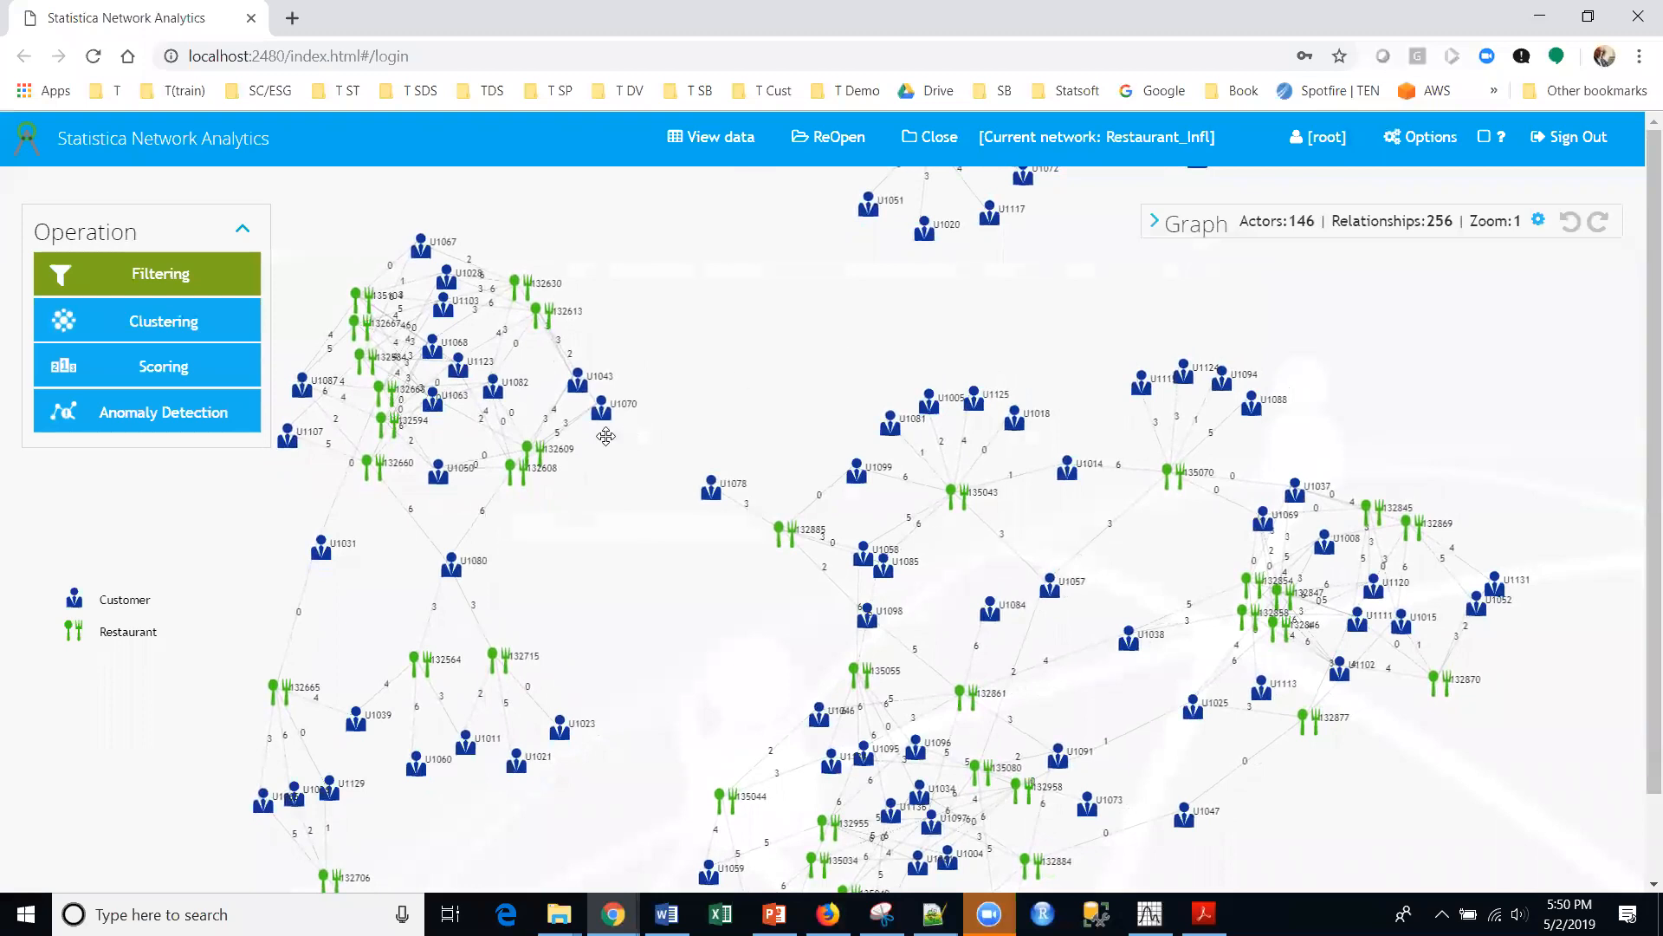
Examine which restaurants the customer at the middle of the graph's northernmost cluster is connected to
{"action": "left_click_drag", "start_coordinate": [609, 528], "coordinate": [653, 592]}
{"action": "scroll", "coordinate": [653, 592], "scroll_direction": "down", "scroll_amount": 2}
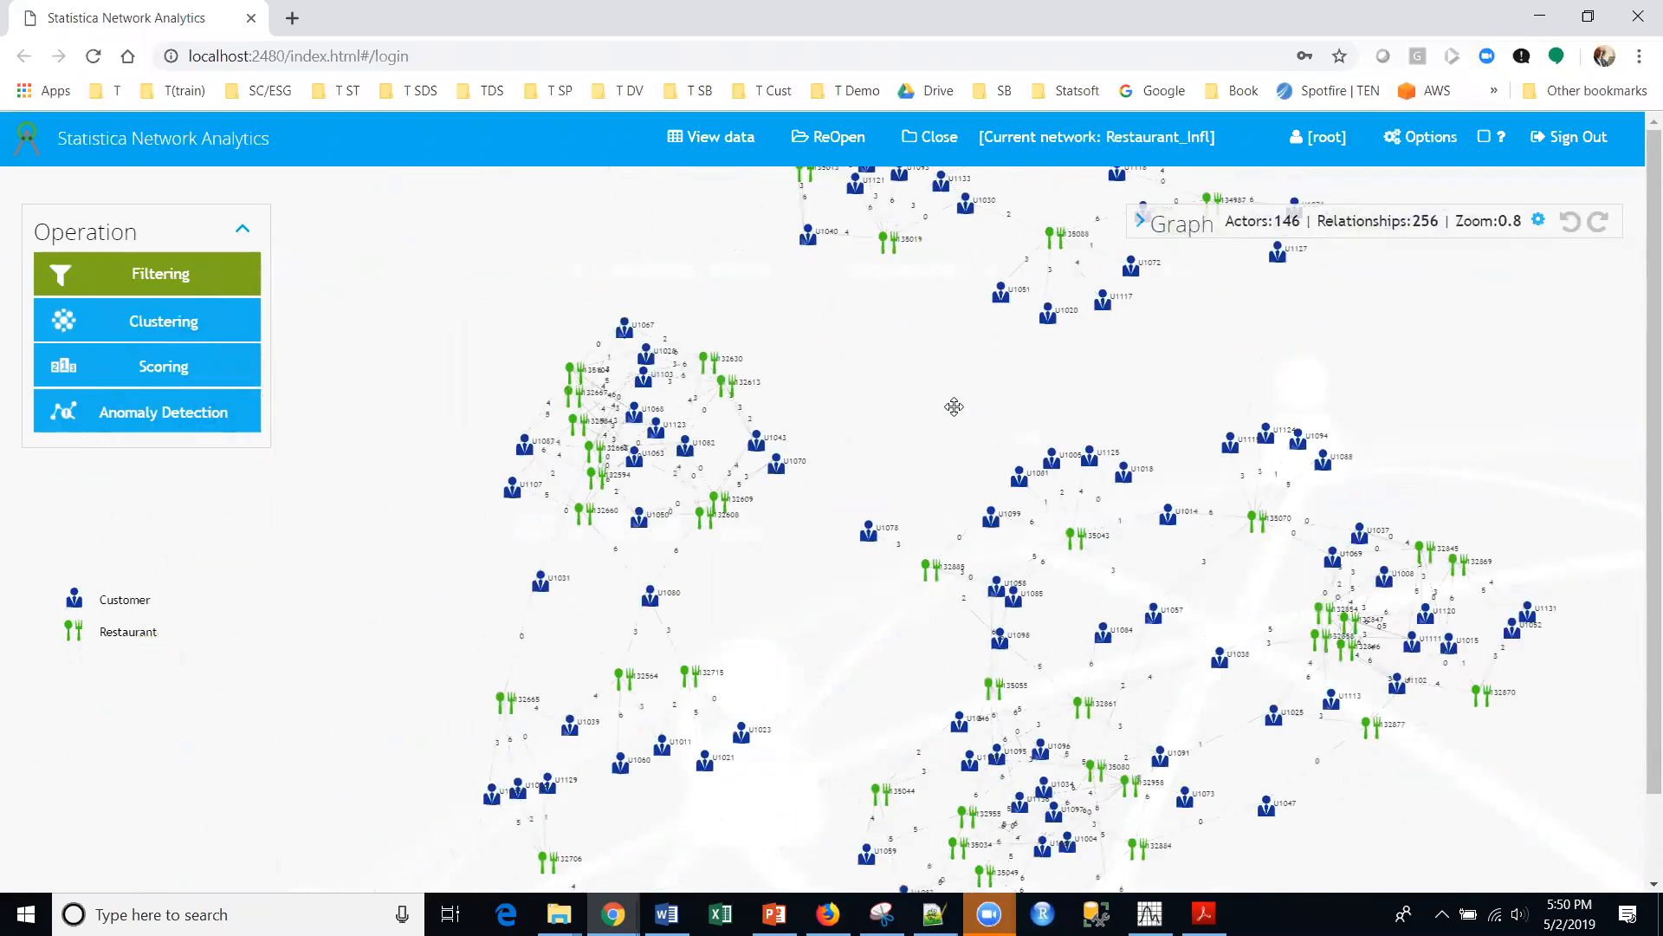
{"action": "left_click_drag", "start_coordinate": [837, 337], "coordinate": [729, 572]}
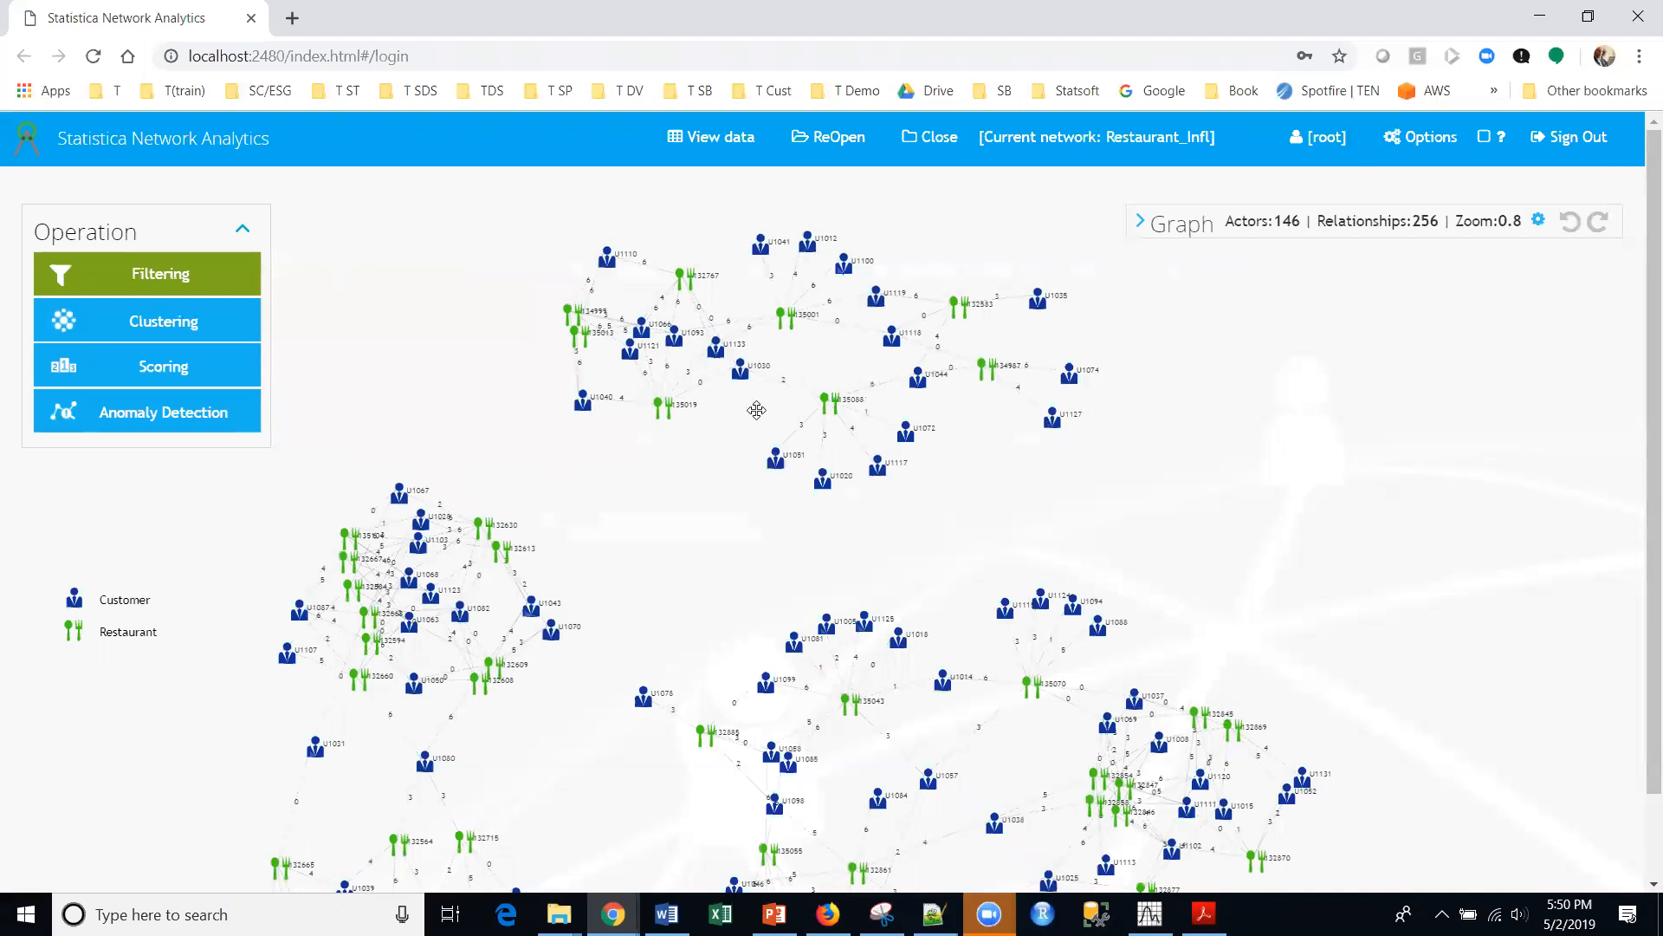
{"action": "mouse_move", "coordinate": [743, 376]}
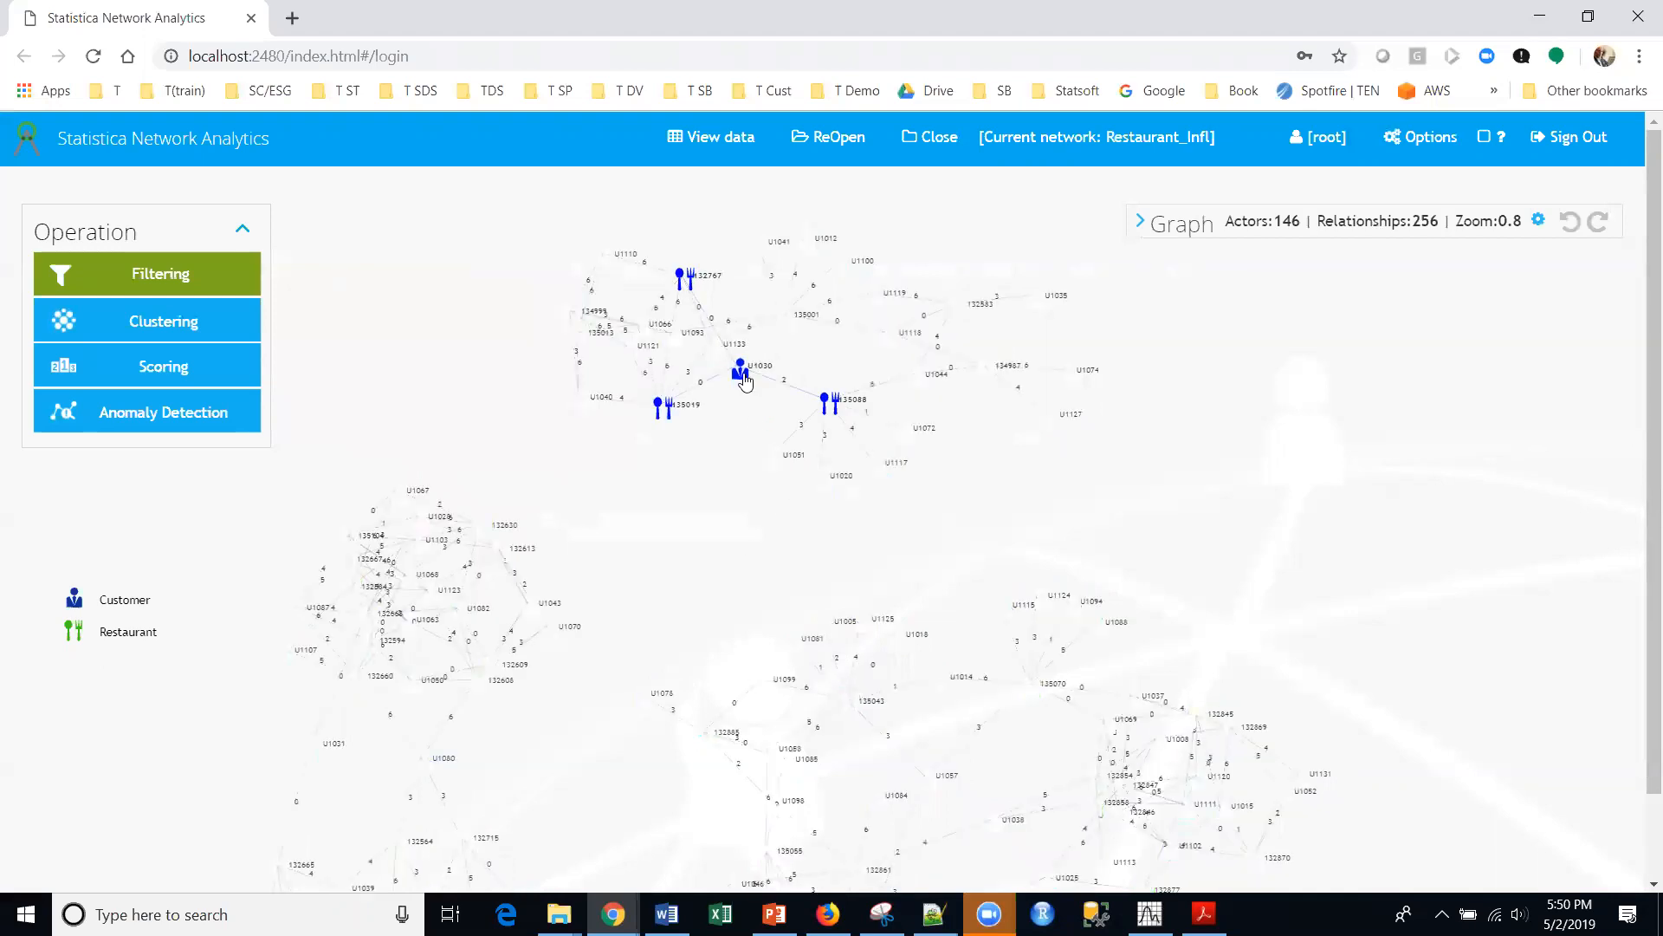
{"action": "left_click", "coordinate": [745, 380]}
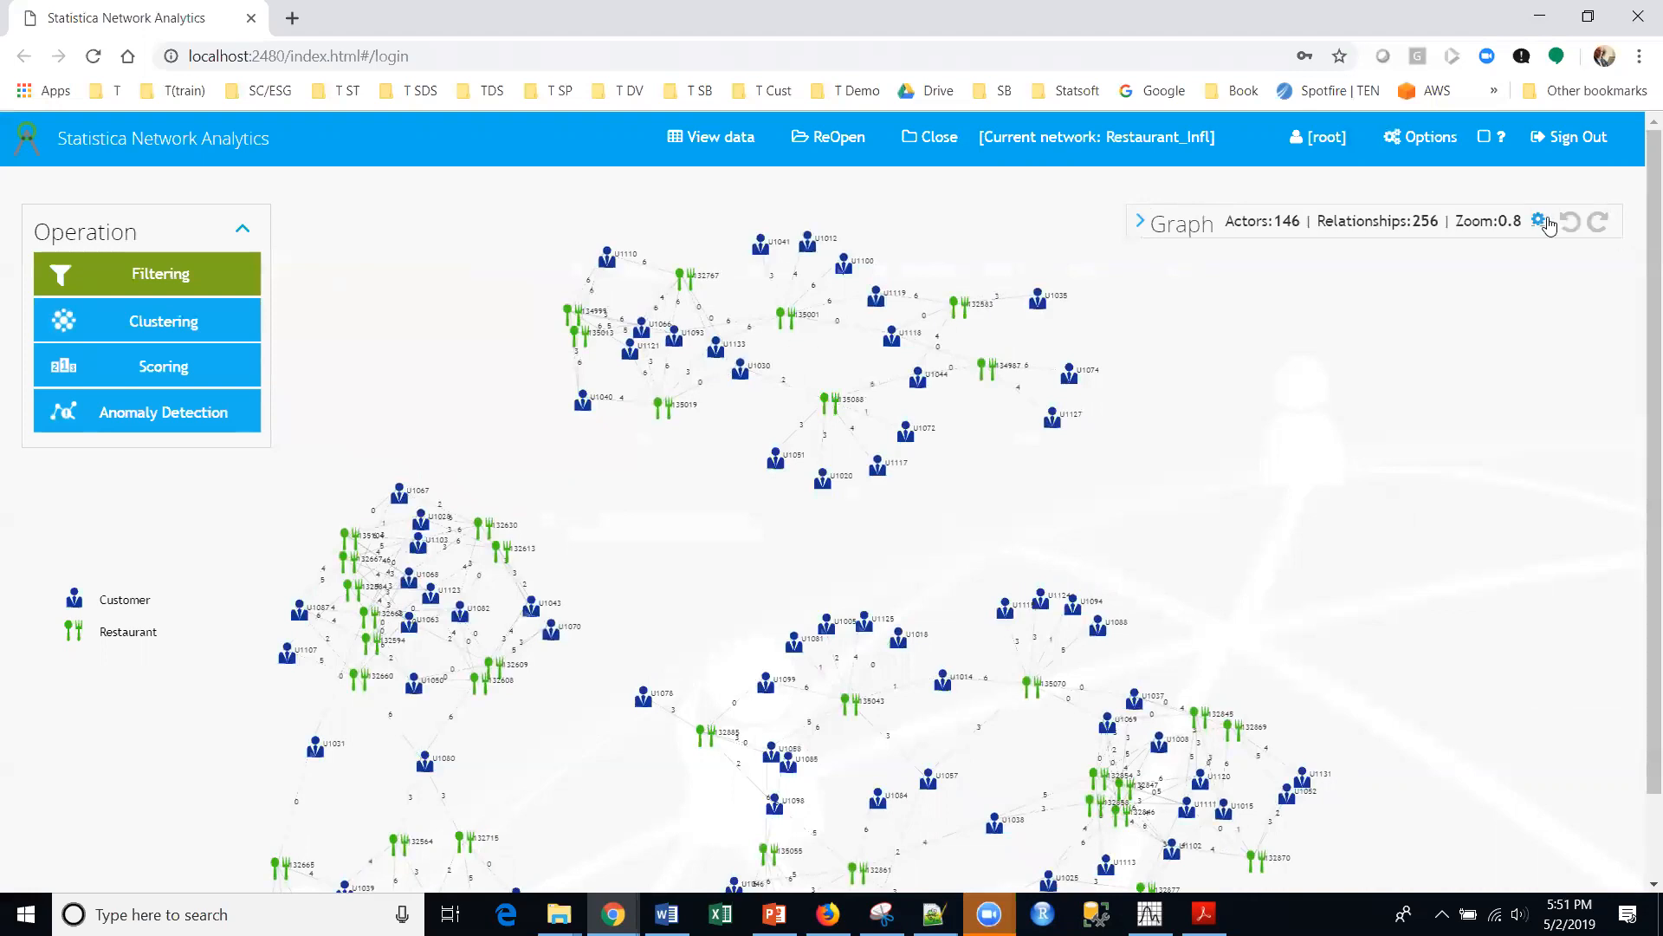
In the graph options, remove the RestaurantID label from the Restaurant actor class
{"action": "left_click", "coordinate": [1539, 221]}
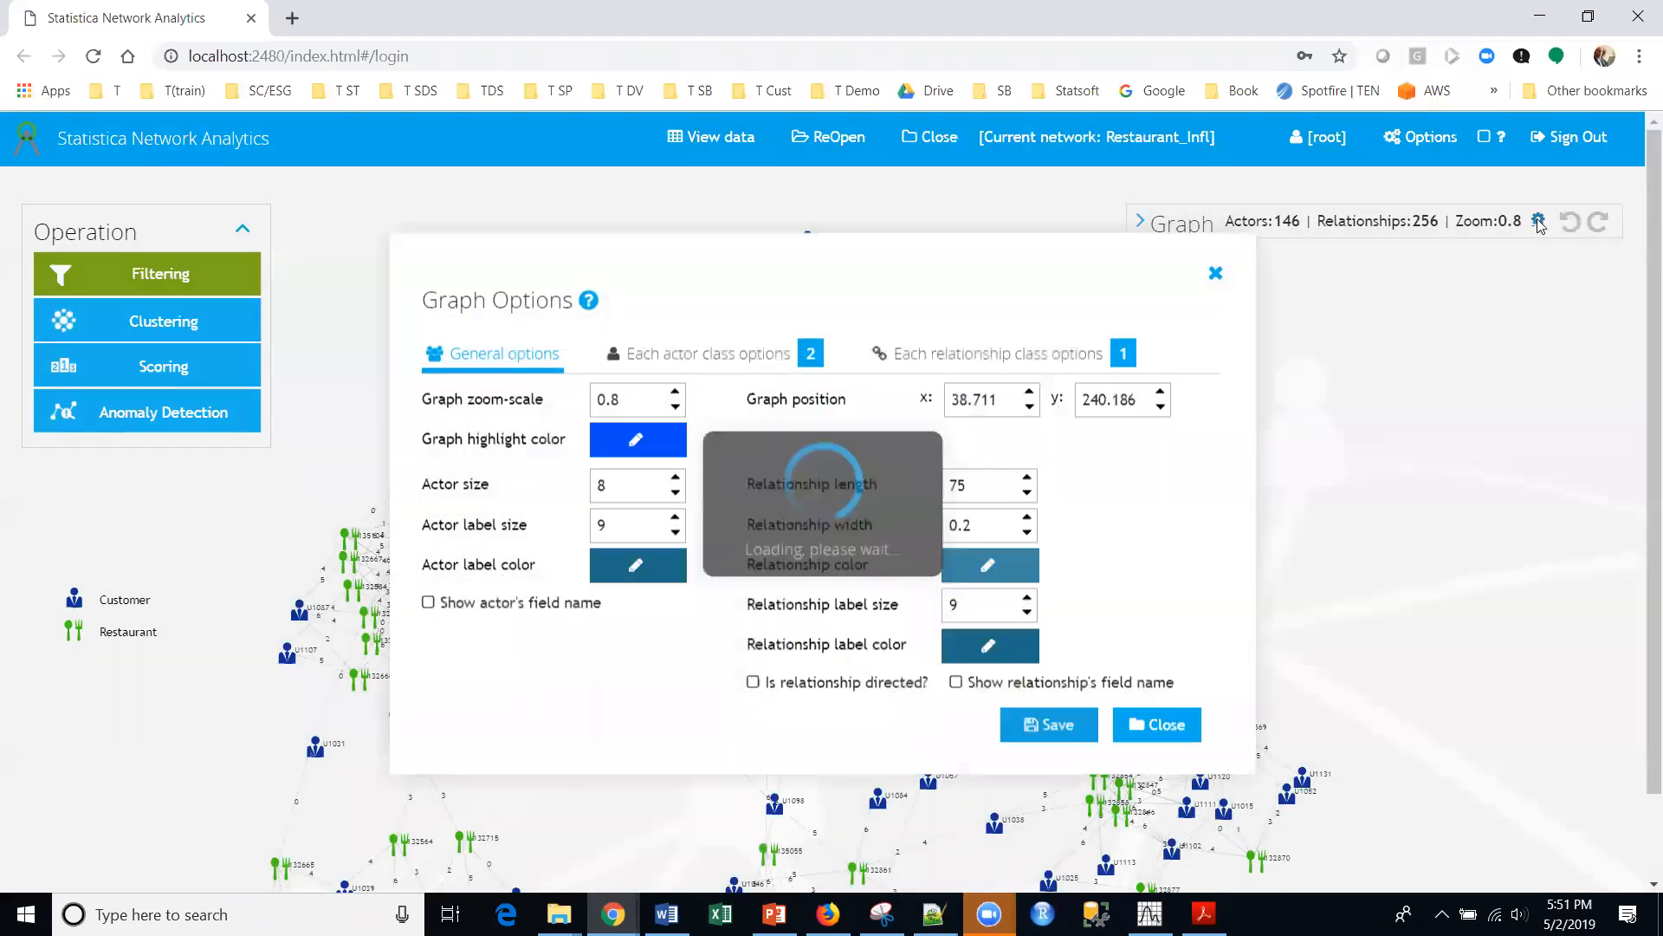
{"action": "left_click", "coordinate": [665, 363]}
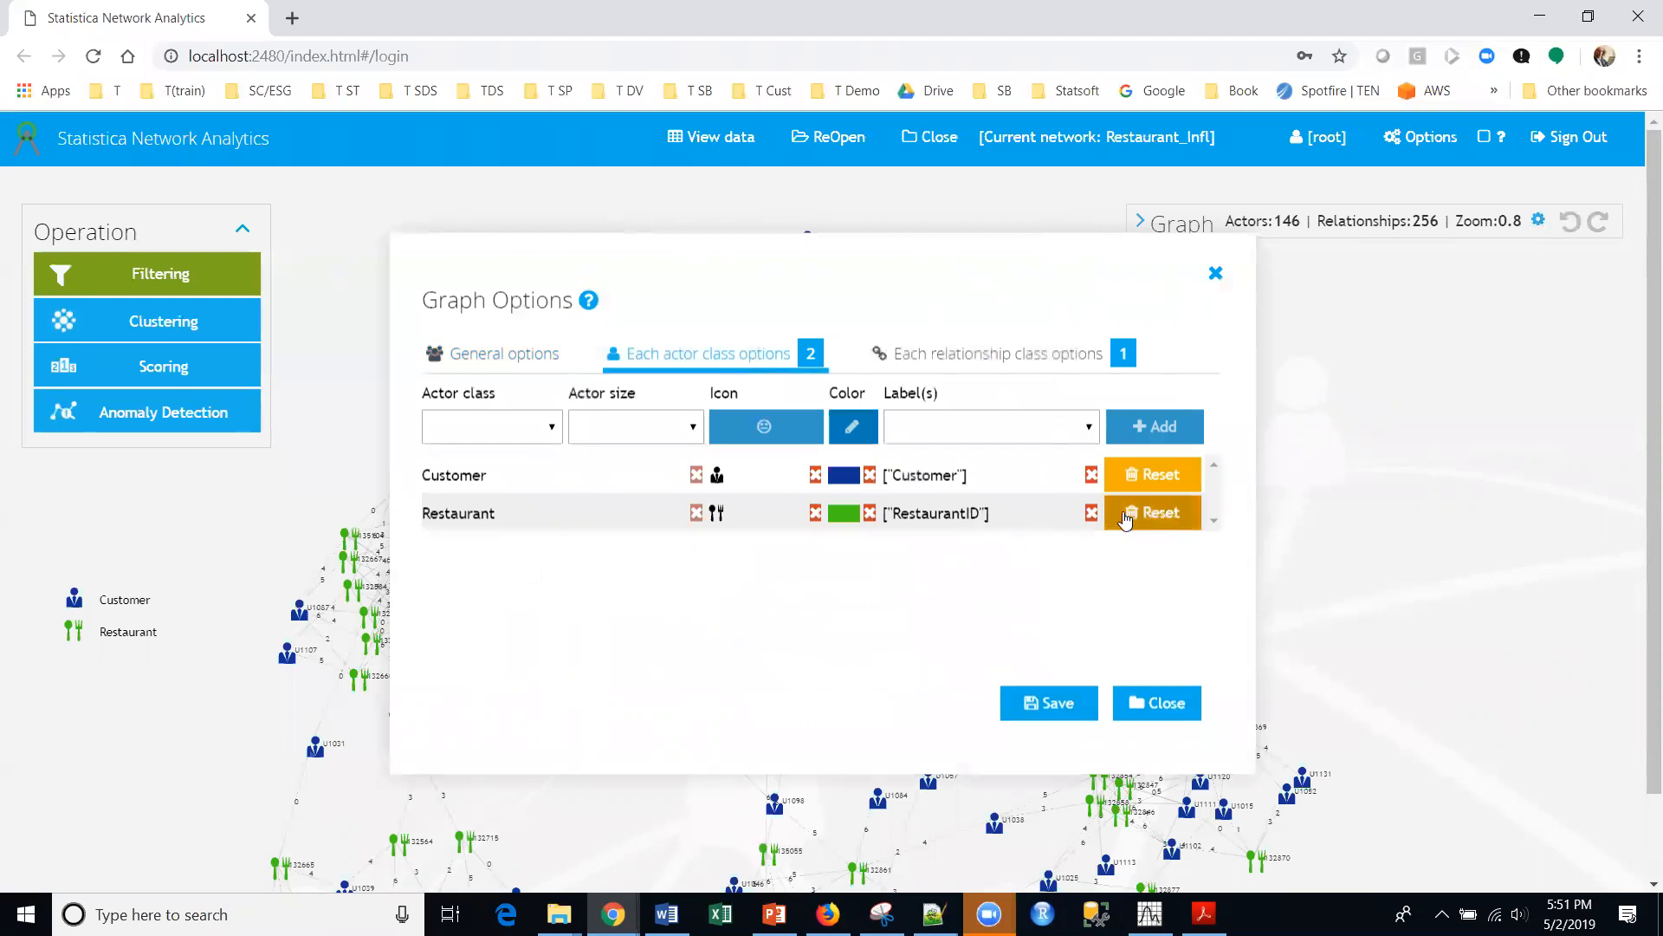
{"action": "left_click", "coordinate": [1092, 515]}
{"action": "left_click", "coordinate": [978, 551]}
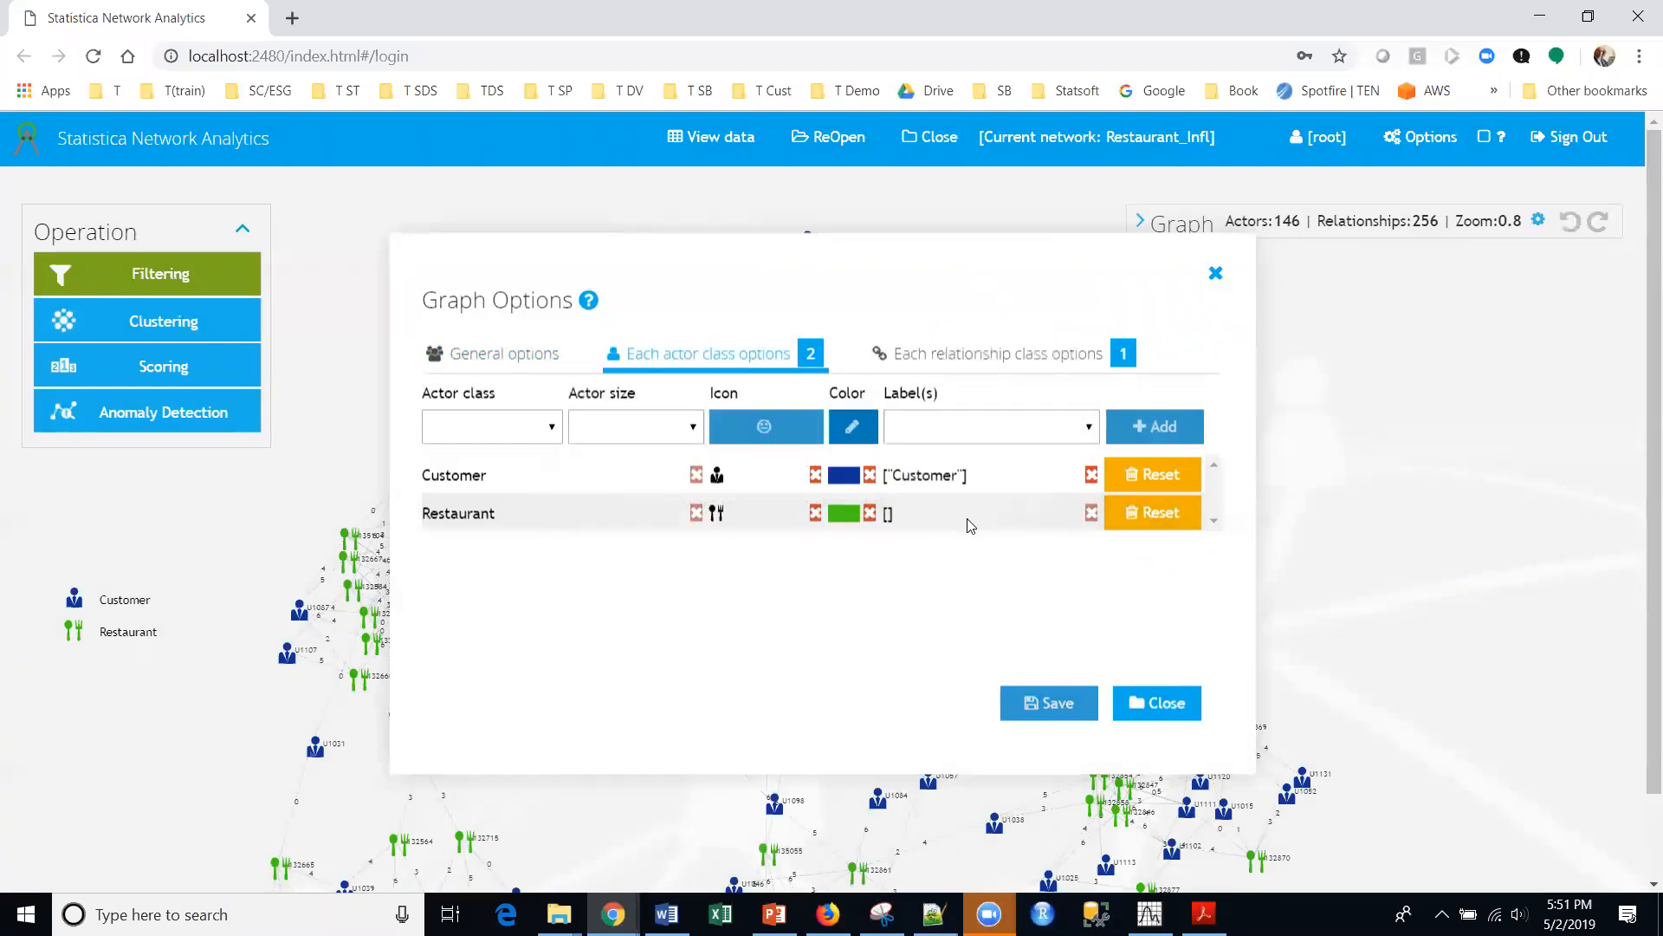
Label the Restaurant actor class with the RestaurantName field and save the graph options
{"action": "left_click", "coordinate": [500, 425]}
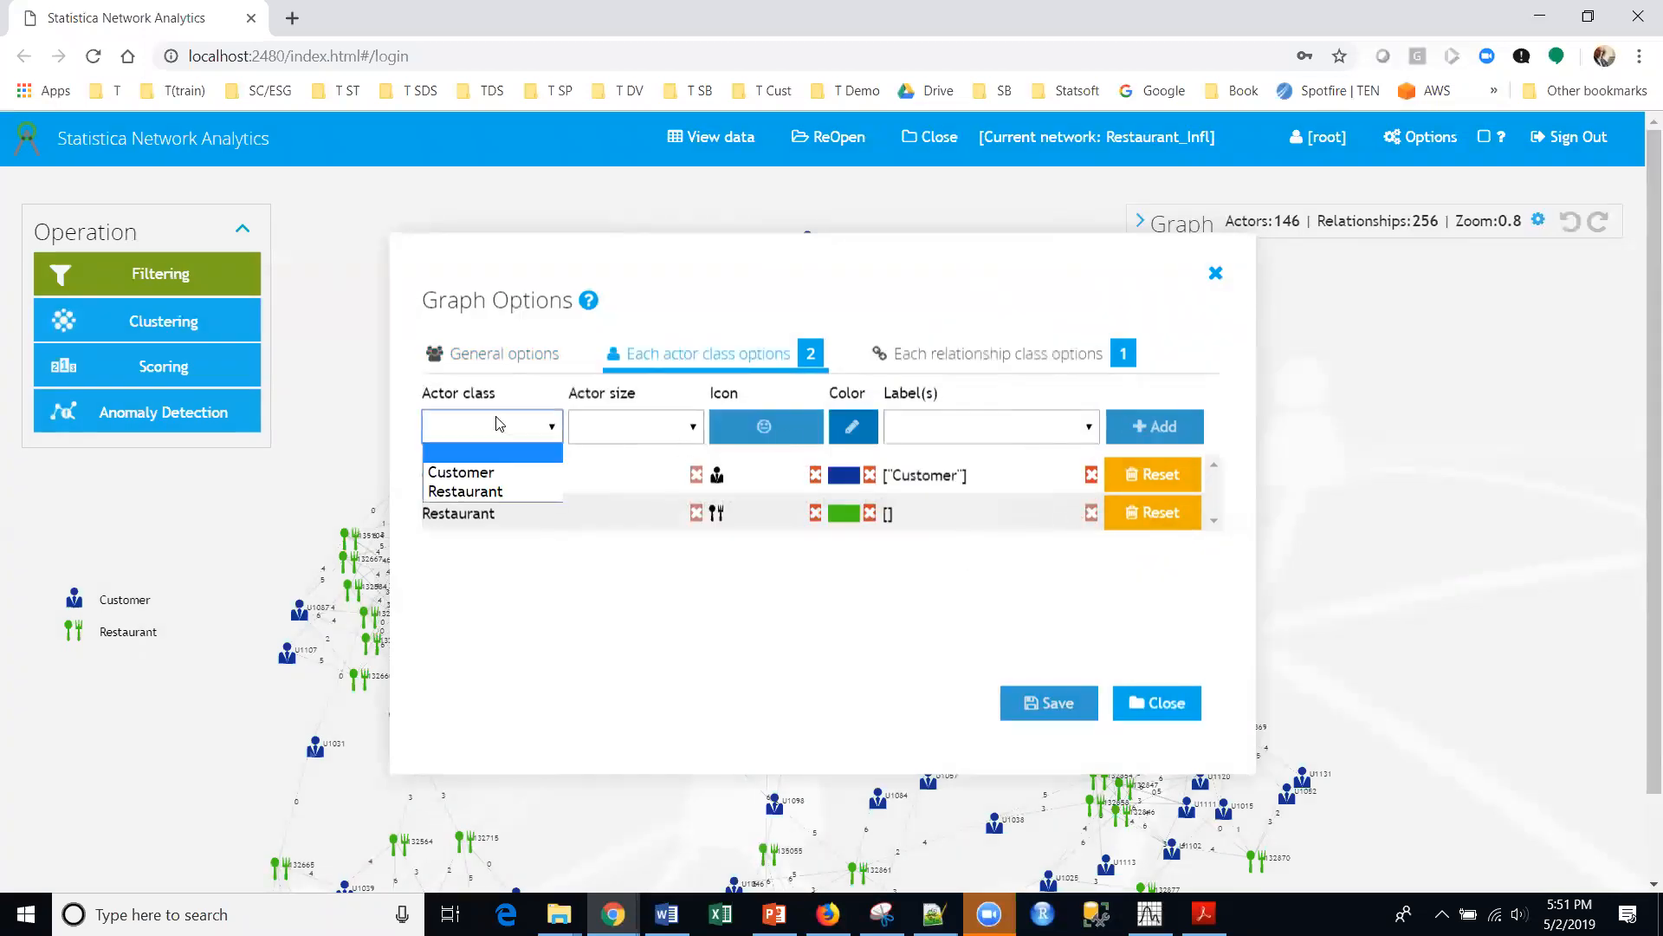
{"action": "left_click", "coordinate": [494, 491]}
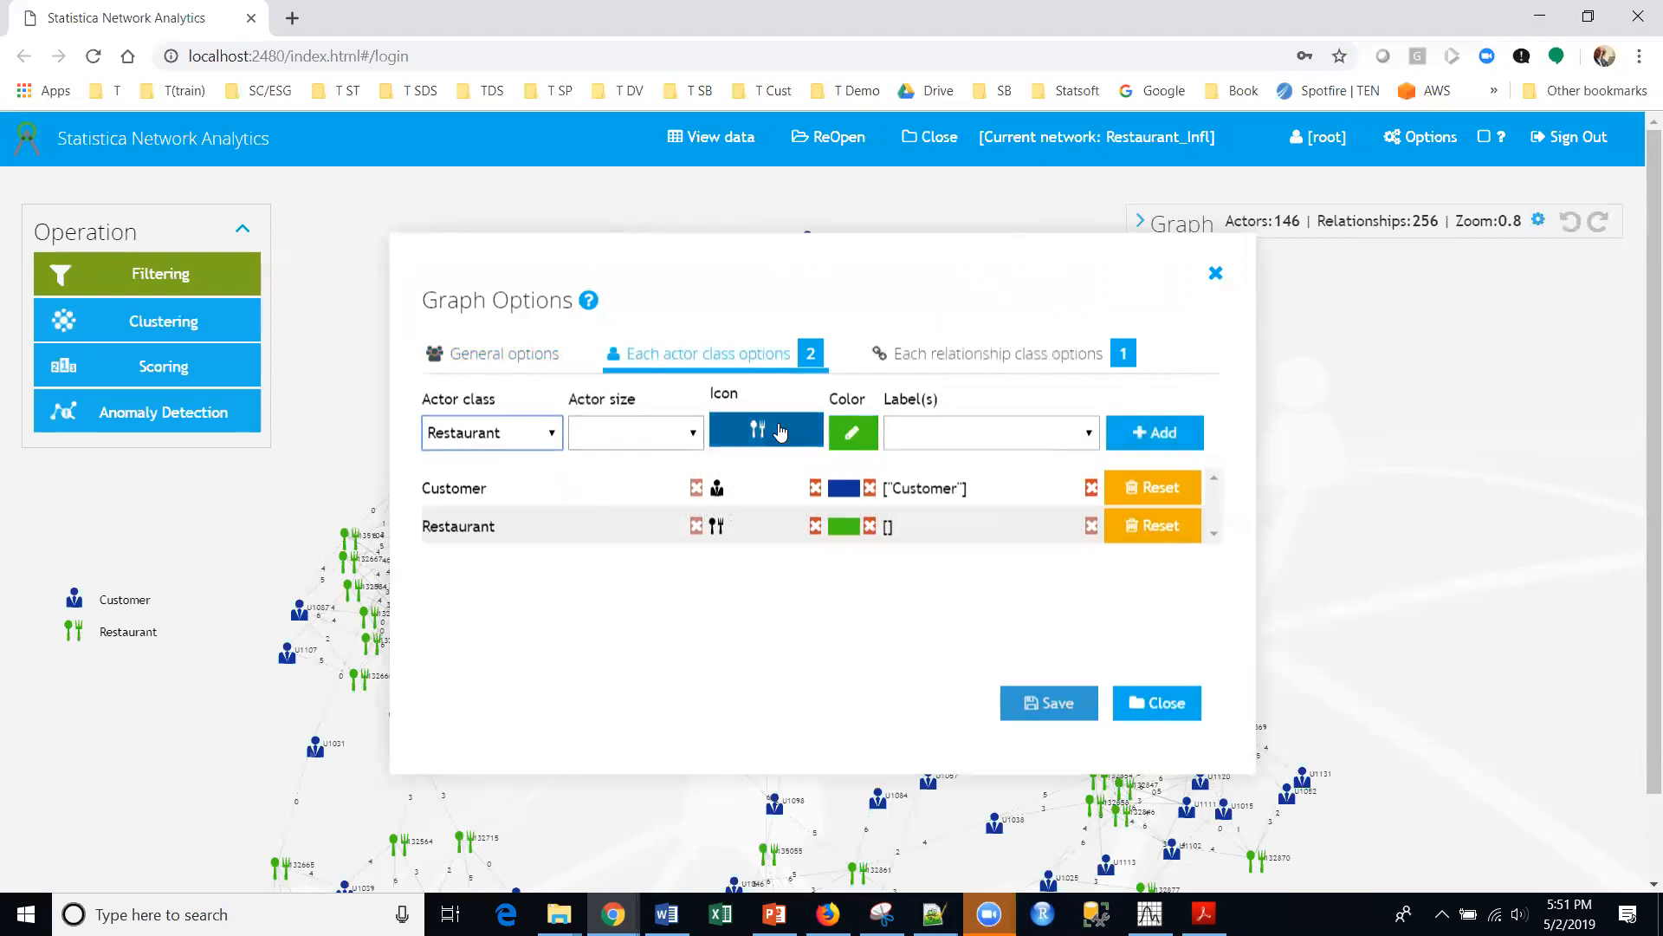
{"action": "left_click", "coordinate": [977, 431]}
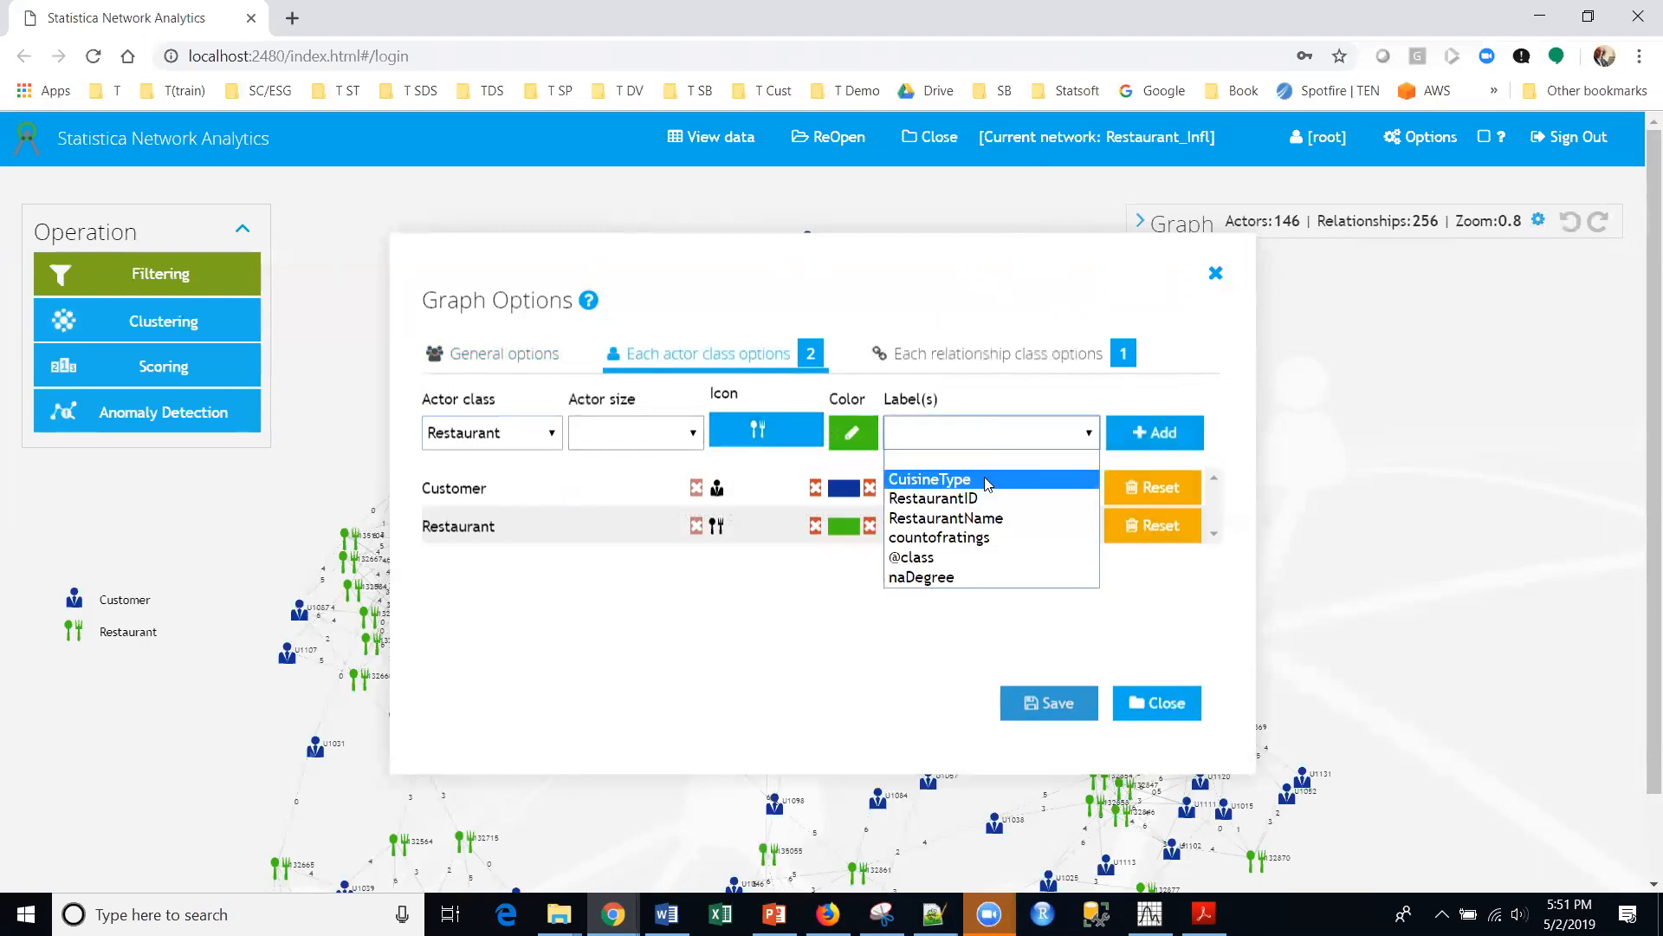
{"action": "left_click", "coordinate": [998, 521]}
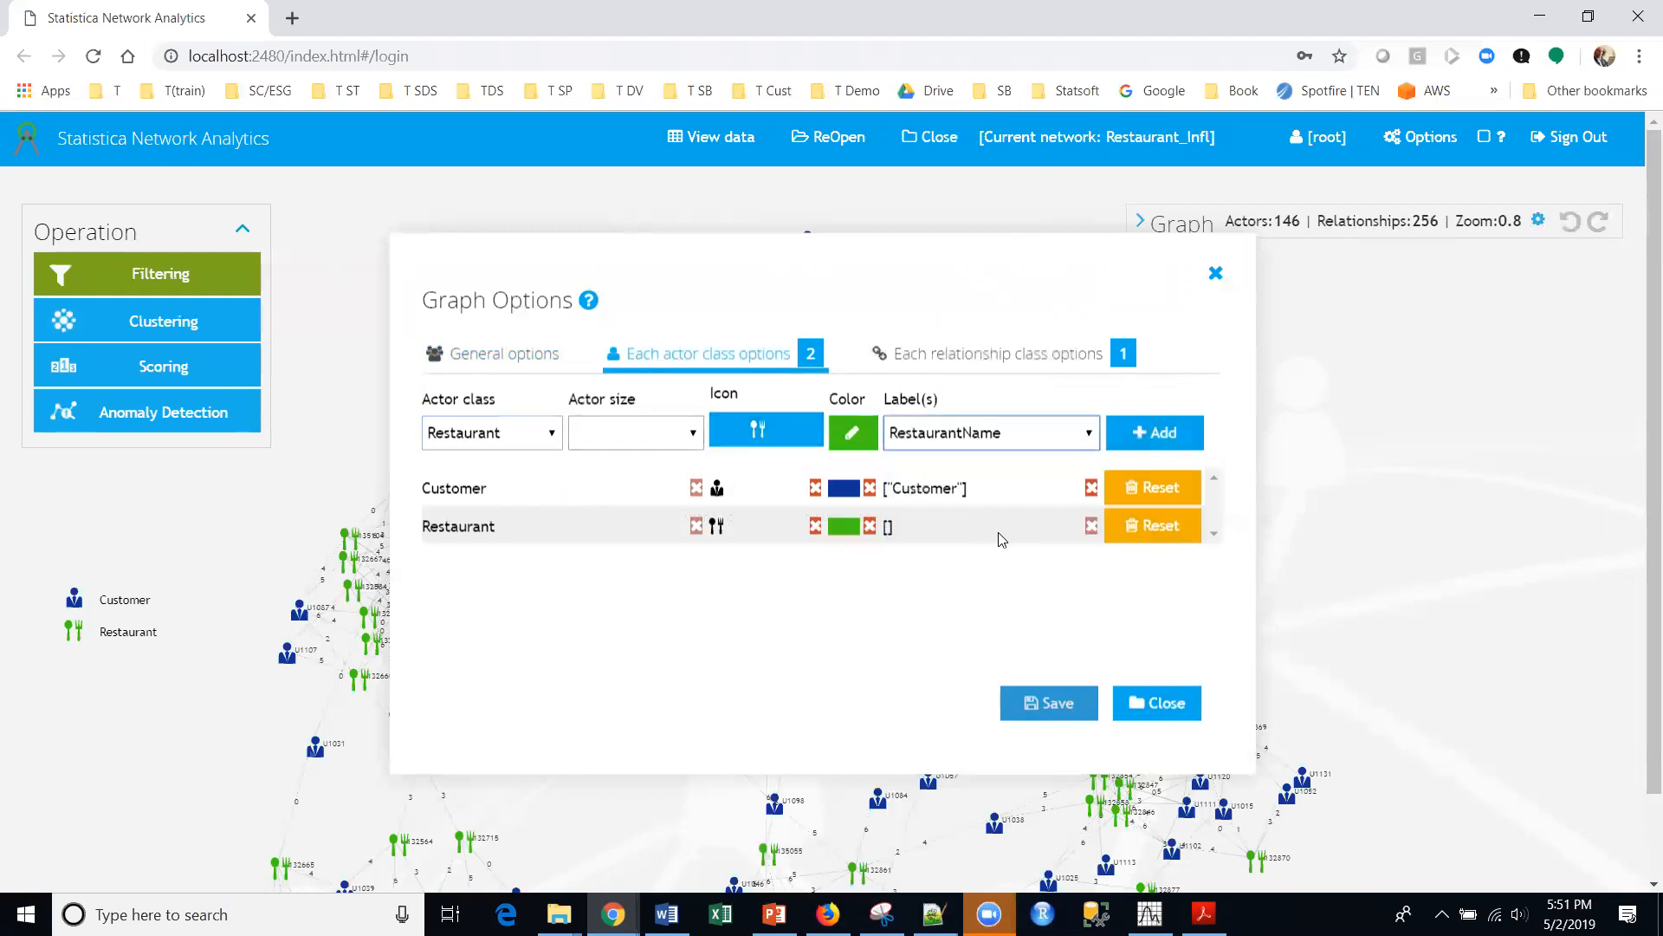
{"action": "left_click", "coordinate": [1152, 438]}
{"action": "left_click", "coordinate": [1049, 705]}
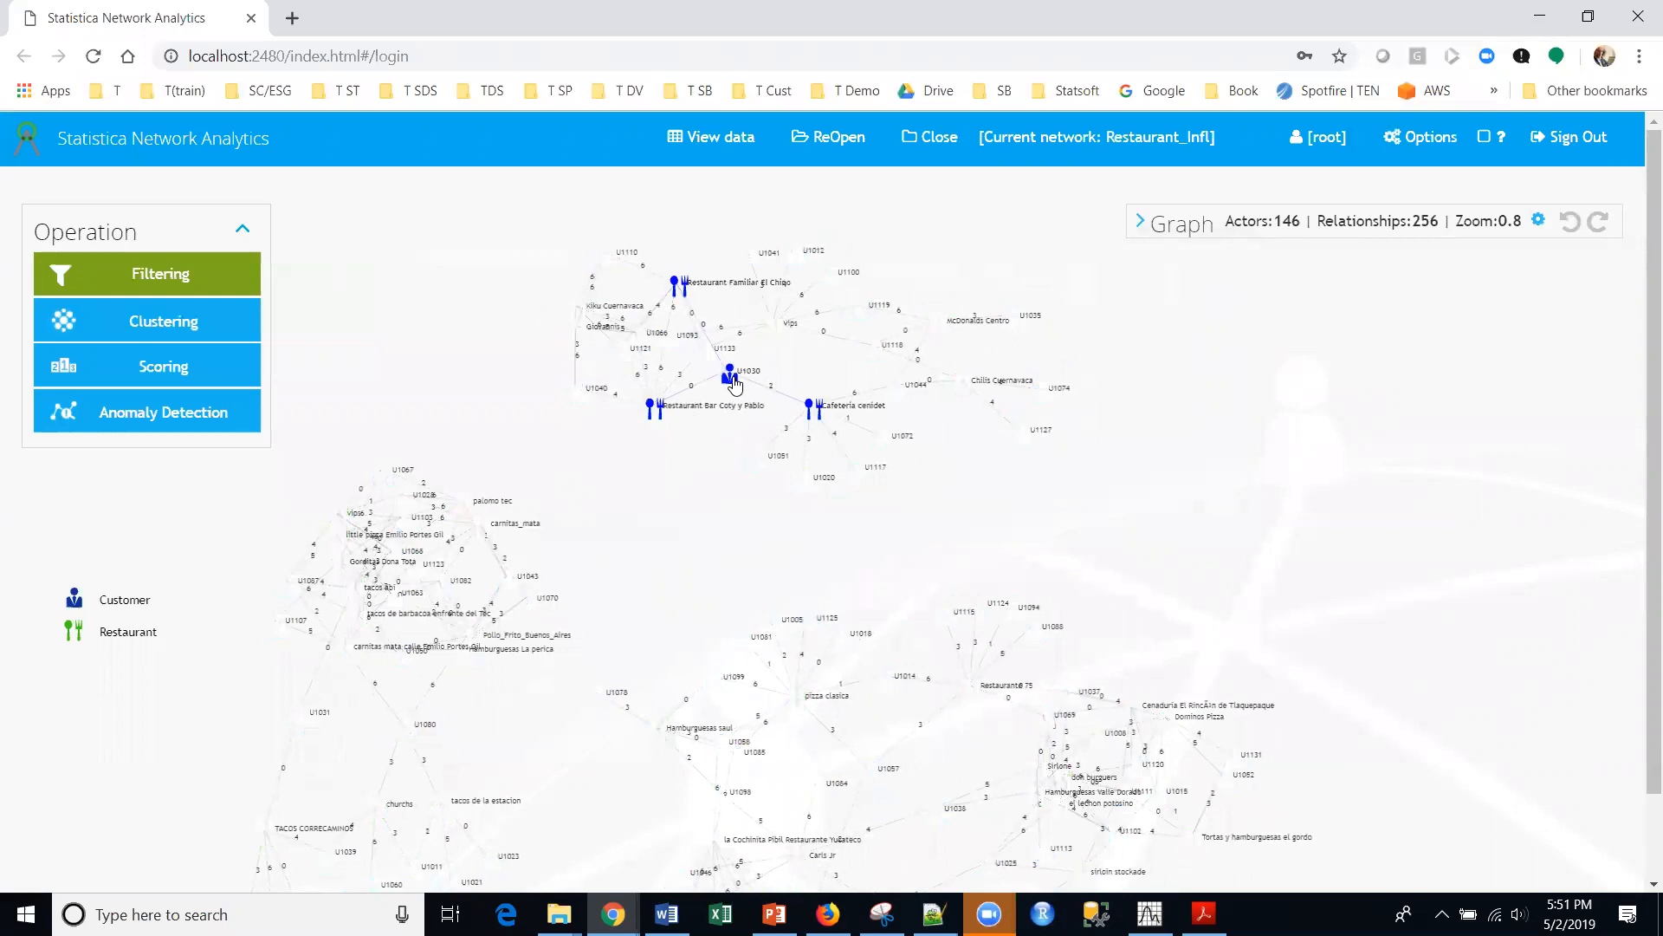
Show the details and connections of the customer linked to Restaurant Familiar El Chino, Restaurant Bar Coty y Pablo and Cafeteria cenidet
{"action": "scroll", "coordinate": [735, 384], "scroll_direction": "up", "scroll_amount": 5}
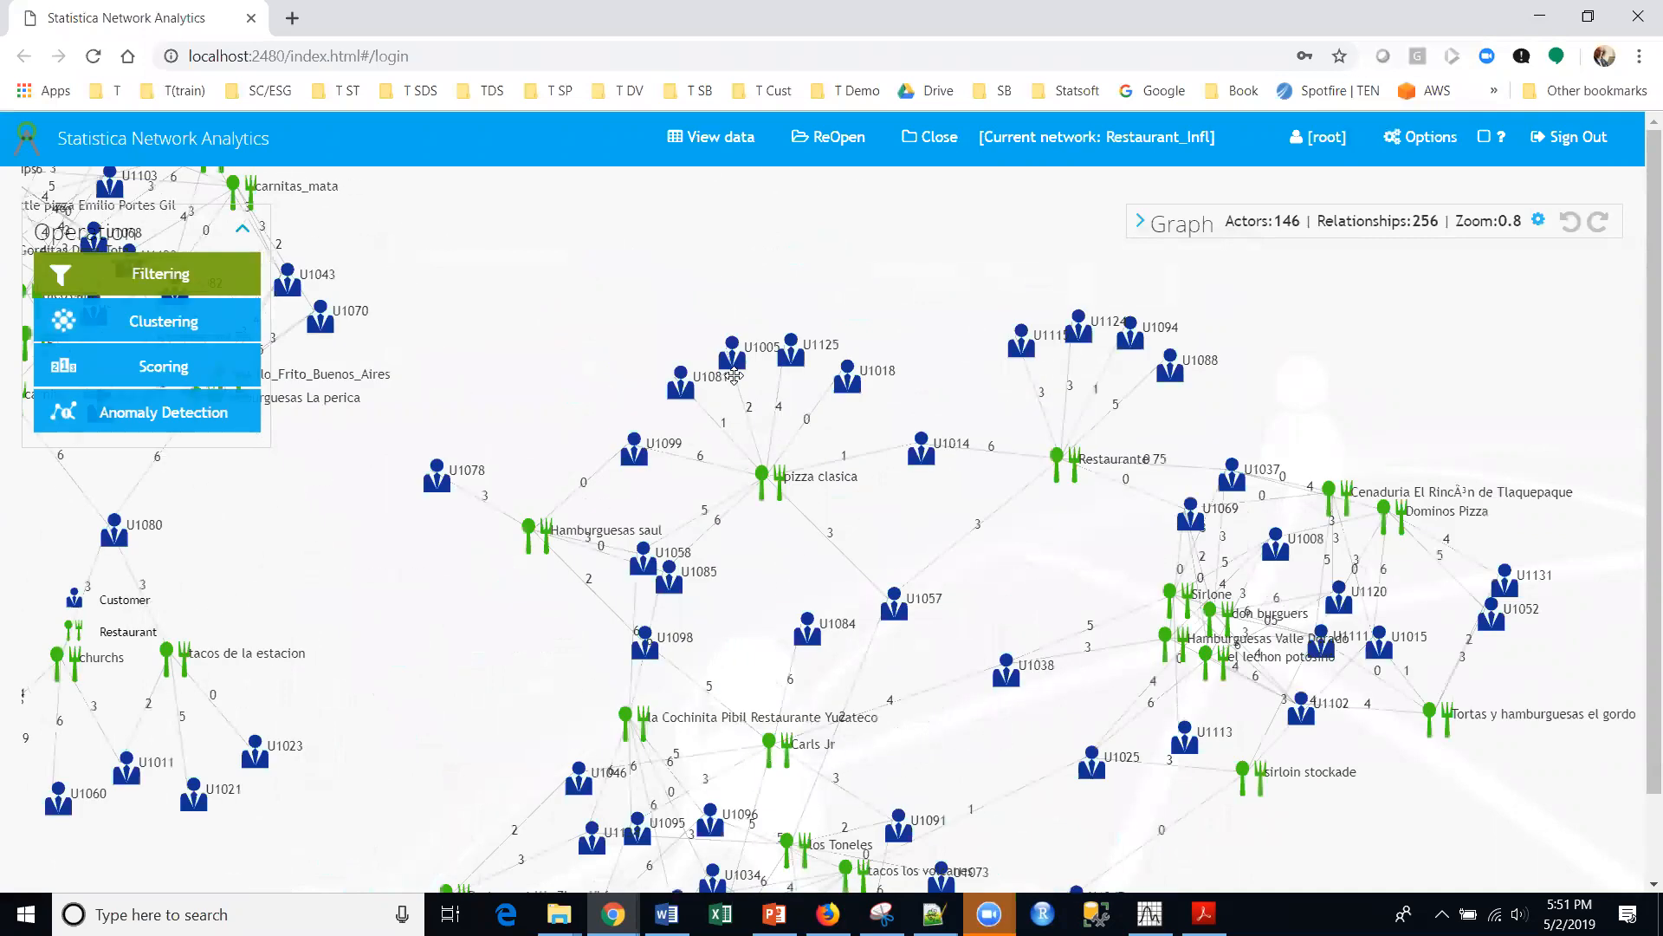
{"action": "left_click_drag", "start_coordinate": [600, 319], "coordinate": [818, 714]}
{"action": "scroll", "coordinate": [812, 571], "scroll_direction": "up", "scroll_amount": 2}
{"action": "scroll", "coordinate": [812, 571], "scroll_direction": "down", "scroll_amount": 1}
{"action": "left_click_drag", "start_coordinate": [852, 556], "coordinate": [751, 724]}
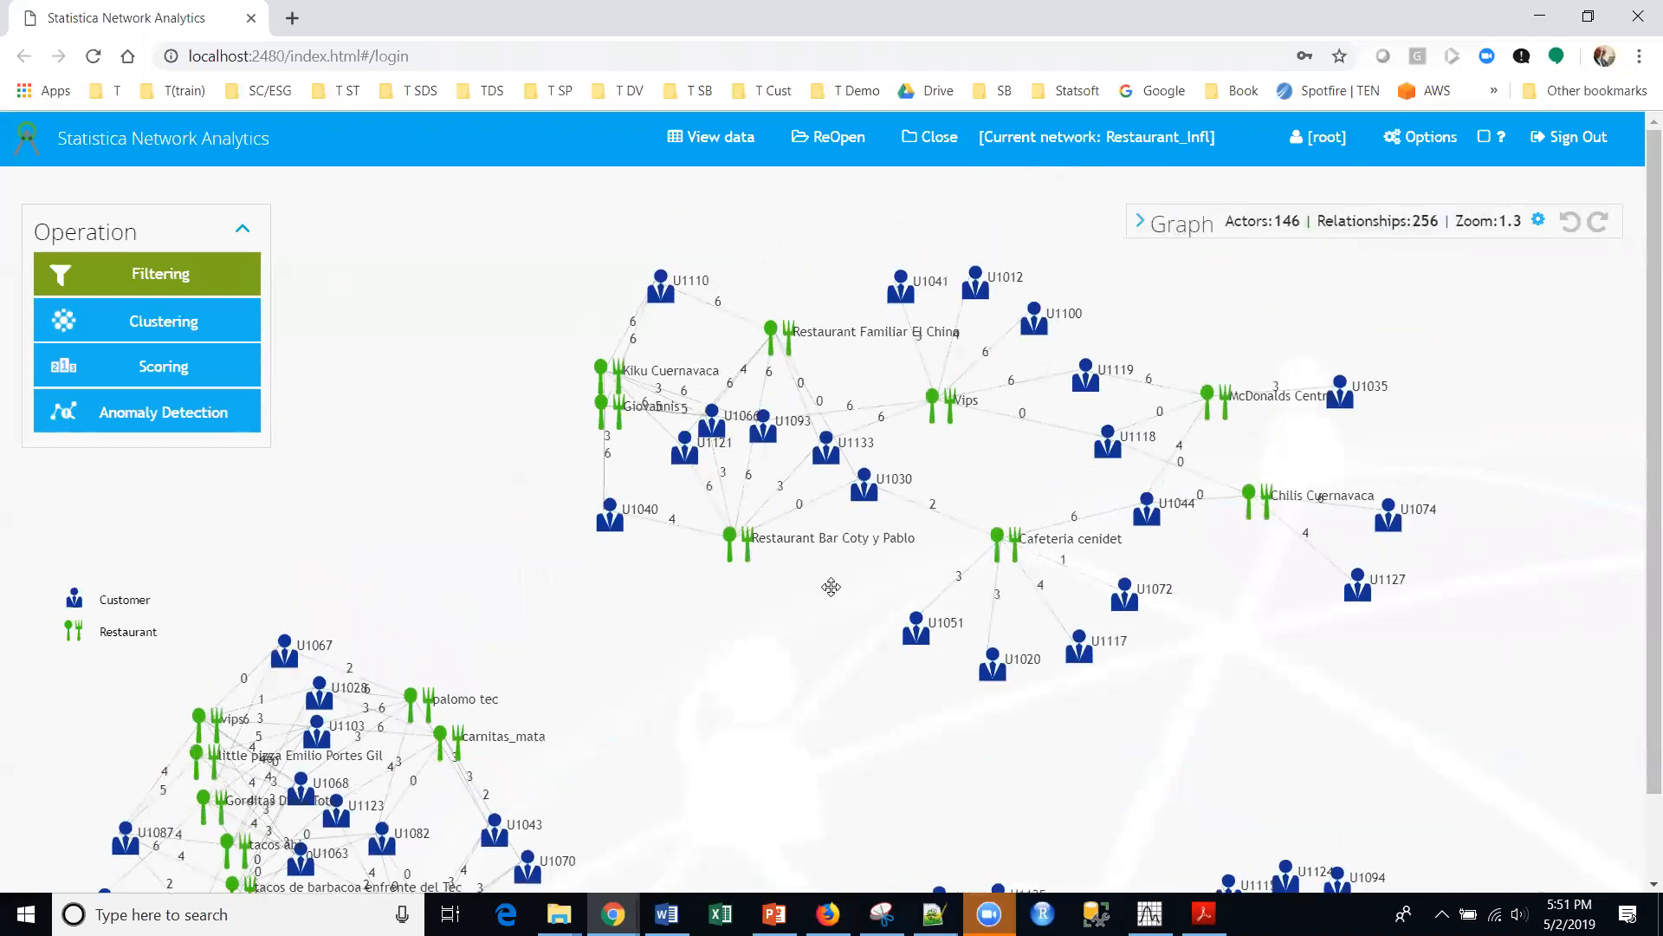
{"action": "left_click", "coordinate": [869, 492]}
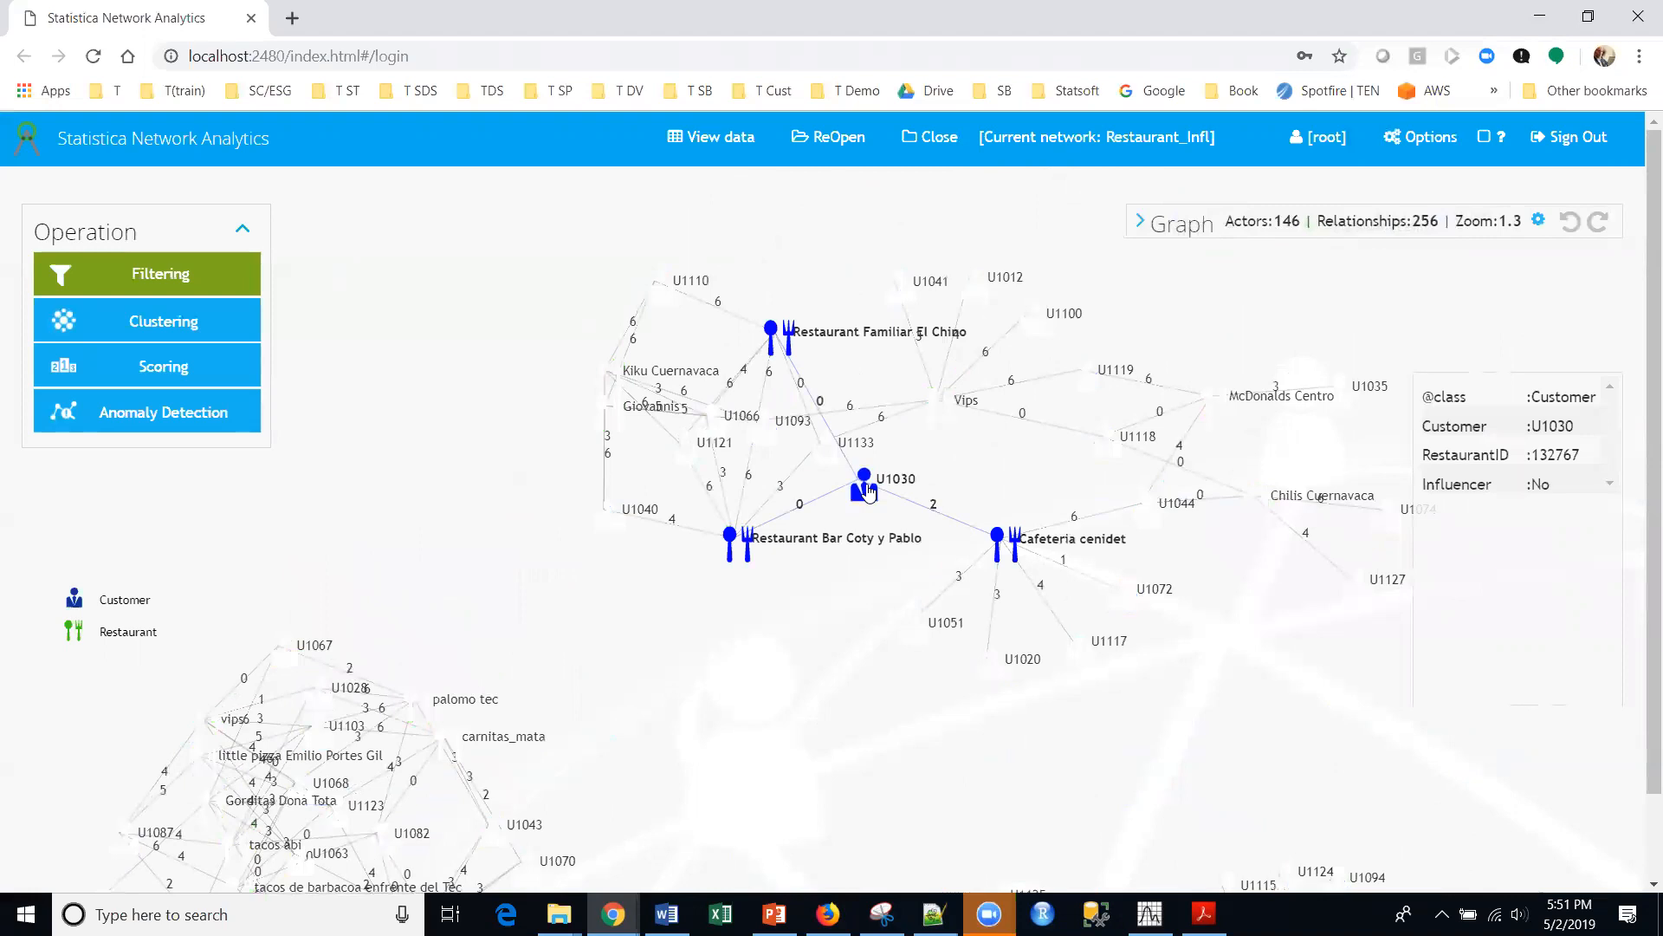